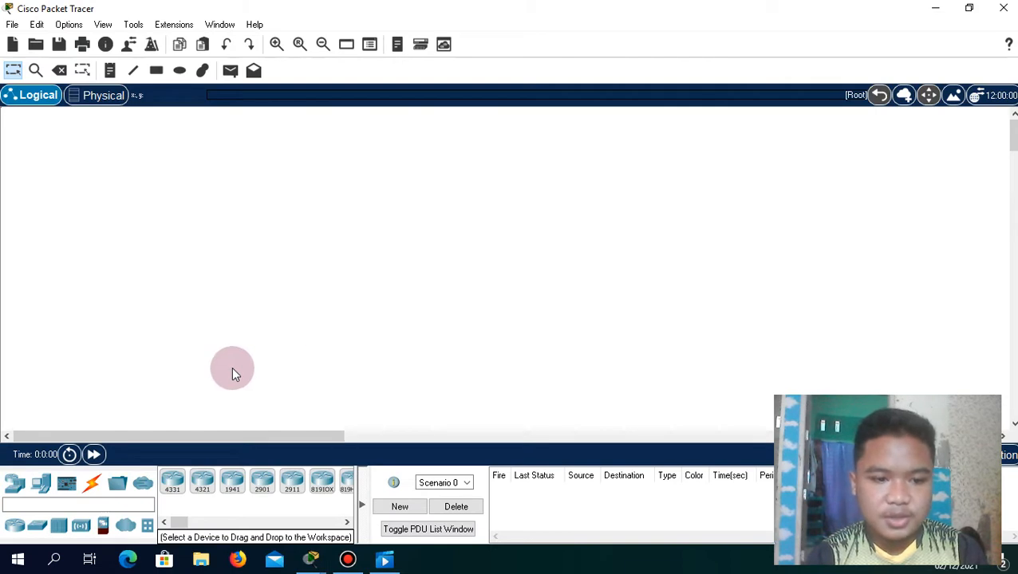
Place a generic server (Server-PT) in the empty workspace and an 1841 router beside it, to the server's right
left_click(44, 487)
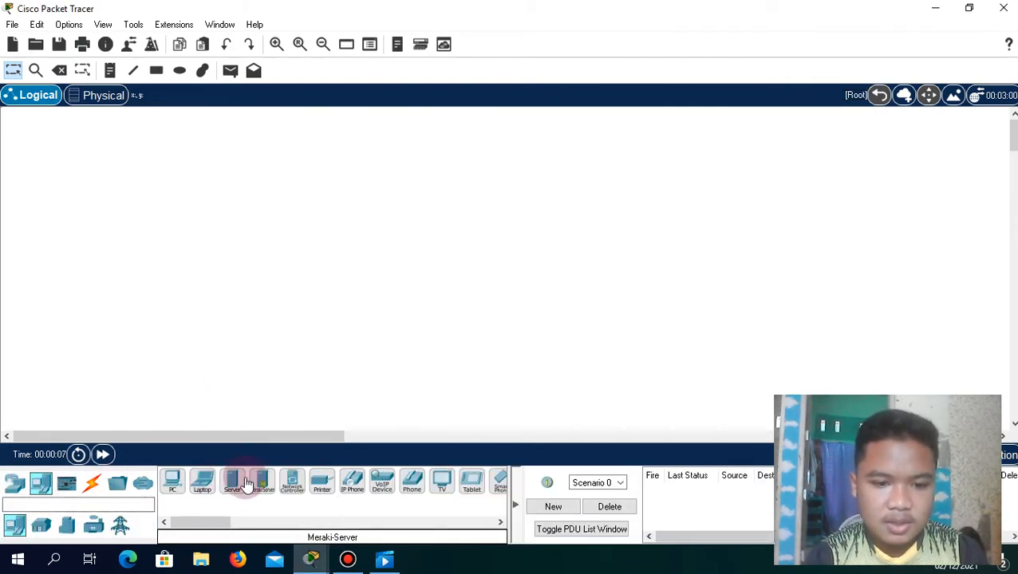
left_click(232, 482)
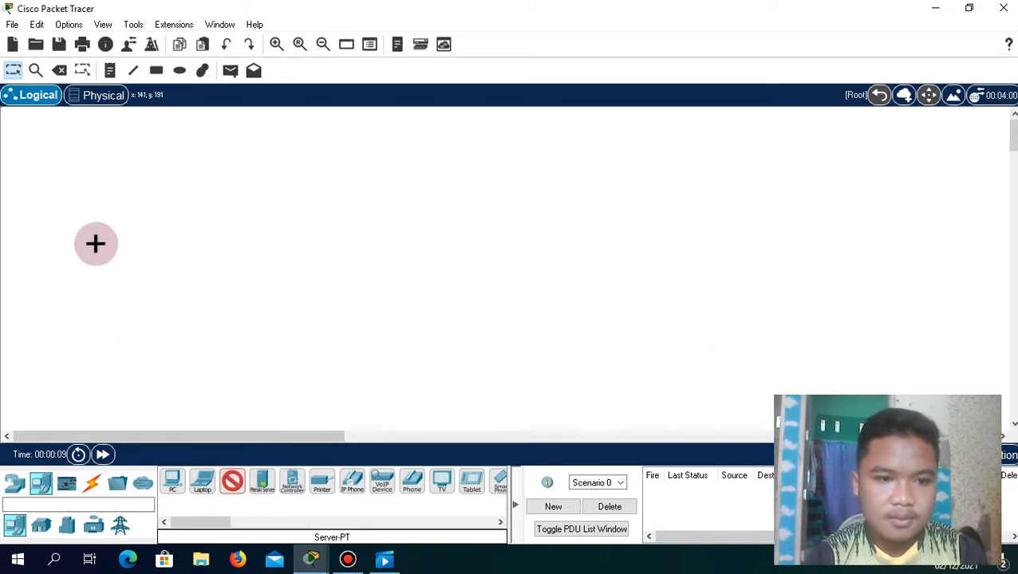
left_click(79, 235)
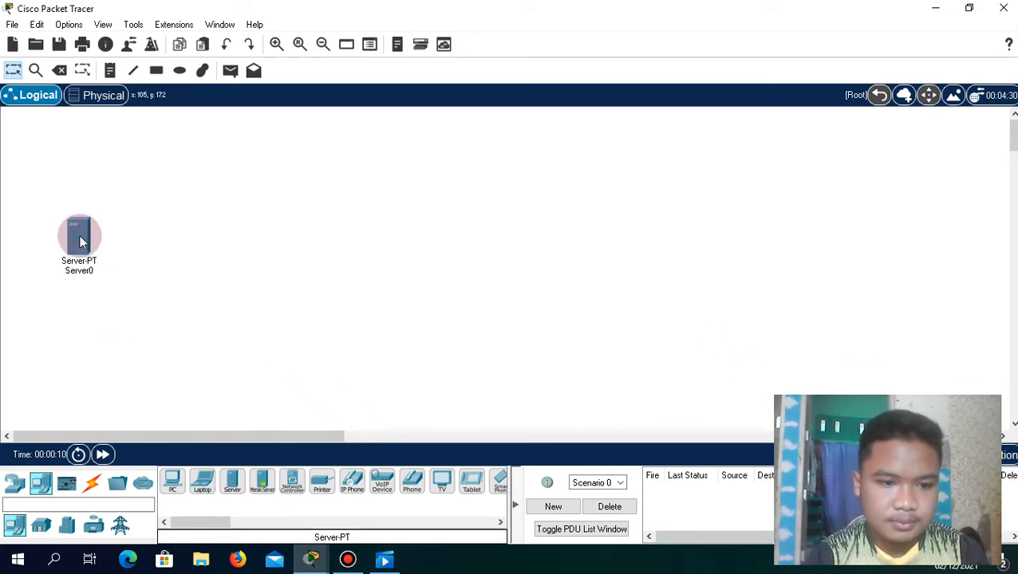
left_click(14, 483)
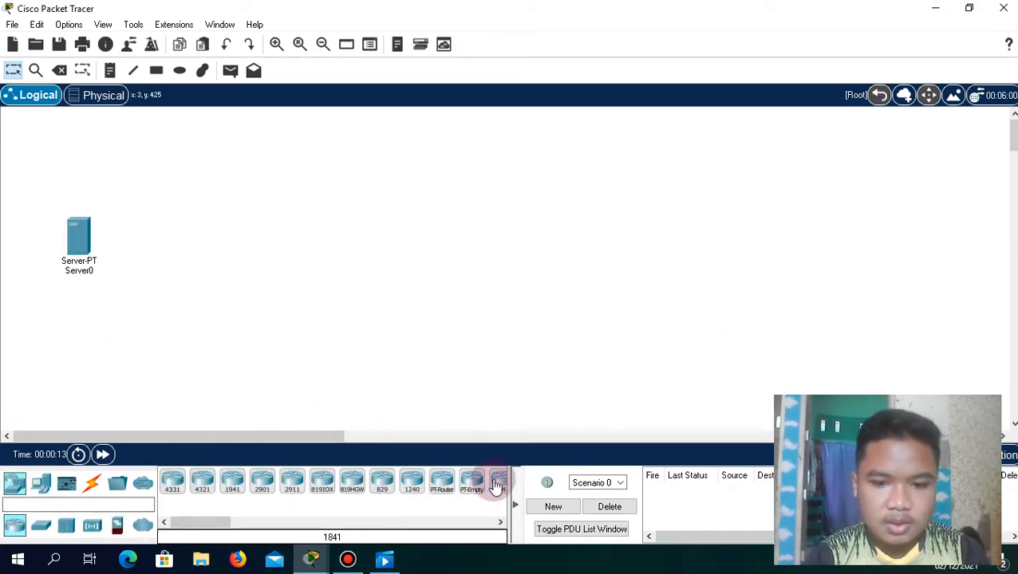
left_click(496, 483)
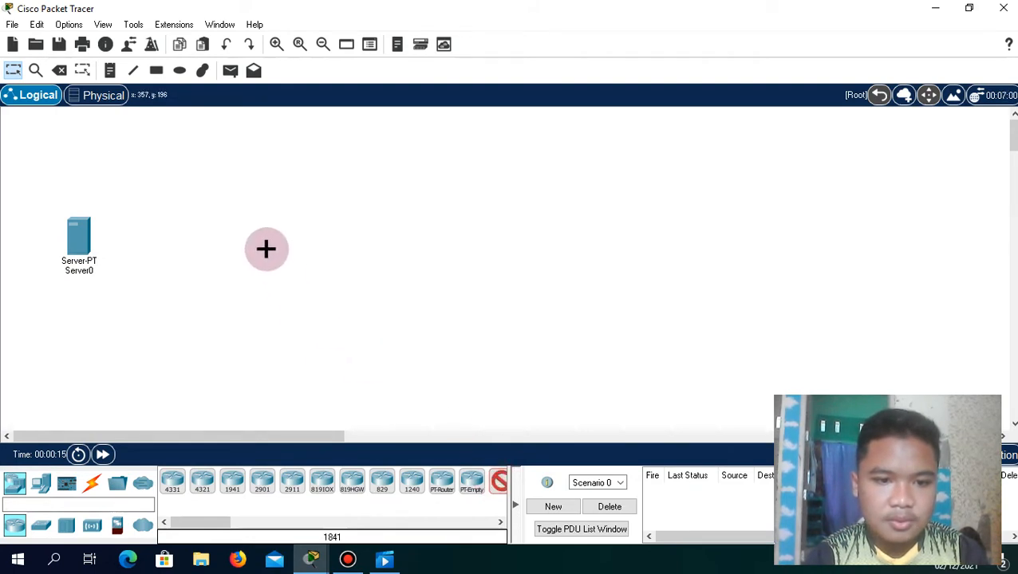
left_click(266, 249)
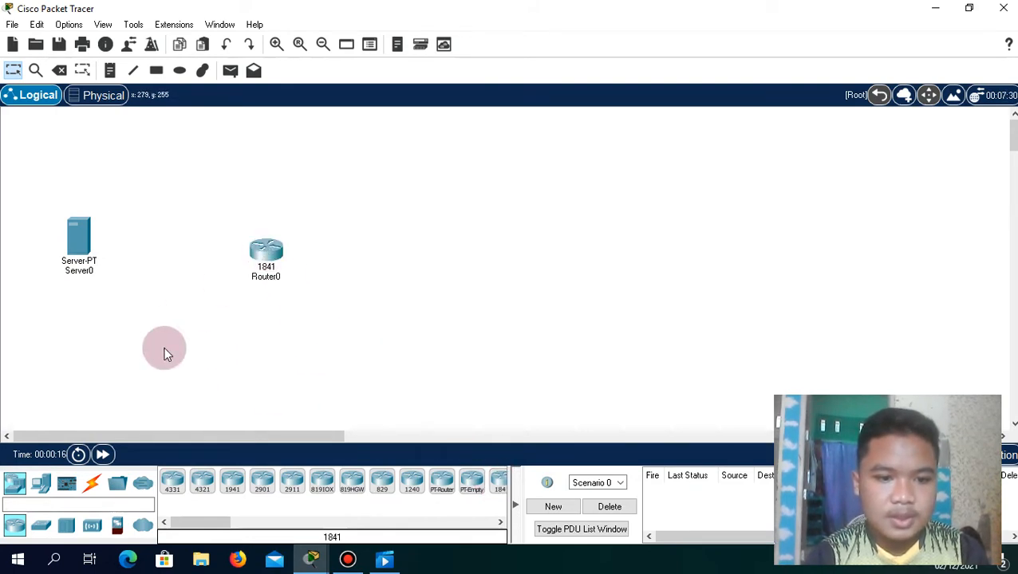
Add a 2960 switch to the right of the 1841 router, roughly level with it
left_click(46, 533)
left_click(165, 477)
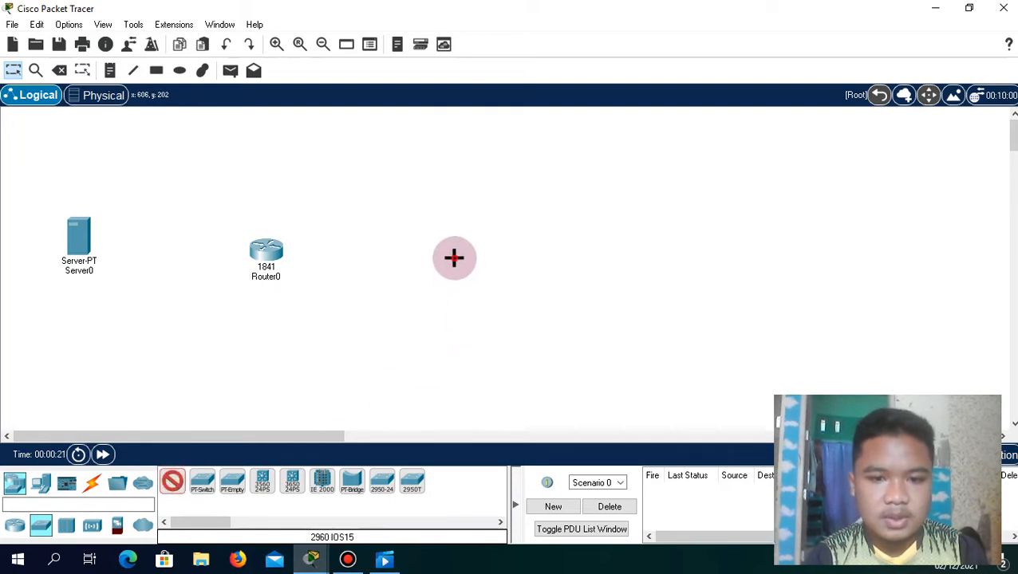
left_click(453, 257)
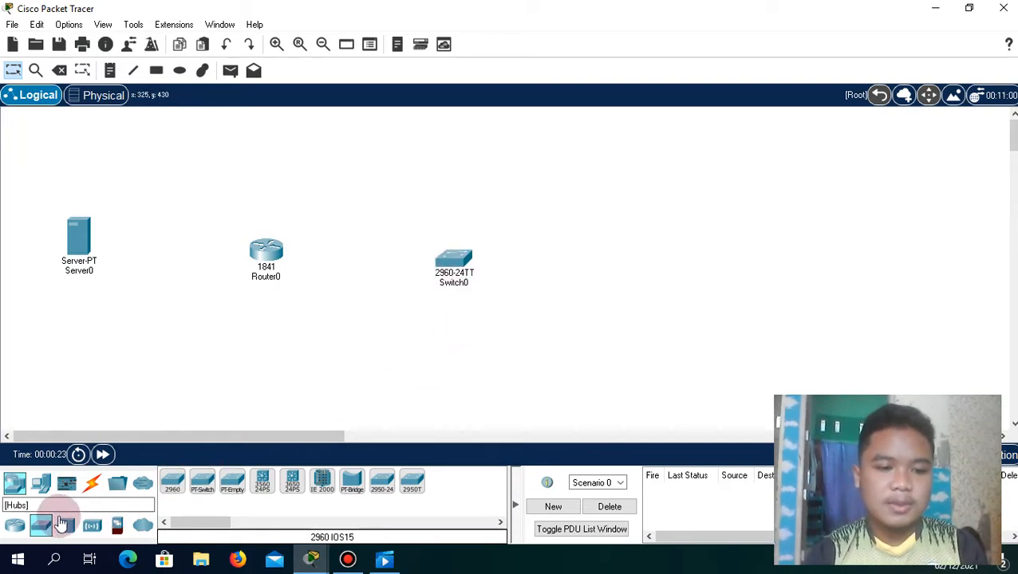
Add a PC below and left of the switch, and a laptop below and slightly right of it
left_click(44, 493)
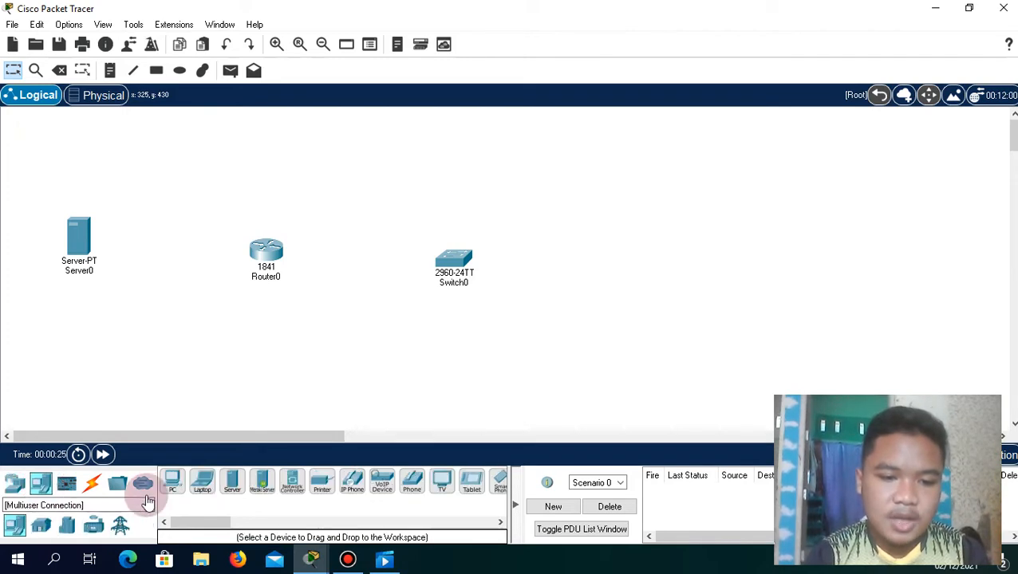
left_click(170, 485)
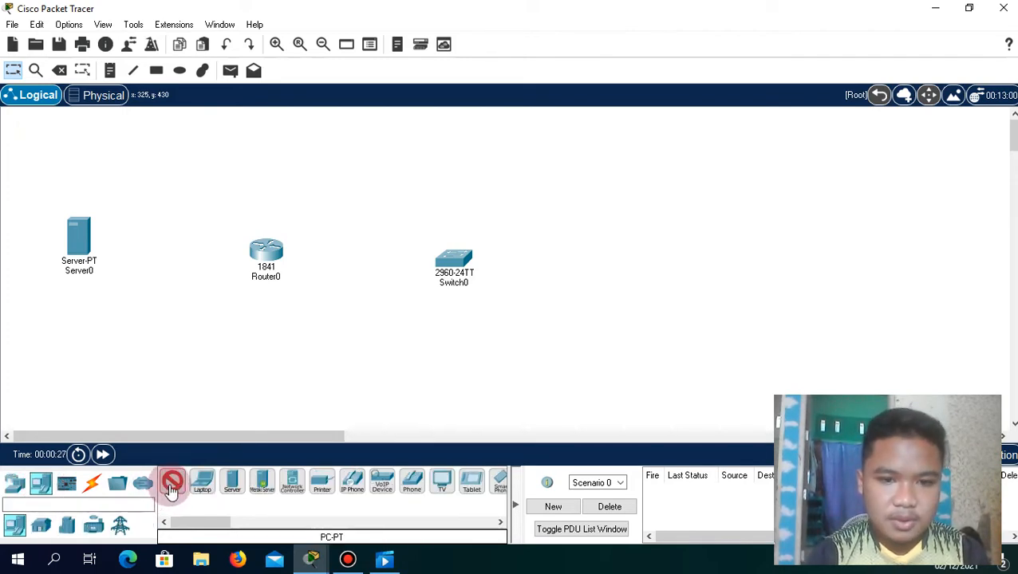
left_click(353, 363)
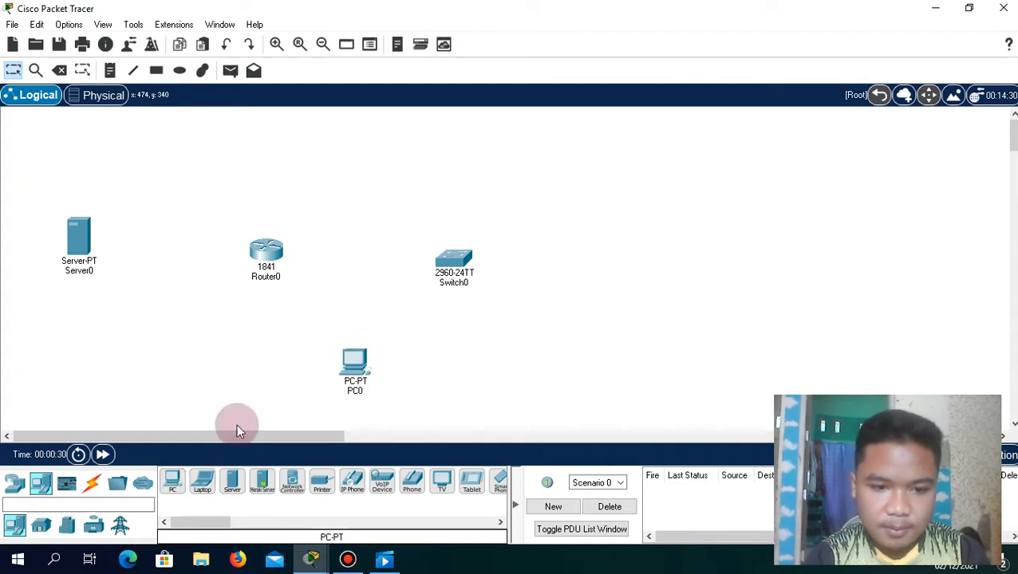
left_click(205, 482)
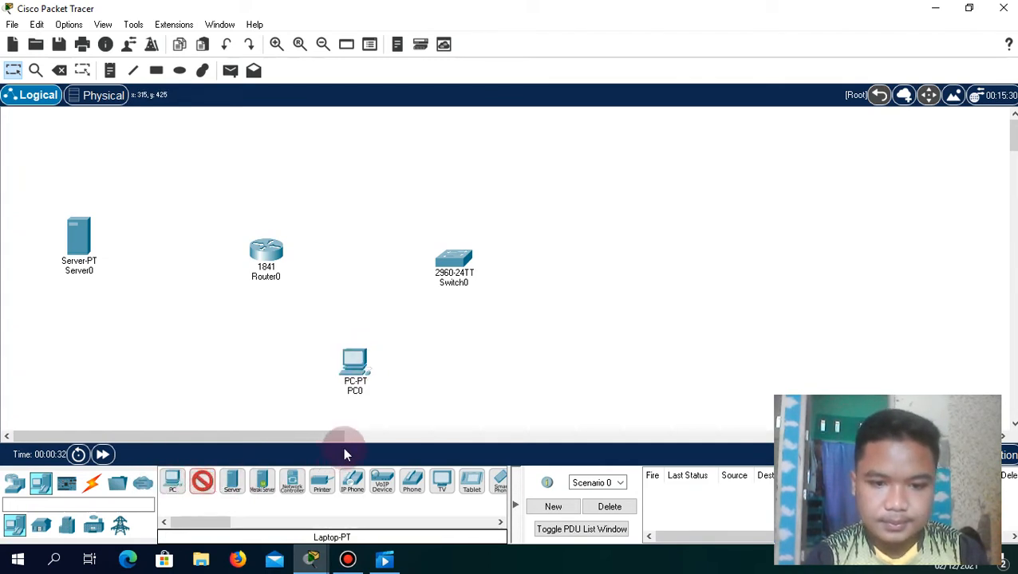
left_click(485, 376)
Add a second PC to the lower right of the switch and a second laptop to its upper right
left_click(172, 480)
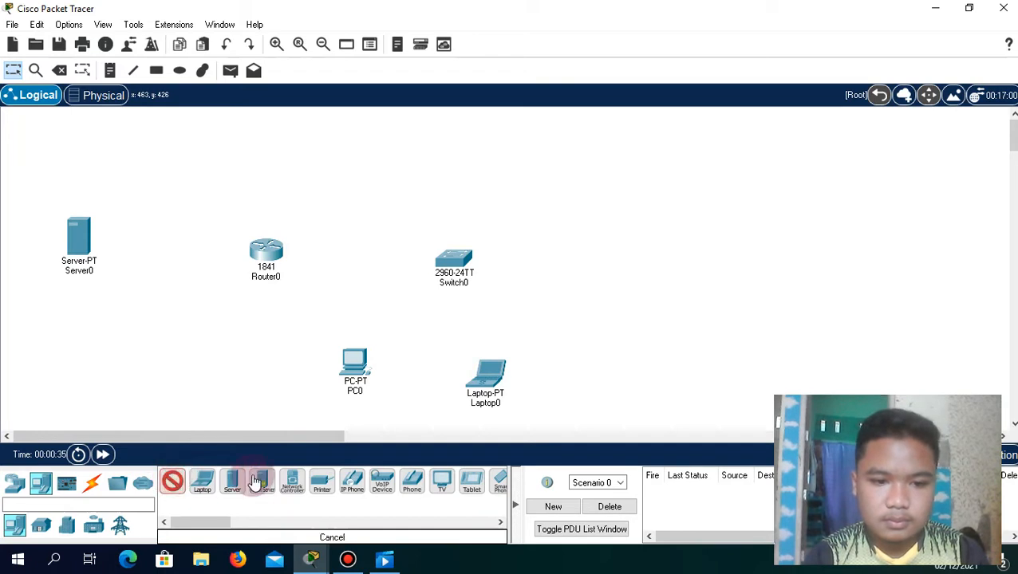
left_click(574, 302)
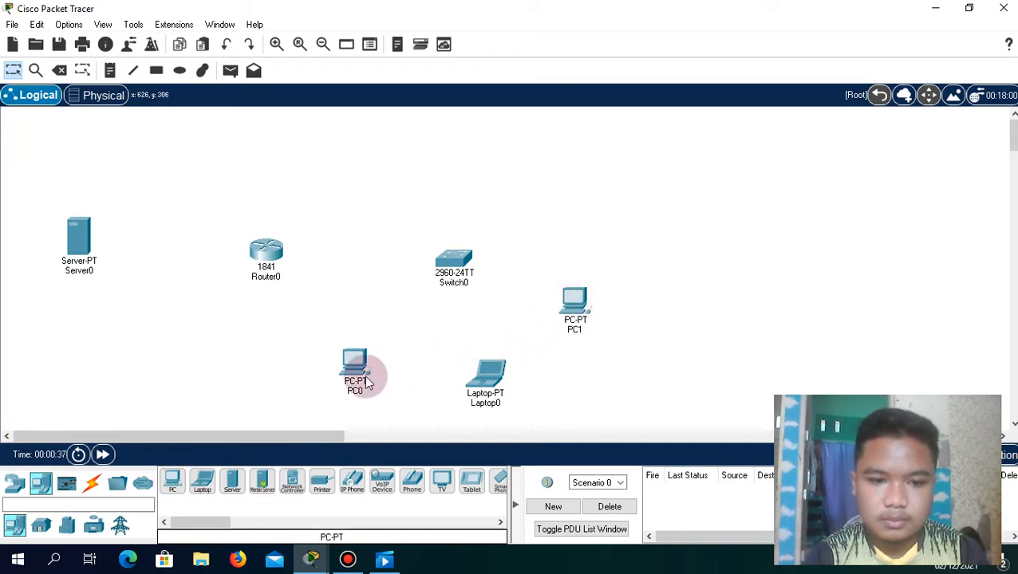
left_click(202, 481)
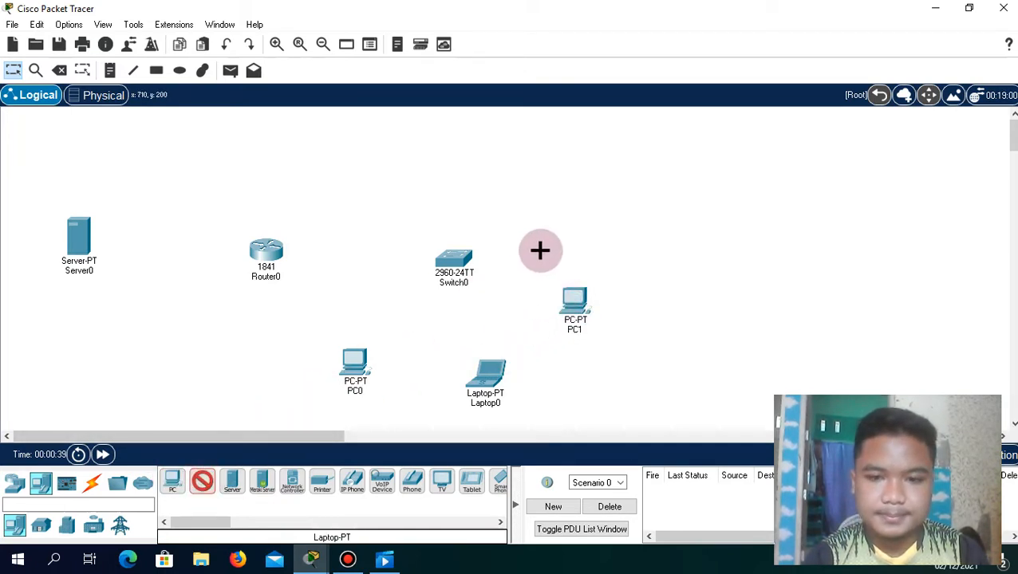
left_click(565, 209)
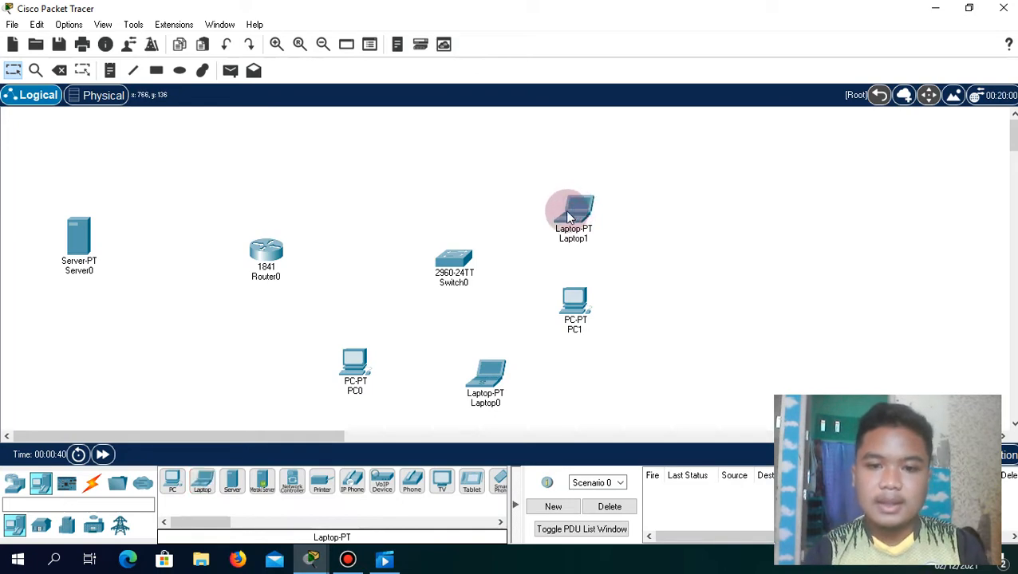
Add a third PC directly above the switch and a third laptop to the switch's upper left
left_click(171, 481)
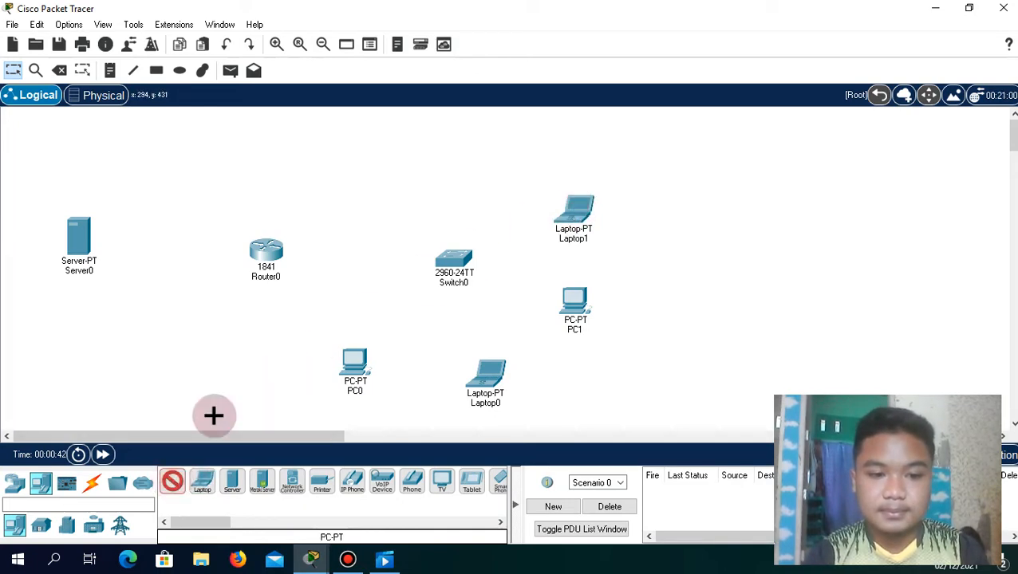
left_click(466, 154)
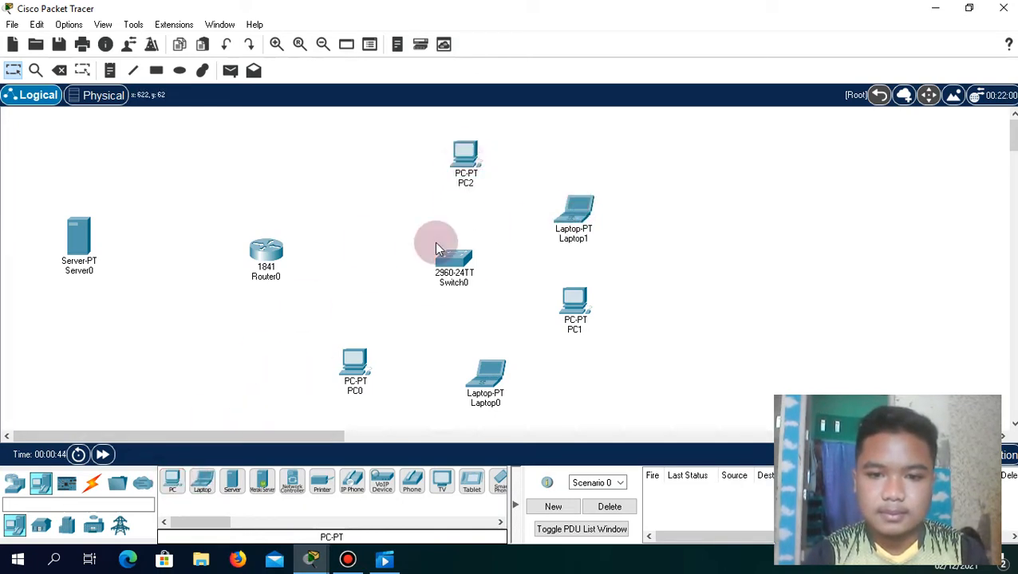
left_click(202, 481)
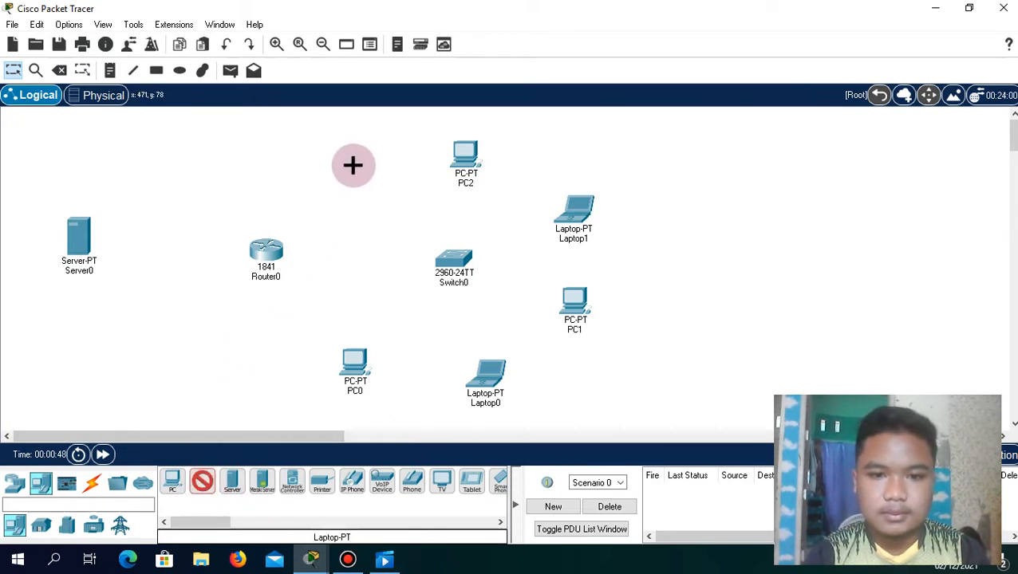
left_click(353, 165)
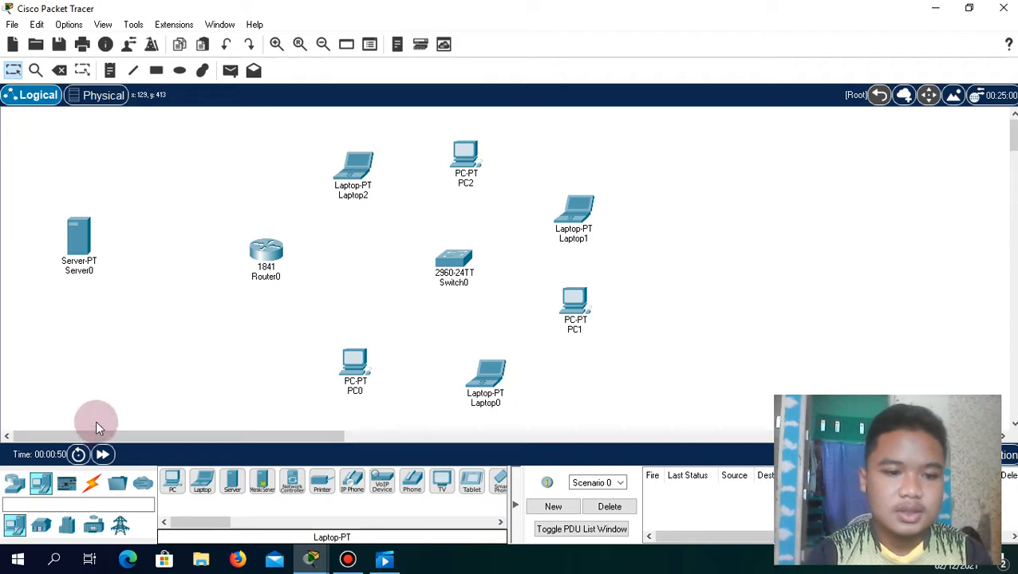
Connect Server0 to Router0's FastEthernet0/0 port with a Copper Cross-Over cable
left_click(94, 484)
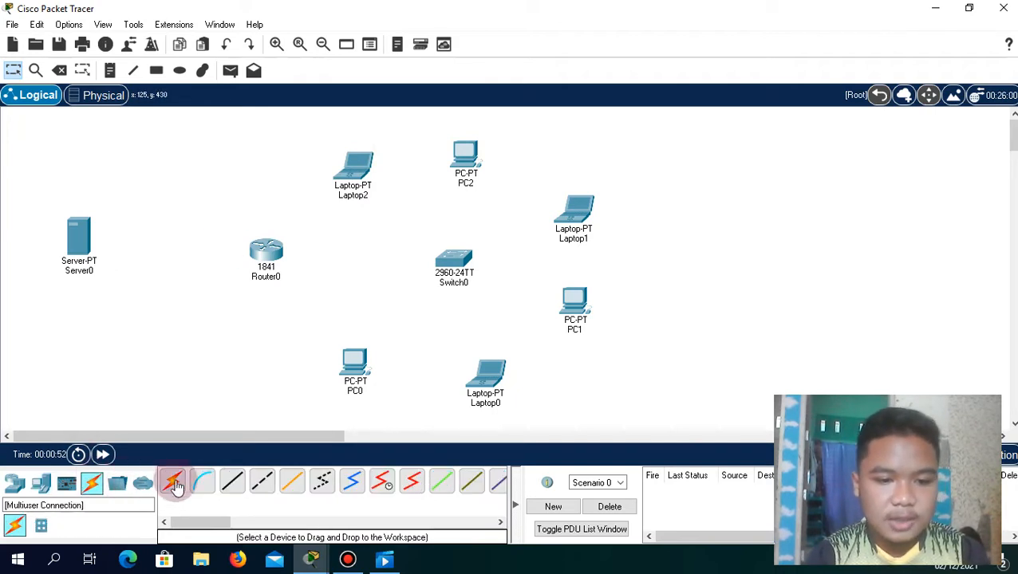
left_click(261, 484)
left_click(87, 257)
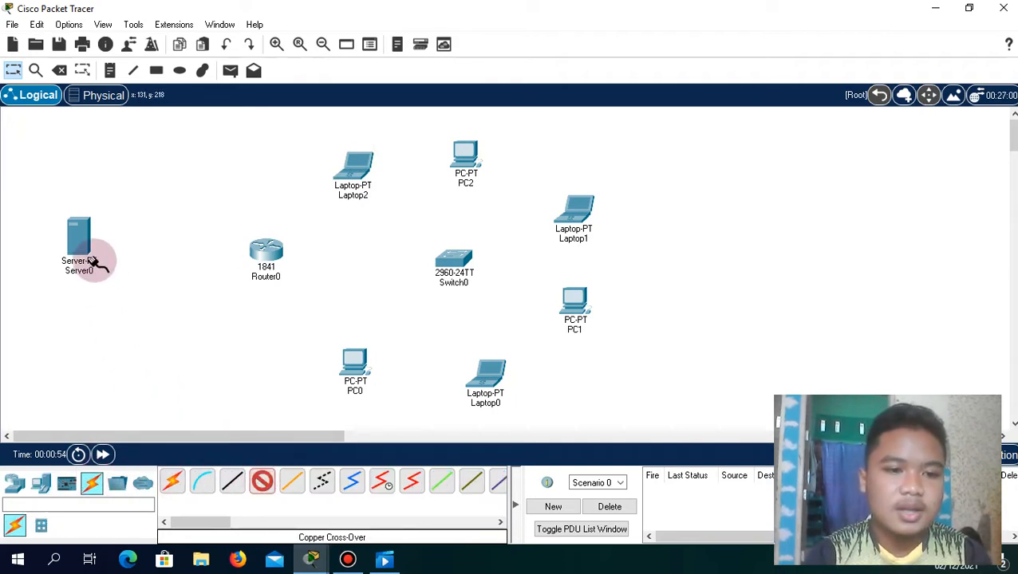
left_click(120, 267)
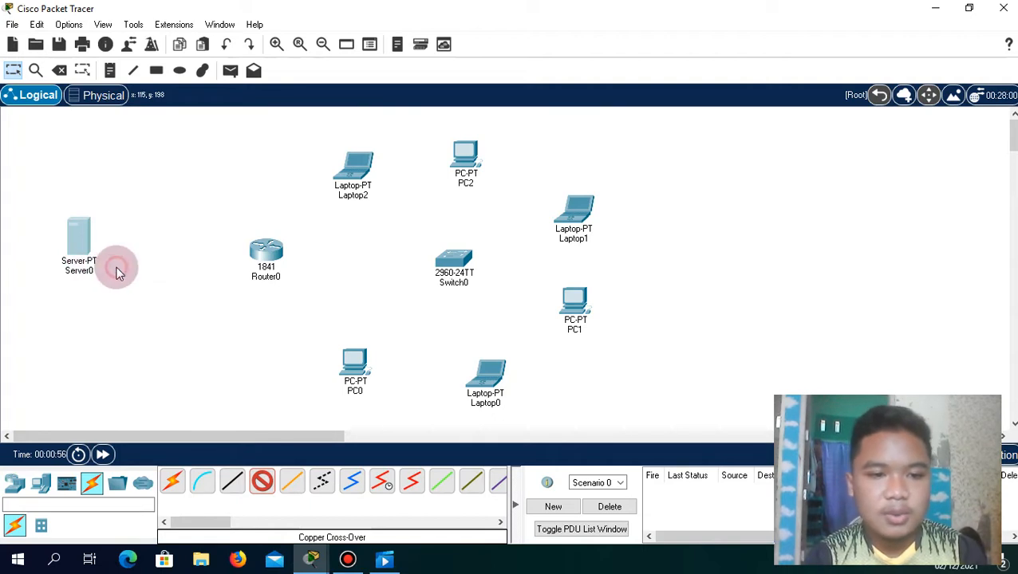
left_click(268, 249)
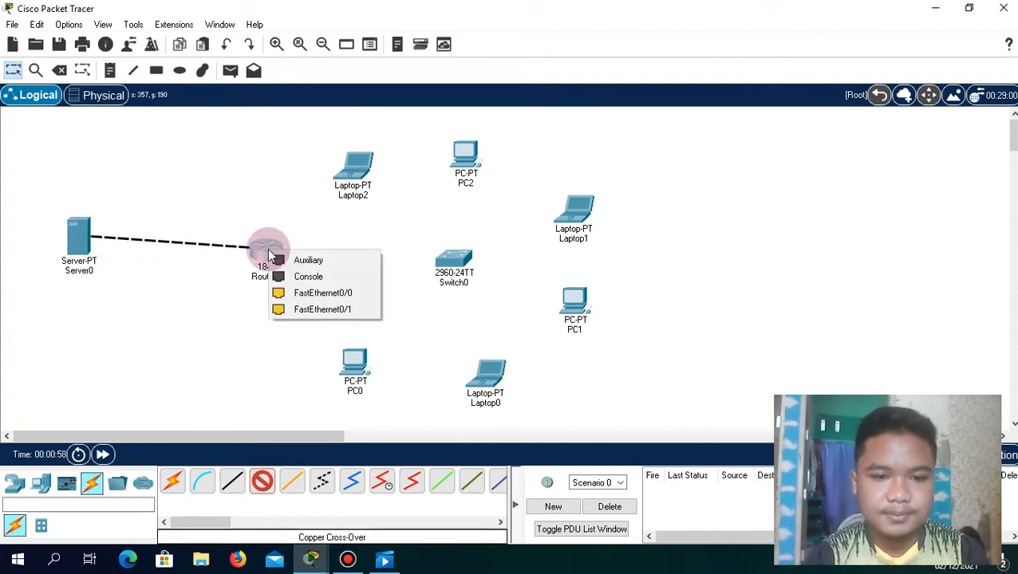
left_click(307, 293)
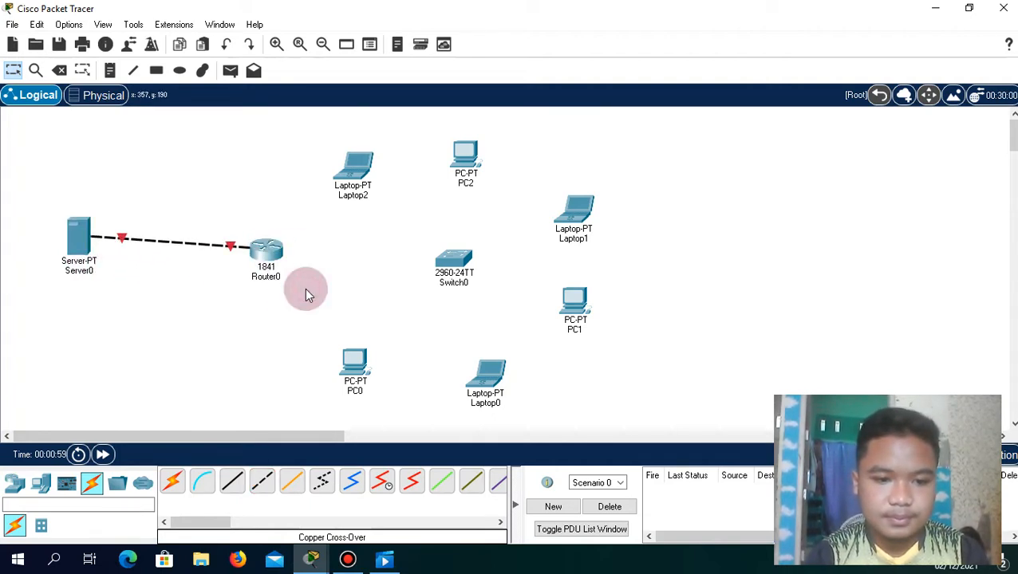
Connect Router0's FastEthernet0/1 to Switch0's FastEthernet0/1 with a Copper Straight-Through cable
left_click(233, 480)
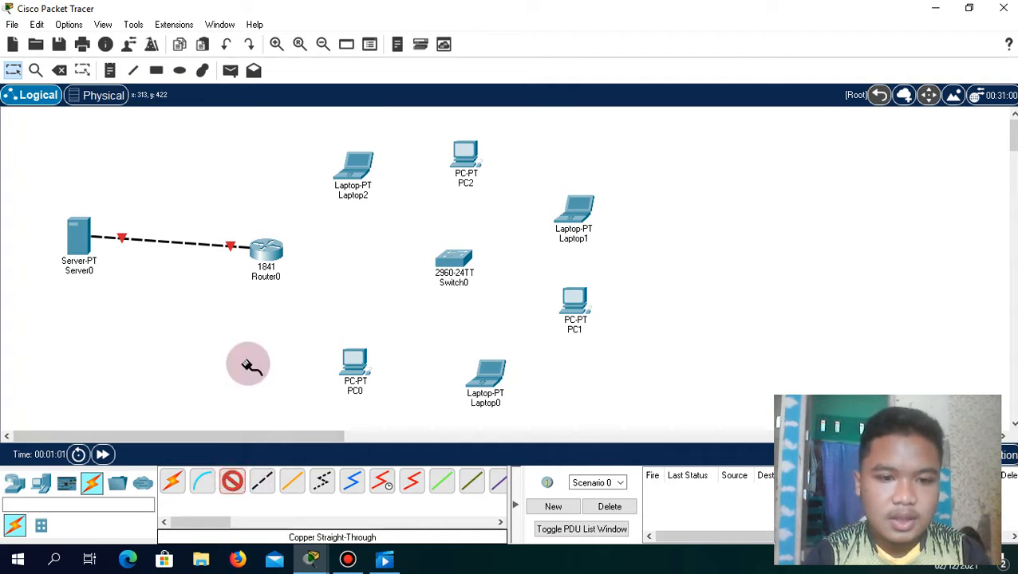
left_click(271, 265)
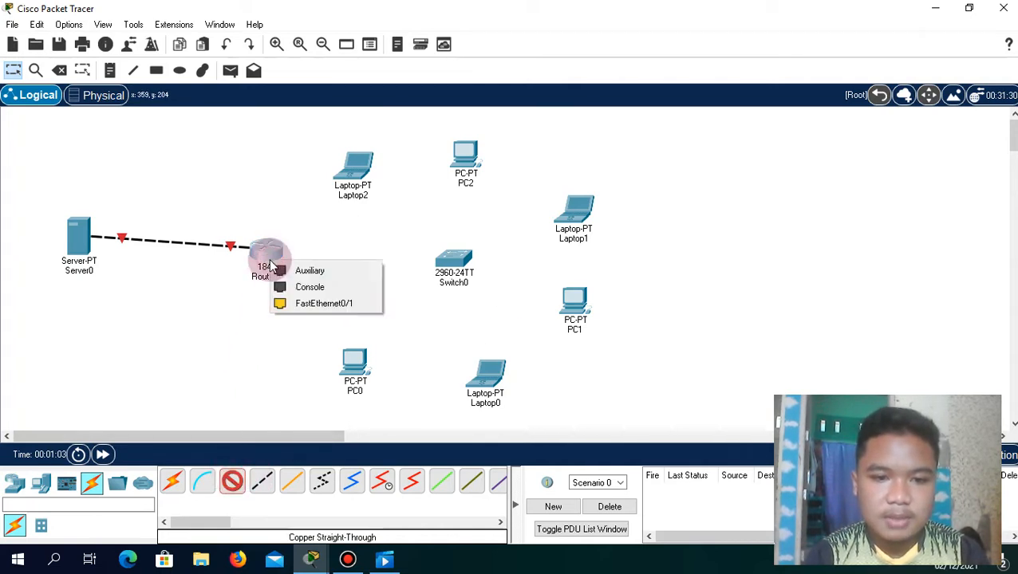
left_click(302, 301)
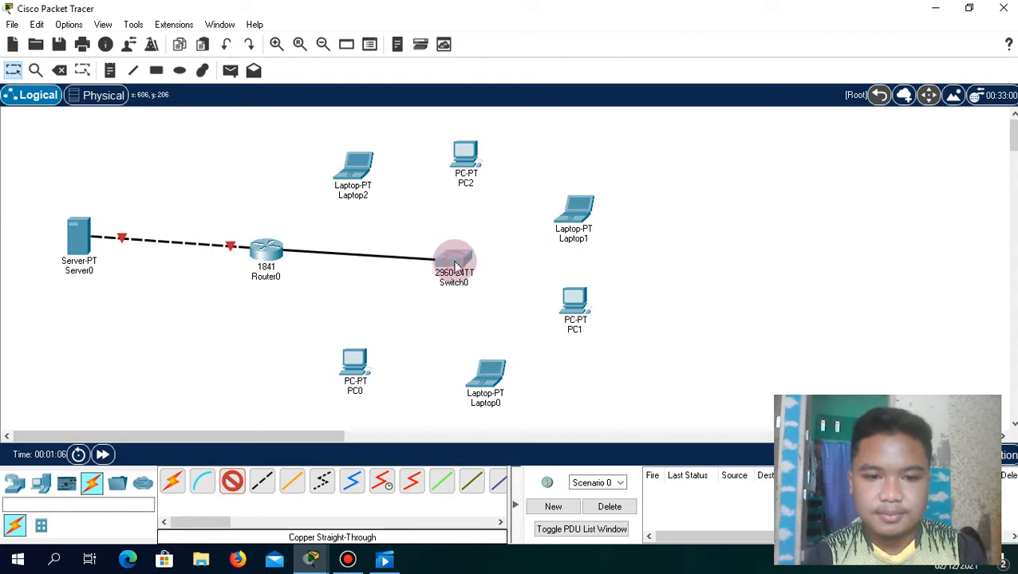
left_click(450, 264)
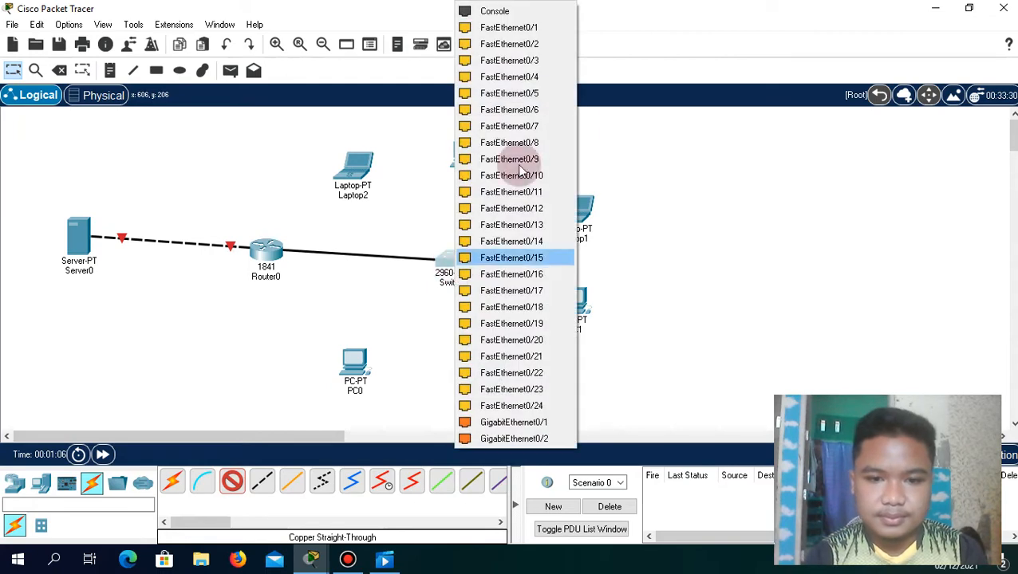
left_click(541, 29)
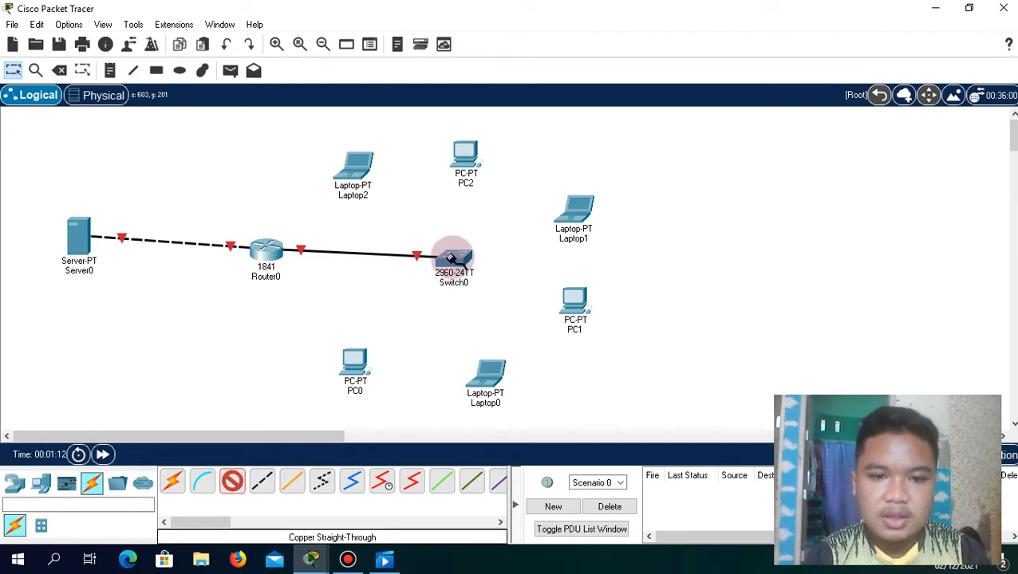
Connect Switch0's FastEthernet0/2 to PC0's FastEthernet0 with a Copper Straight-Through cable
left_click(450, 258)
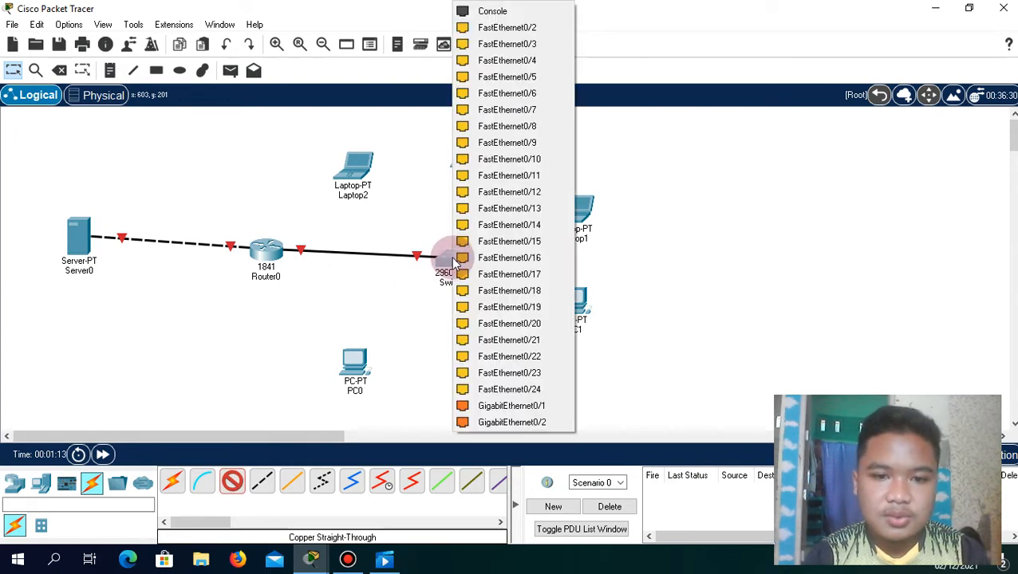
left_click(489, 29)
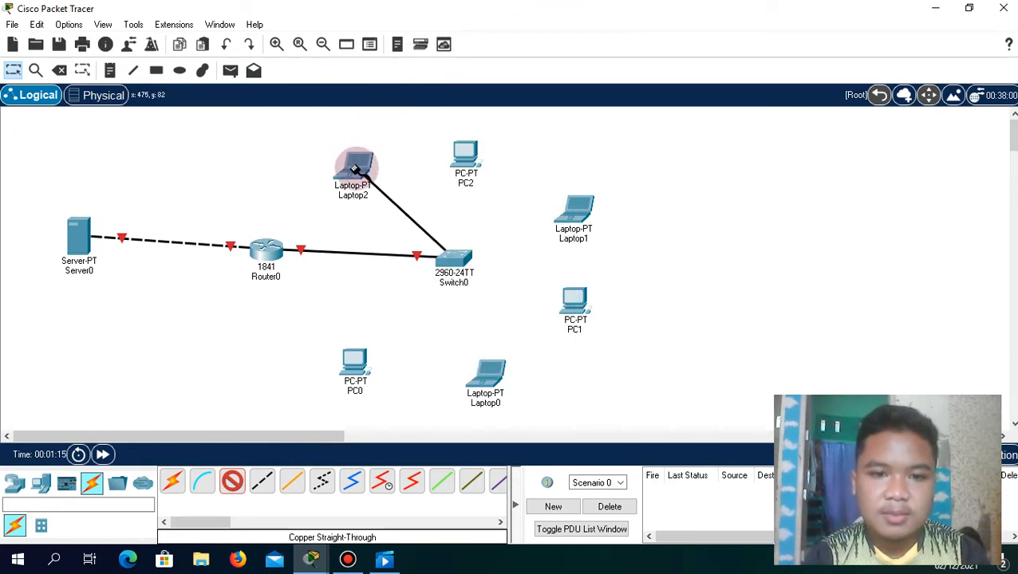
left_click(349, 369)
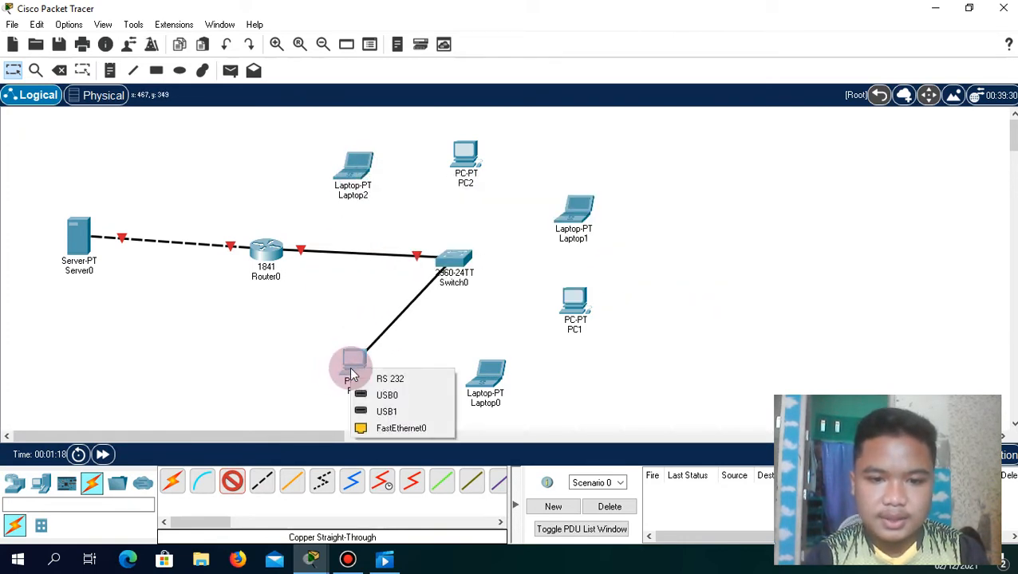
left_click(395, 428)
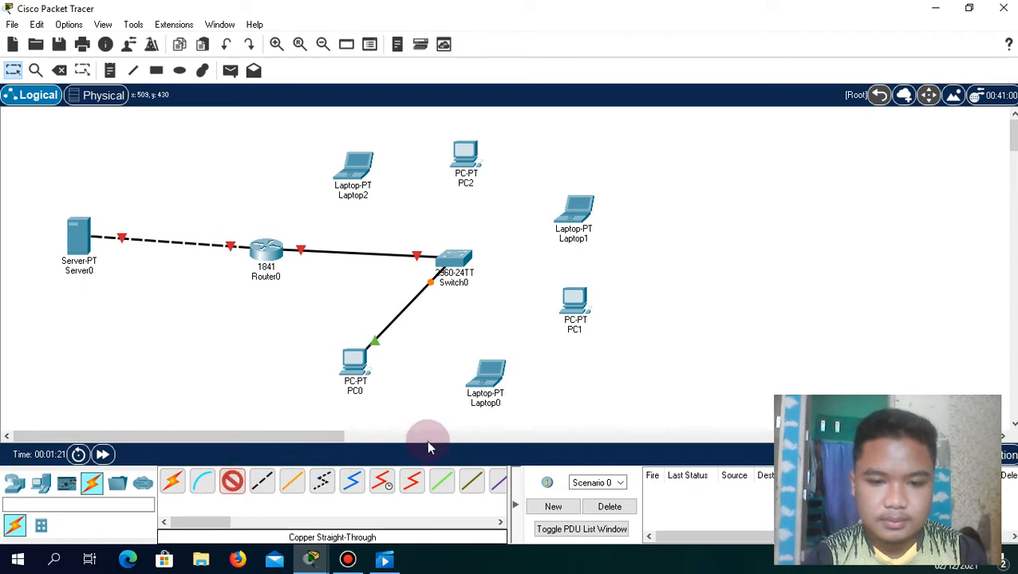
Connect Laptop0's FastEthernet0 to Switch0's FastEthernet0/3 with a Copper Straight-Through cable
left_click(483, 376)
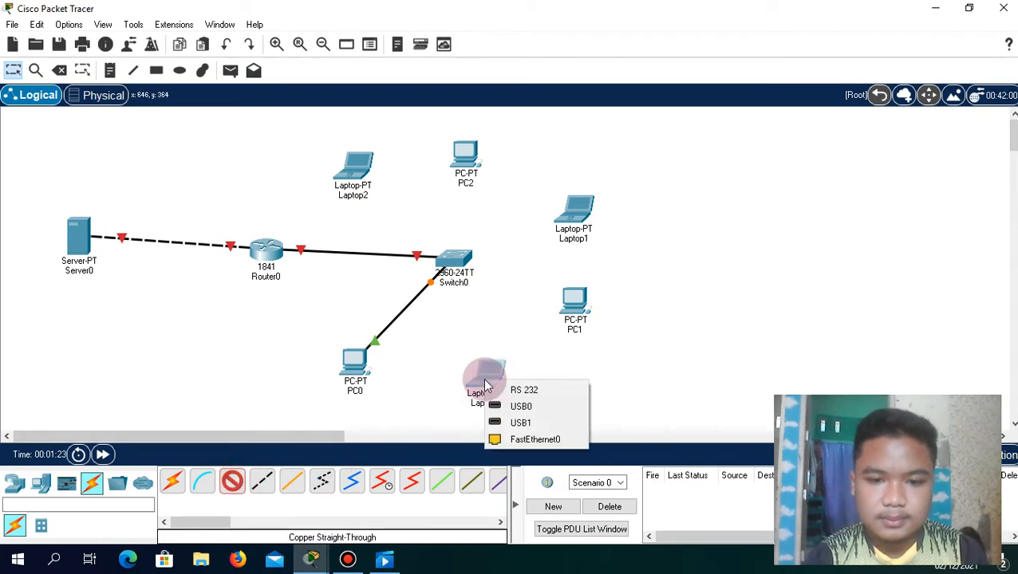
left_click(526, 439)
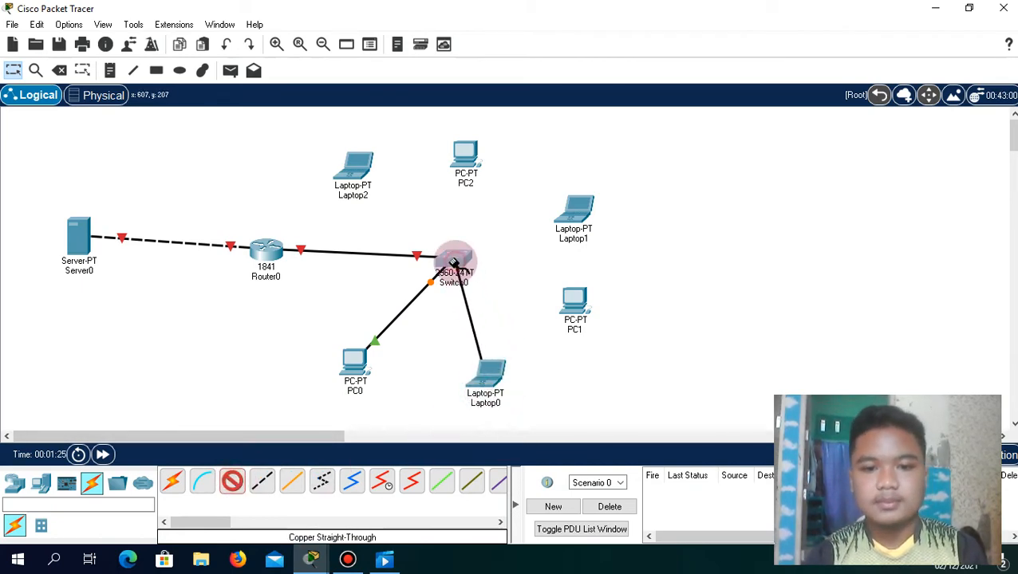
left_click(453, 262)
left_click(515, 34)
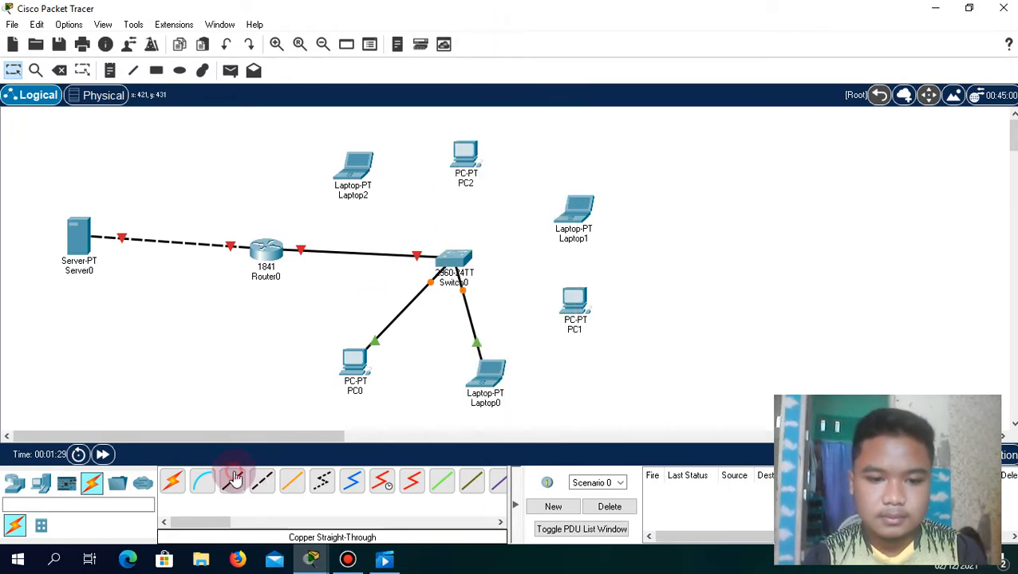
Connect PC1's FastEthernet0 to Switch0's FastEthernet0/4 with a Copper Straight-Through cable
left_click(234, 478)
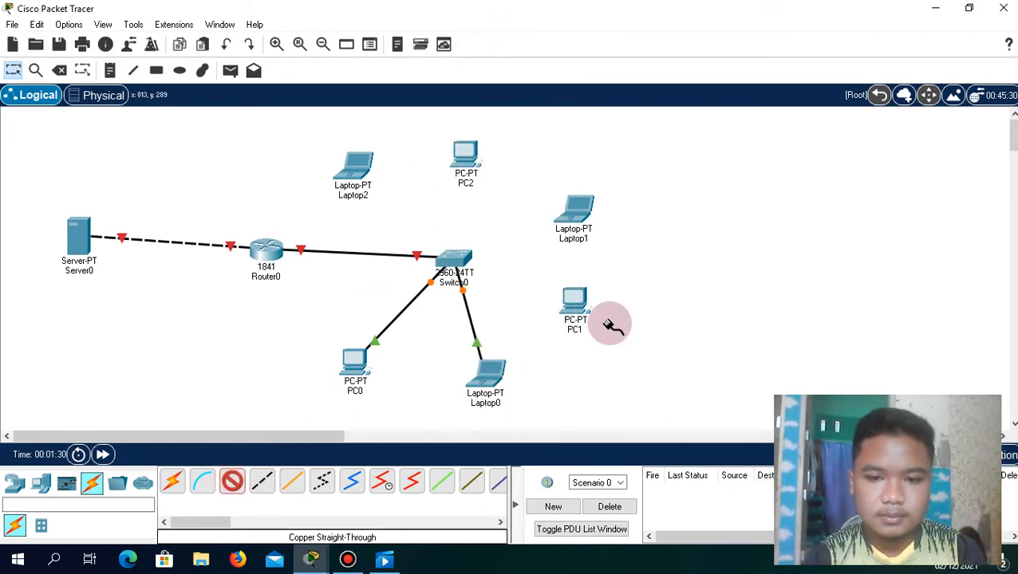
left_click(572, 297)
left_click(603, 356)
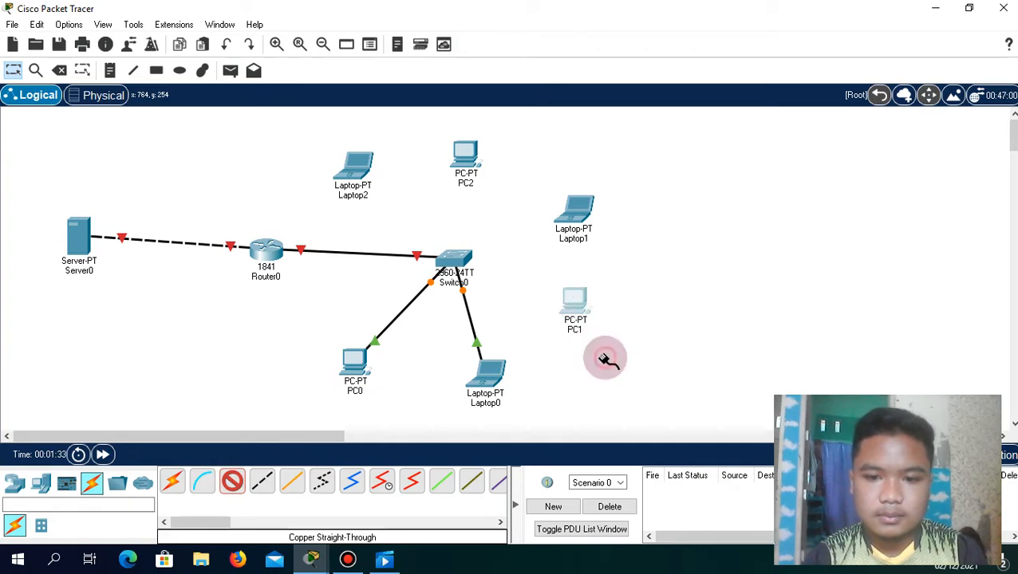
left_click(445, 255)
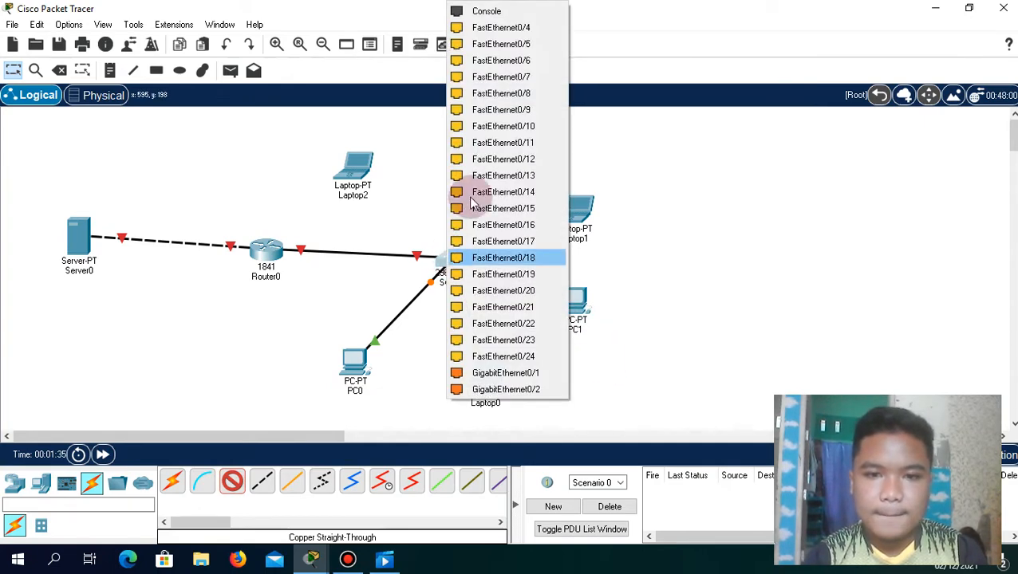
left_click(503, 28)
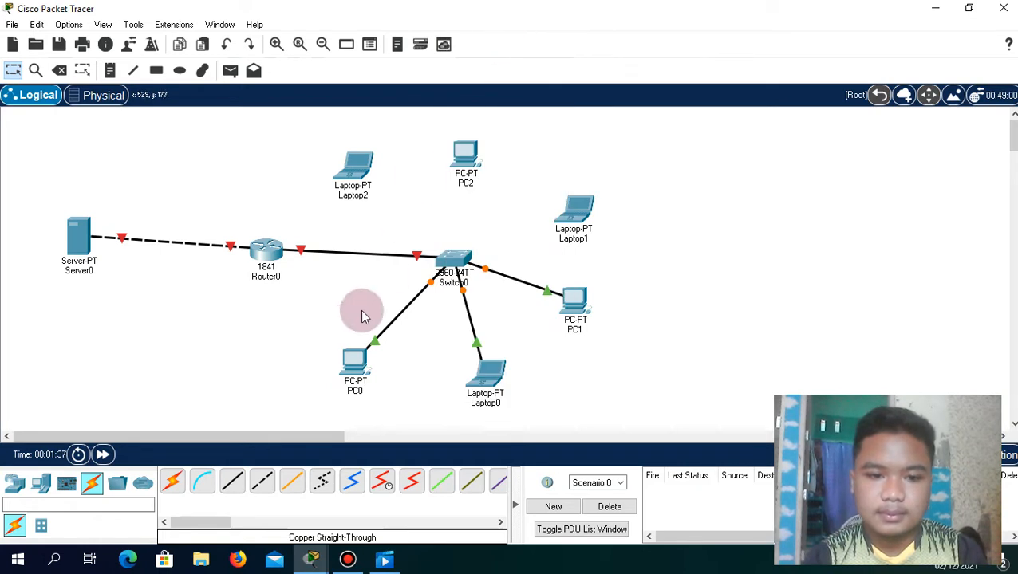
Connect Laptop1's FastEthernet0 to Switch0's FastEthernet0/5 with a Copper Straight-Through cable
left_click(229, 484)
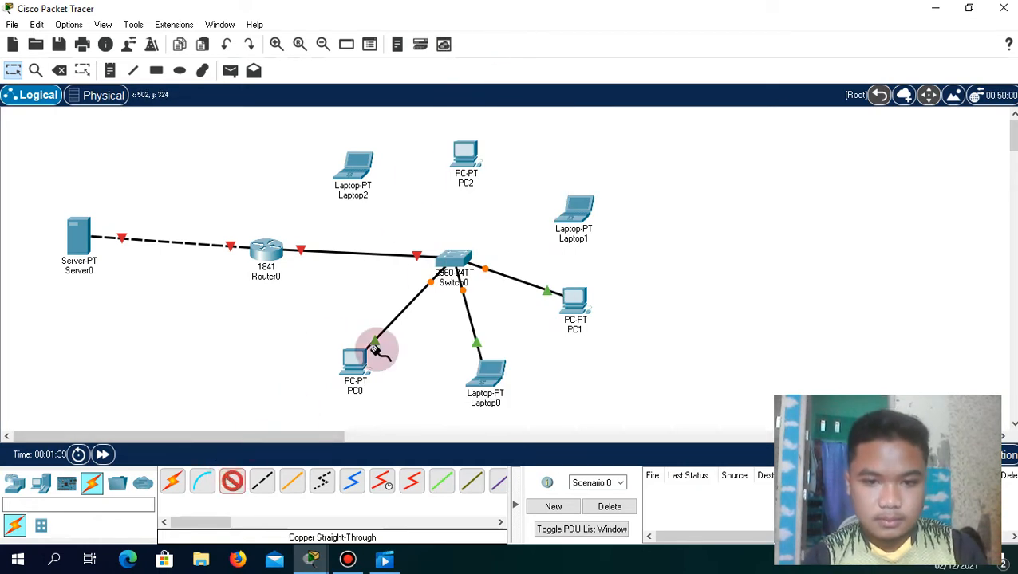
left_click(590, 217)
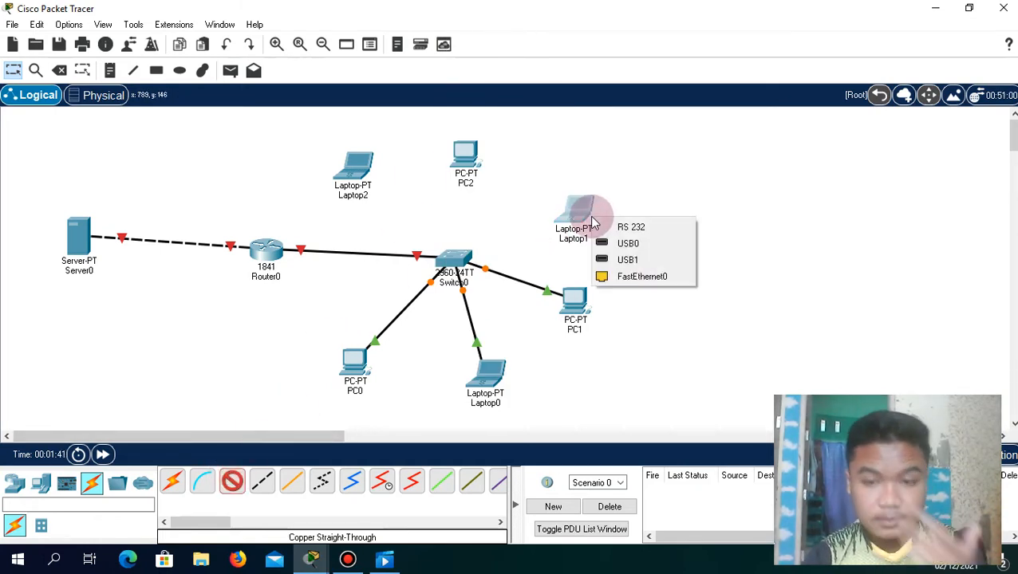
left_click(650, 276)
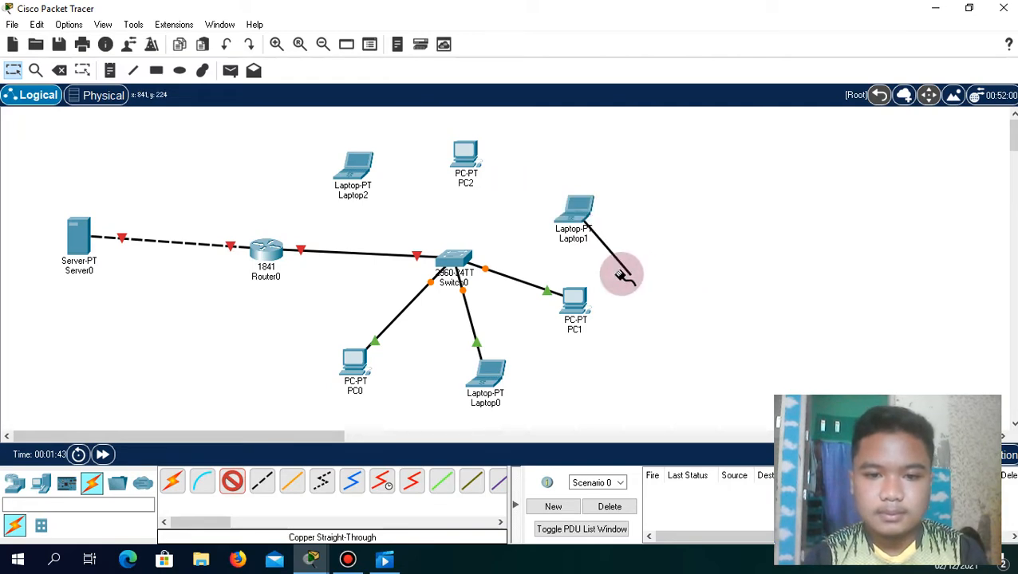
left_click(456, 261)
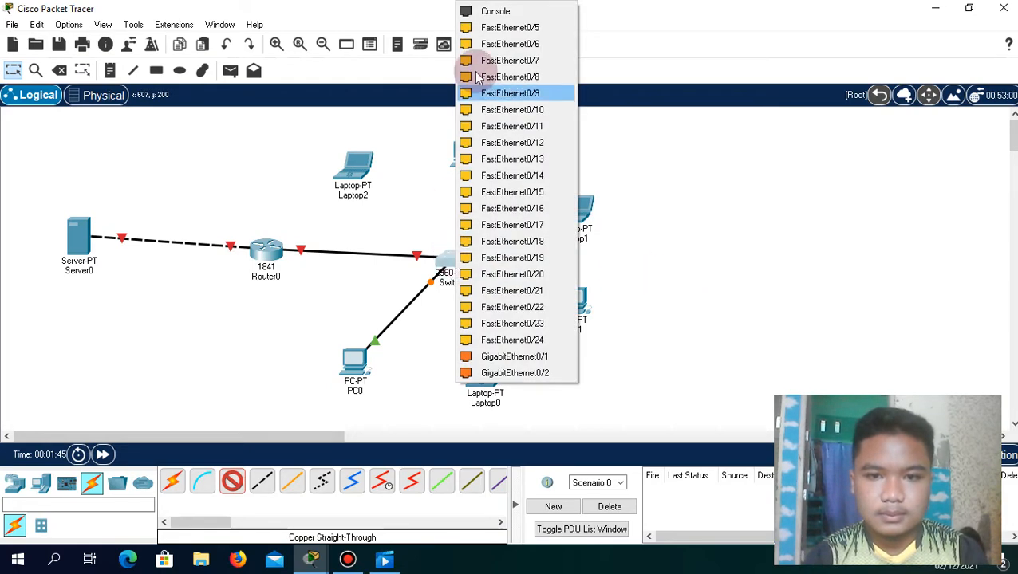
left_click(495, 28)
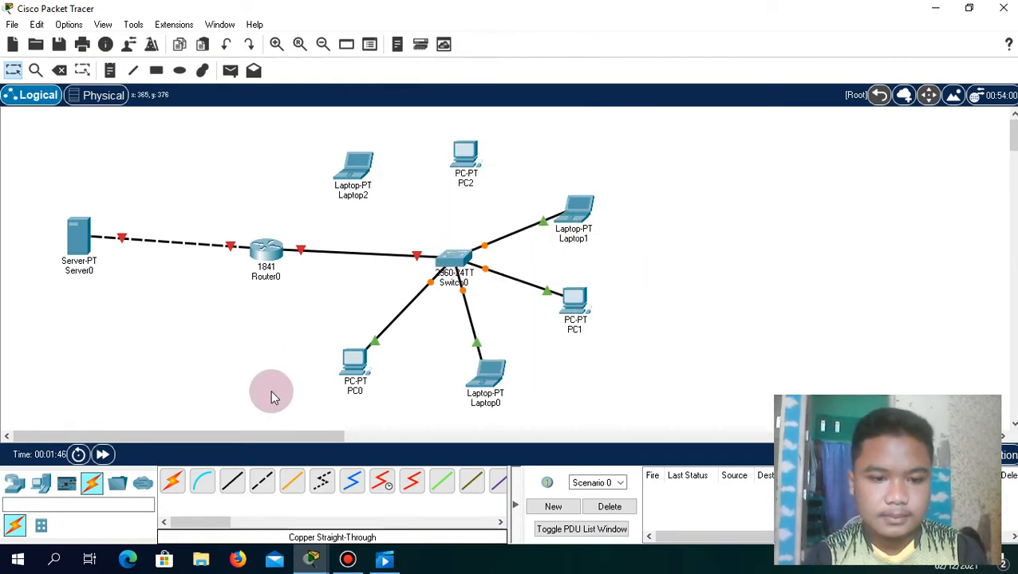
Connect PC2's FastEthernet0 to Switch0's FastEthernet0/6 with a Copper Straight-Through cable
left_click(236, 479)
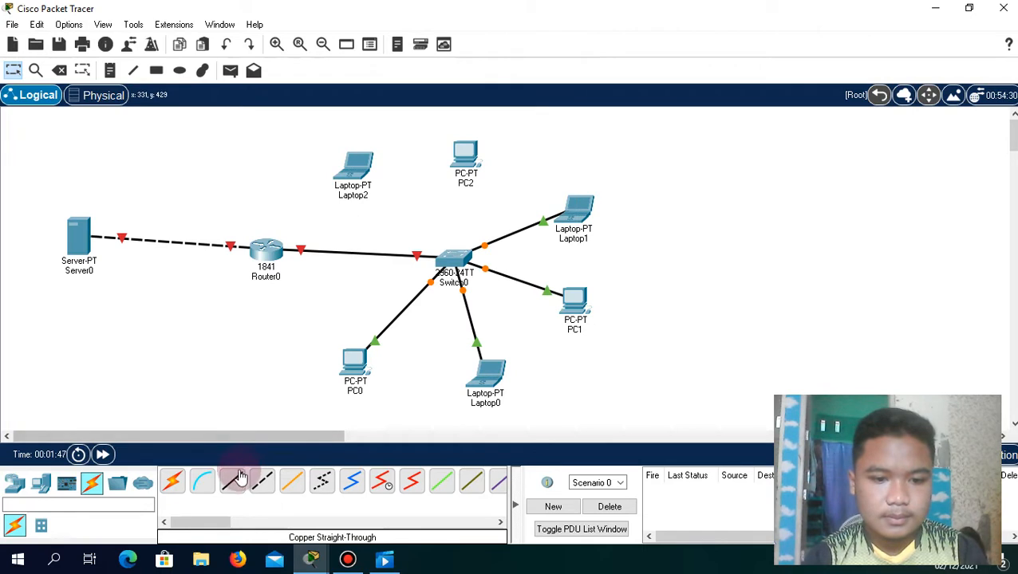
left_click(467, 164)
left_click(500, 220)
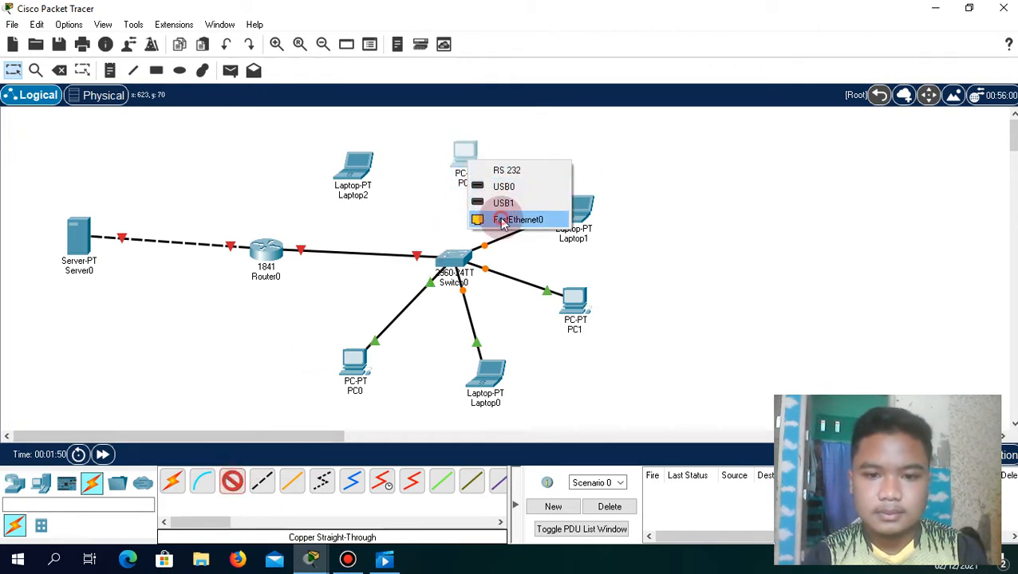
left_click(455, 249)
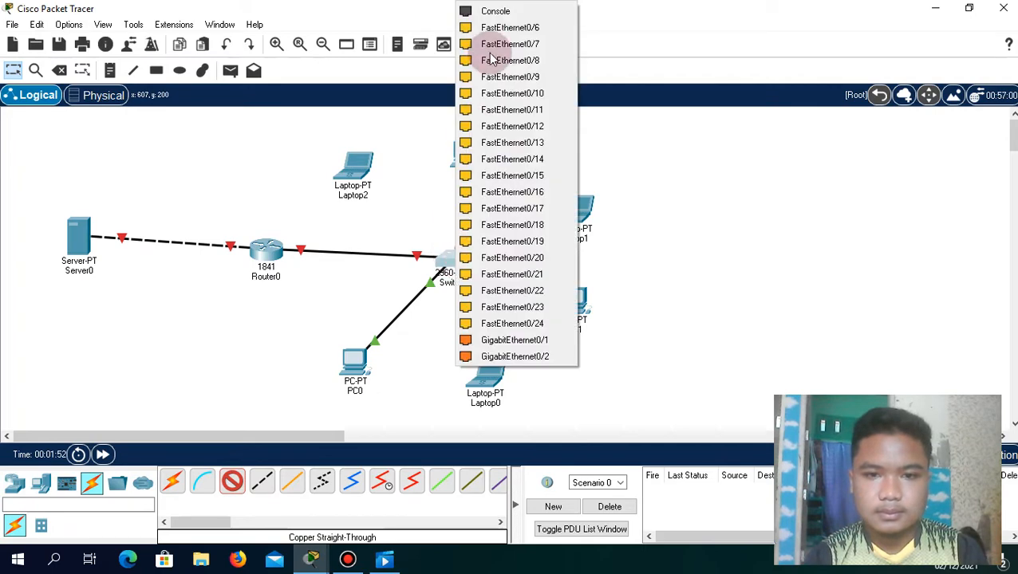
left_click(496, 30)
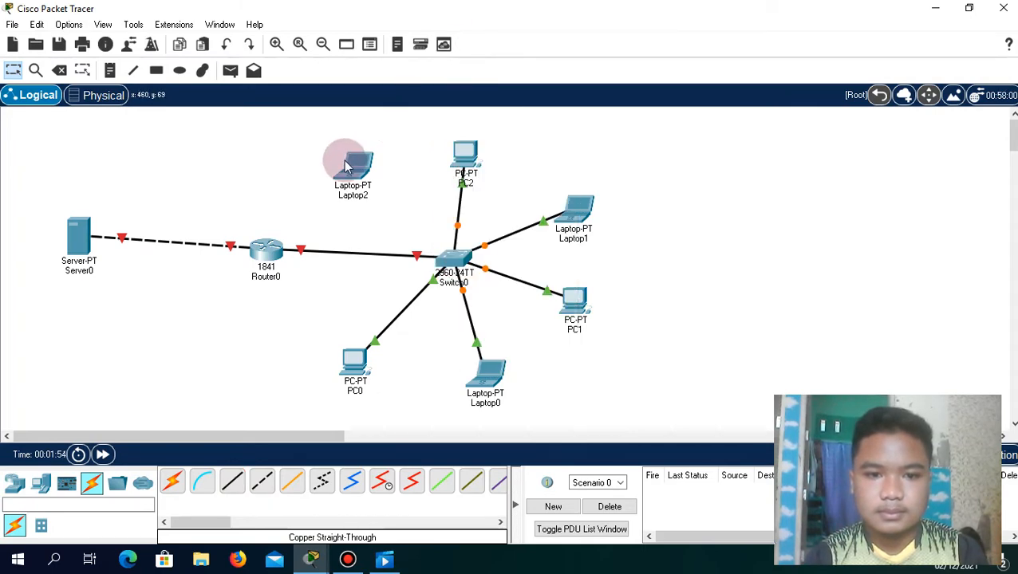
Connect Switch0's FastEthernet0/7 to Laptop2's FastEthernet0 with a Copper Straight-Through cable
left_click(233, 483)
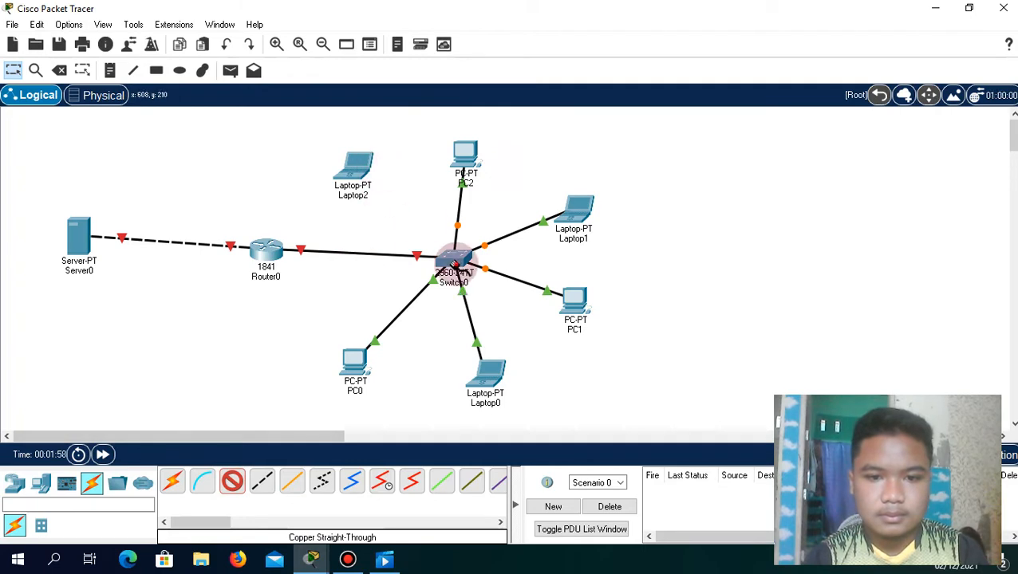
left_click(456, 263)
left_click(487, 27)
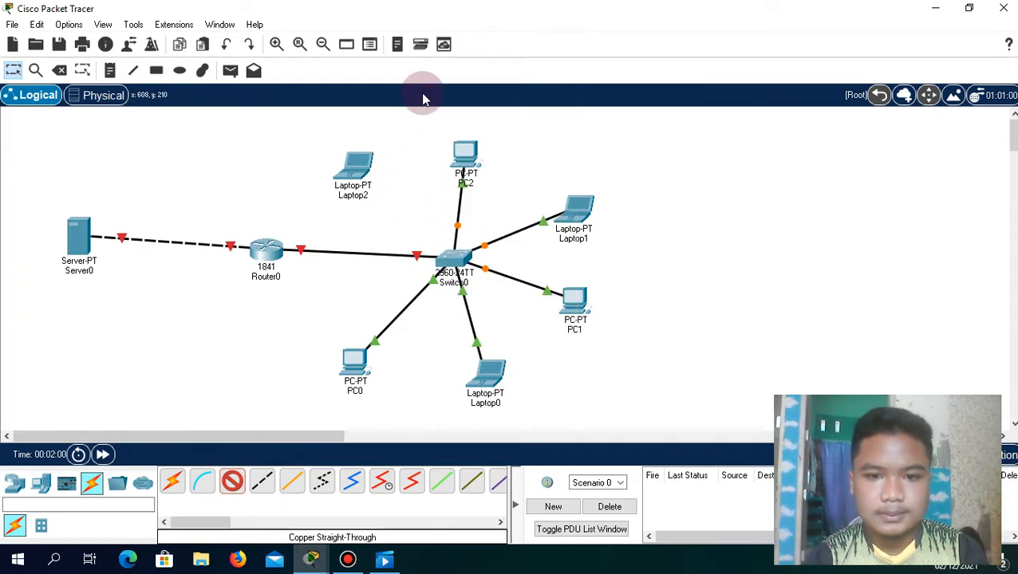
left_click(355, 165)
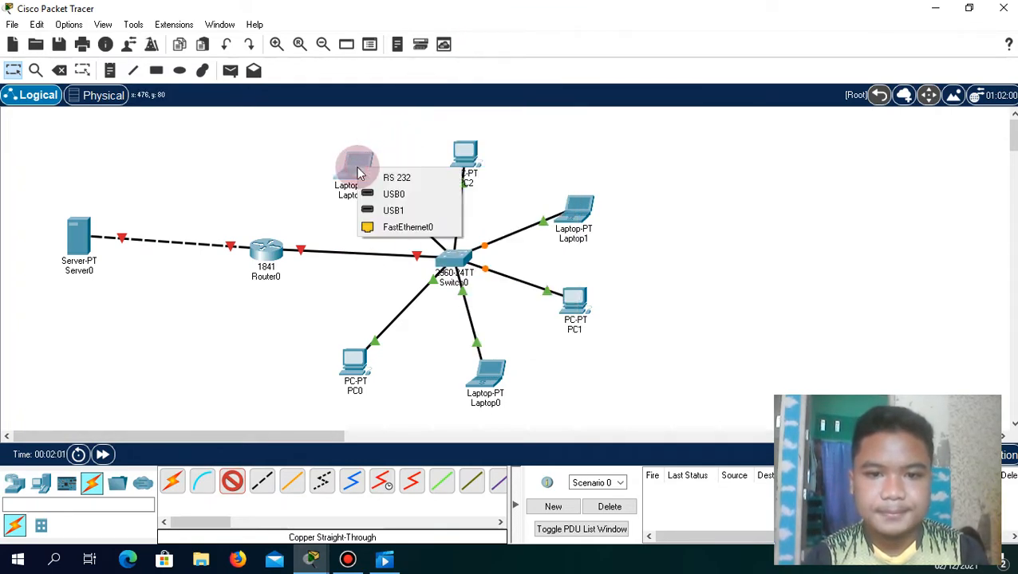
left_click(406, 228)
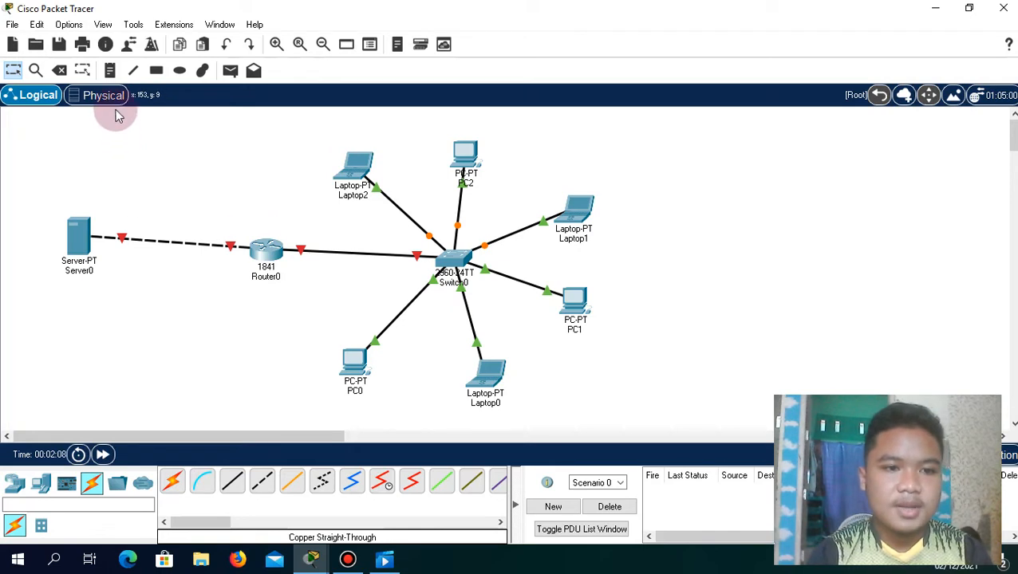
Place a note above Server0 with the lines 192.168.2.2/25, 255.255.255.128 and 192.168.2.1
left_click(111, 72)
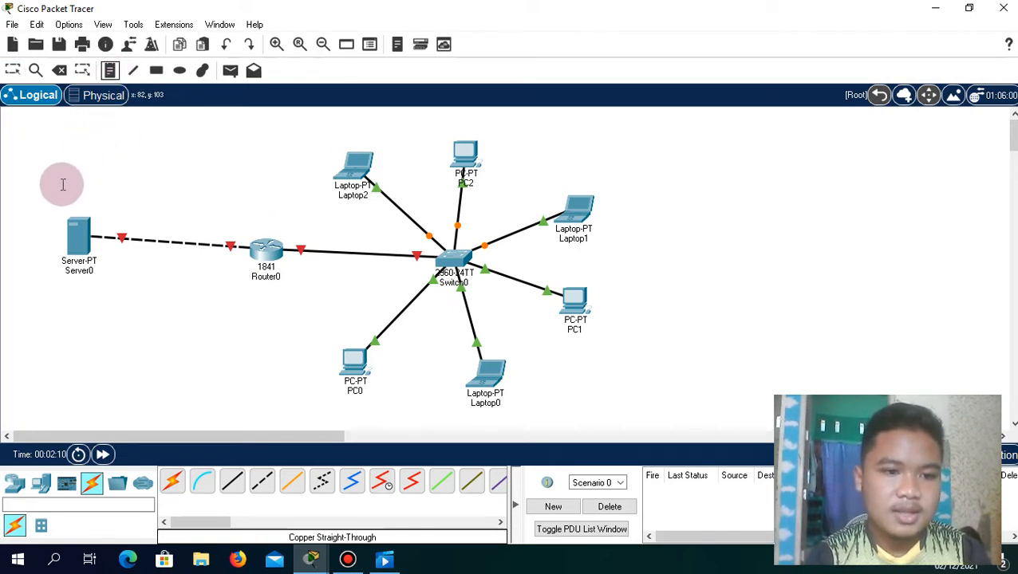
left_click(58, 169)
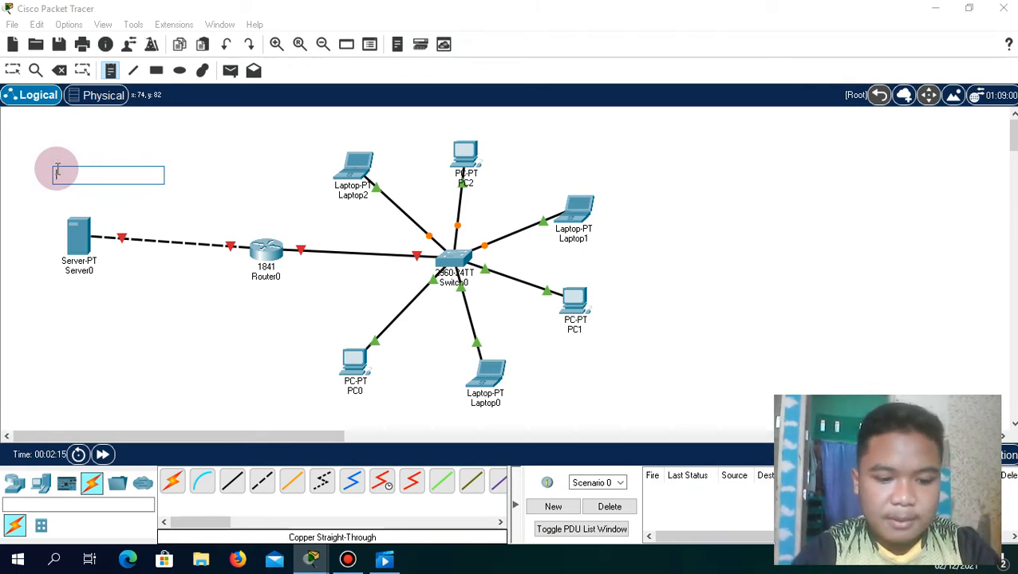
type("192.168.2.2/25")
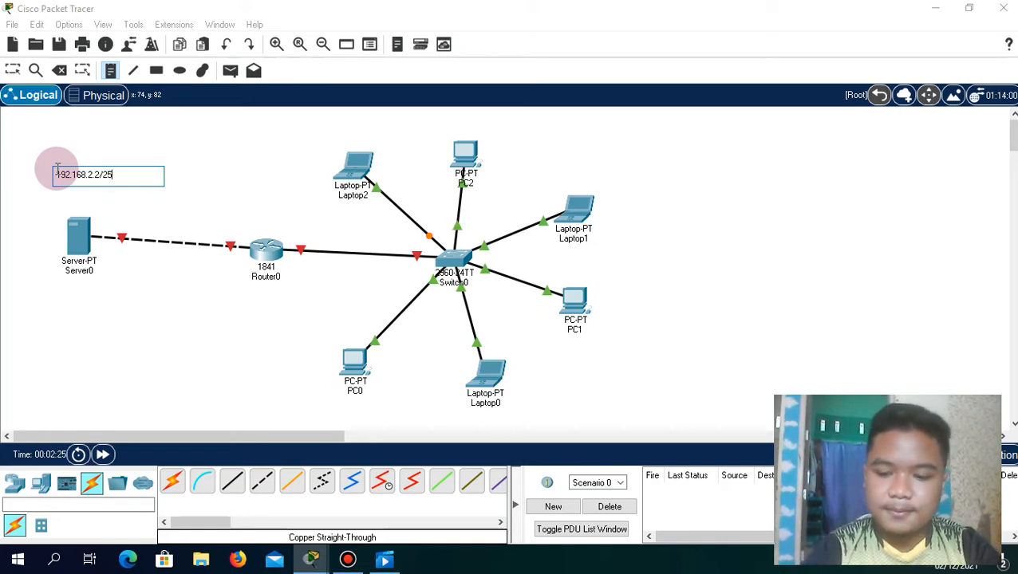
key("Return")
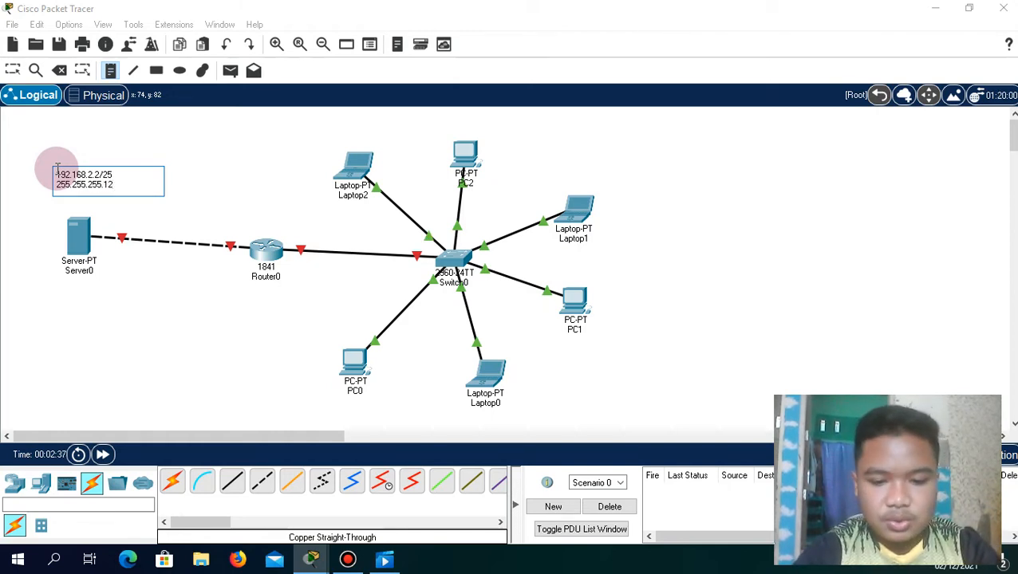
key("Return")
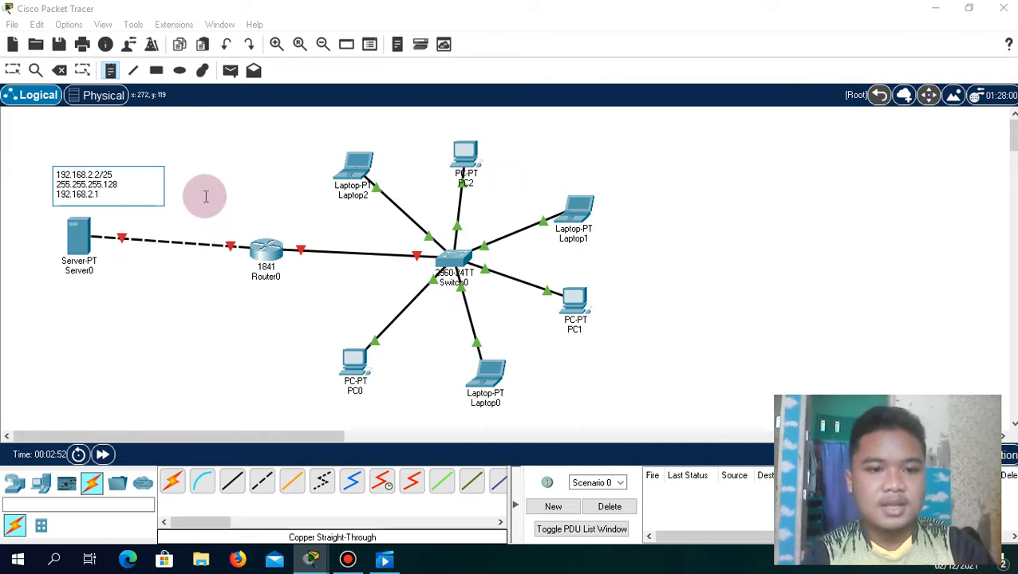
Place a note above Router0 with the lines 192.168.2.1/25 and 255.255.255.128
left_click(205, 197)
type("192.168.2.1/25")
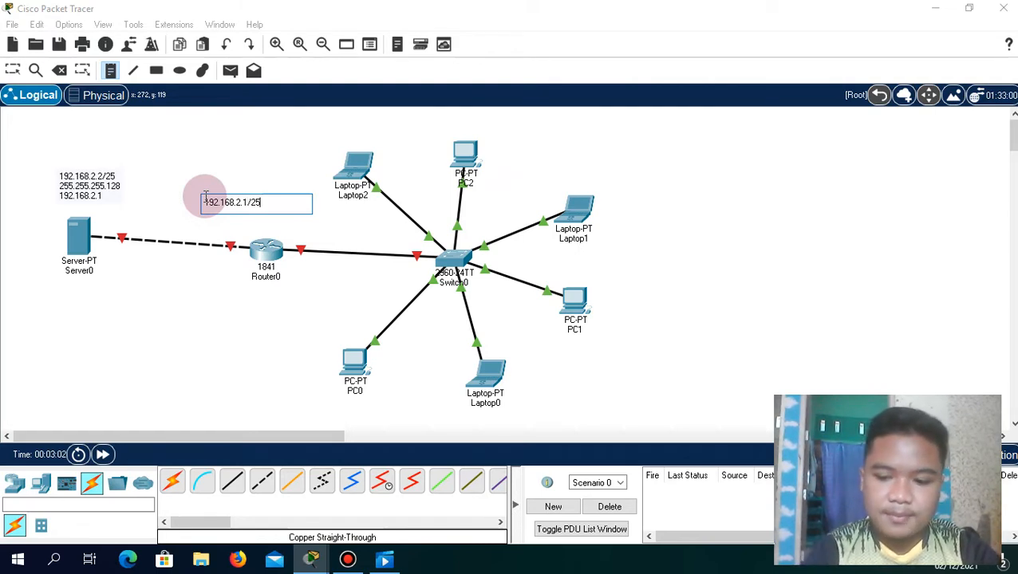
key("Return")
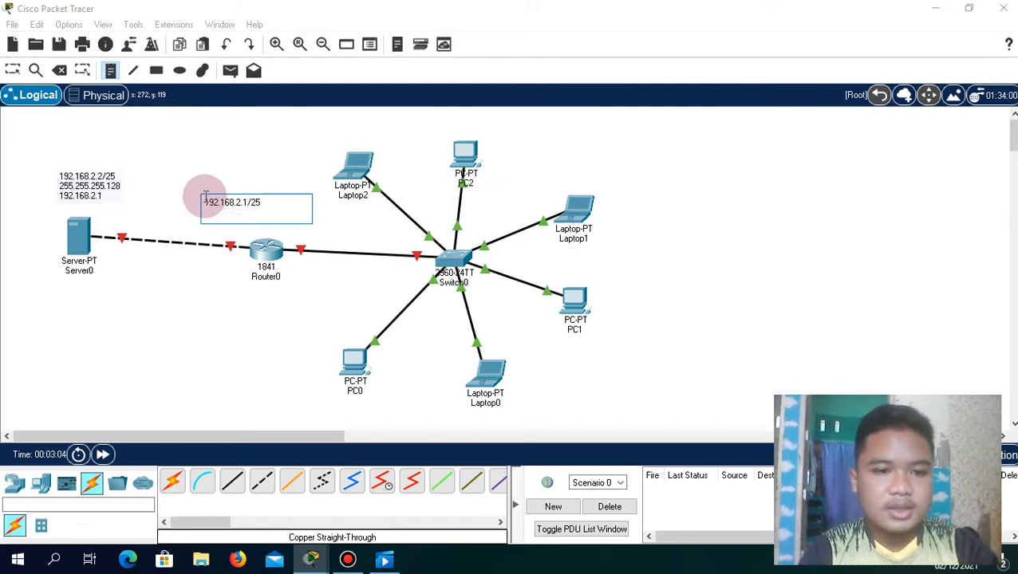
type("255")
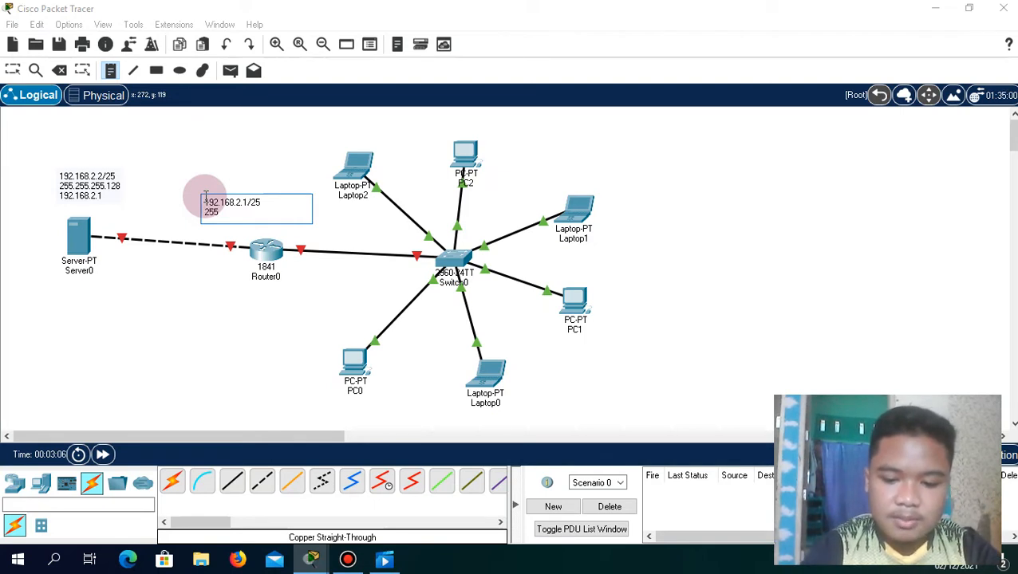
type(".255.")
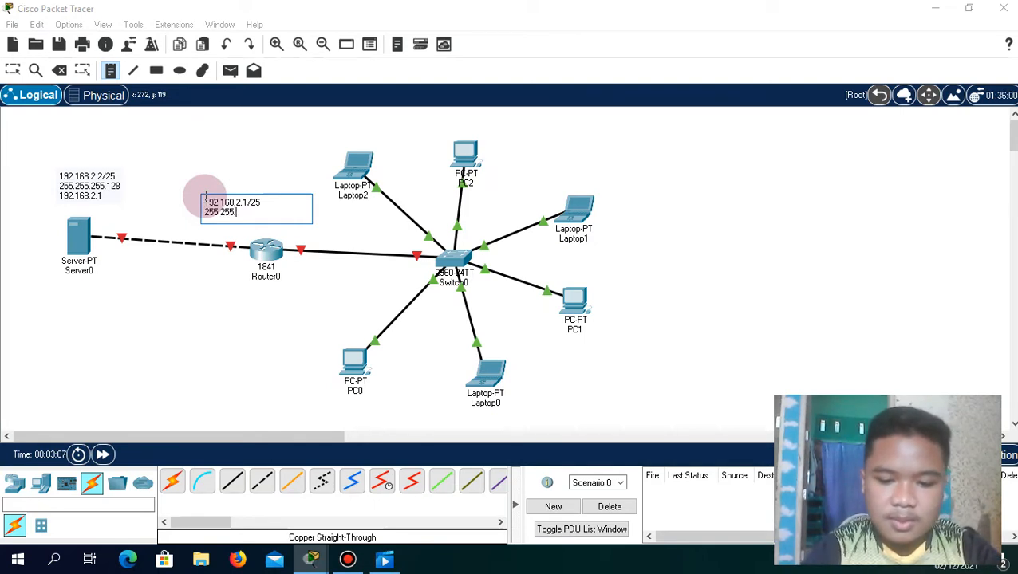
type("255")
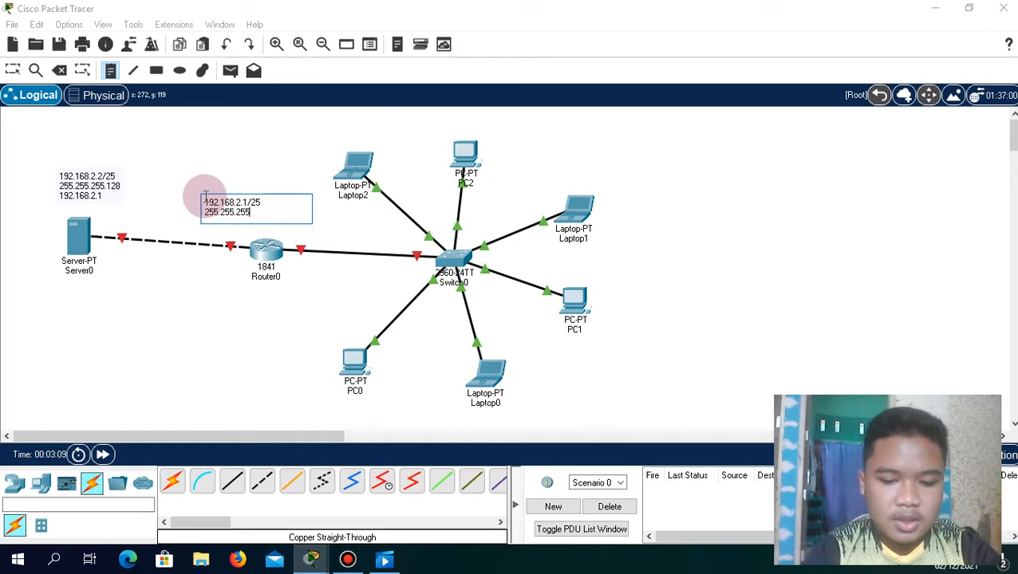
type(".128")
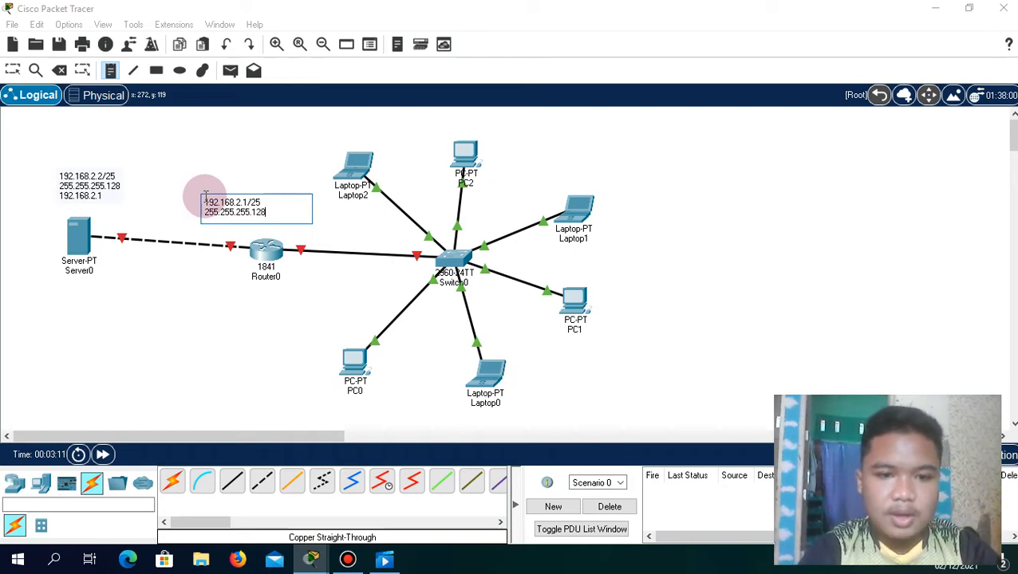
Place a note below the Router0–Switch0 link, beside Router0, with the lines 192.168.20.1/25 and 255.255.255.128
left_click(292, 275)
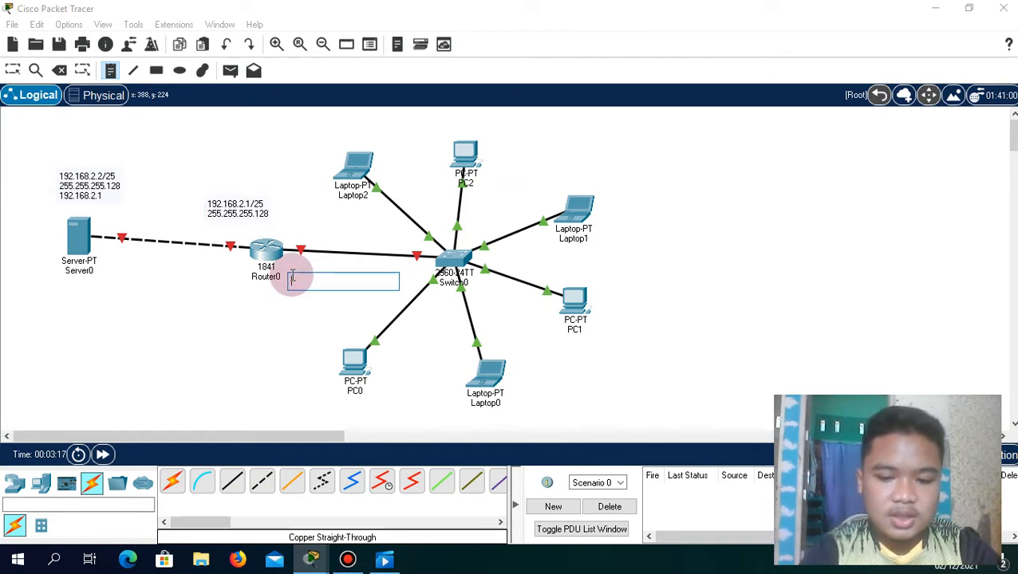
type("192.168")
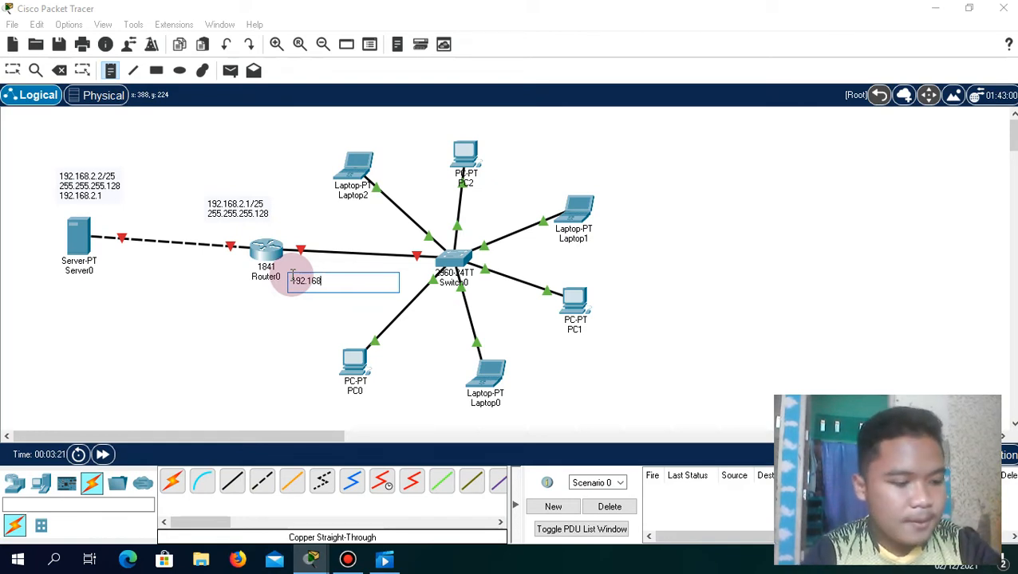
type(".20.")
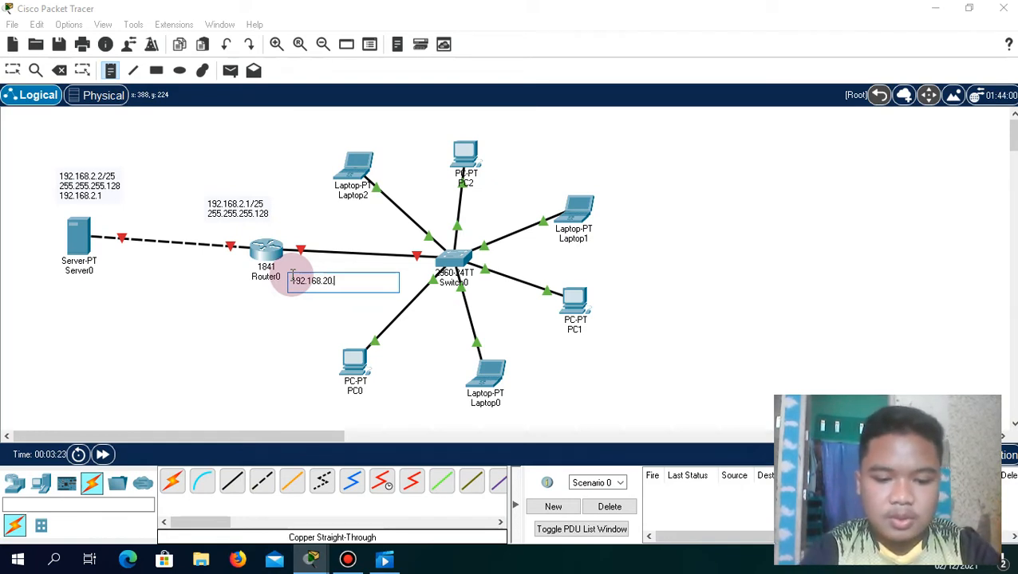
type("1/")
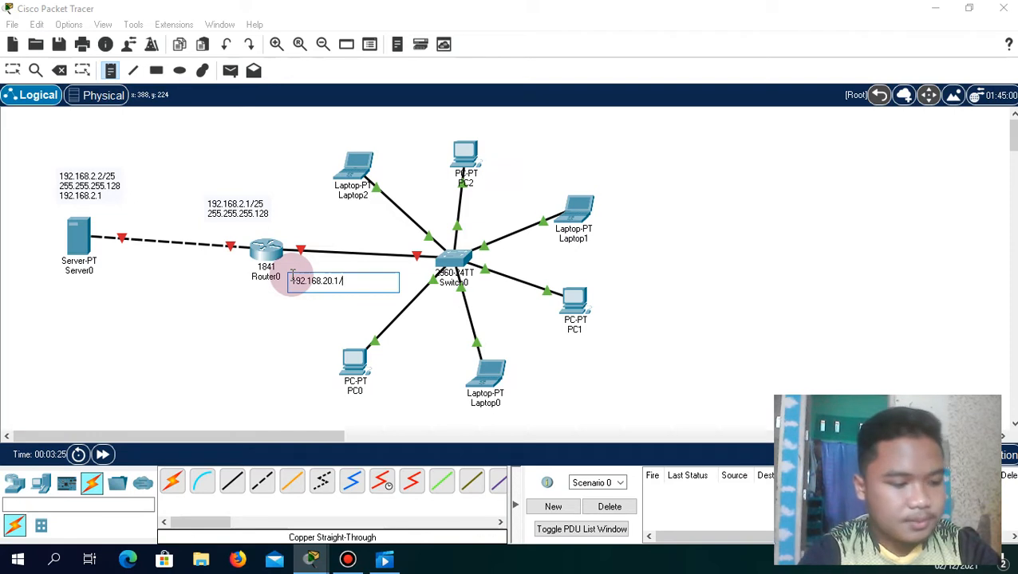
type("25")
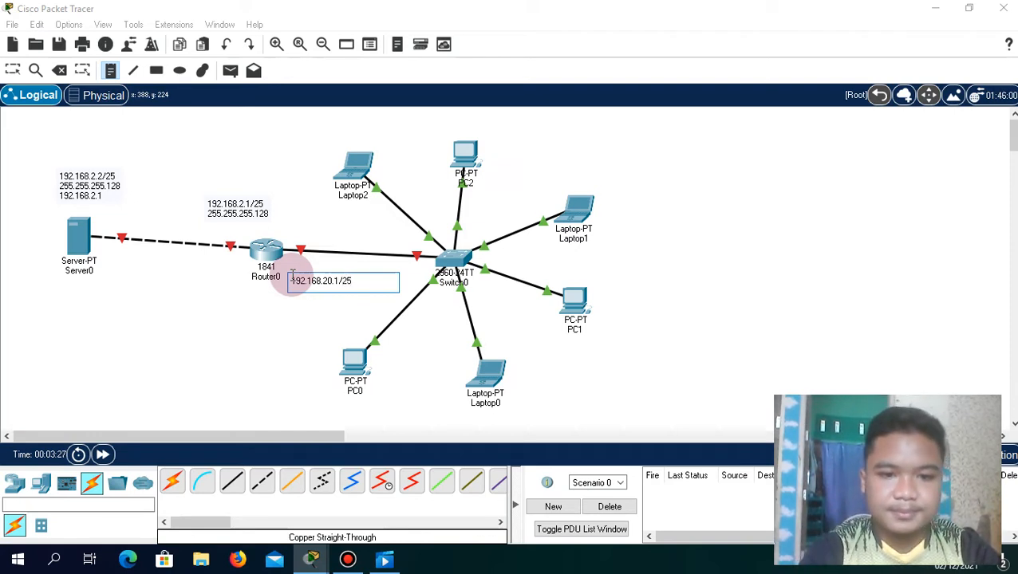
key("Return")
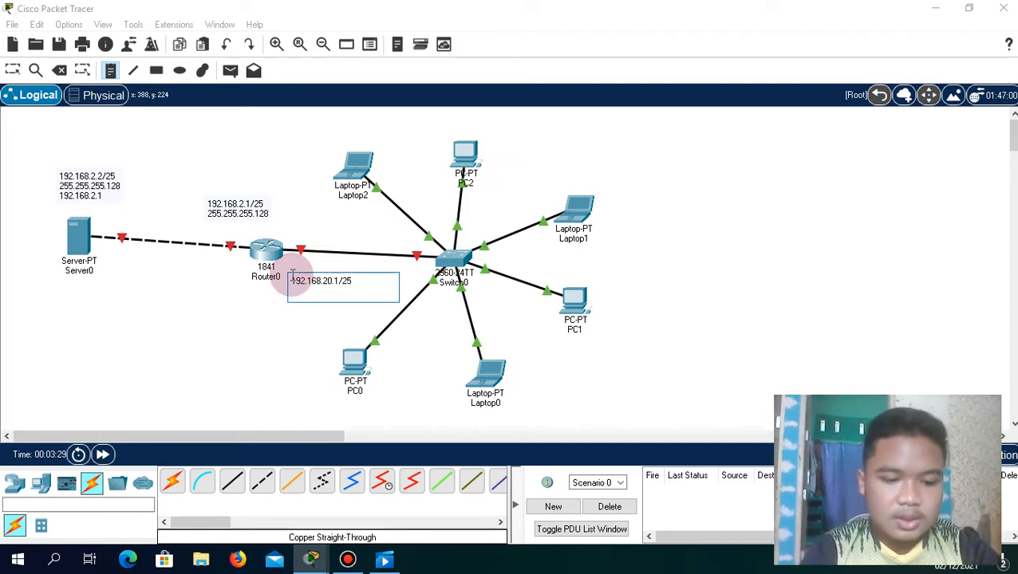
type("255")
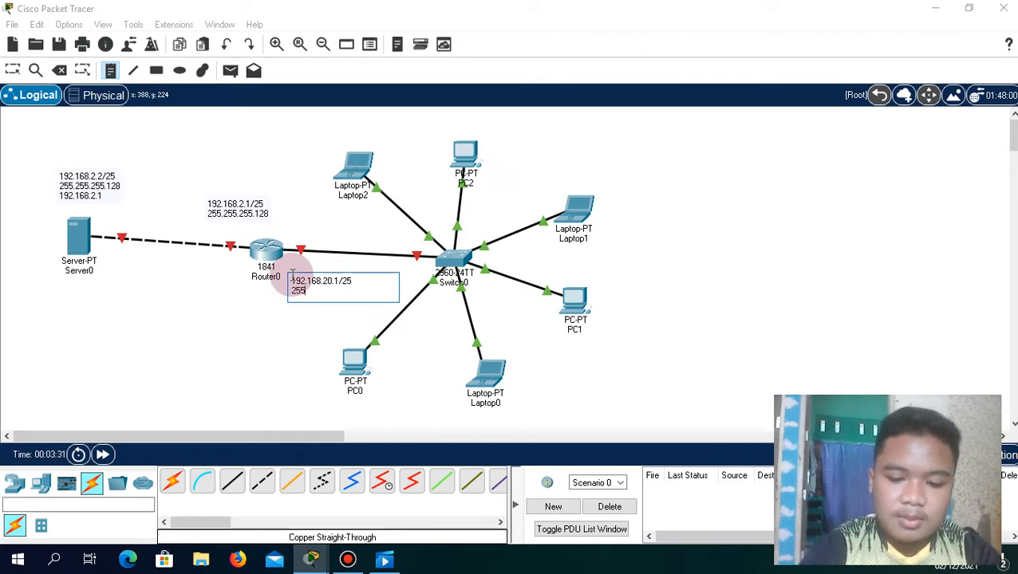
type(".255")
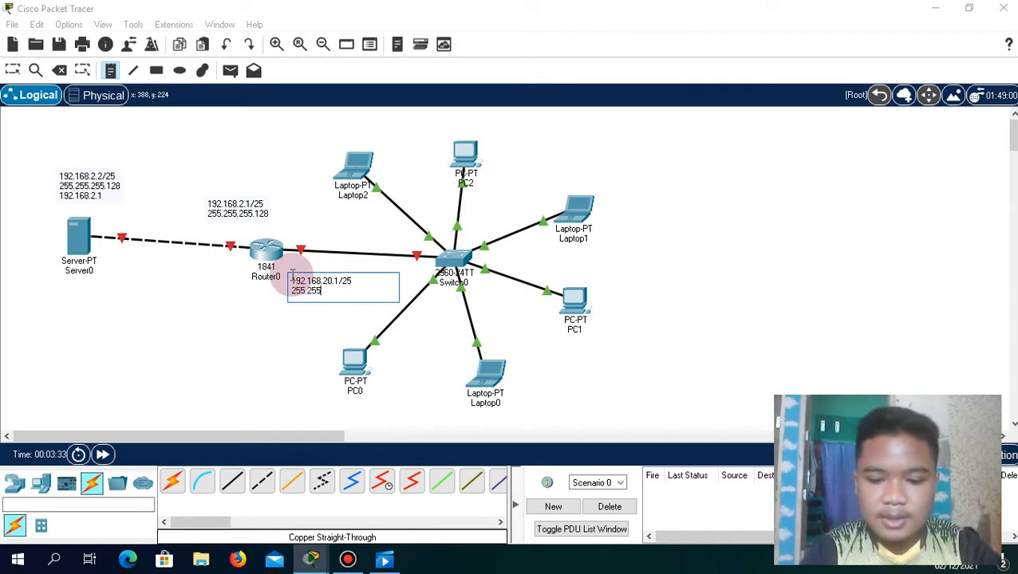
type(".255.")
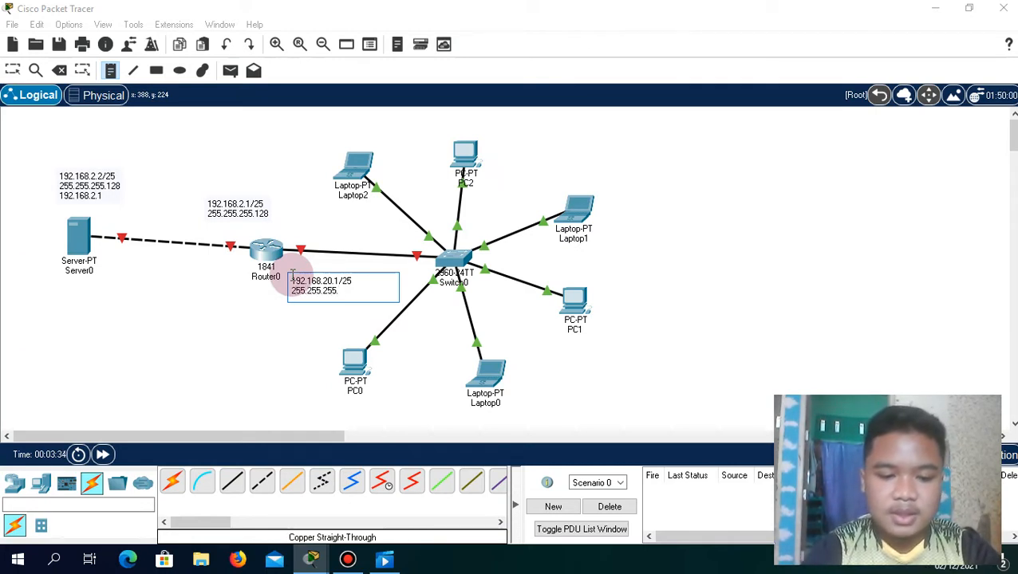
type("128")
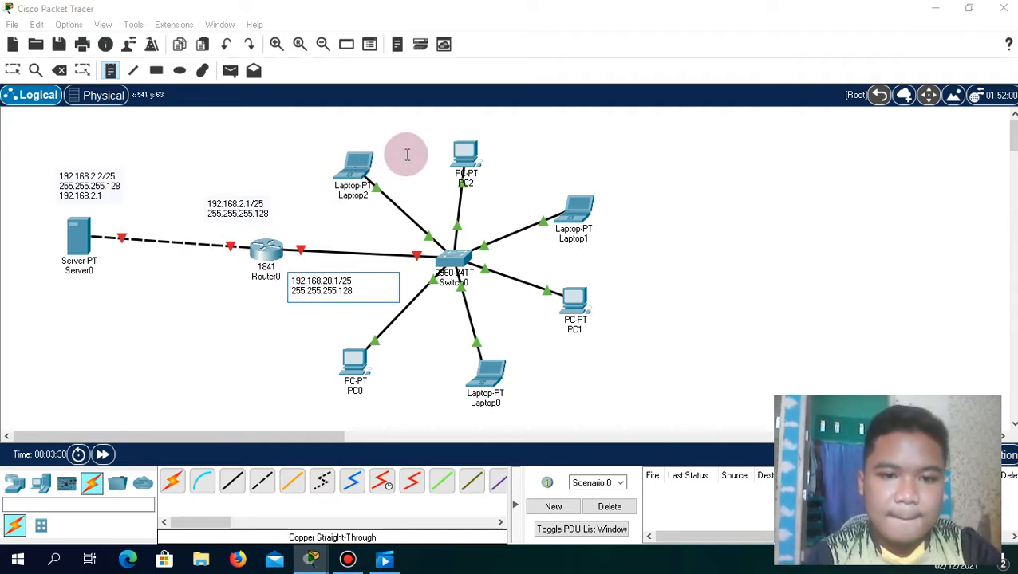
Place a note below PC0 with the lines 192.168.40.2/27 and 255.255.255.224
left_click(295, 389)
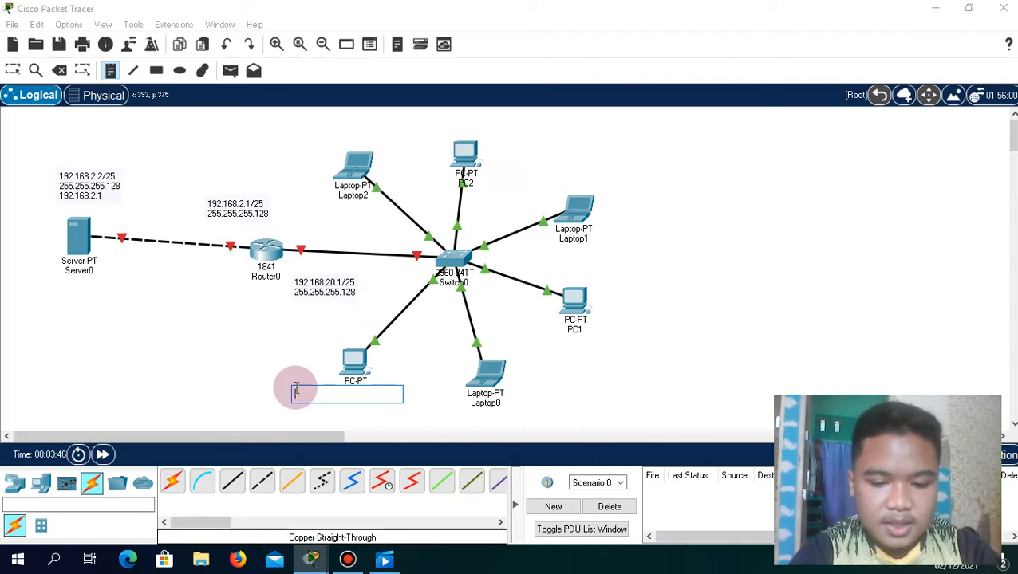
type("192.1")
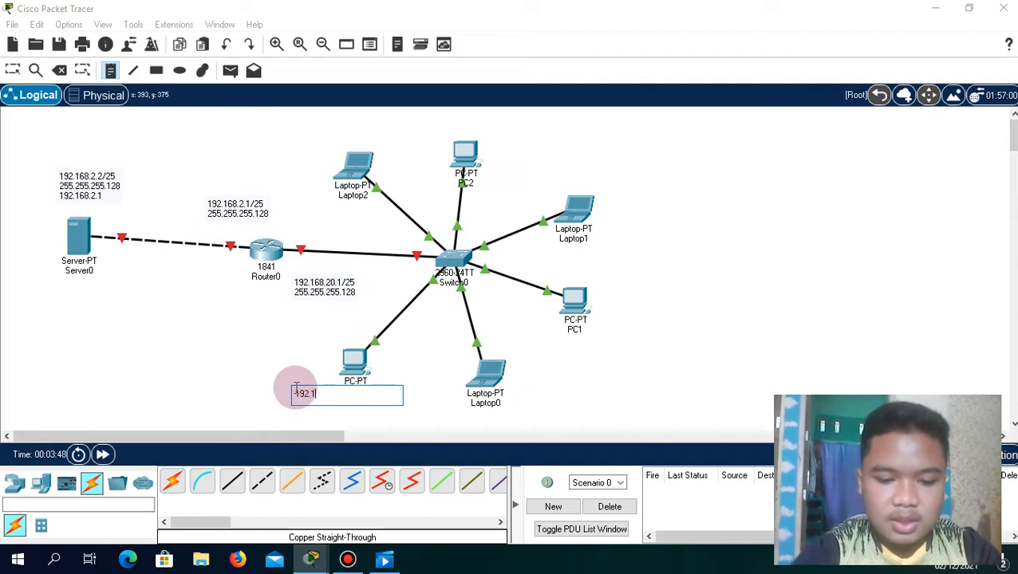
type("68.")
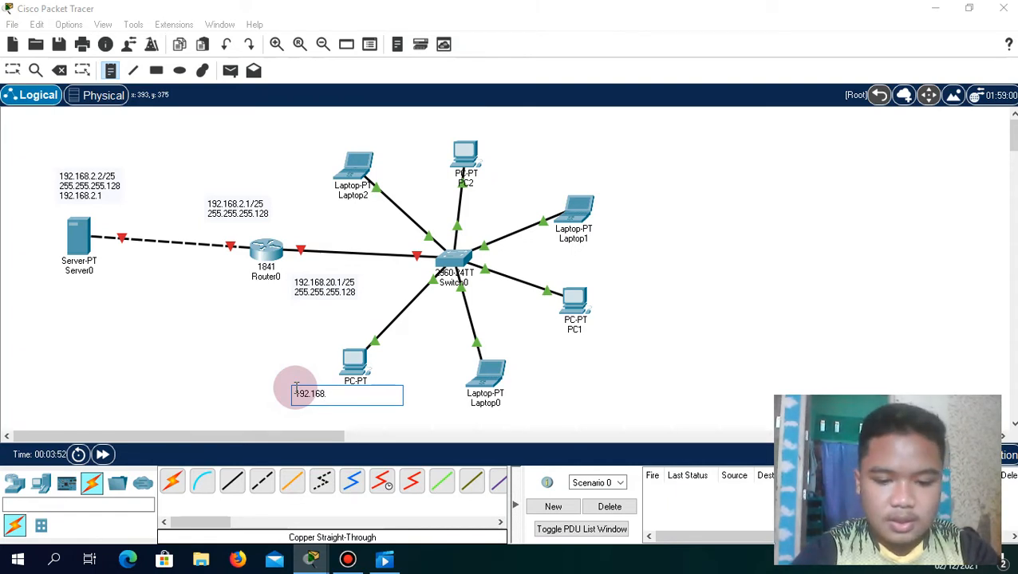
type("40.2")
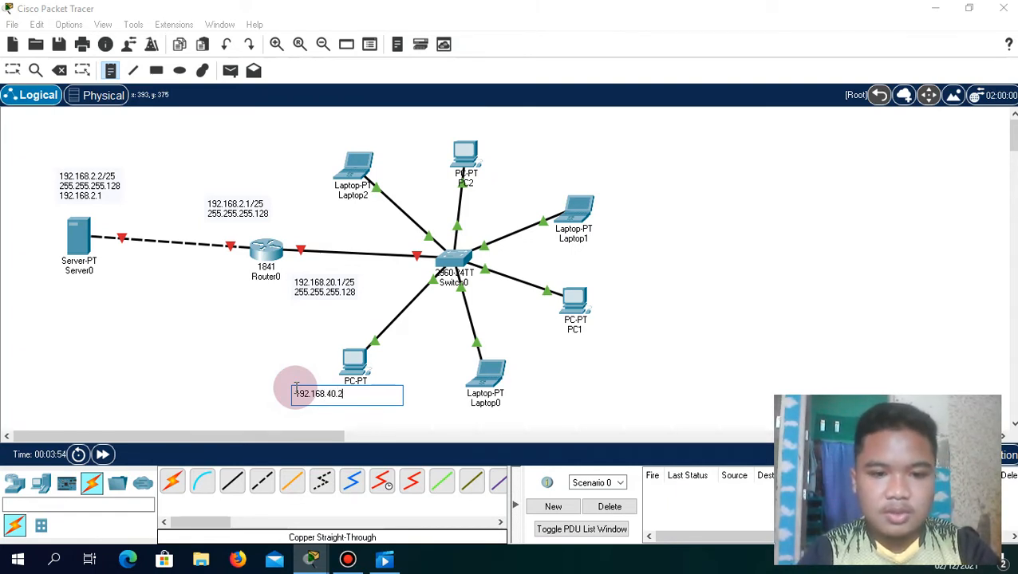
key("Return")
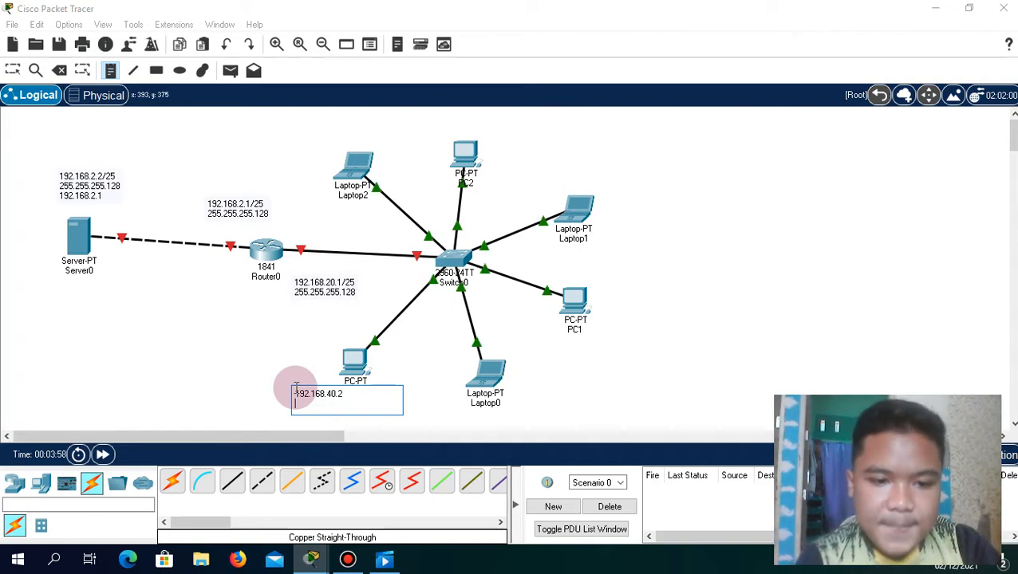
type("255")
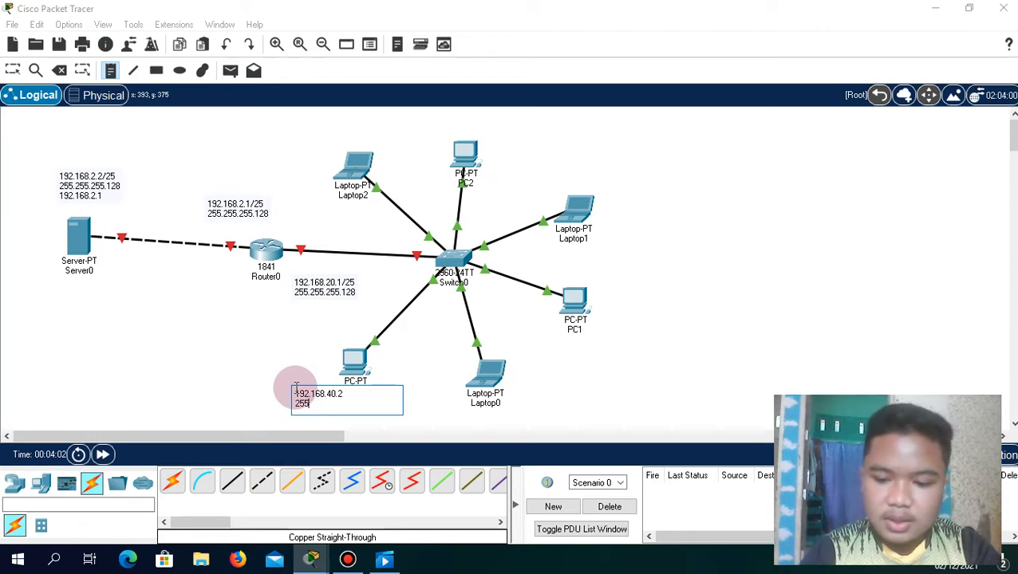
type(".25")
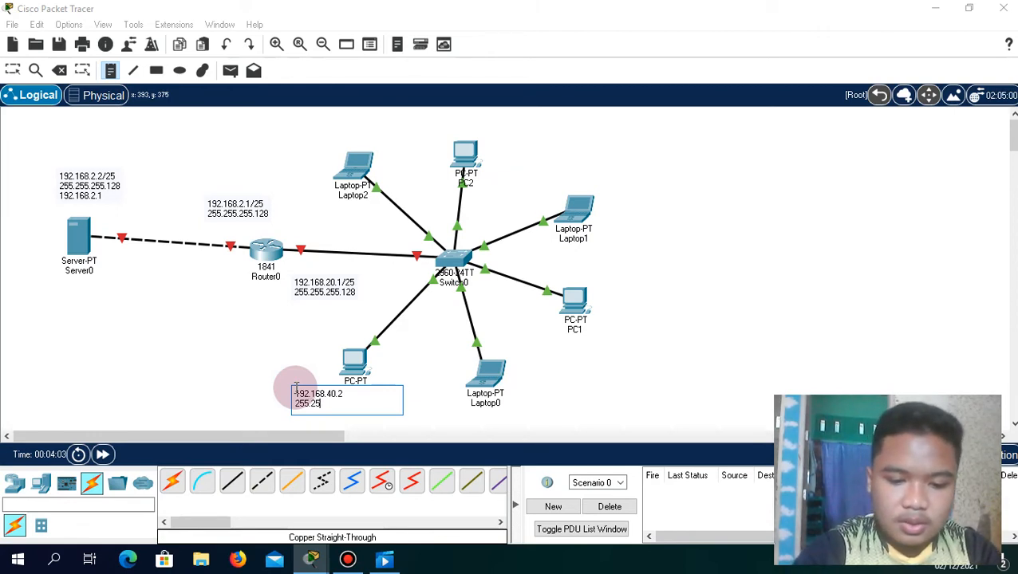
type("5.255")
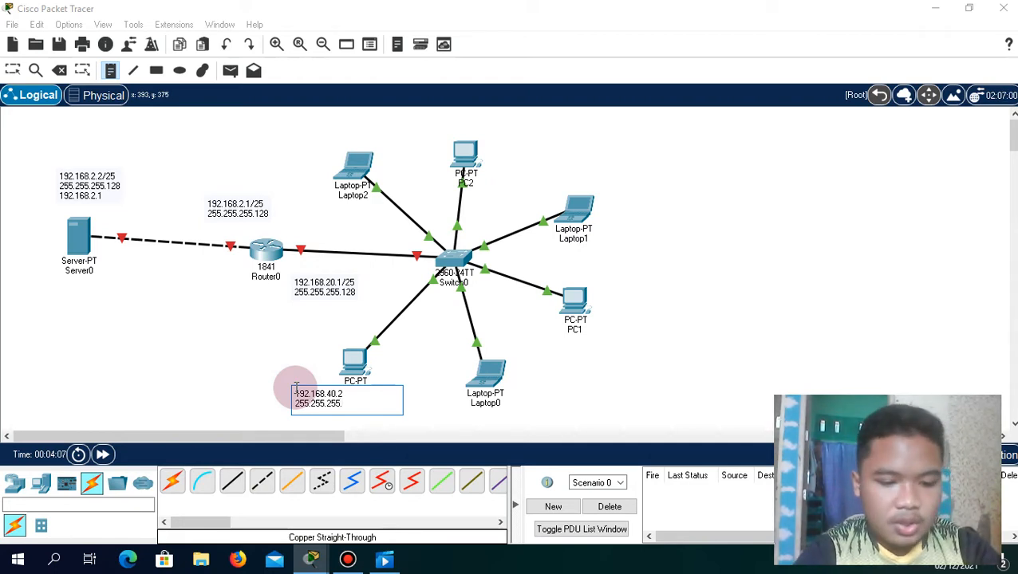
type(".224")
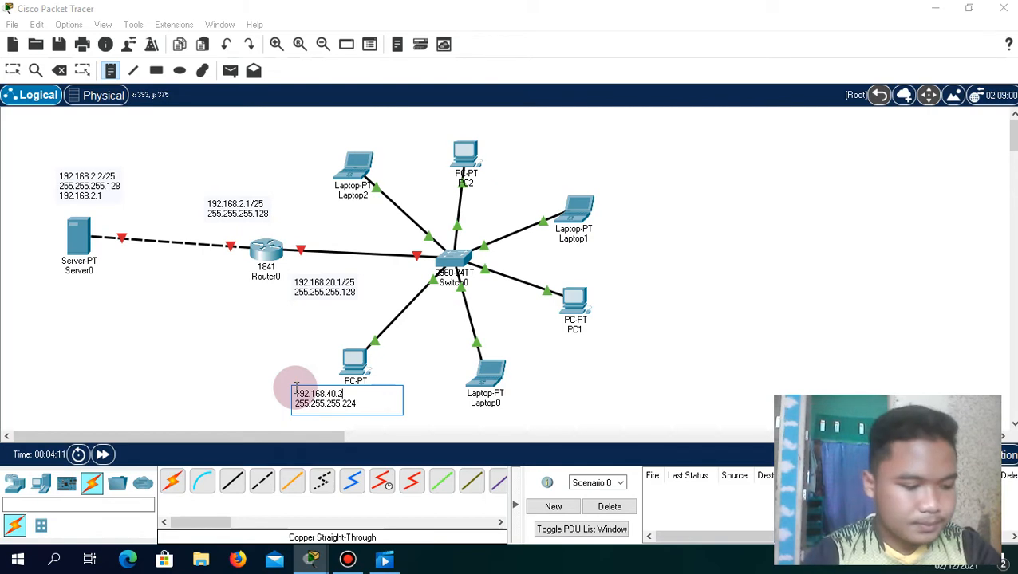
type("/27")
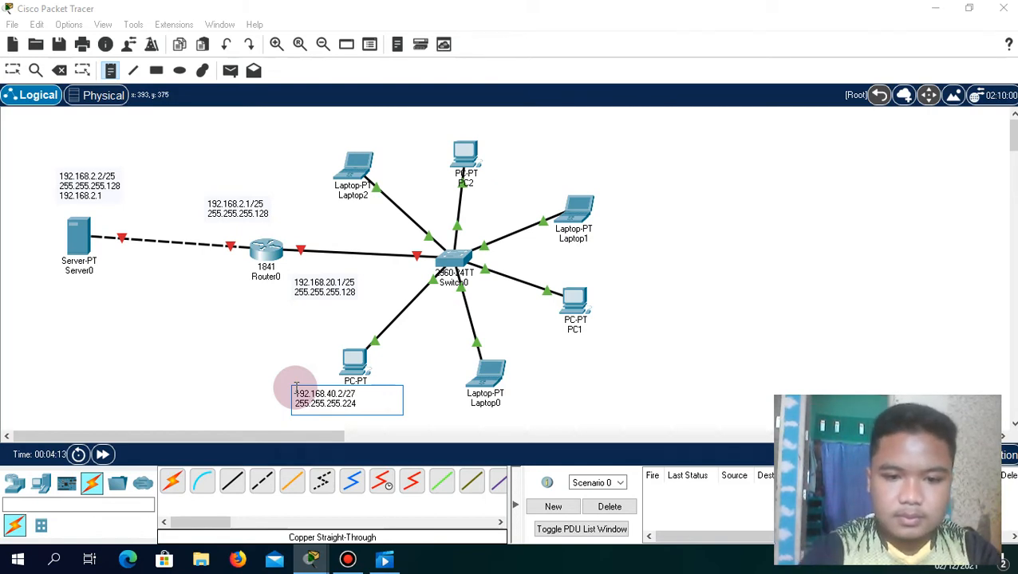
Add 192.168.40.1 as the third line of PC0's note
key("Down")
key("Return")
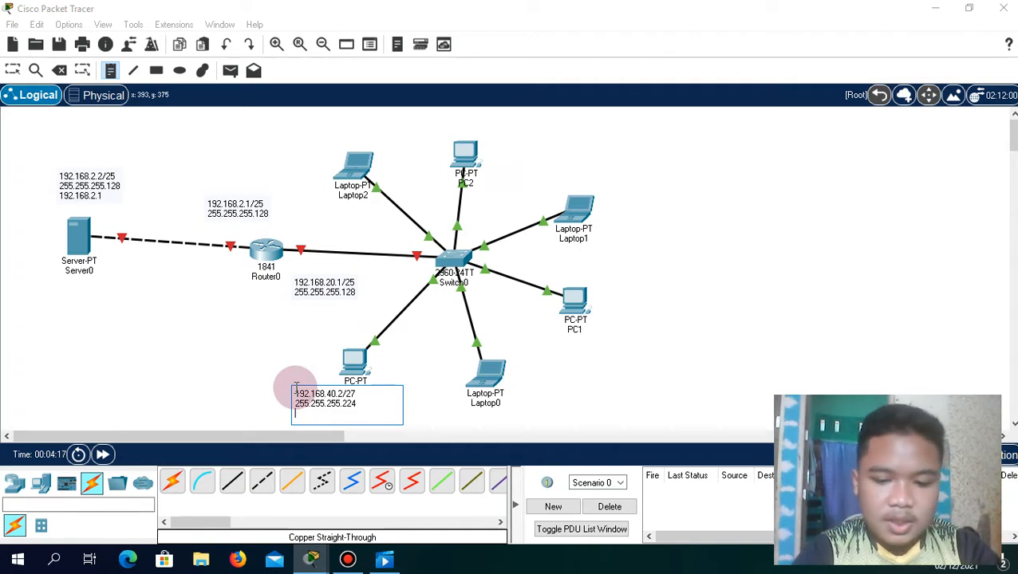
type("192.1")
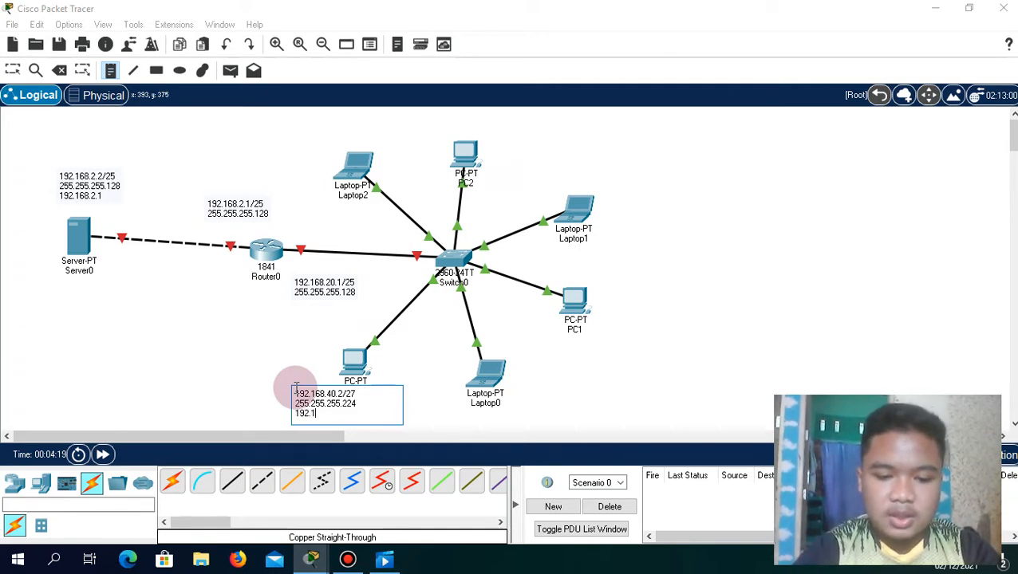
type("68")
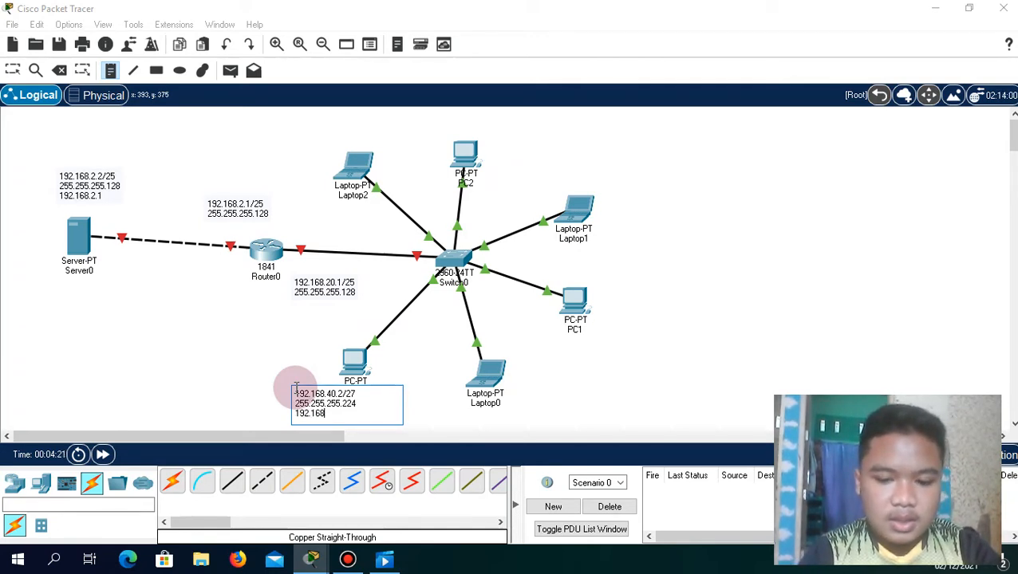
type(".")
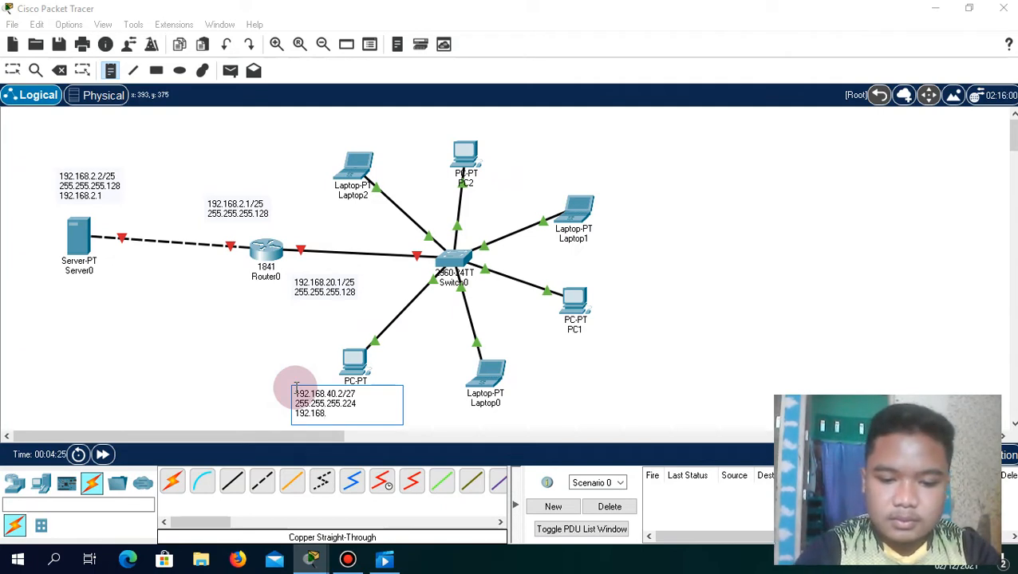
type("4")
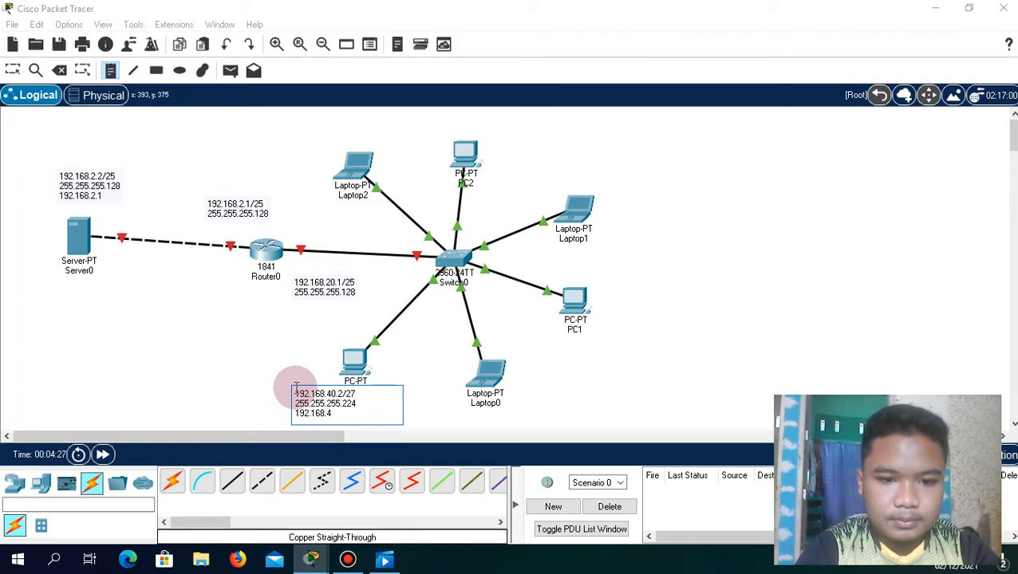
type("0.1")
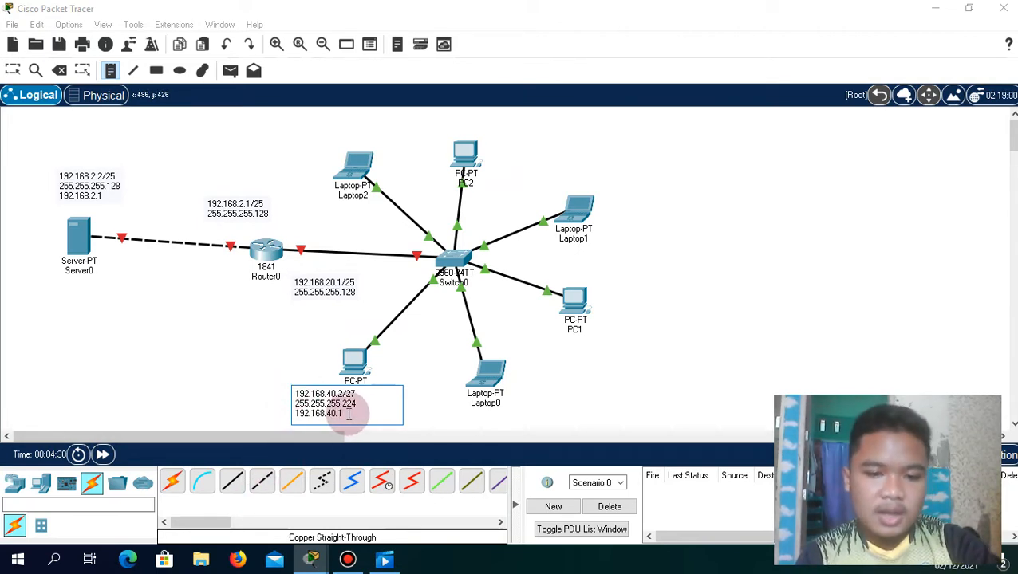
Copy the text of PC0's note into a new note beside PC1 and change its first line to 192.168.40.3/27
left_click_drag(348, 414, 293, 394)
key("ctrl+c")
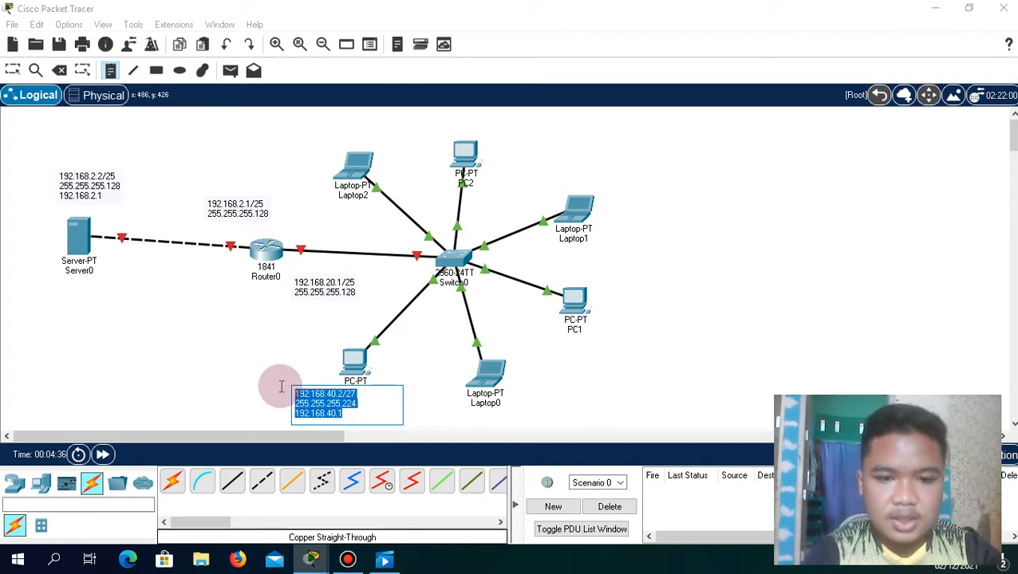
left_click(594, 322)
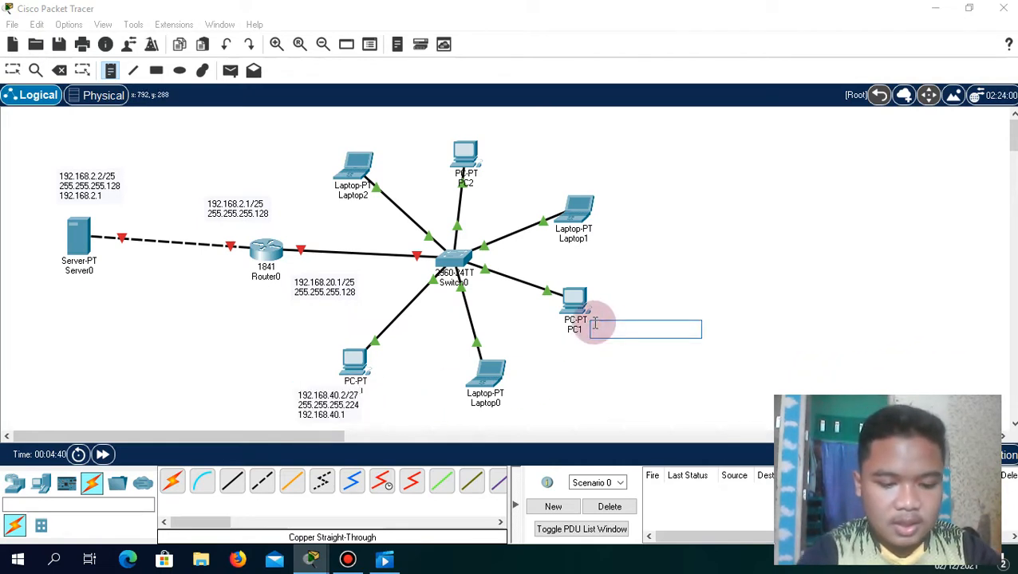
key("ctrl+v")
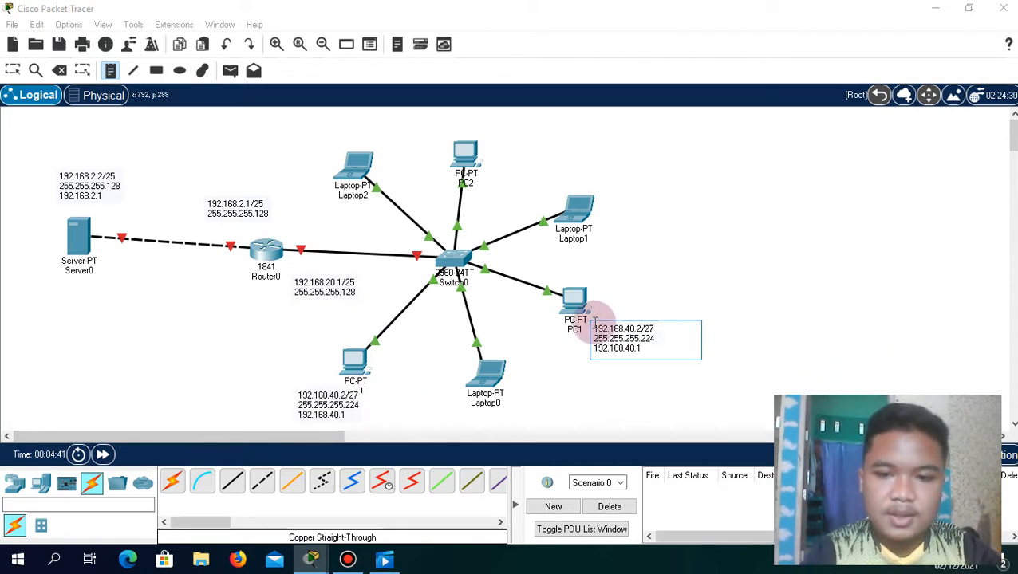
left_click(643, 328)
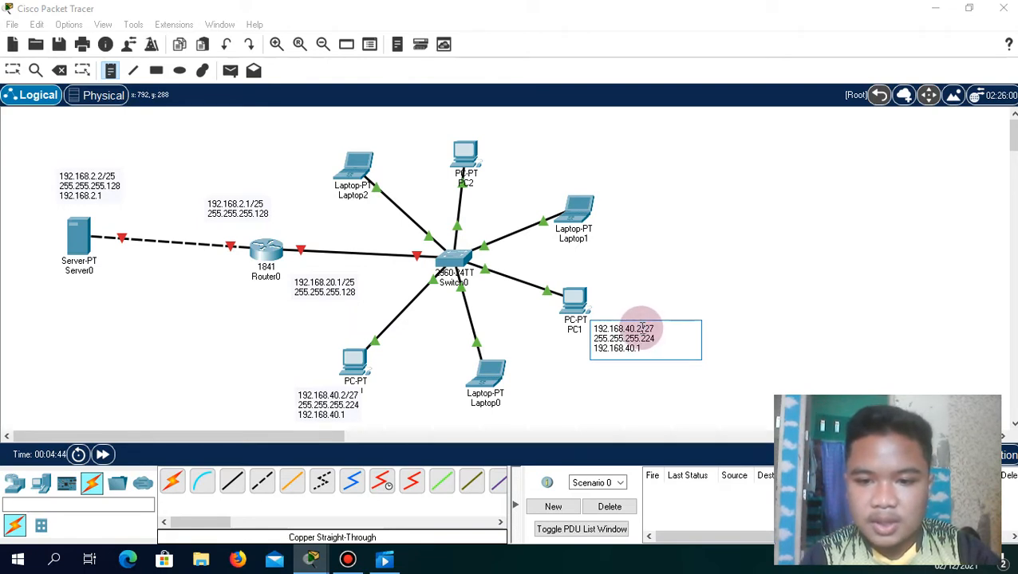
left_click(640, 327)
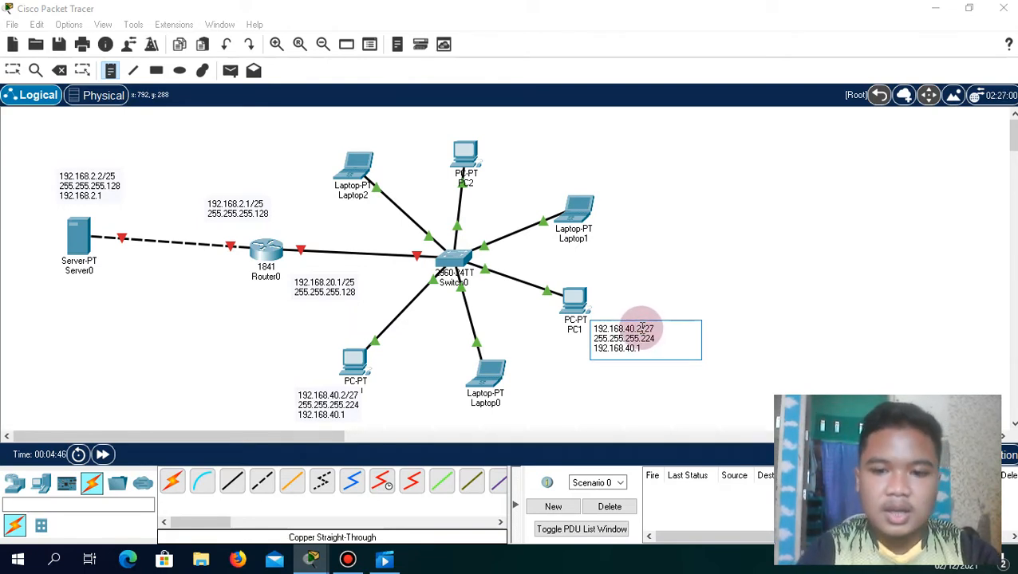
key("BackSpace")
type("3")
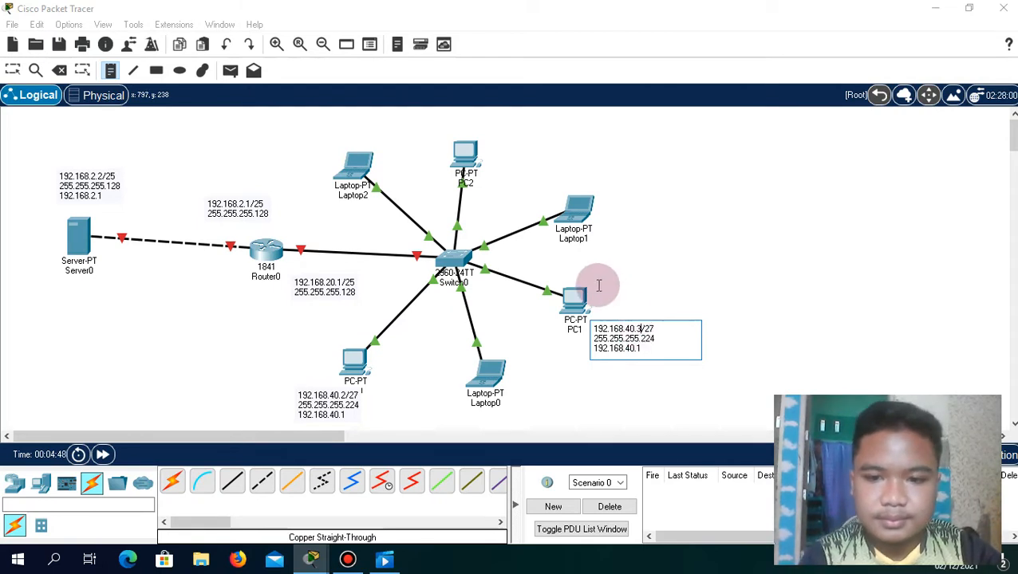
Place the copied PC0 note text in a new note beside PC2 and change its first line to 192.168.40.4/27
left_click(492, 122)
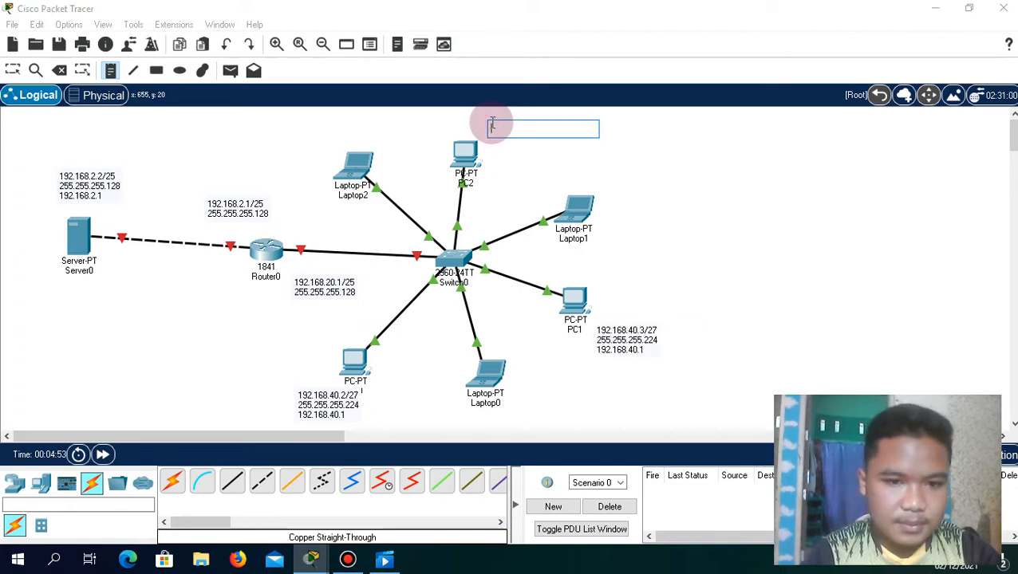
key("ctrl+v")
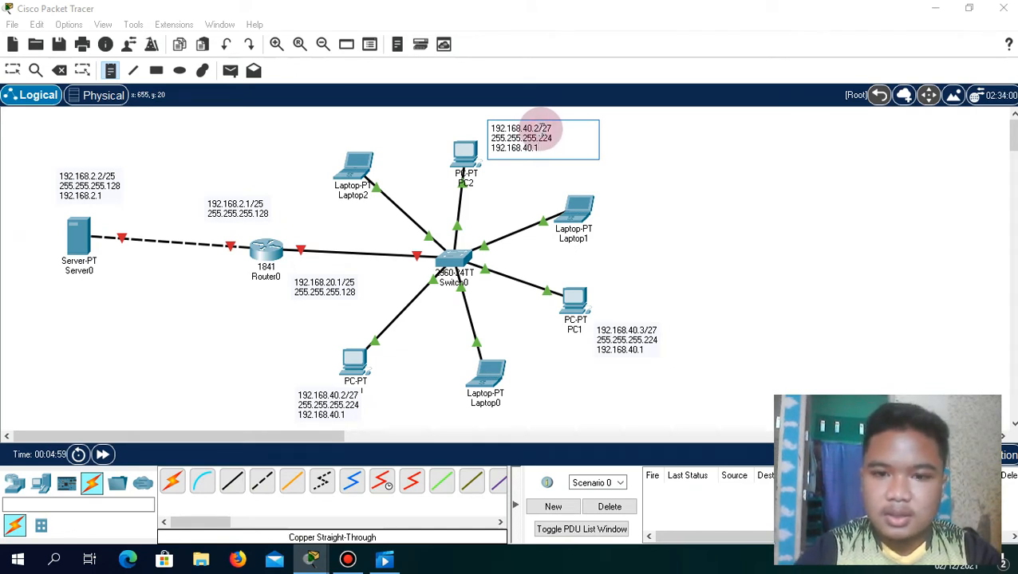
key("BackSpace")
key("BackSpace")
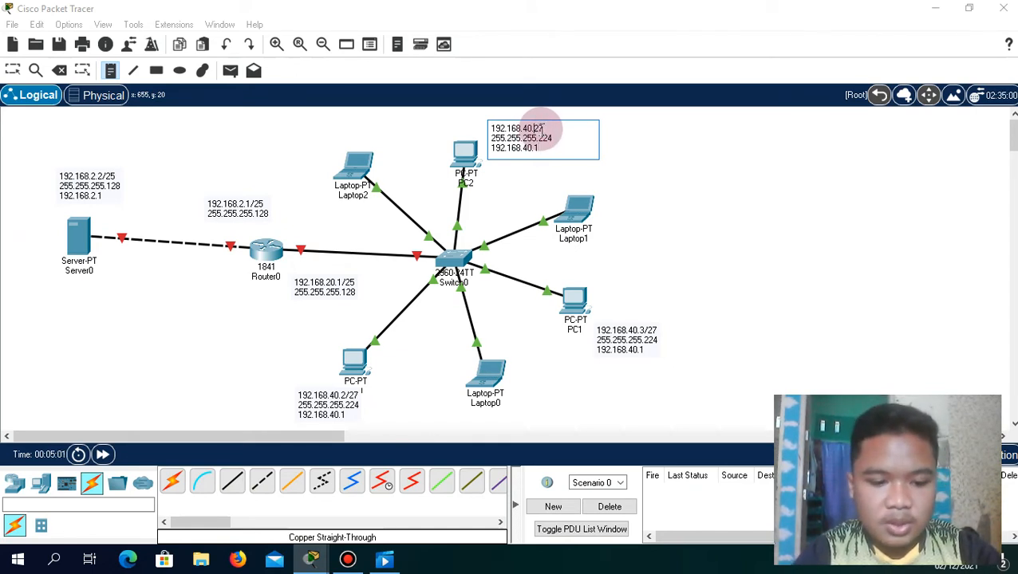
type("4/")
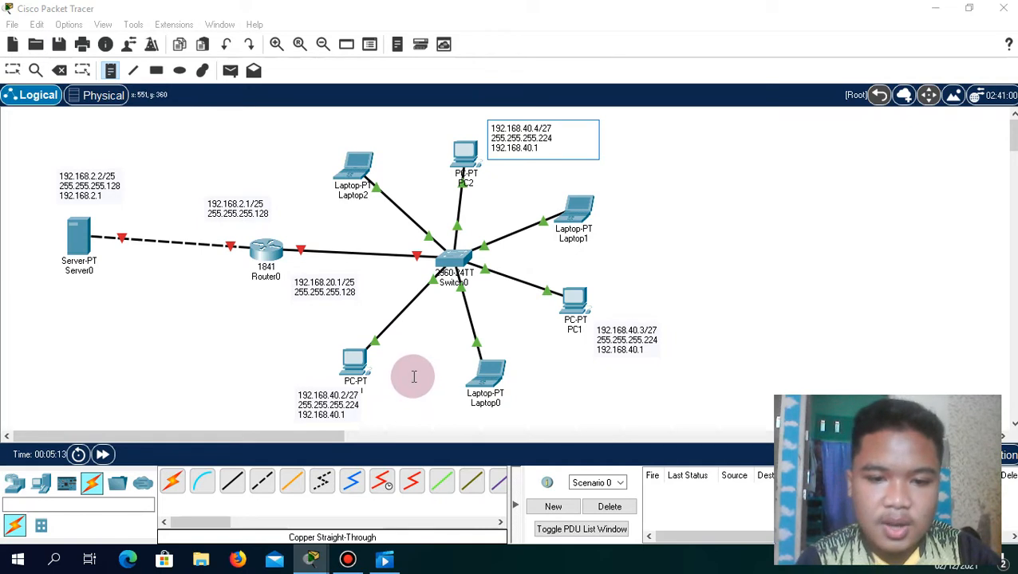
Place a note beside Laptop0 with 192.168.2.130/26 as its first line
left_click(525, 390)
type("192.168")
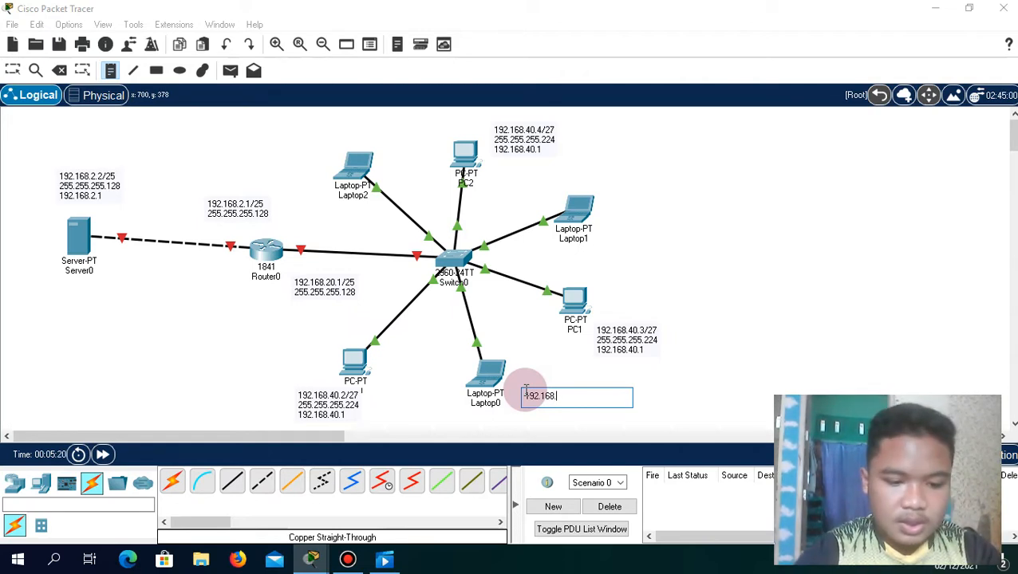
type(".2.1")
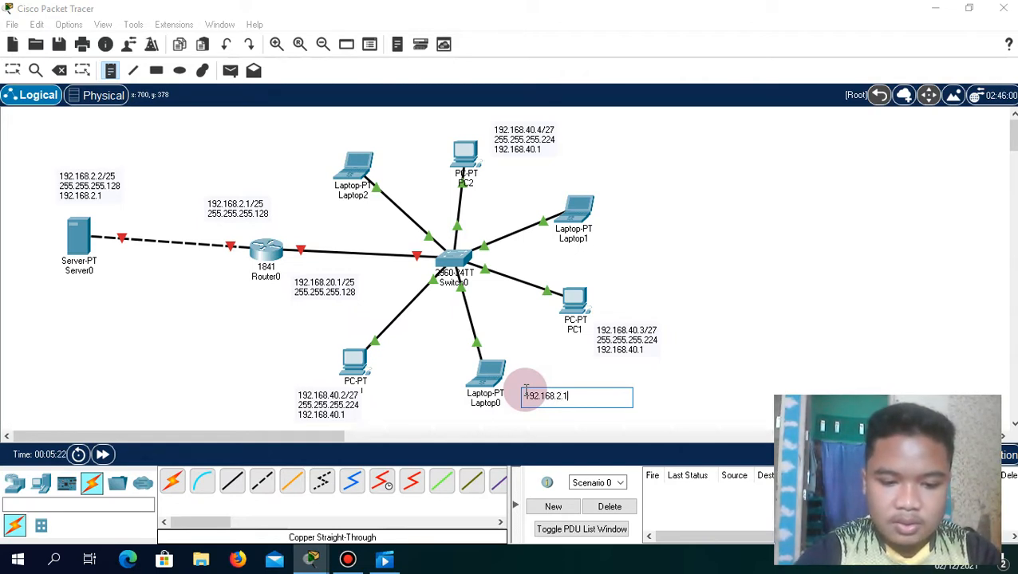
type("30")
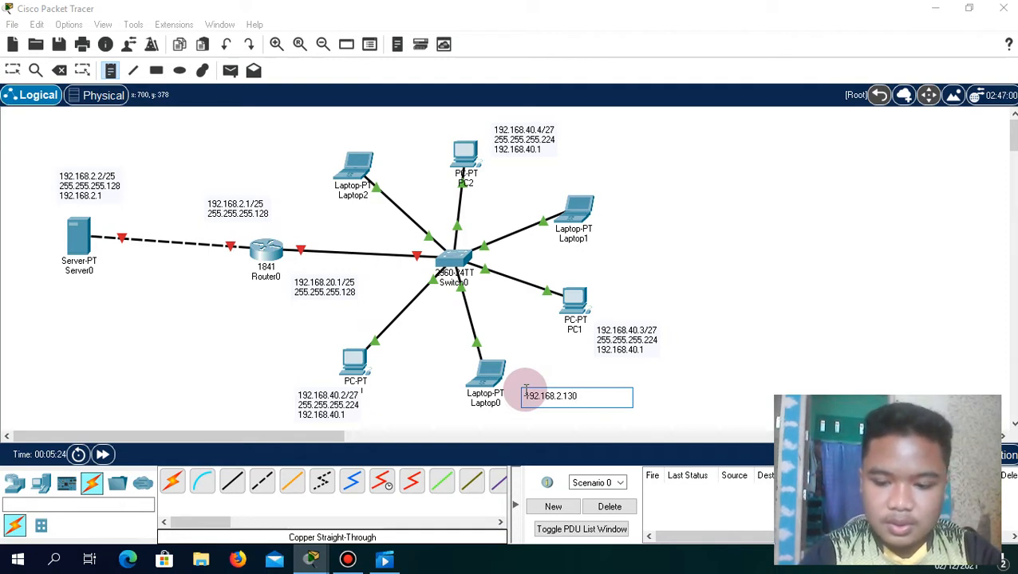
type("/")
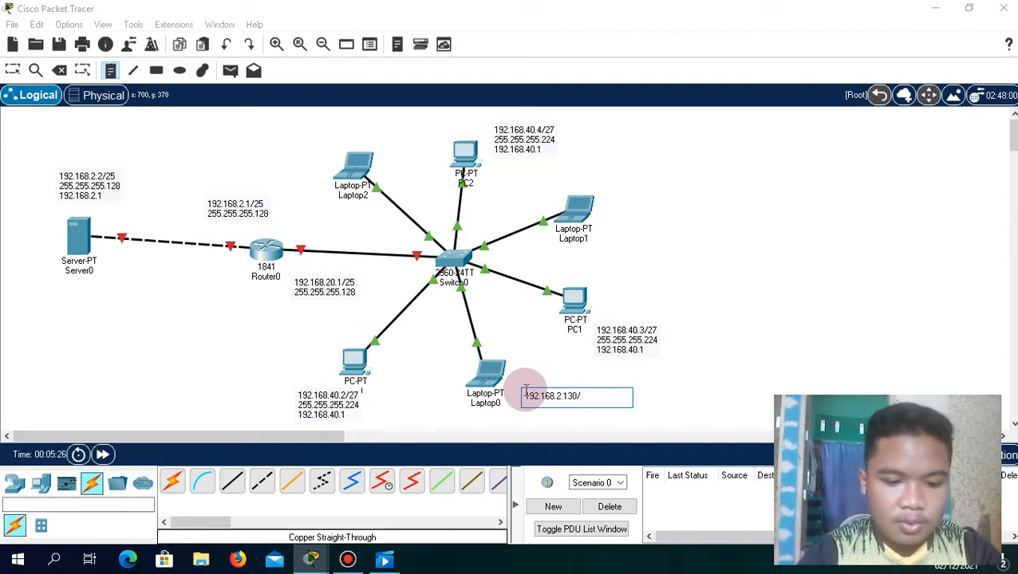
type("26")
key("Return")
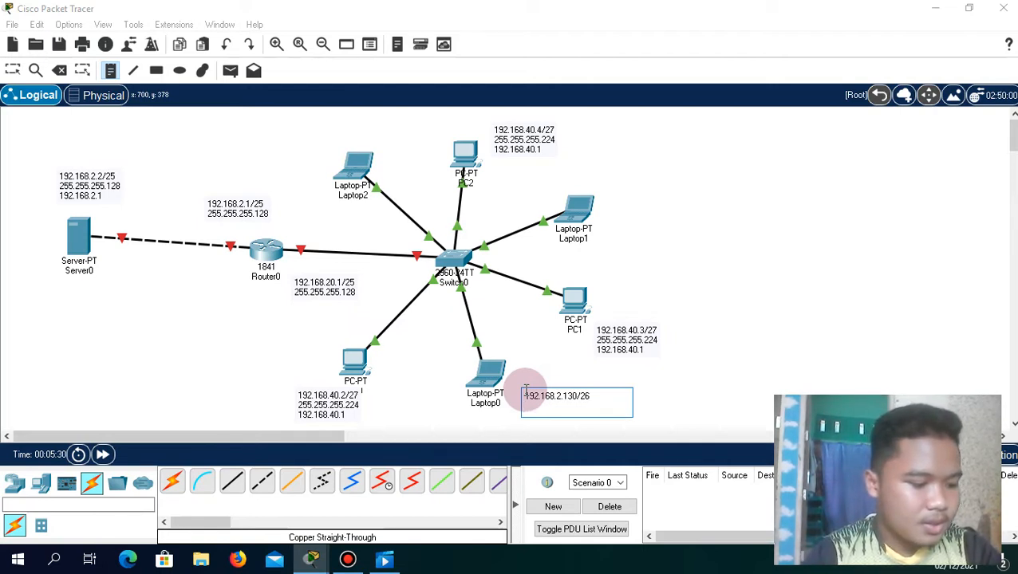
Add 255.255.255.192 and 192.168.2.129 as the second and third lines of Laptop0's note
type("255")
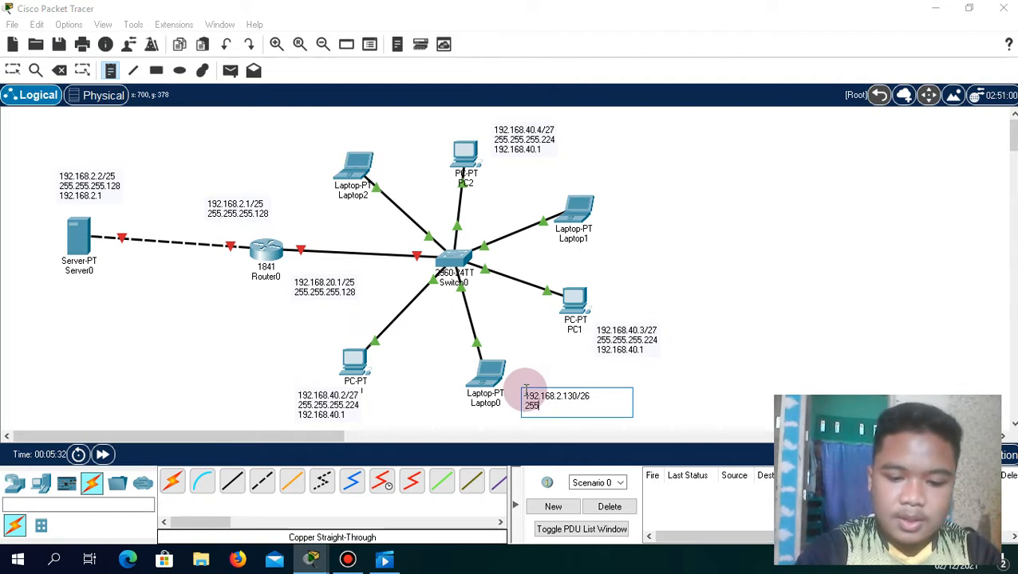
type(".255")
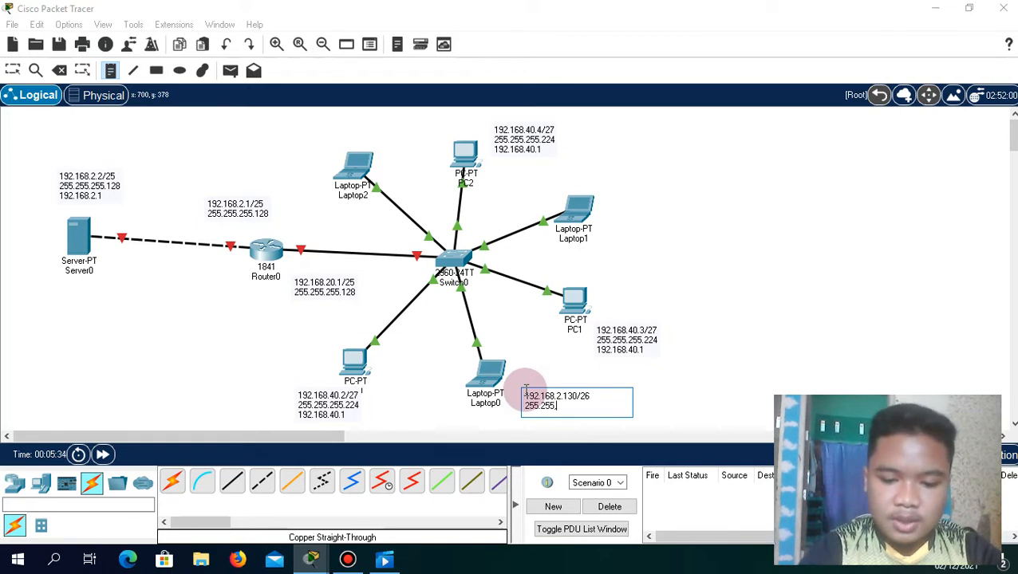
type(".2")
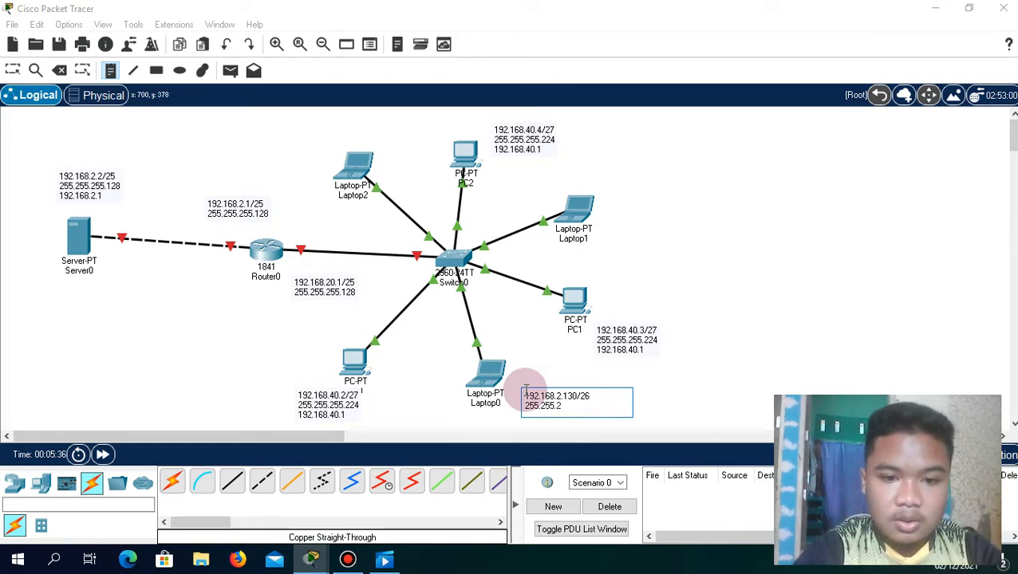
type("55.")
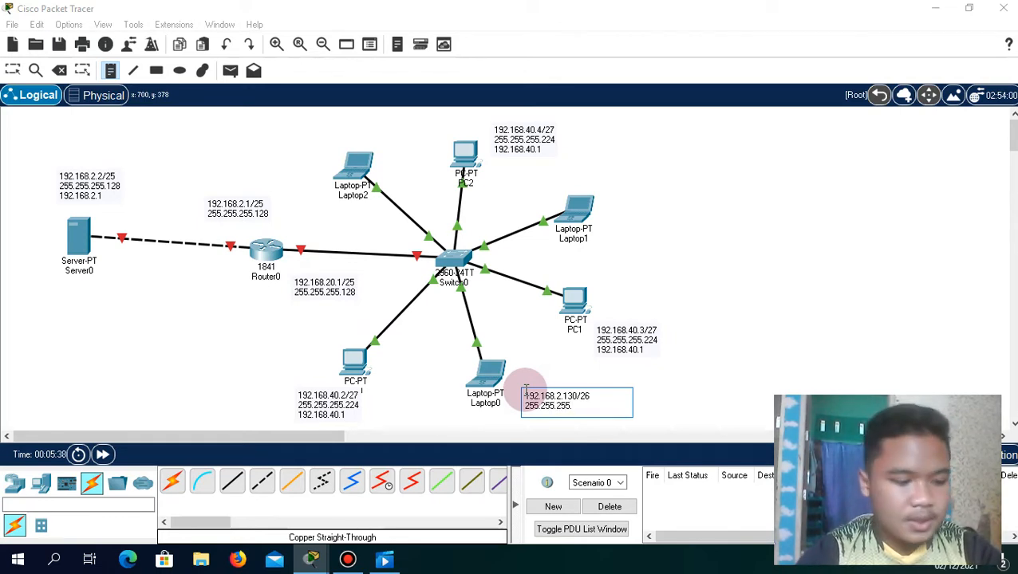
type("192")
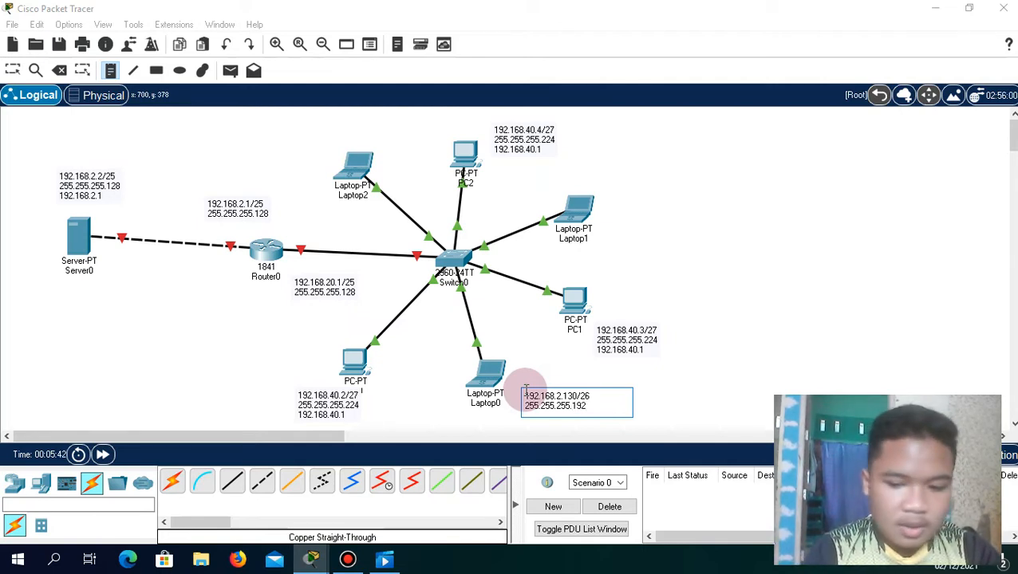
key("Return")
type("1")
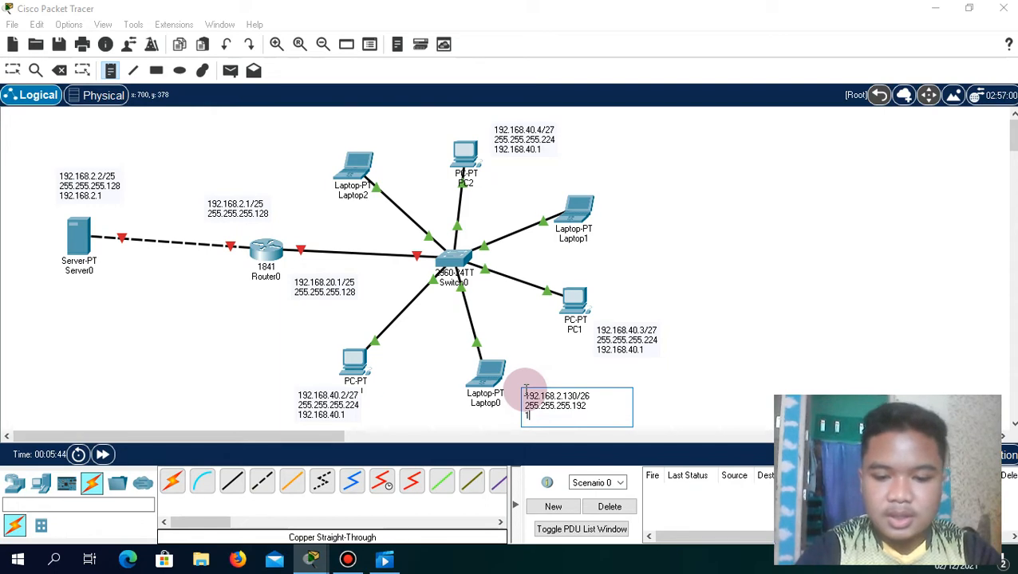
type("92.1")
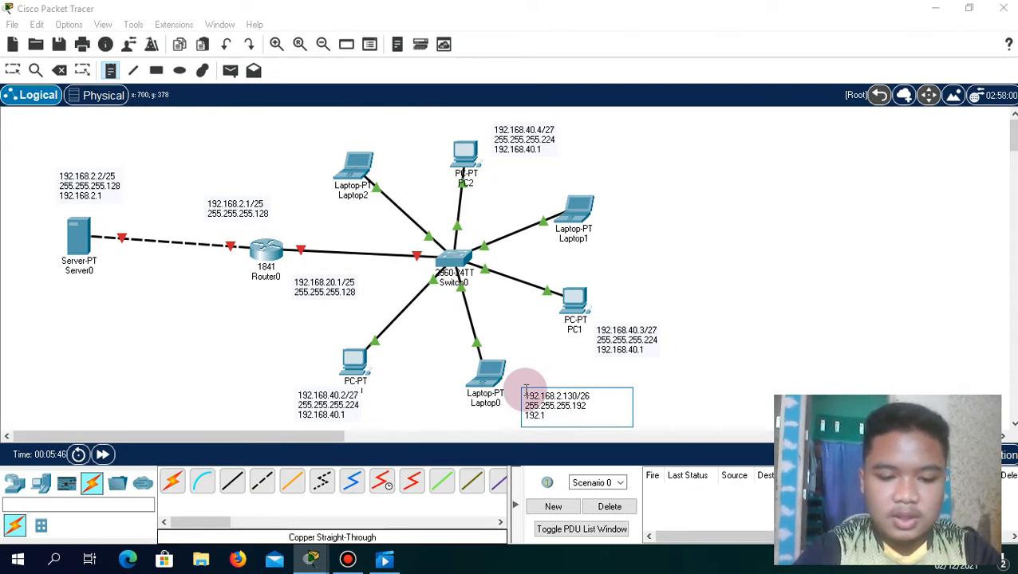
type("68.")
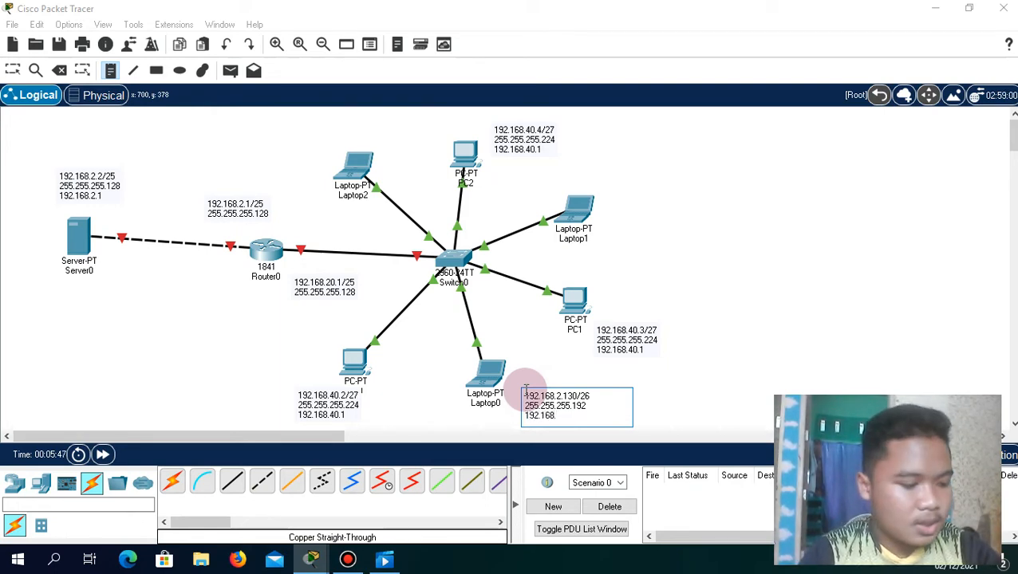
type("2.1")
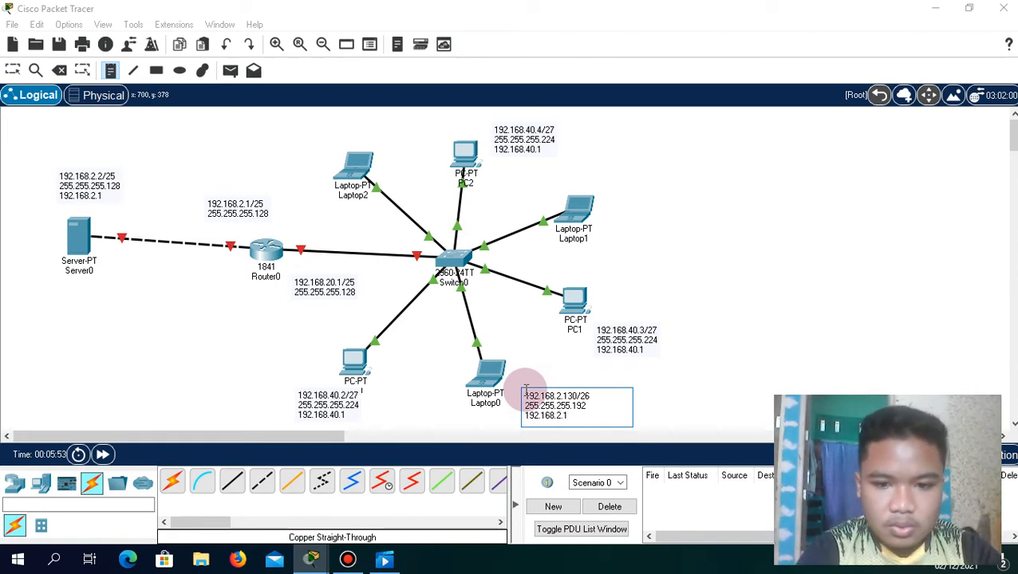
type("29")
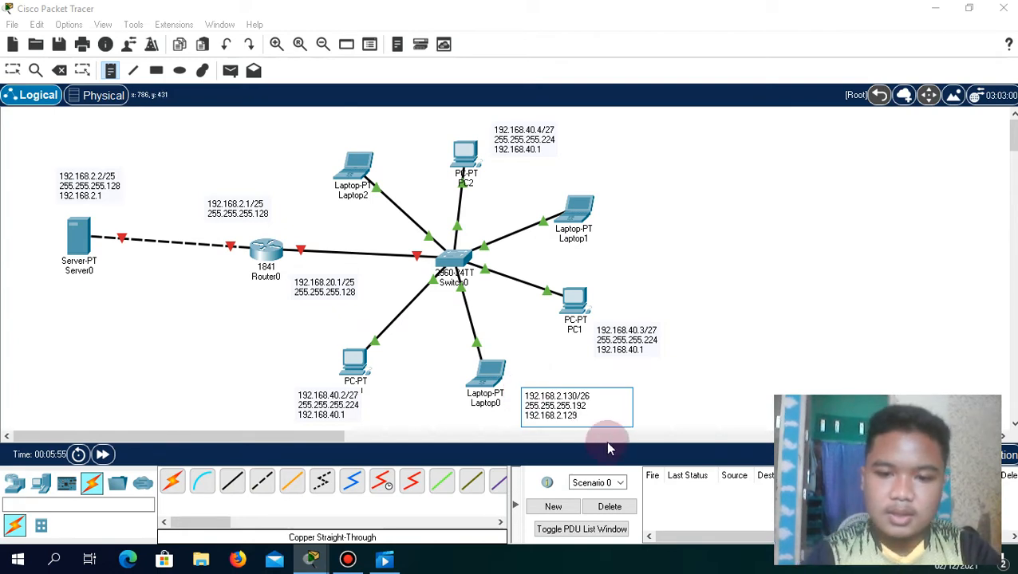
Copy the text of Laptop0's note into a new note beside Laptop1 and change its first line to 192.168.2.131/26
left_click_drag(581, 415, 526, 395)
key("ctrl+c")
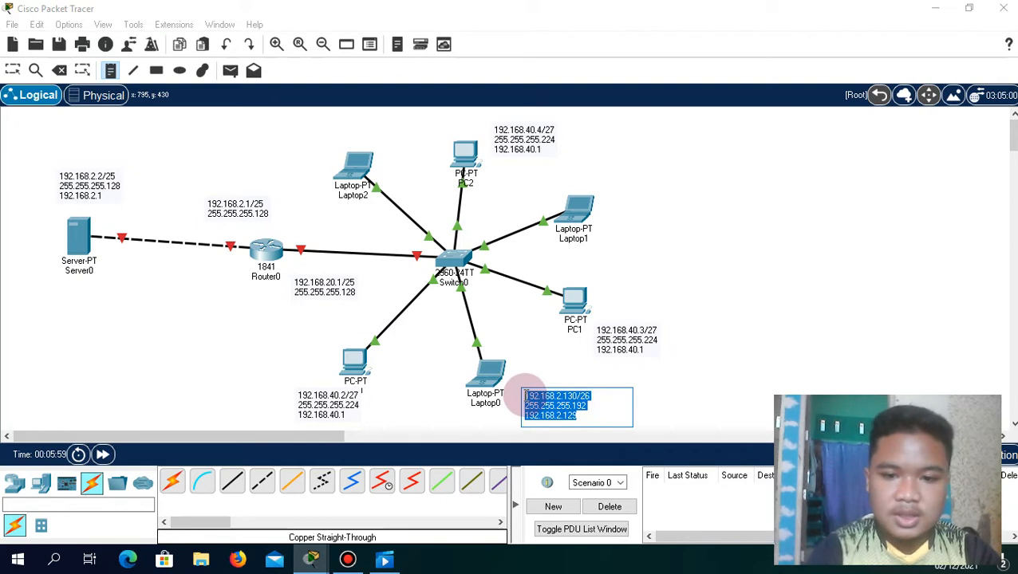
left_click(602, 196)
key("ctrl+v")
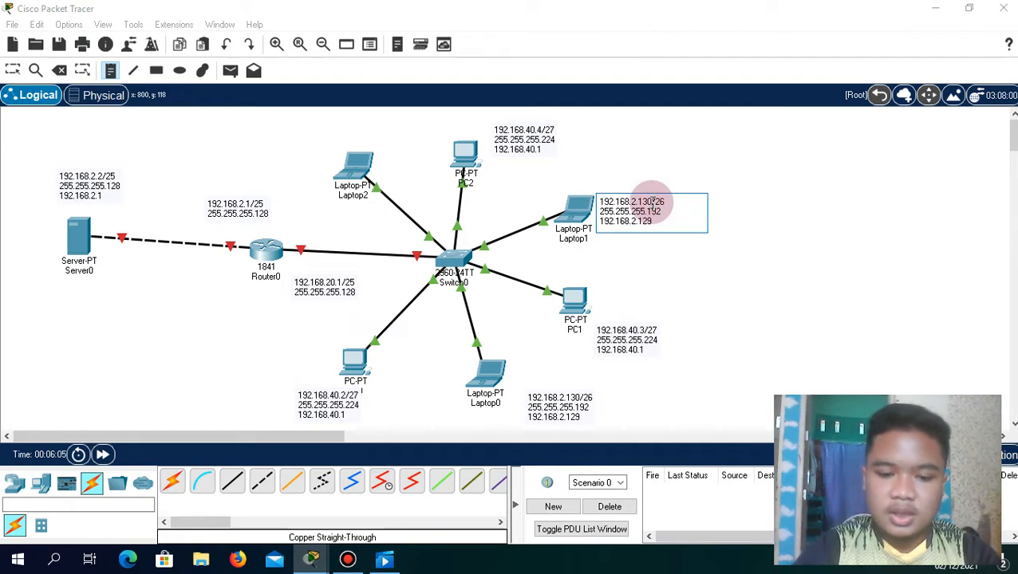
key("BackSpace")
type("1")
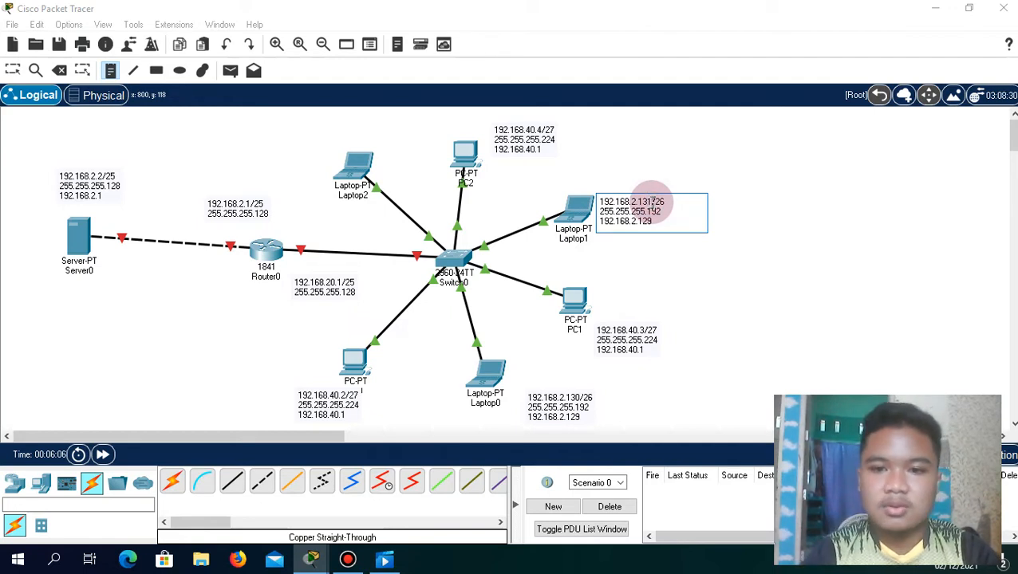
Place the copied Laptop0 note text in a new note above Laptop2, change its first line to 192.168.2.132/26, and leave note placement
left_click(309, 122)
key("ctrl+v")
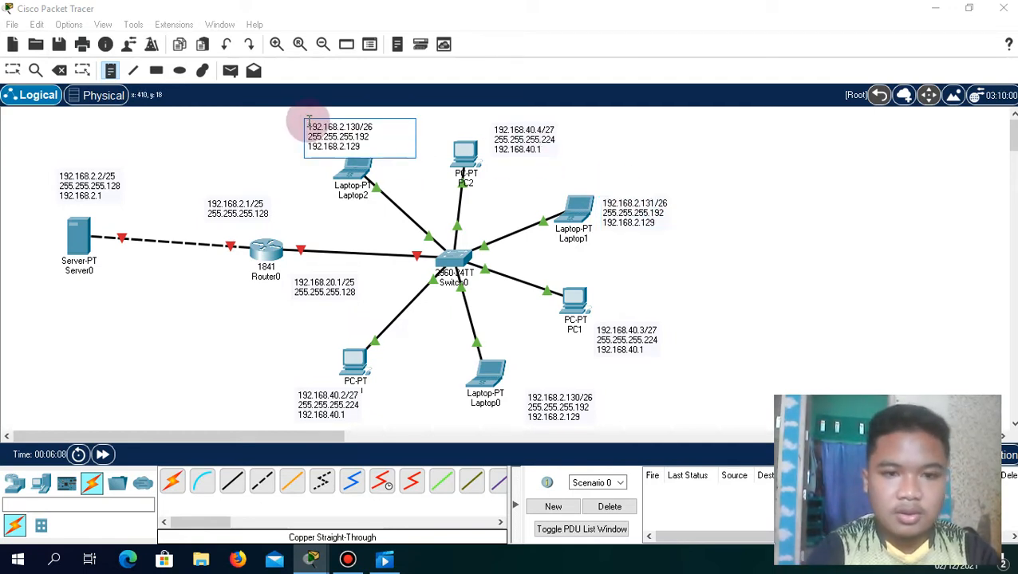
left_click(360, 126)
key("BackSpace")
type("2")
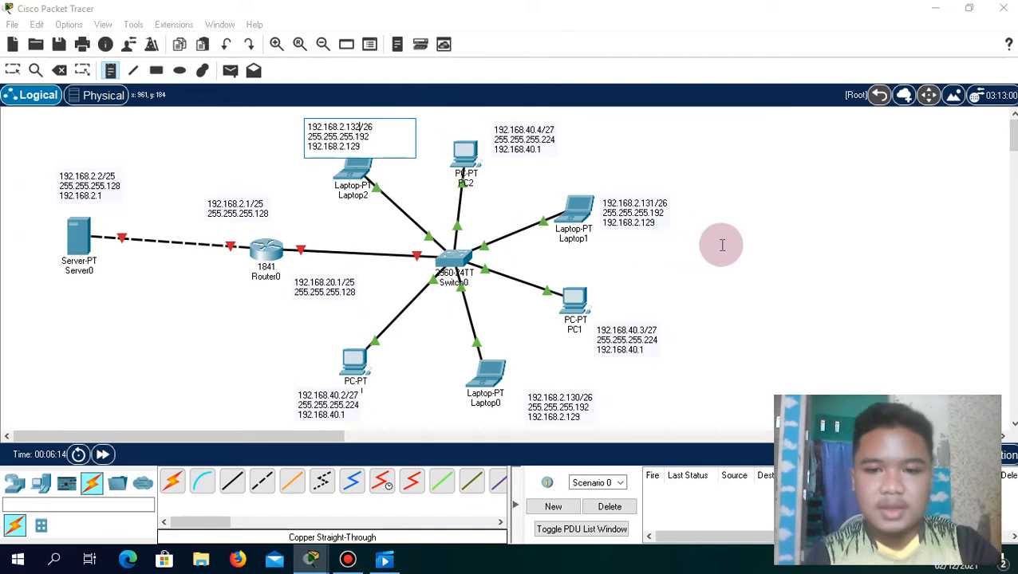
left_click(13, 70)
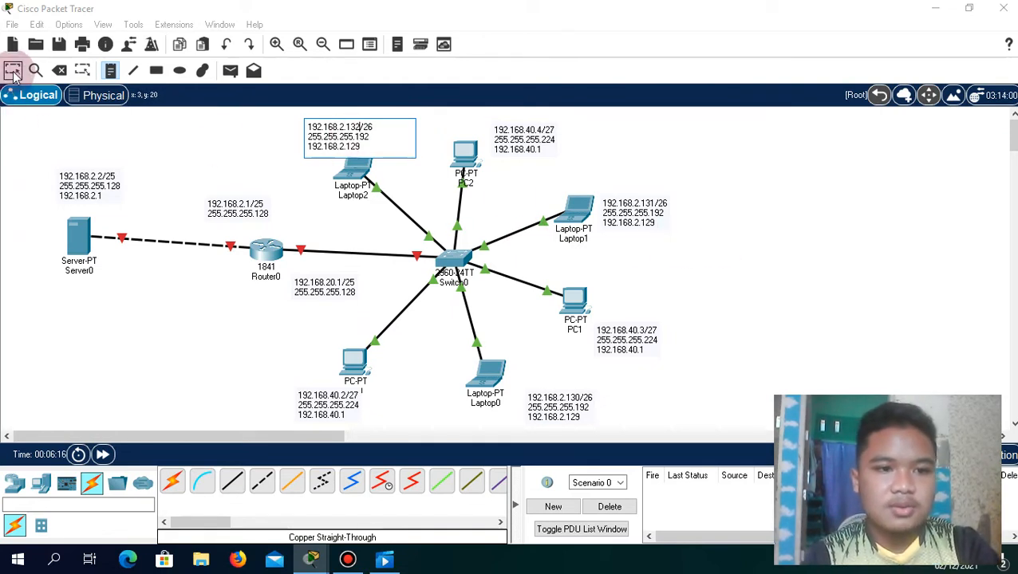
left_click(88, 185)
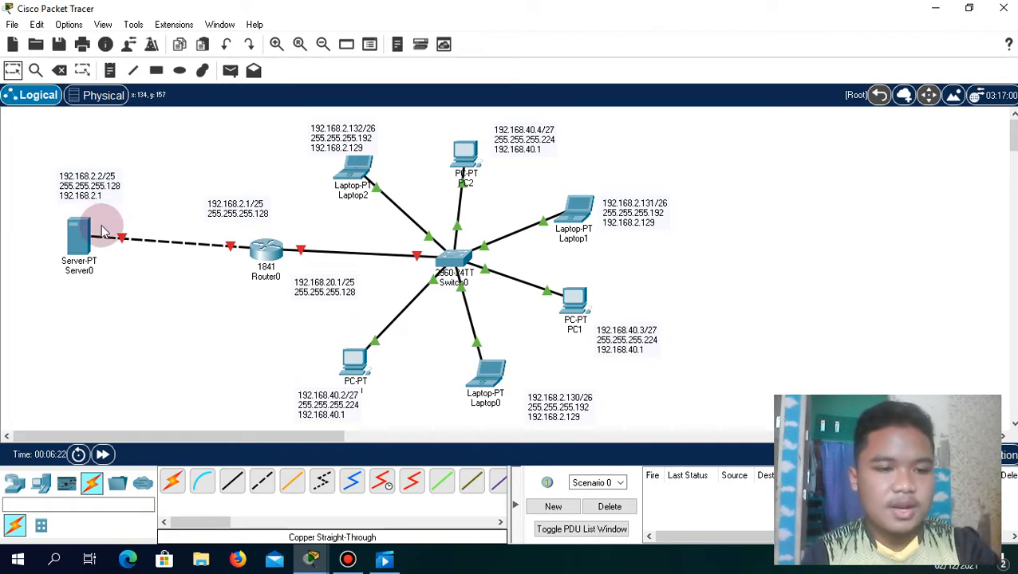
key("Escape")
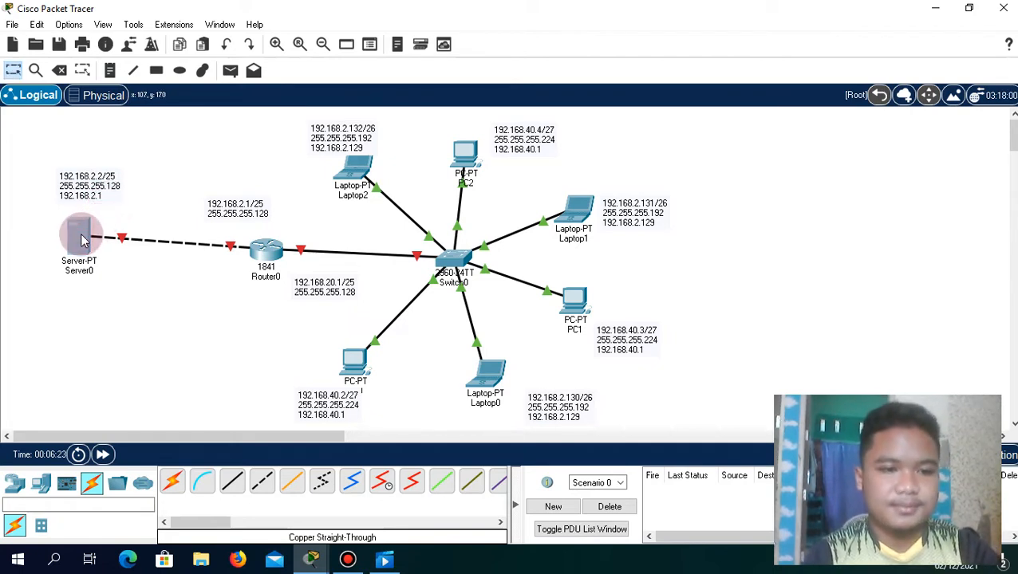
Open Server0's IP configuration and set its static IPv4 address to 192.168.2.2
left_click(80, 238)
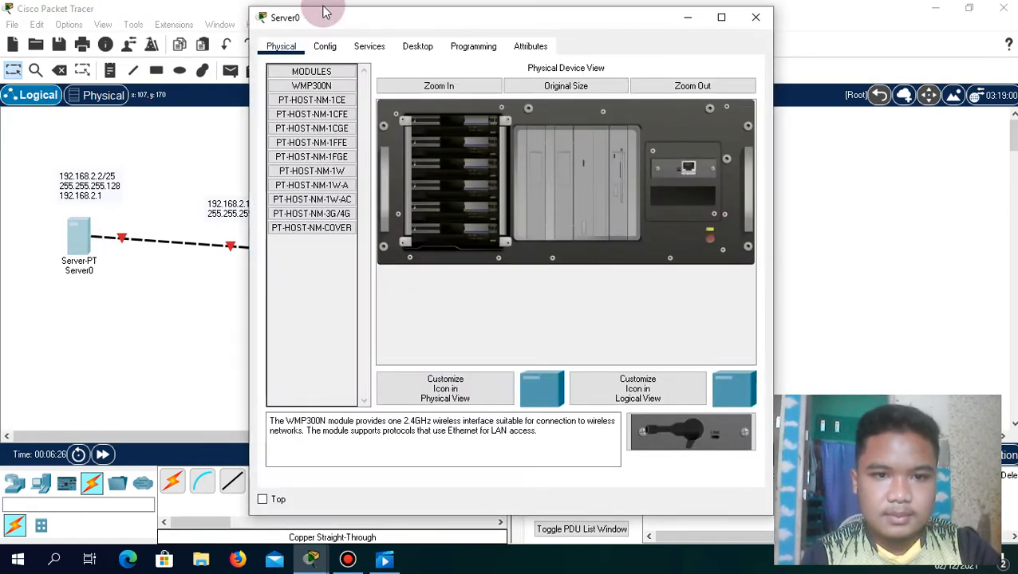
left_click(419, 46)
left_click(324, 113)
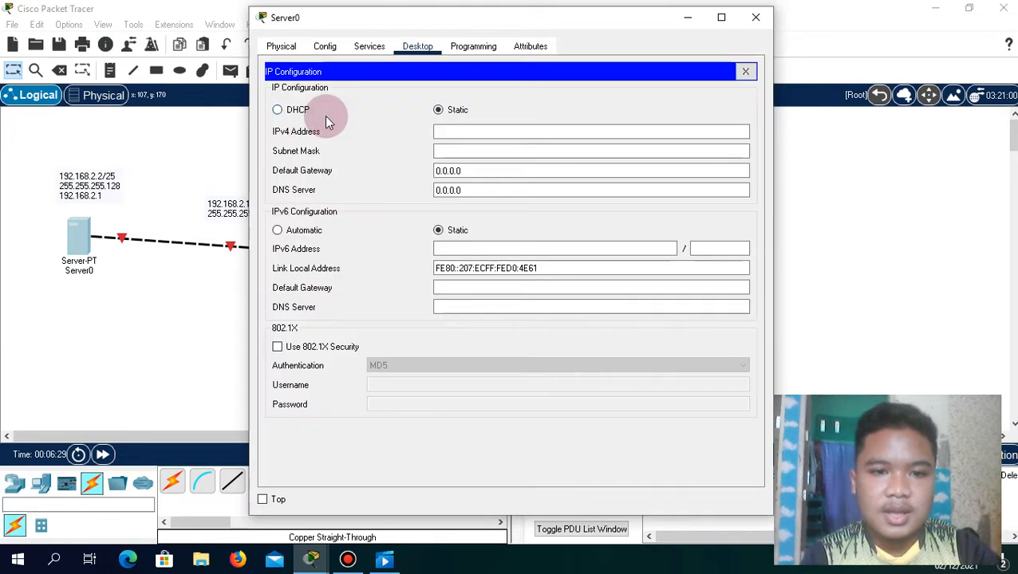
left_click(448, 132)
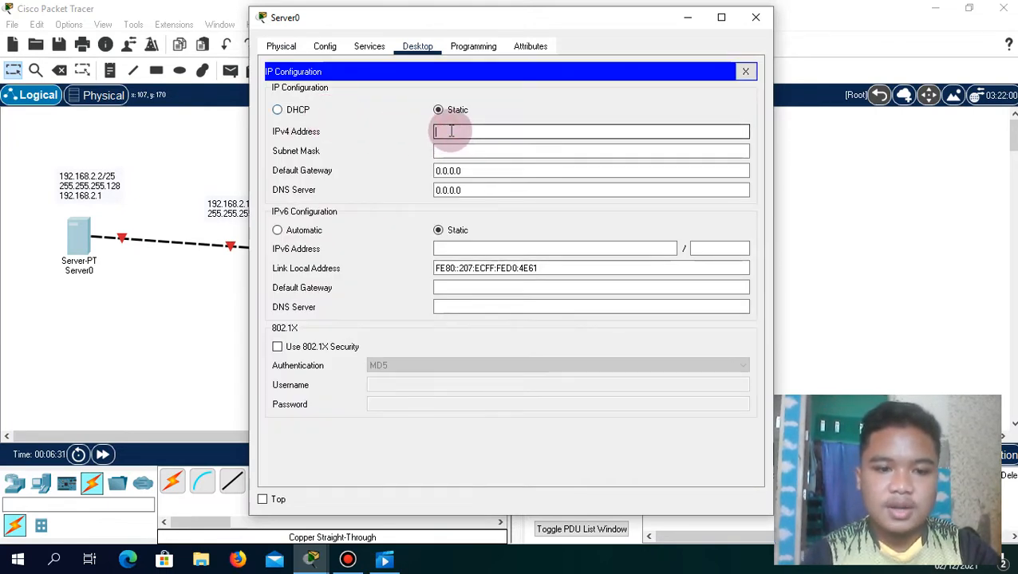
type("192")
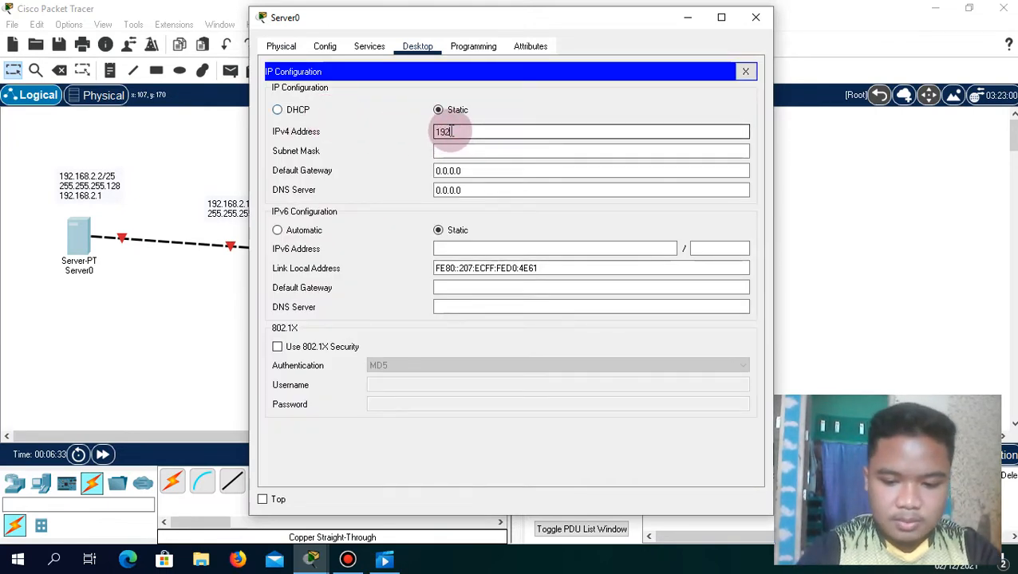
type(".168")
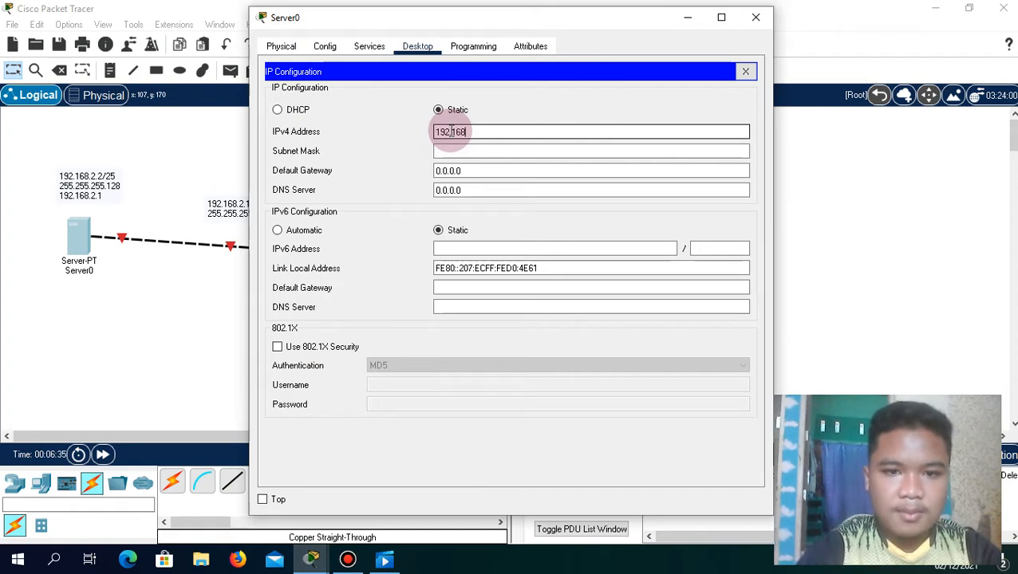
type(".2.2")
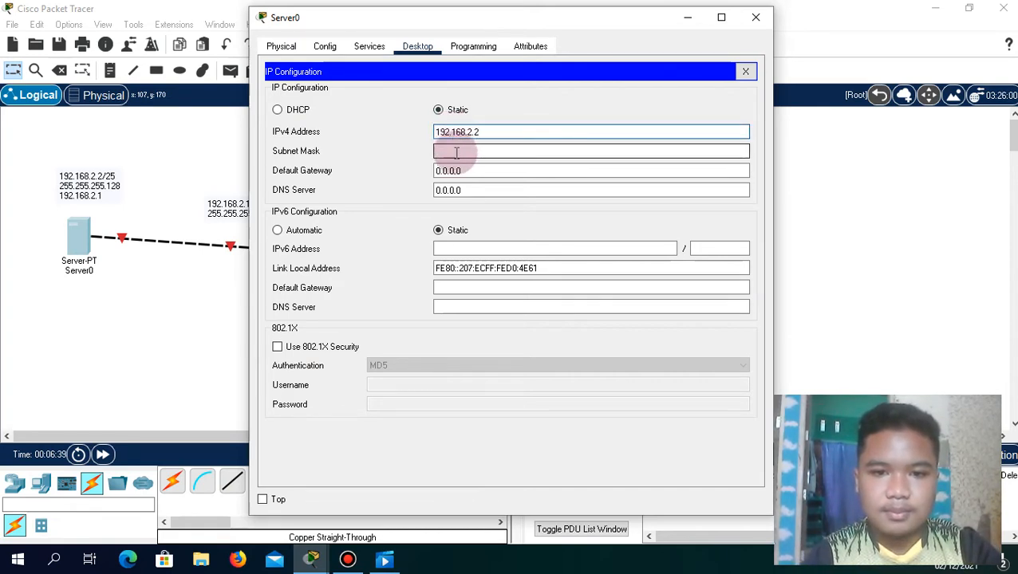
Set Server0's IPv4 subnet mask to 255.255.255.128
left_click(455, 152)
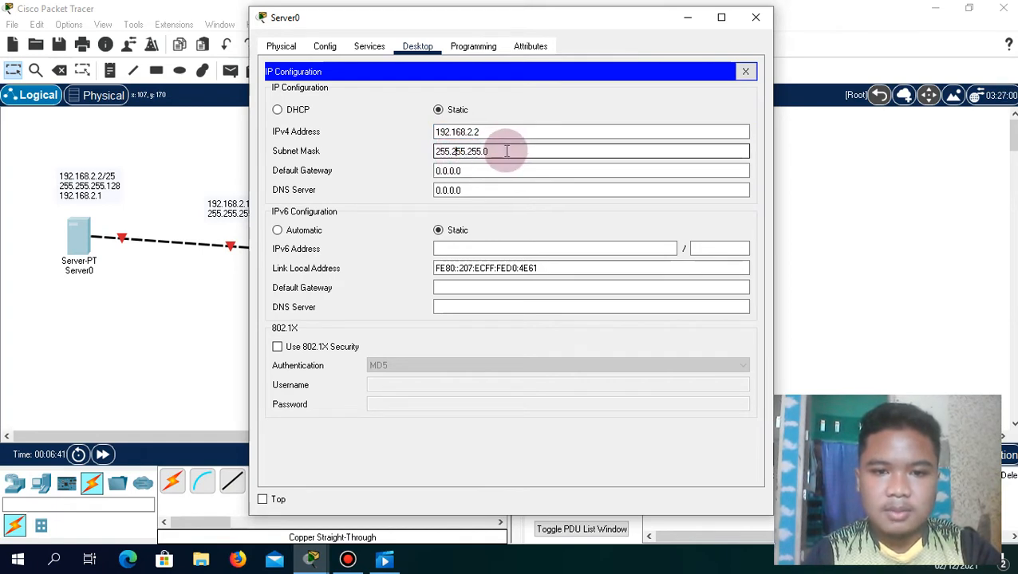
key("BackSpace")
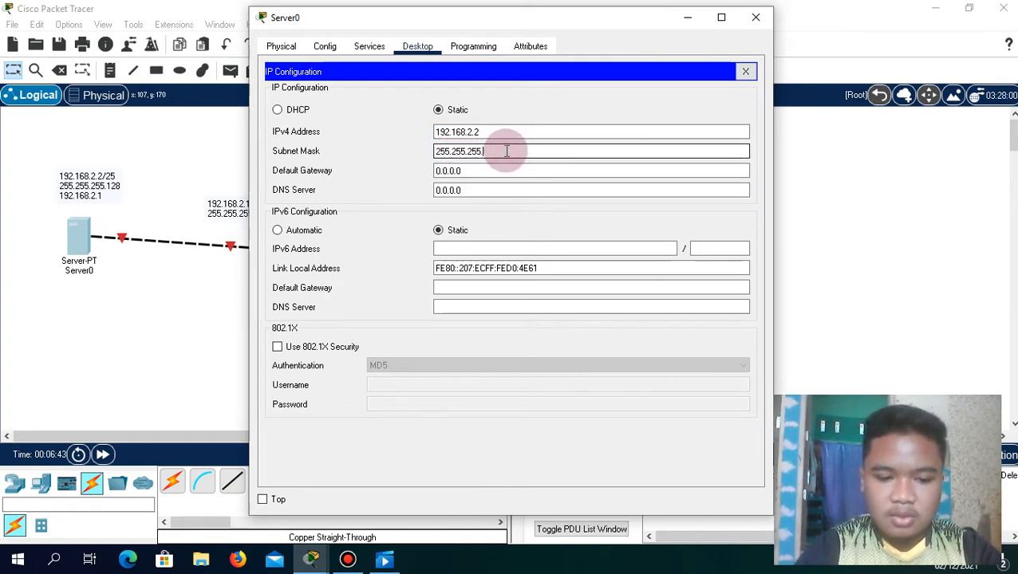
type("128")
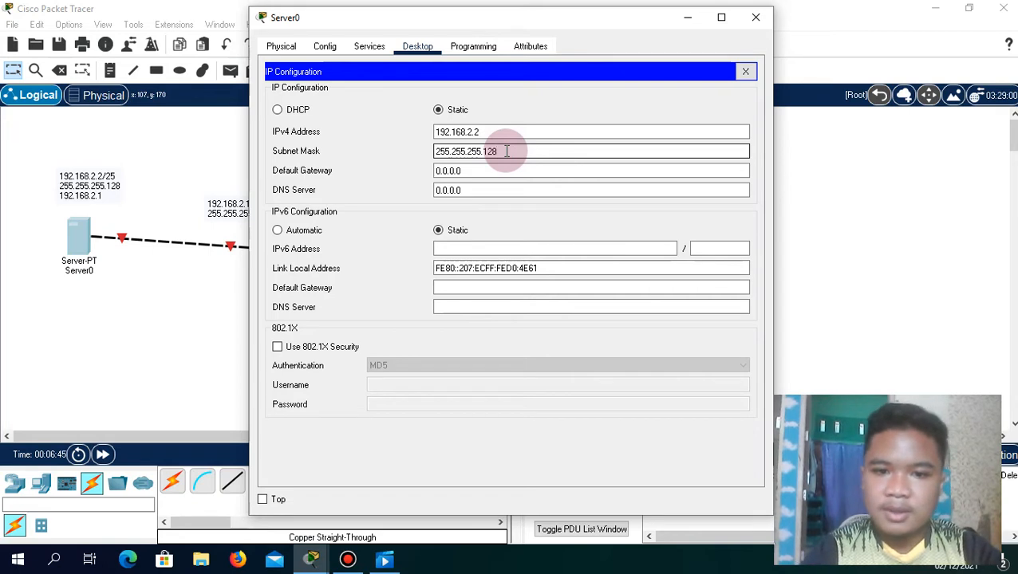
Replace Server0's IPv4 default gateway with 192.168.2.1, the gateway listed in its note
left_click(487, 170)
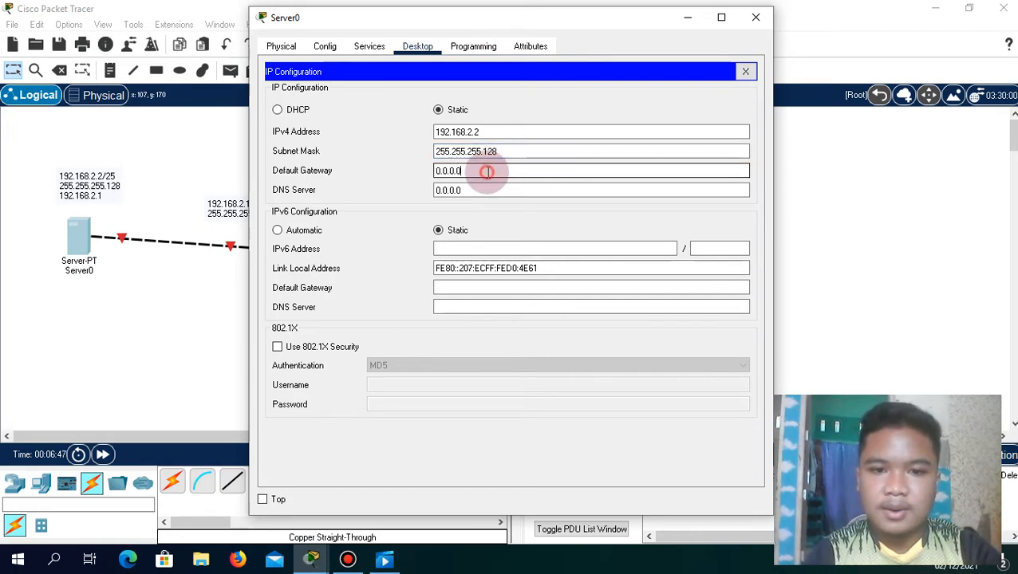
key("BackSpace")
key("BackSpace")
key("BackSpace")
key("BackSpace")
key("BackSpace")
key("BackSpace")
key("BackSpace")
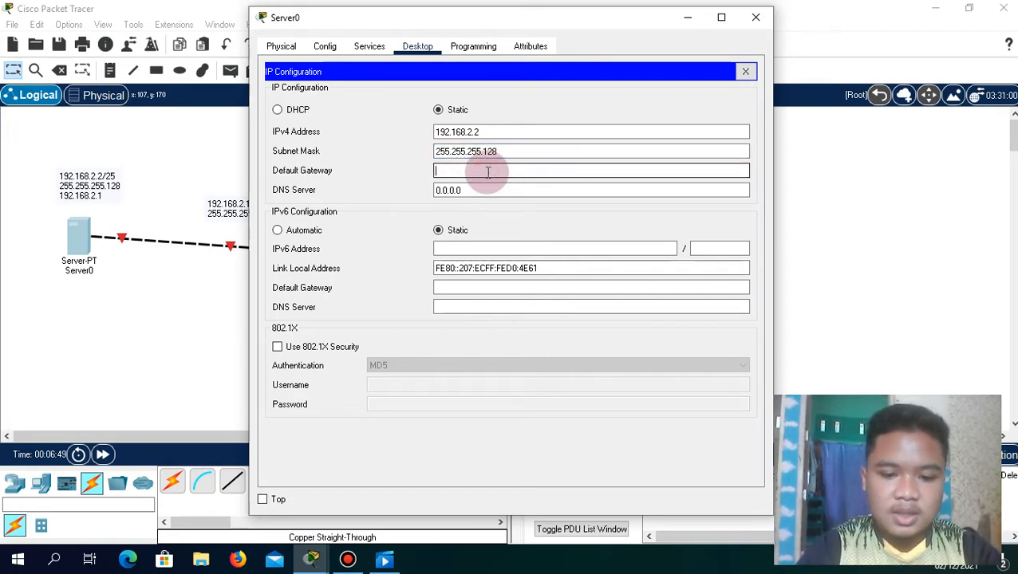
type("192.1")
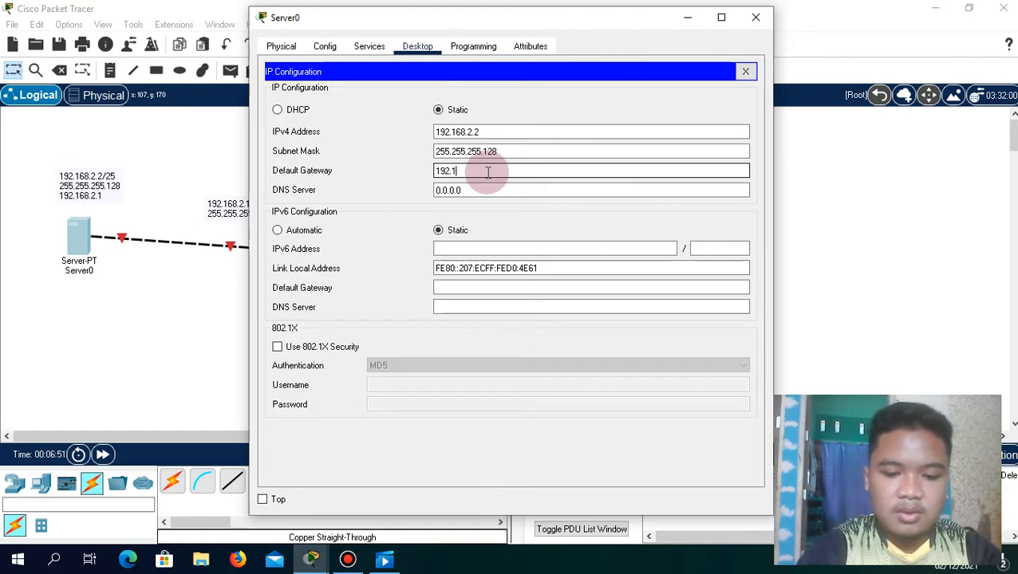
type("68")
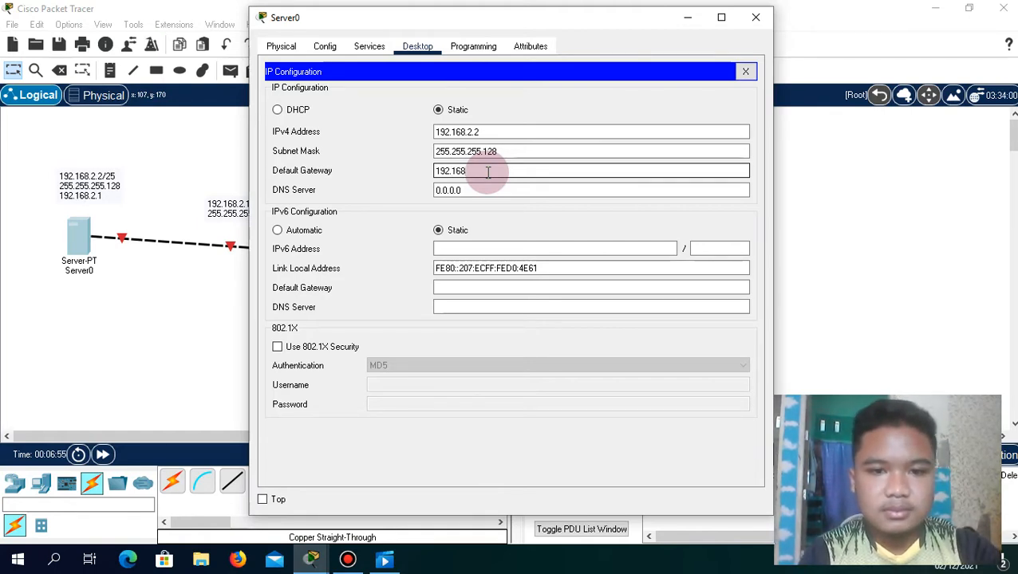
type(".")
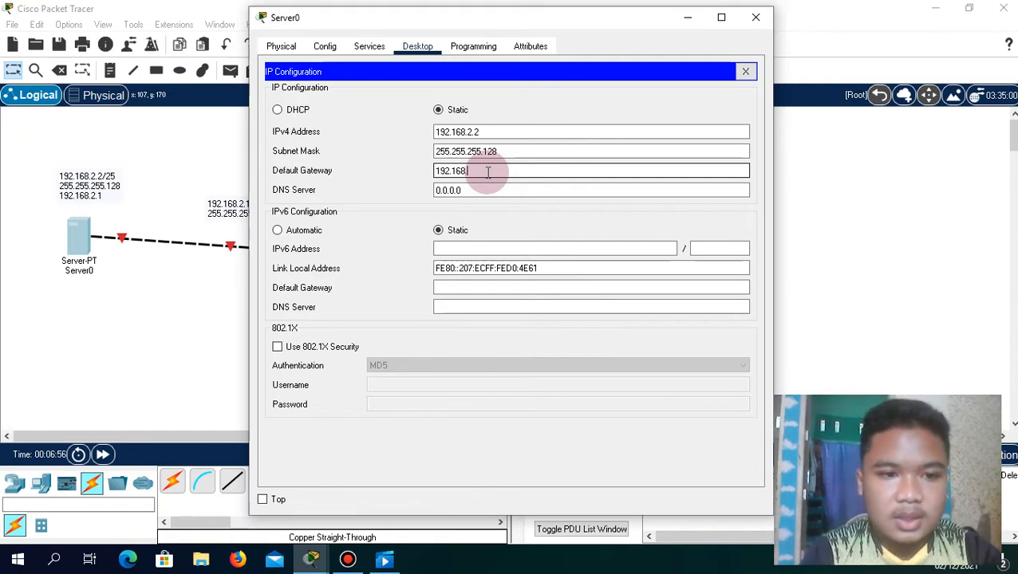
type("2")
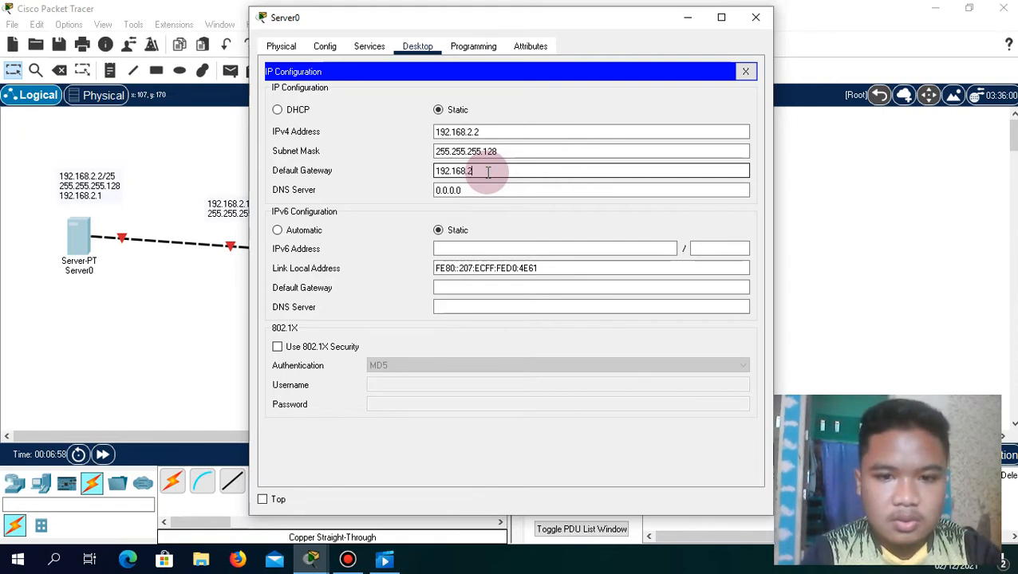
type(".")
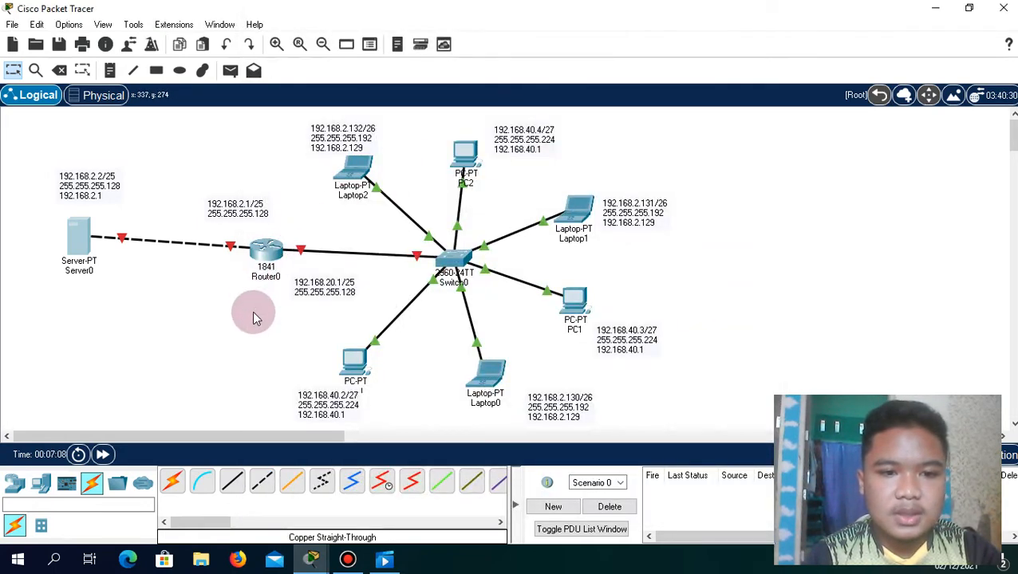
Open Router0's command line interface and decline the initial configuration dialog with n to reach the router prompt
left_click(270, 254)
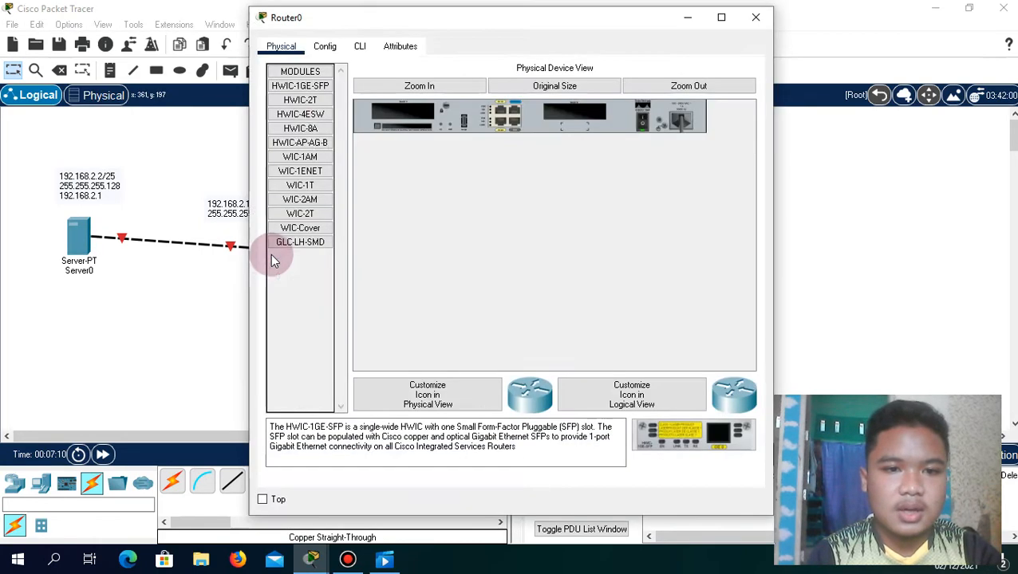
left_click(360, 47)
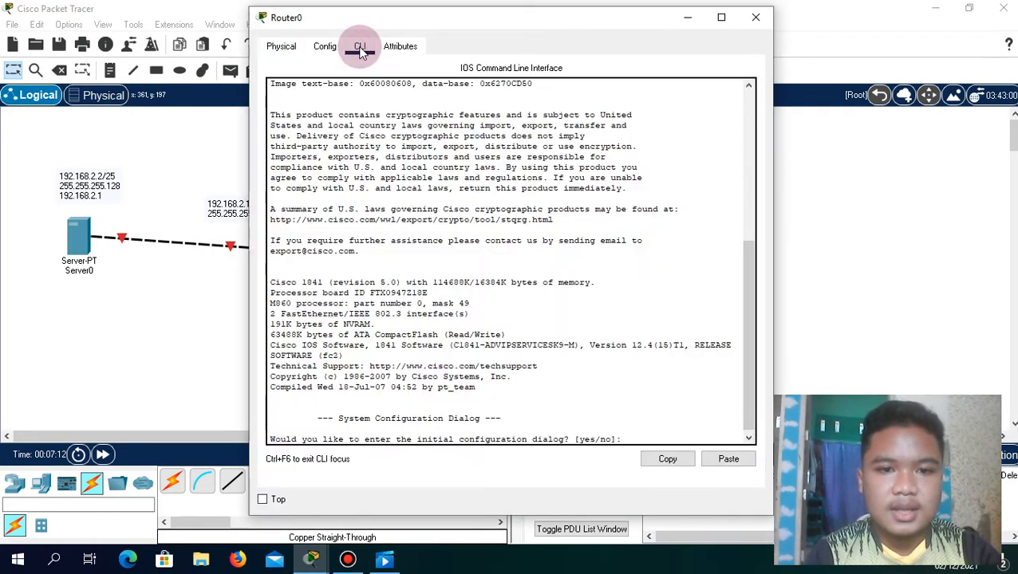
left_click(655, 437)
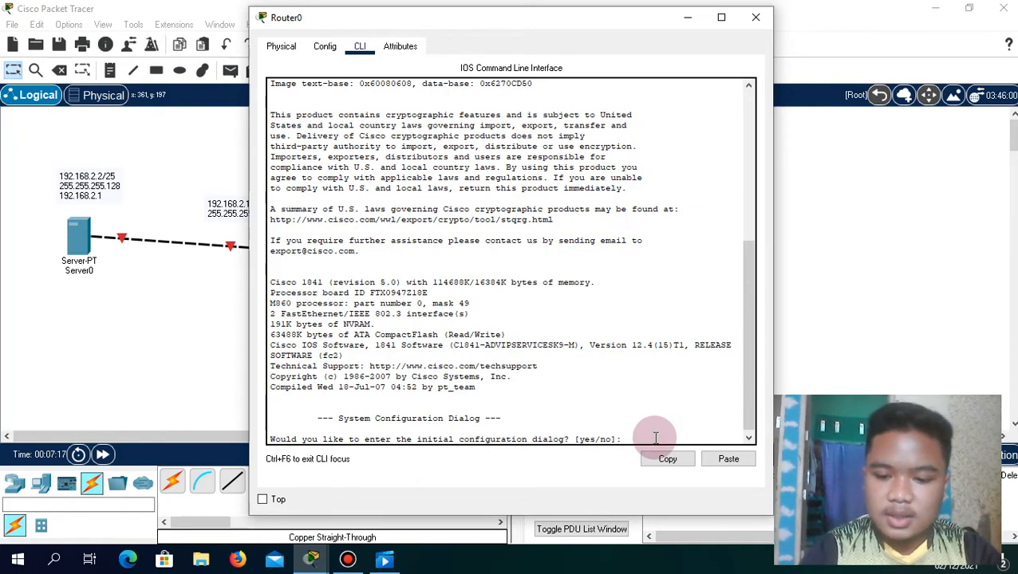
type("n")
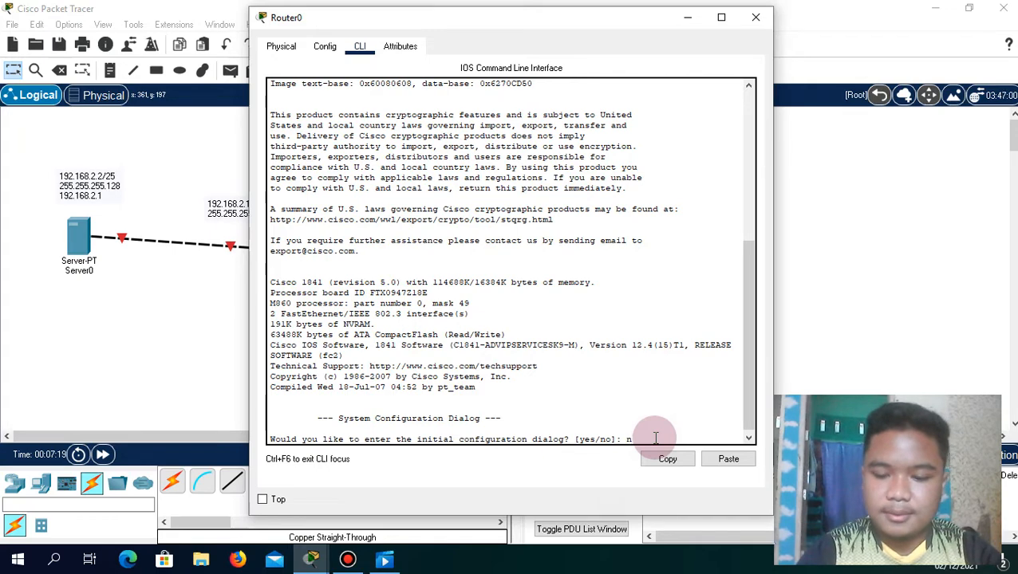
key("Return")
key("Return")
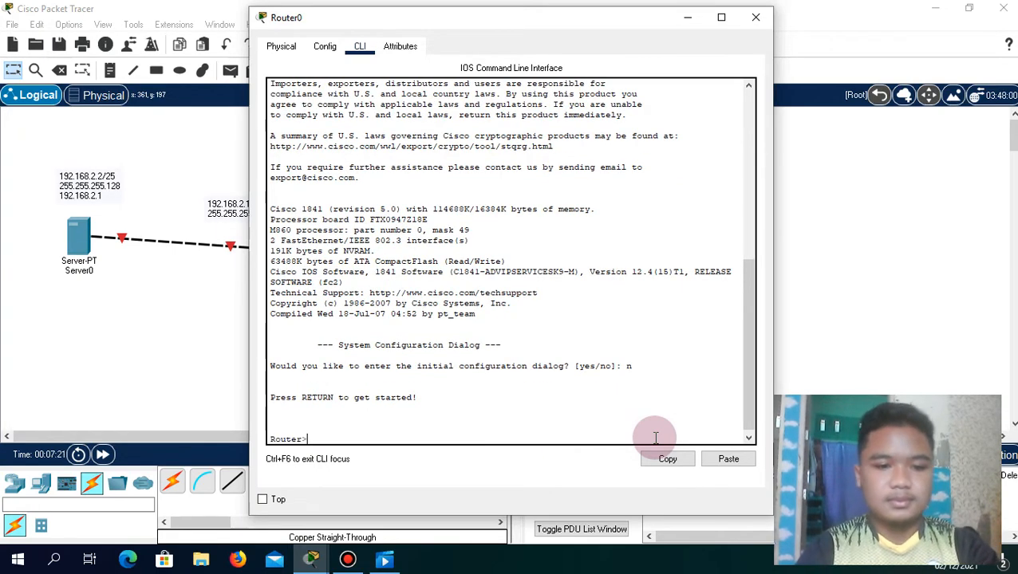
Enter privileged mode with en and global configuration mode with conf t on Router0
type("e")
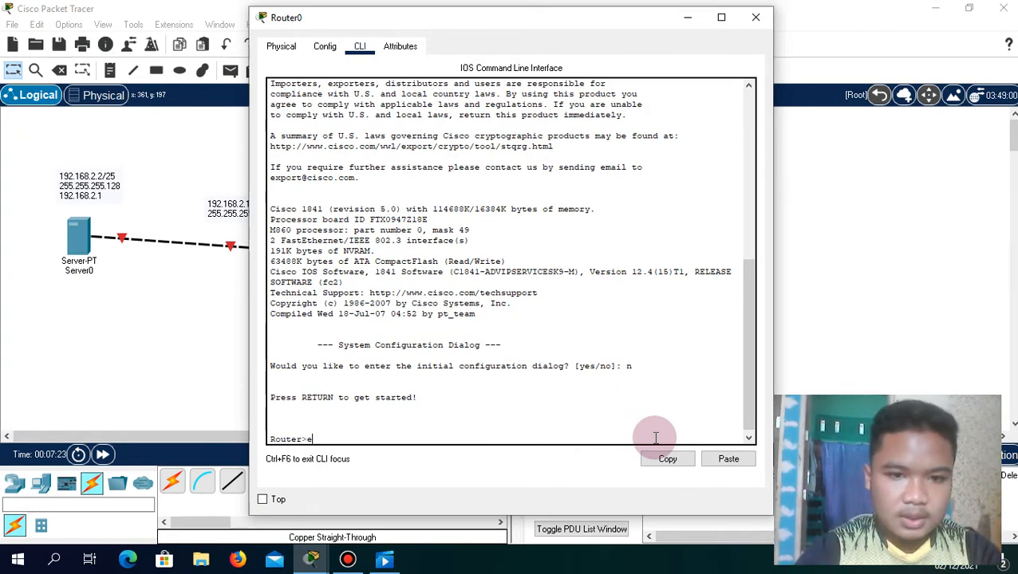
type("n")
key("Return")
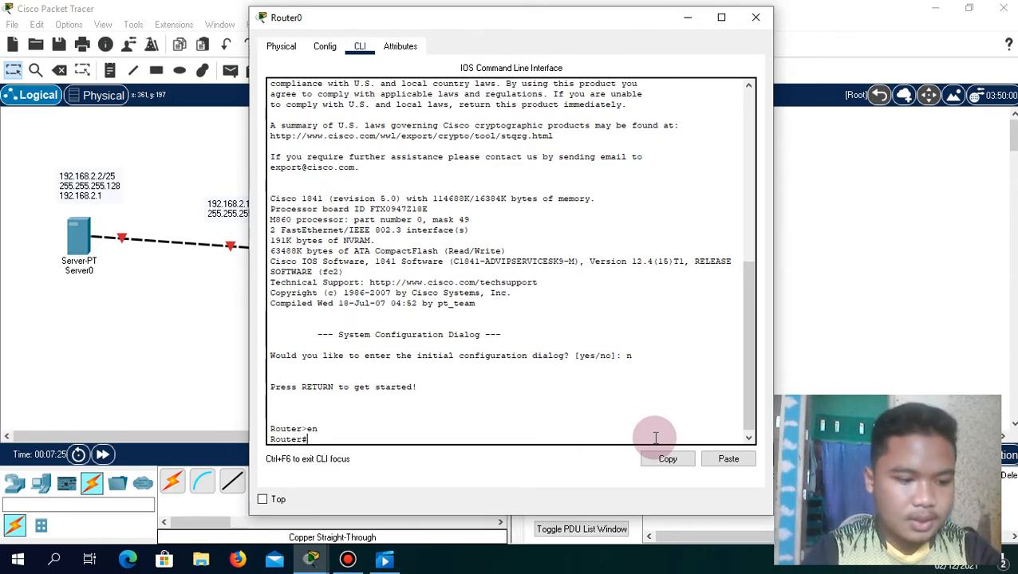
type("conf")
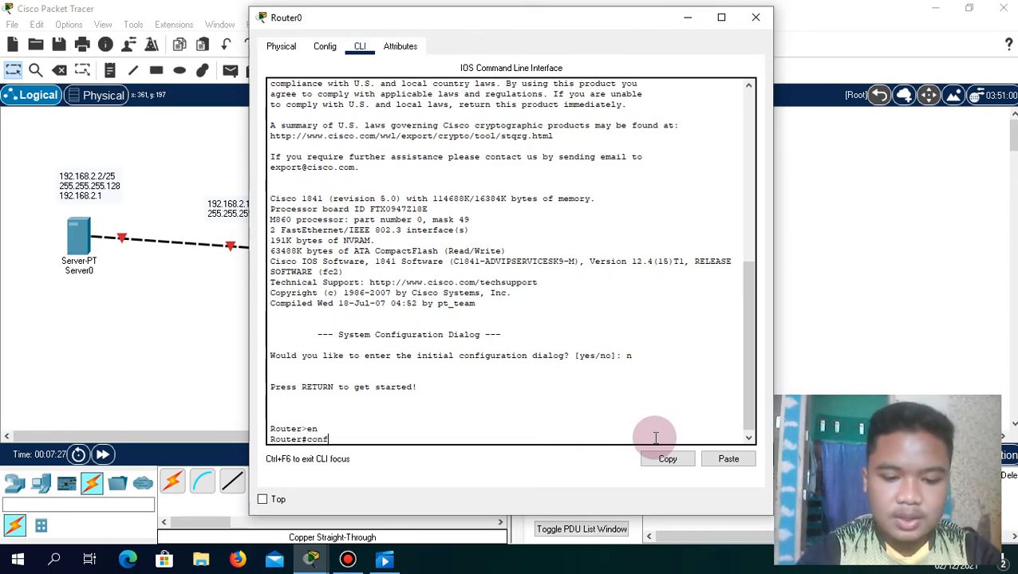
type(" t")
key("Return")
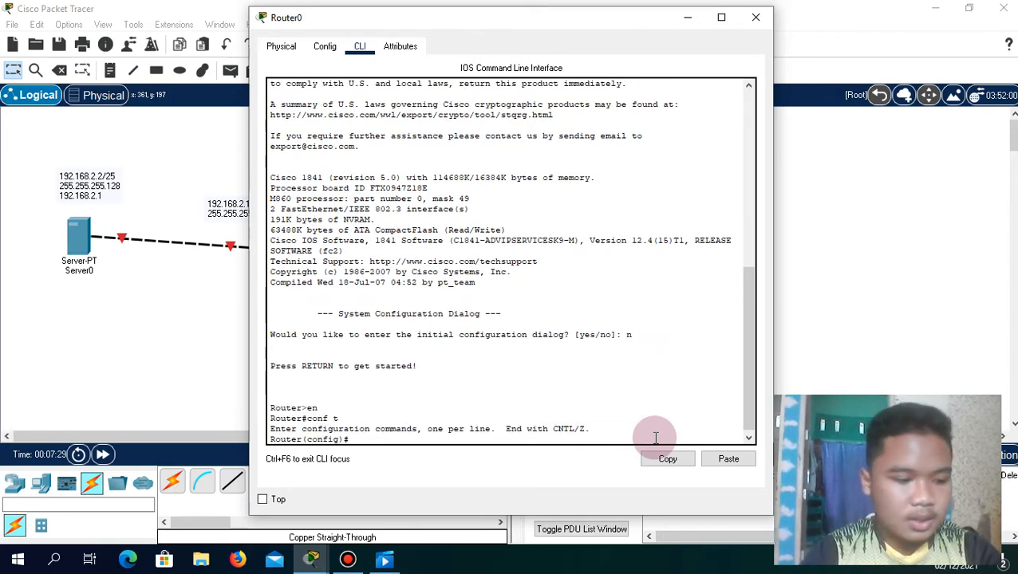
Assign IP address 192.168.2.1 with mask 255.255.255.192 to Router0's interface fa0/0 using int fa0/0 and ip add
type("in")
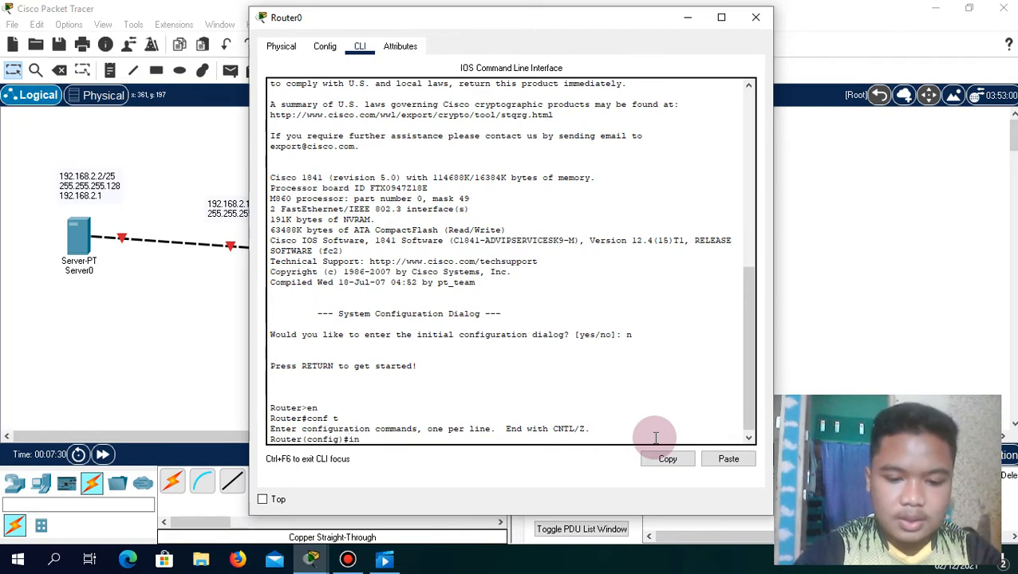
type("t fa0/0")
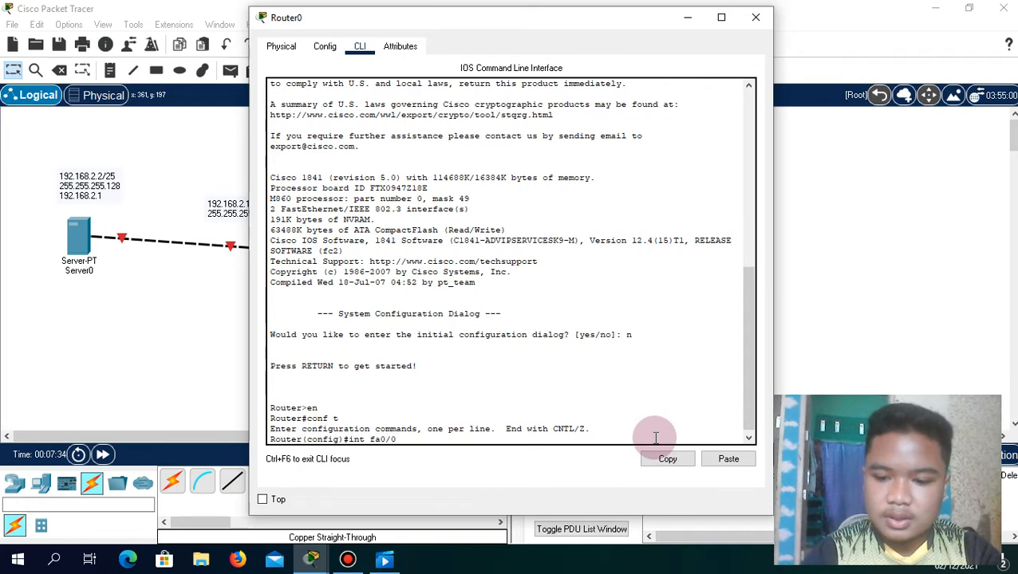
key("Return")
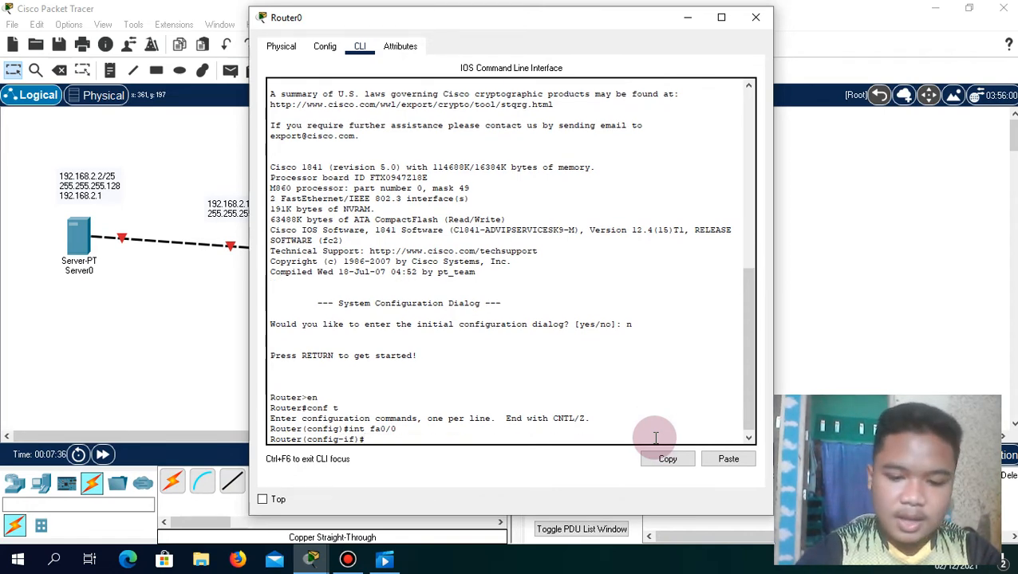
type("ip ")
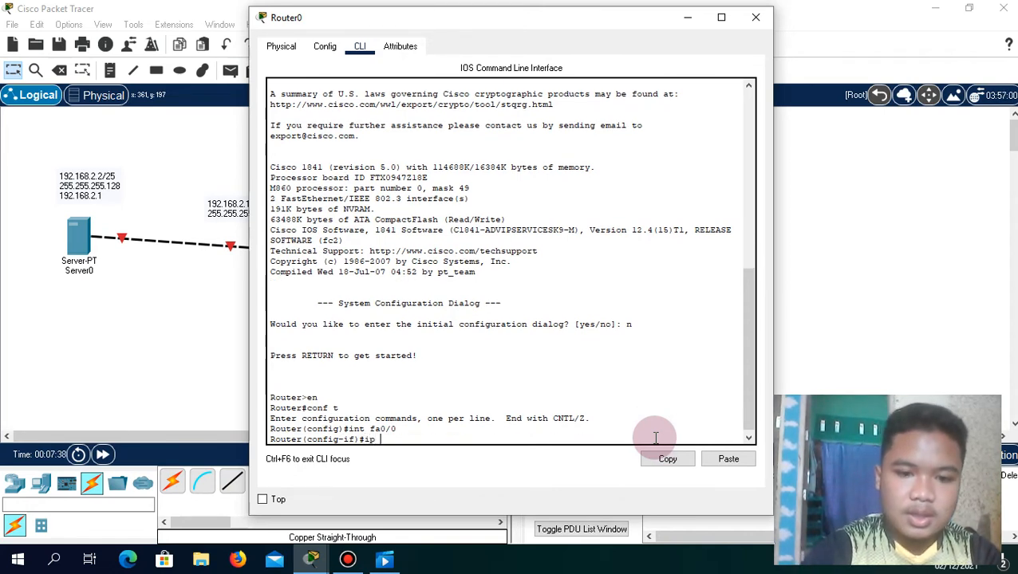
type("add")
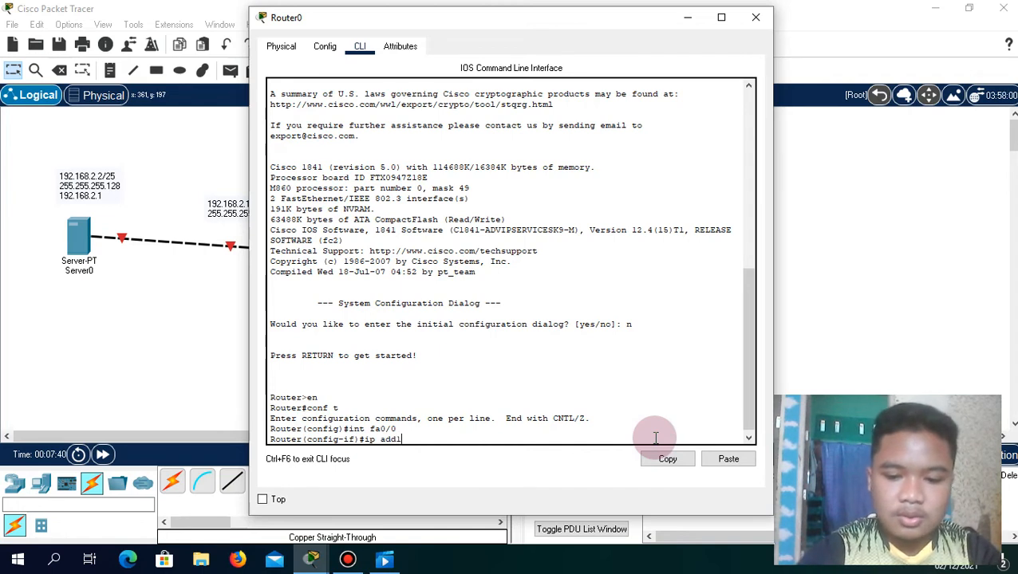
type("l")
key("BackSpace")
type("192")
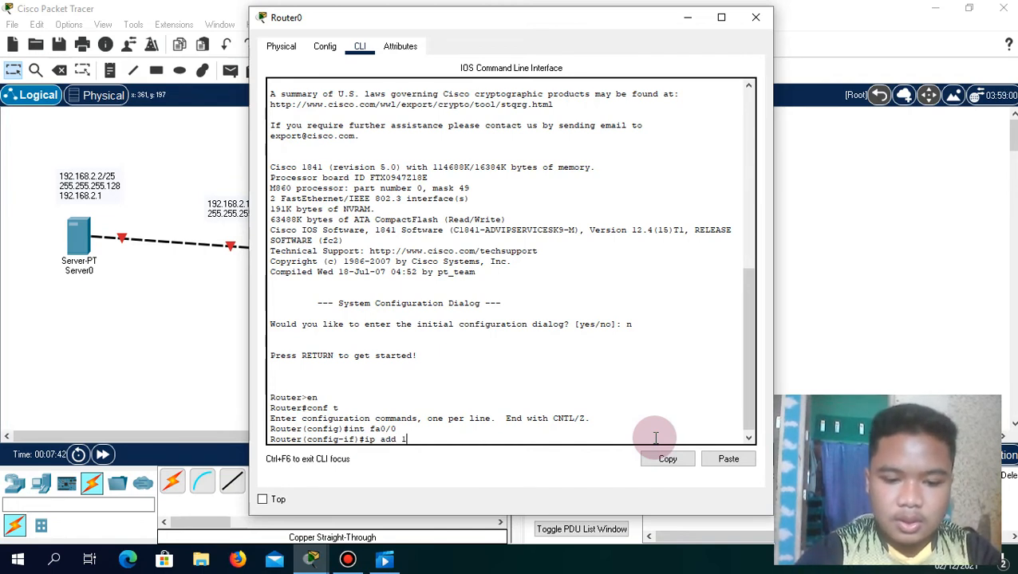
type(".168")
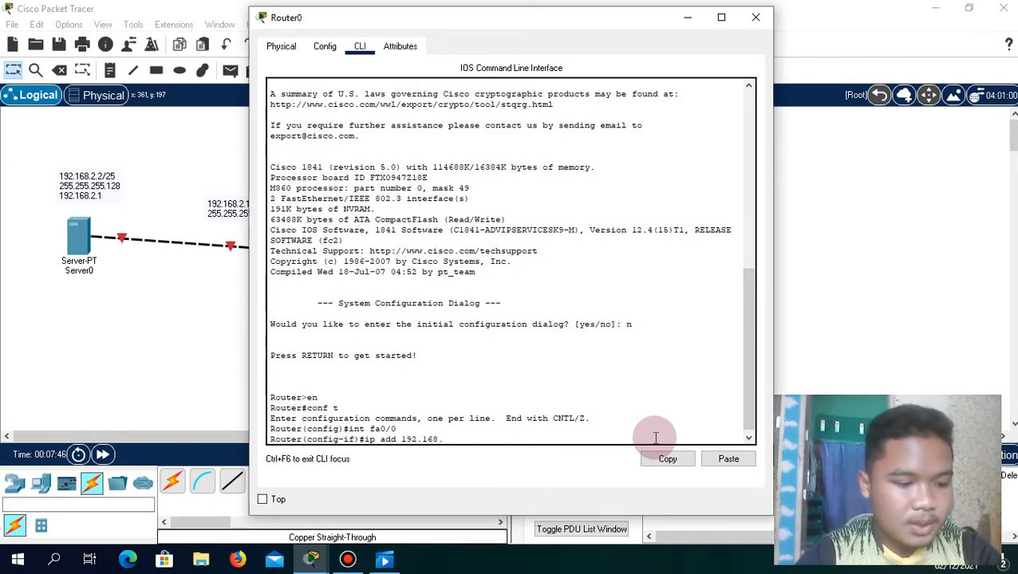
type(".2.1")
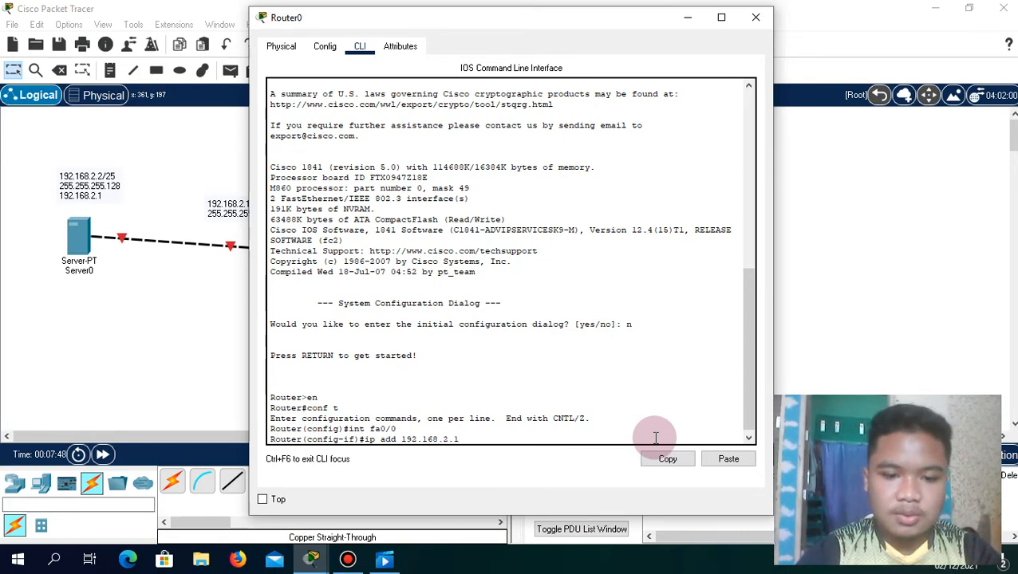
type(" 255")
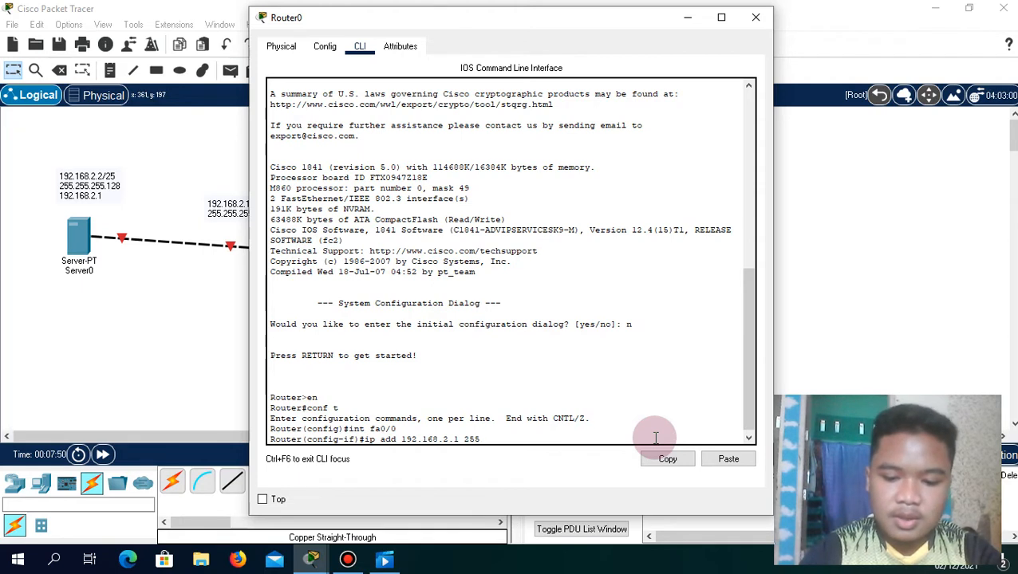
type(".255.255.2")
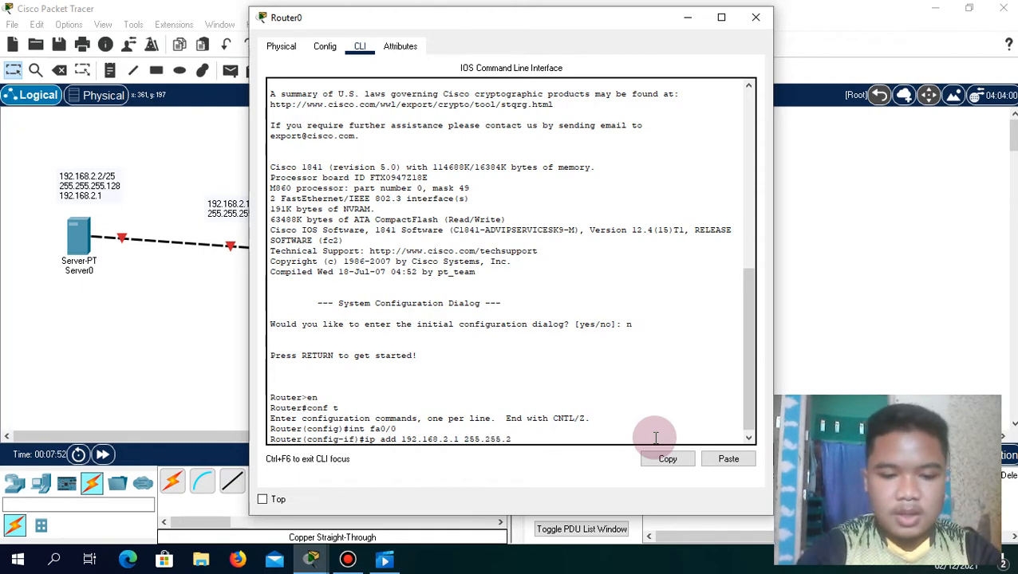
type("55.")
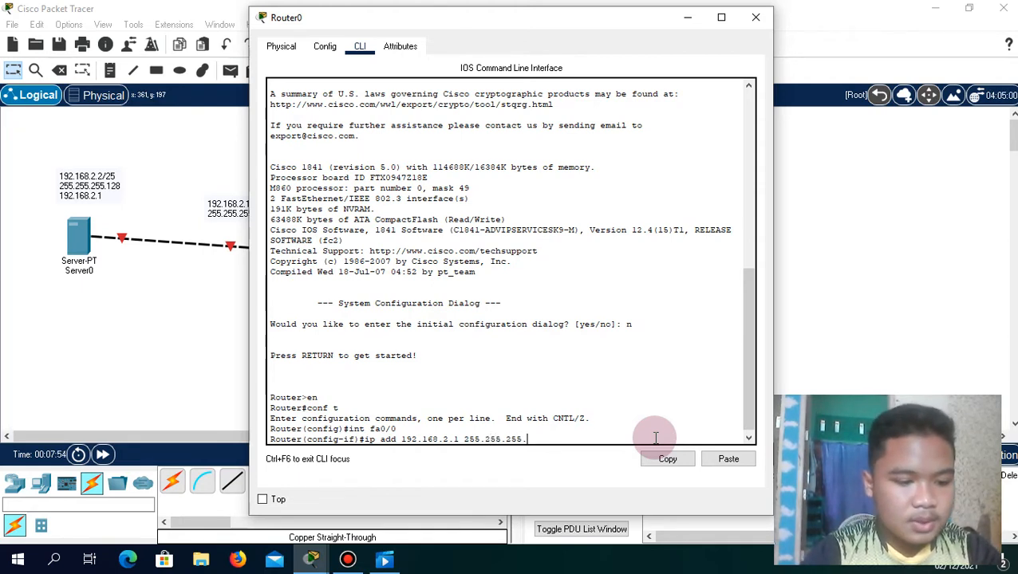
type("192")
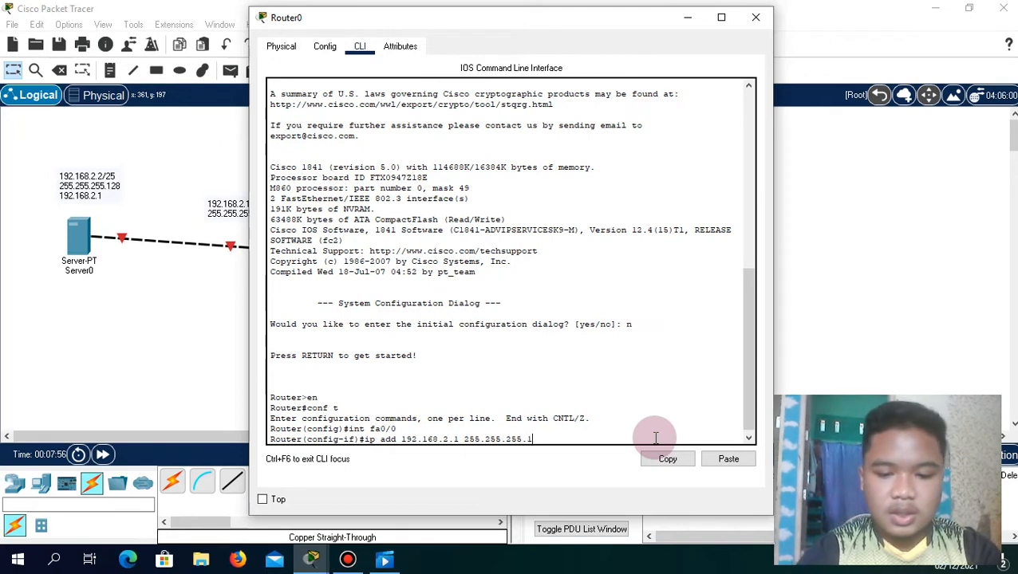
key("Return")
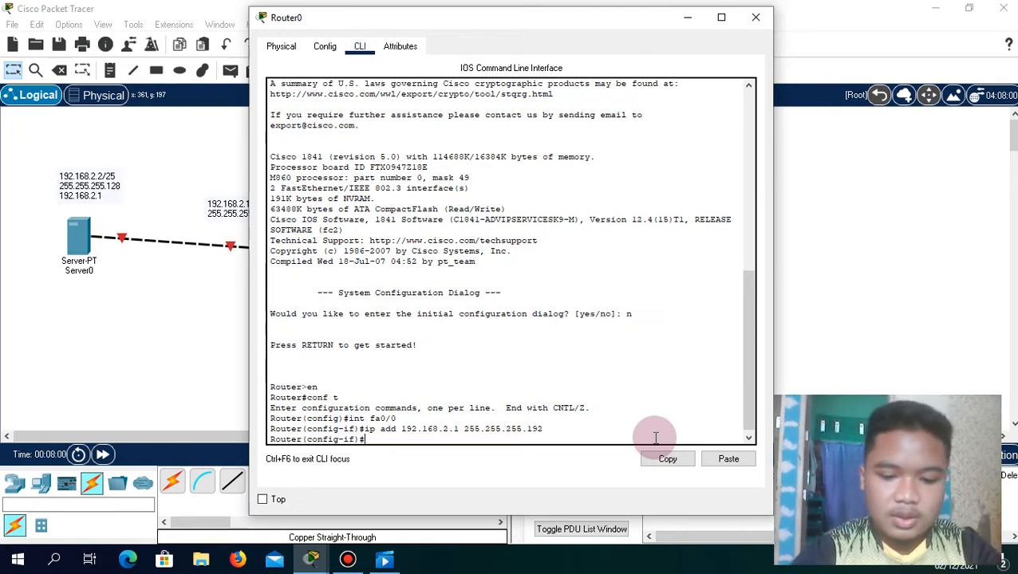
Enable Router0's fa0/0 interface with no sh and return to the interface configuration prompt
type("no s")
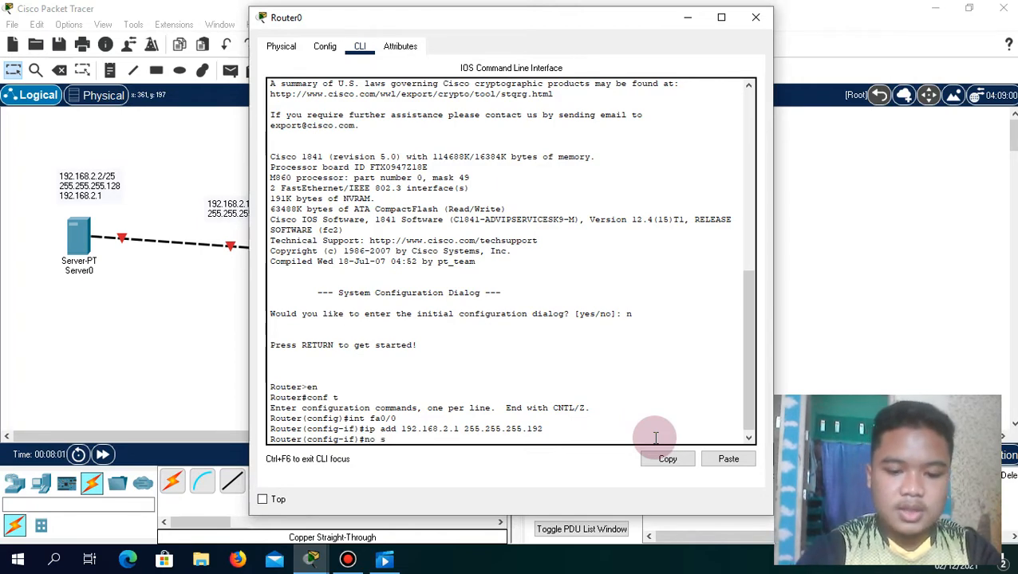
type("h")
key("Return")
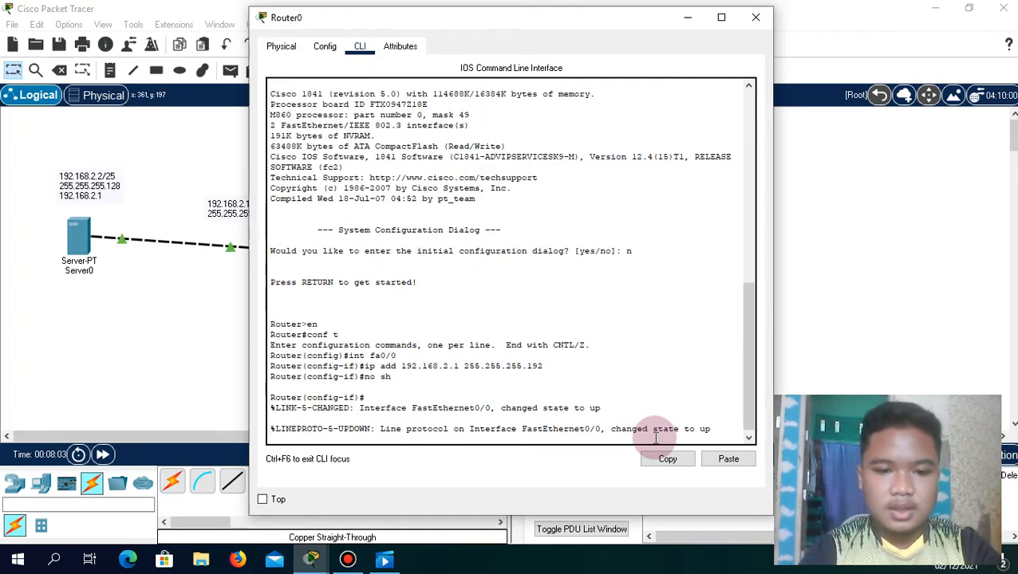
key("Return")
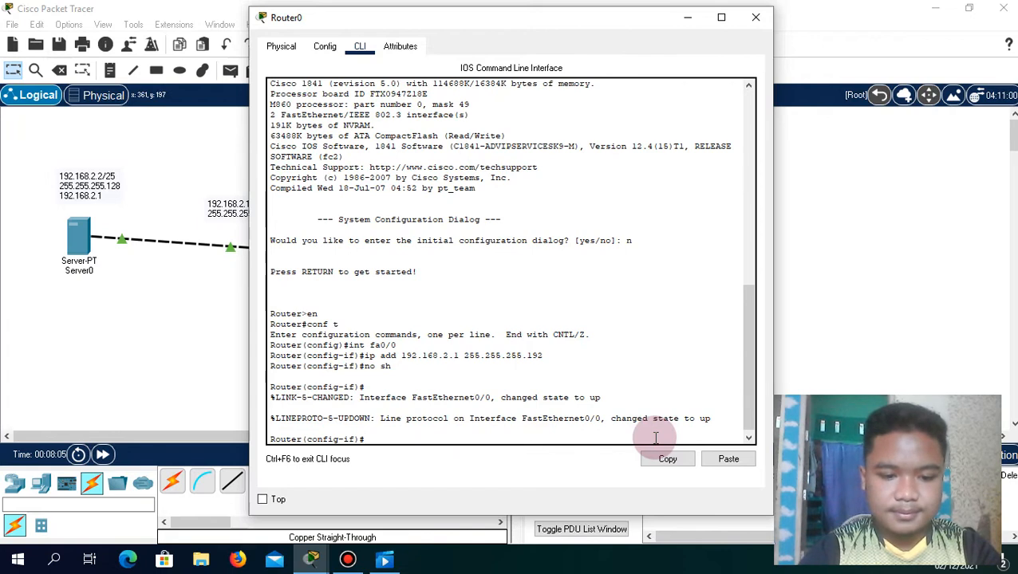
Exit the fa0/0 interface configuration with ex and enter Router0's second interface with int fa0/1
type("ex")
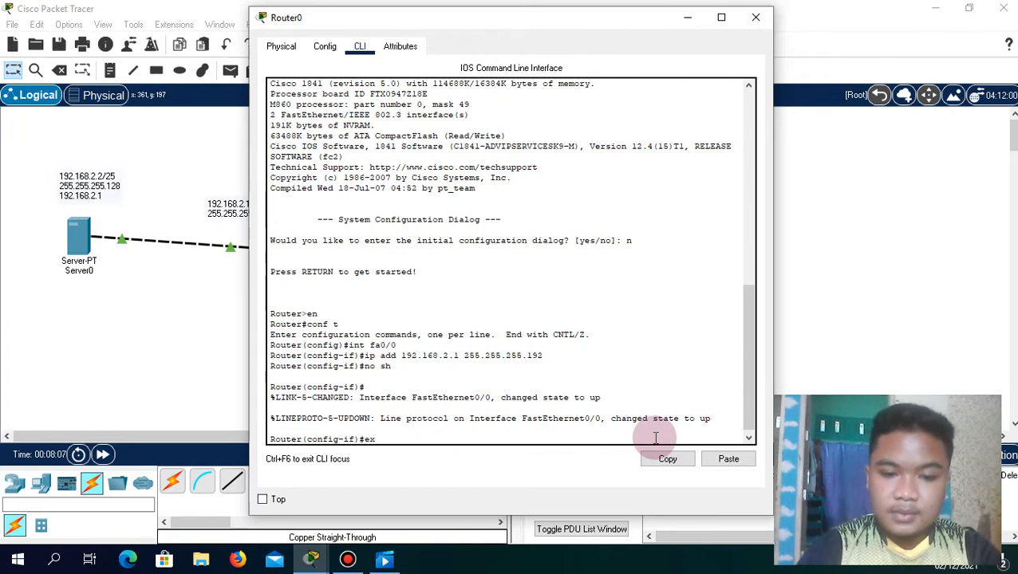
key("Return")
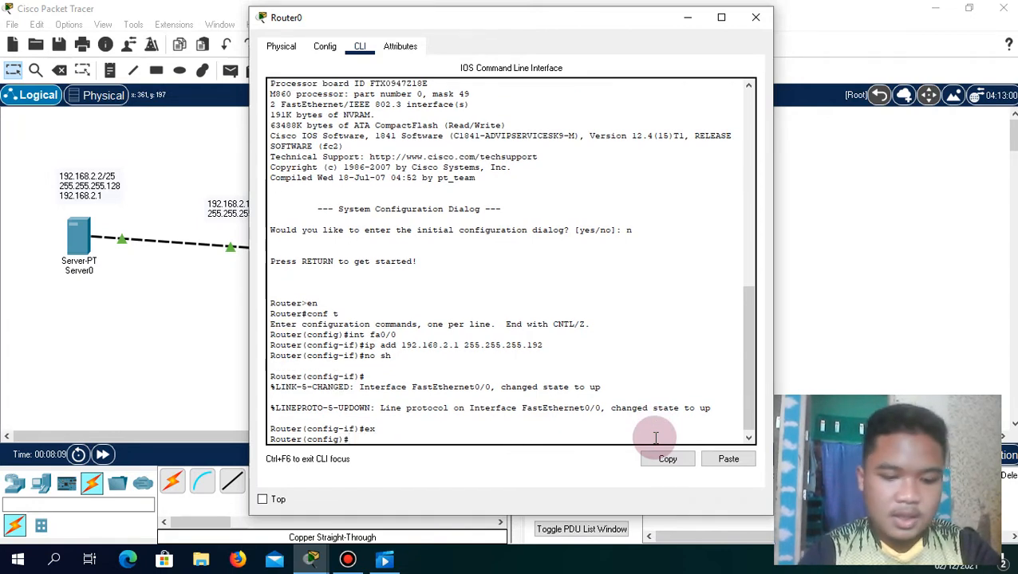
type("int")
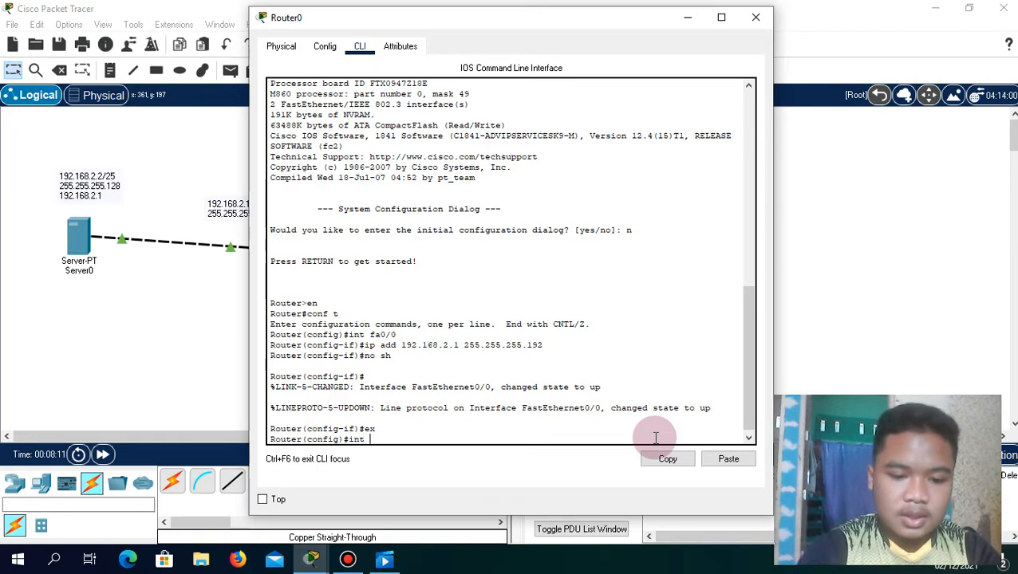
type(" fa0/1")
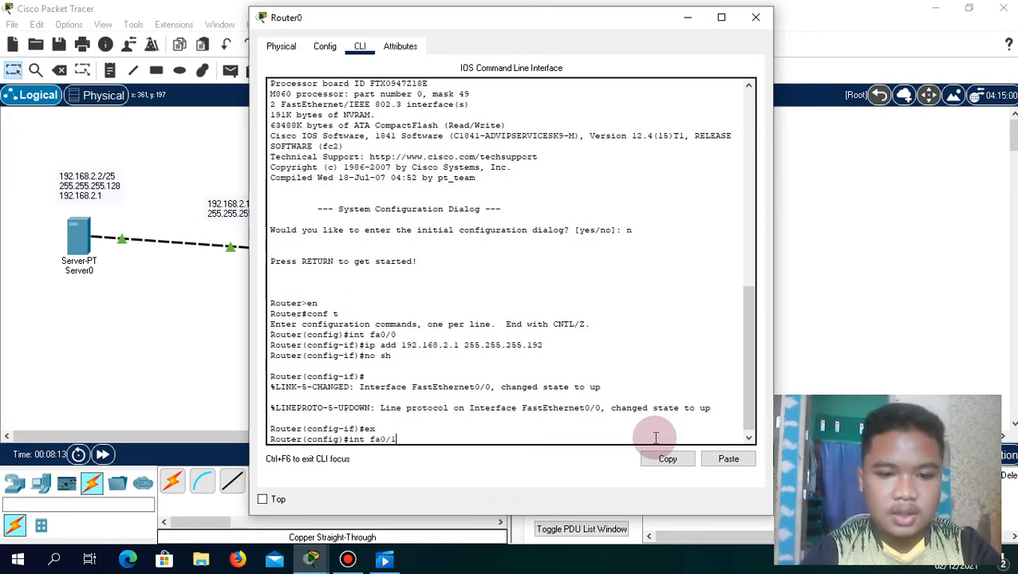
key("Return")
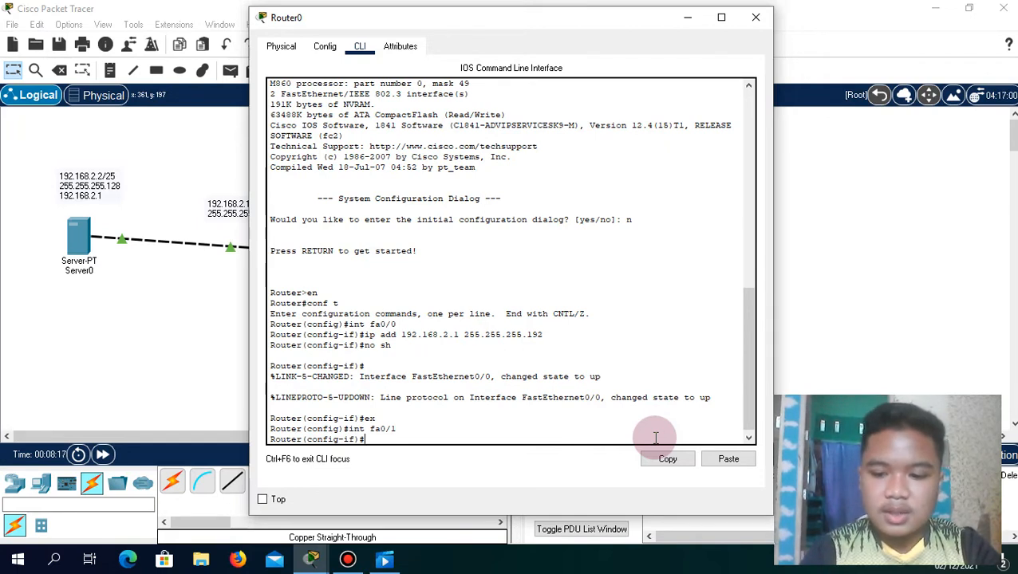
Assign IP address 192.168.20.1 with mask 255.255.255.128 to Router0's fa0/1 interface using ip add
type("ip add 192.168.2.1 255.255.255.192")
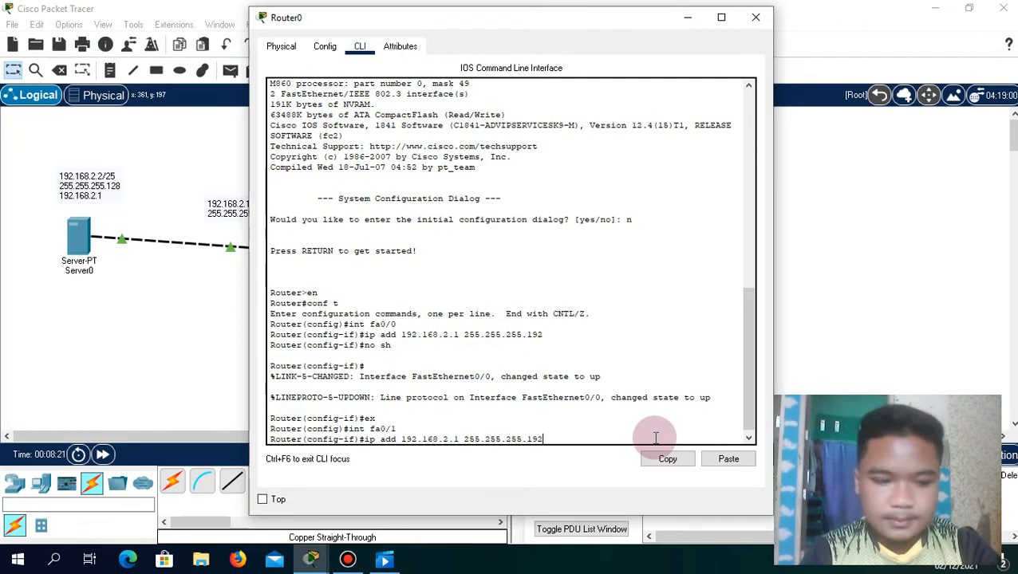
key("BackSpace")
key("BackSpace")
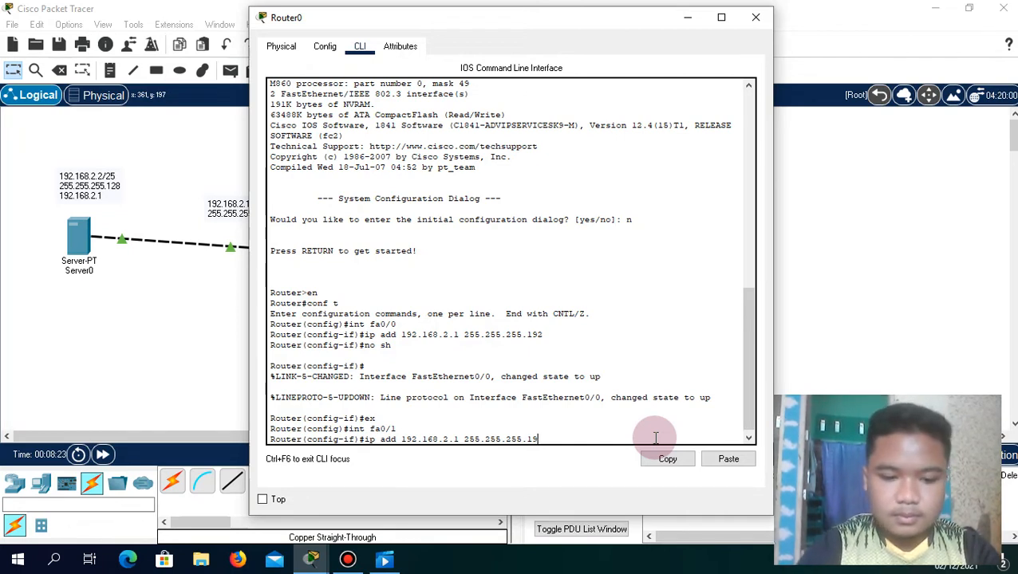
type("28")
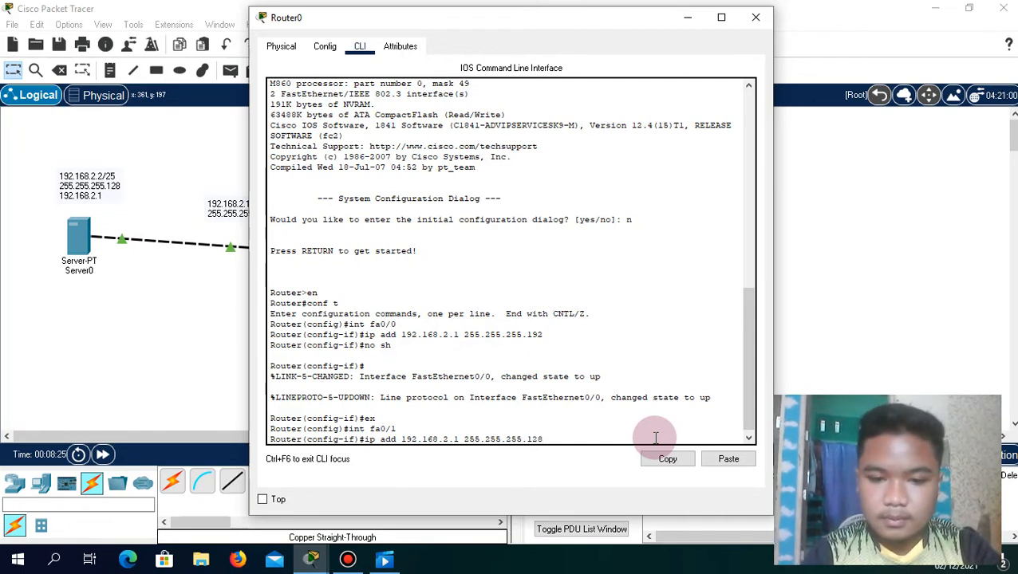
key("Left")
key("Left")
key("Left")
key("Left")
key("Left")
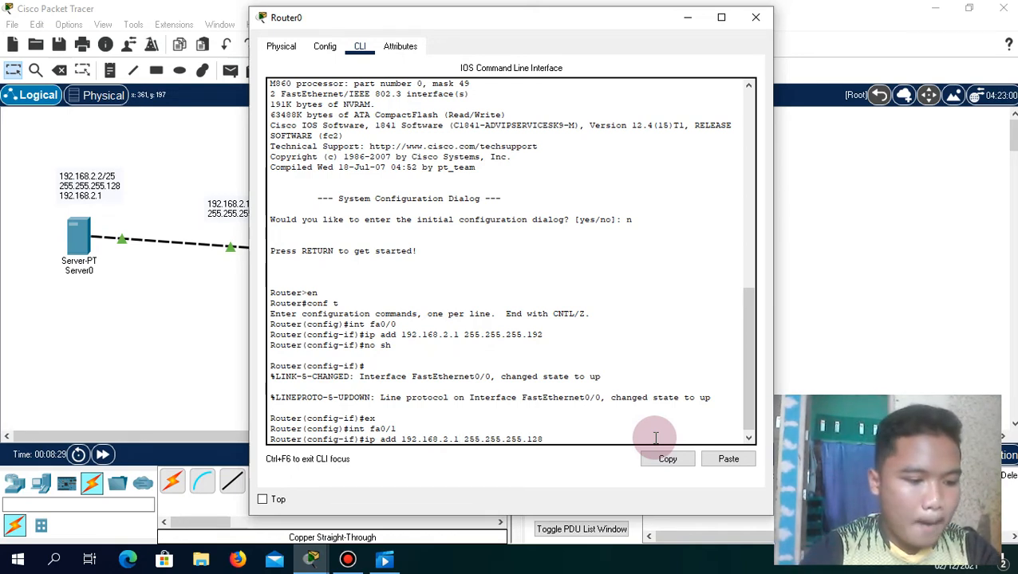
type("0")
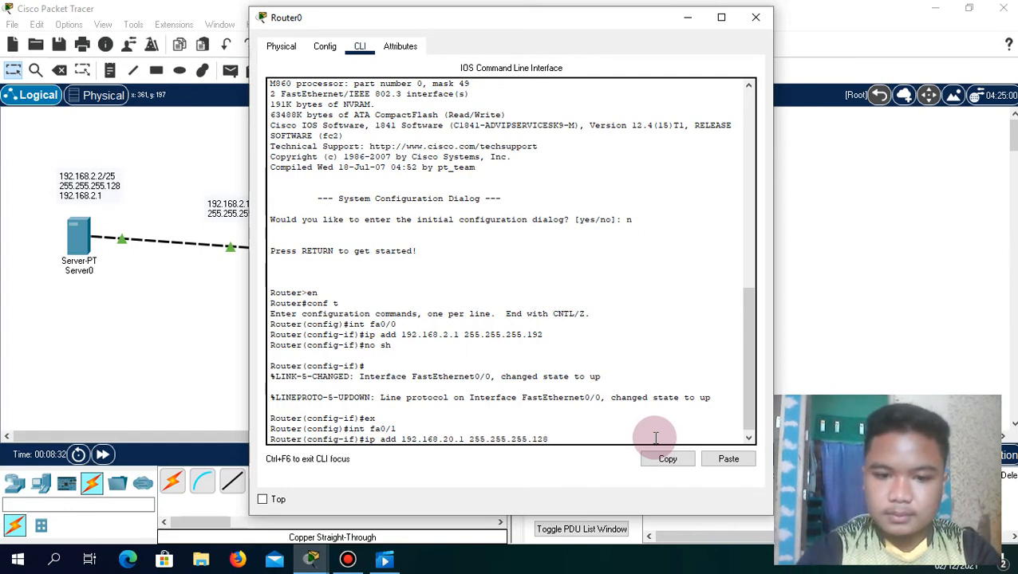
key("Return")
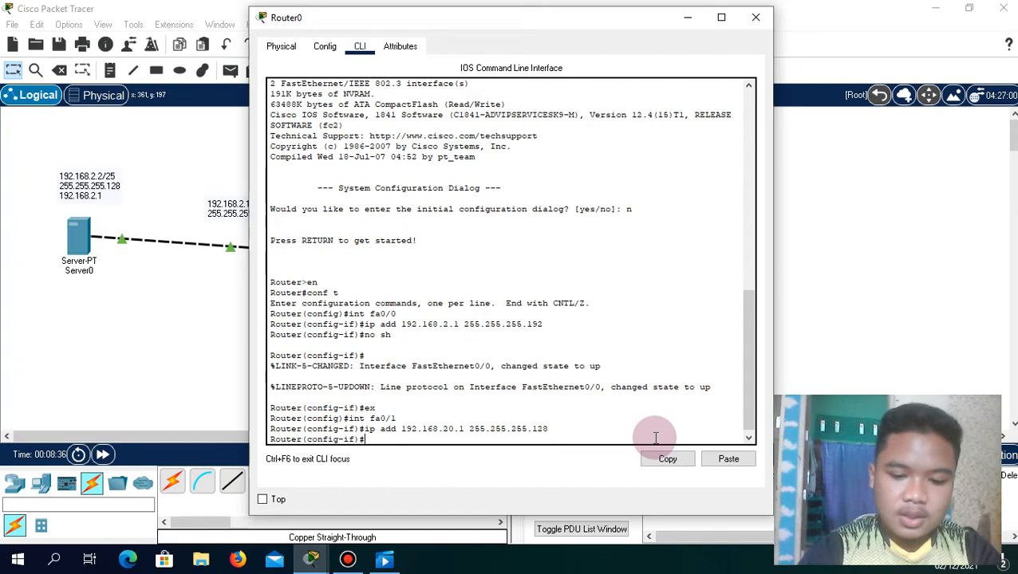
Enable Router0's fa0/1 interface with no sh and return to the interface configuration prompt
type("no ")
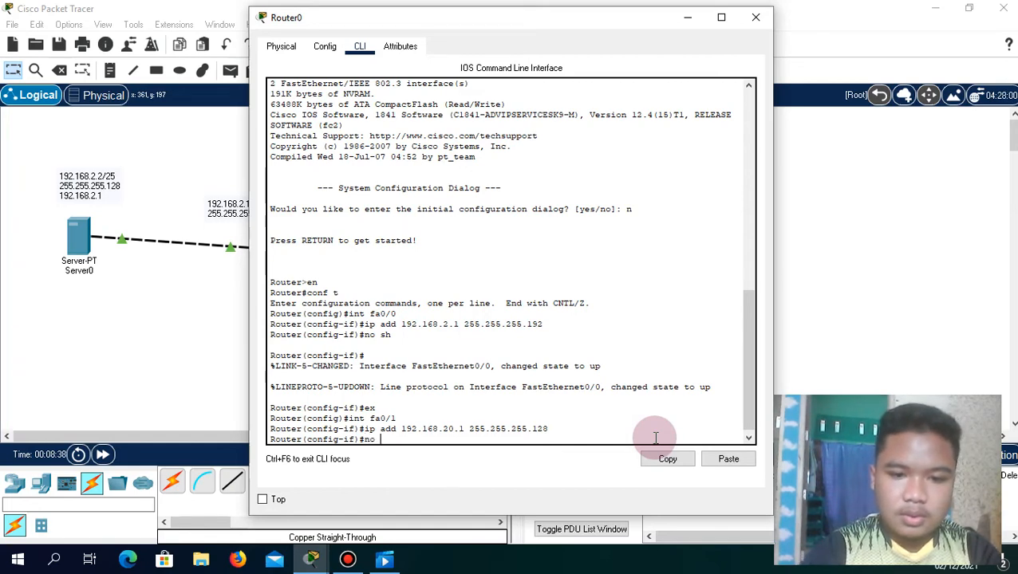
type("sh")
key("Return")
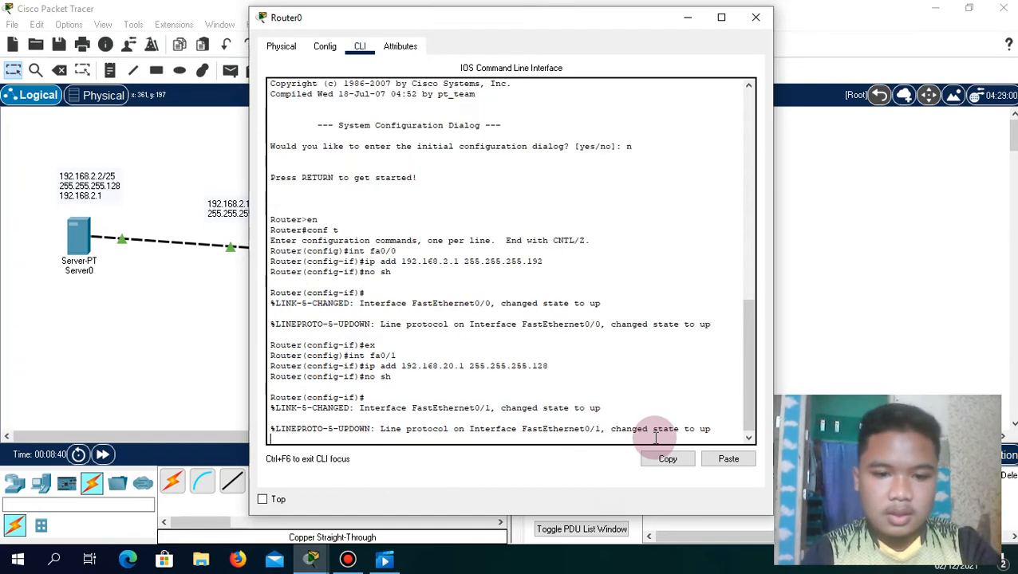
key("Return")
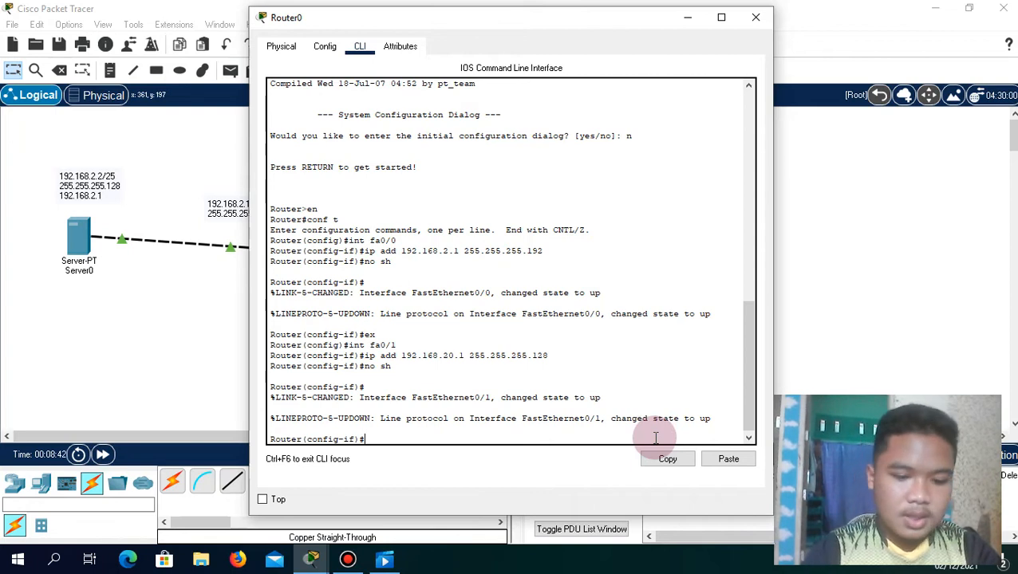
Leave Router0's configuration modes with ex until the privileged prompt and minimize the router window
type("ex")
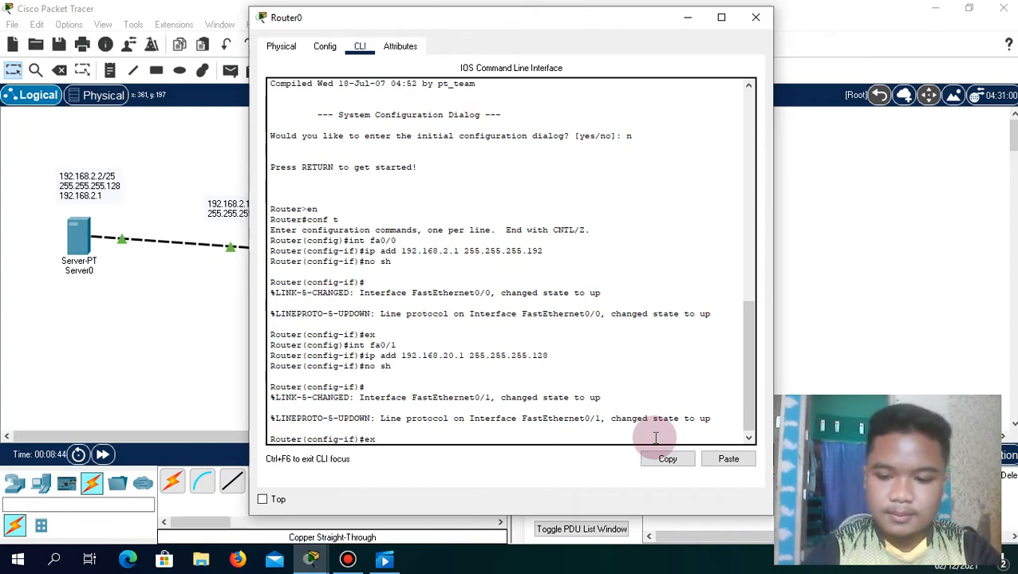
key("Return")
type("ex")
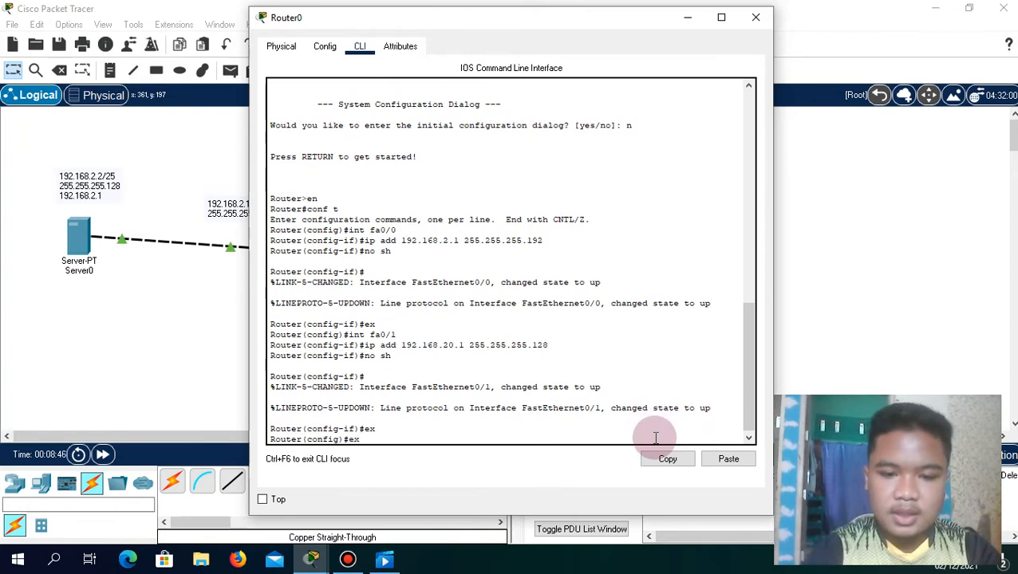
key("Return")
key("Return")
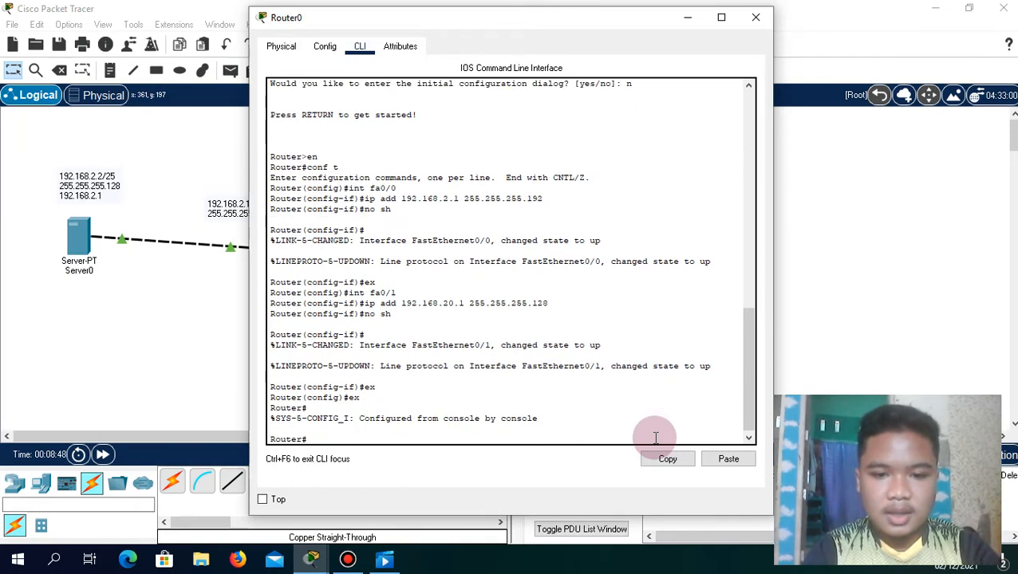
left_click(687, 17)
Open PC0's IP Configuration and move its window aside so the address notes in the topology are readable
left_click(353, 359)
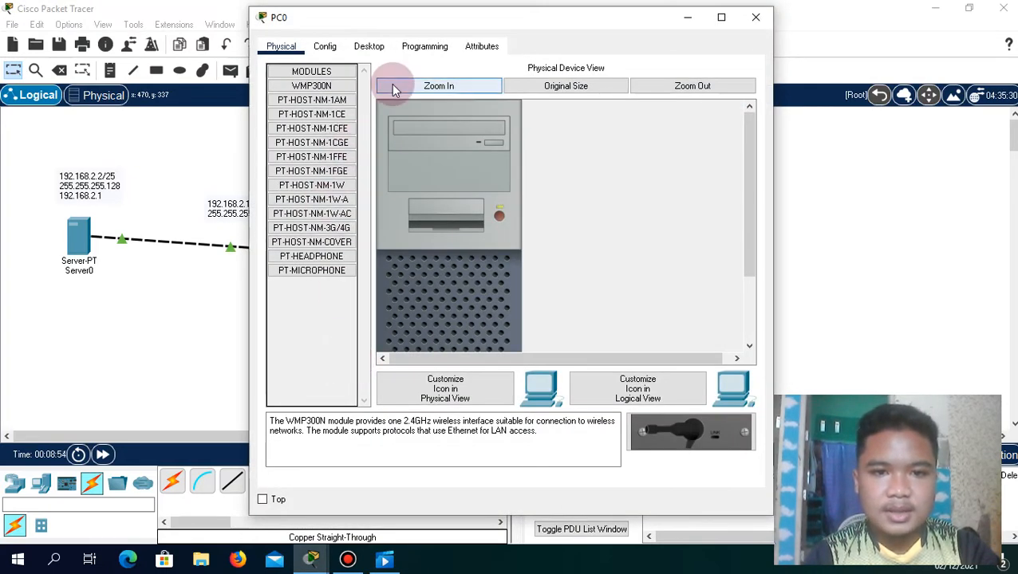
left_click(378, 51)
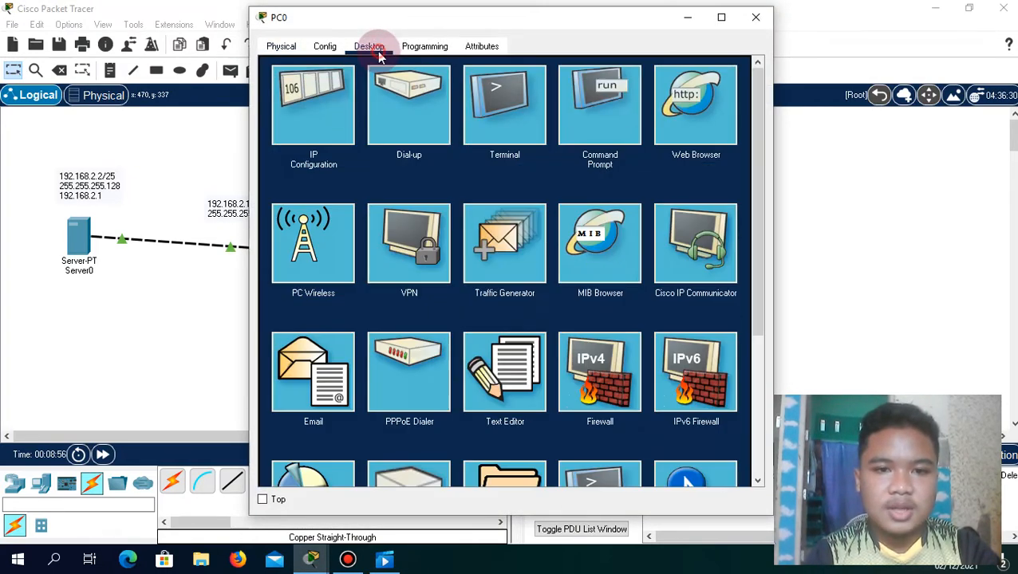
left_click(311, 103)
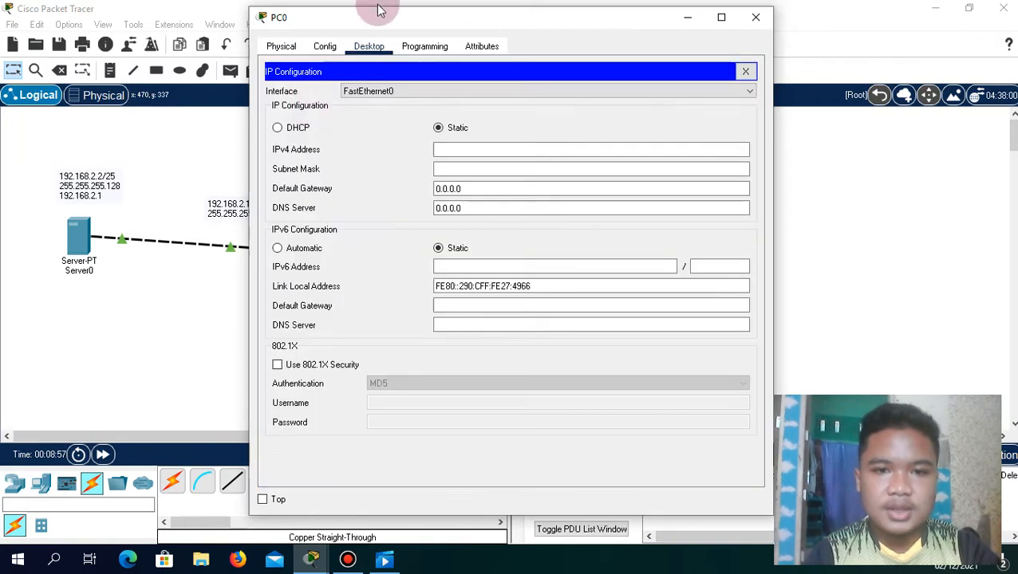
left_click_drag(378, 22, 521, 16)
Set PC0's static IPv4 address to 192.168.40.2 and its subnet mask to 255.255.255.224
left_click(608, 145)
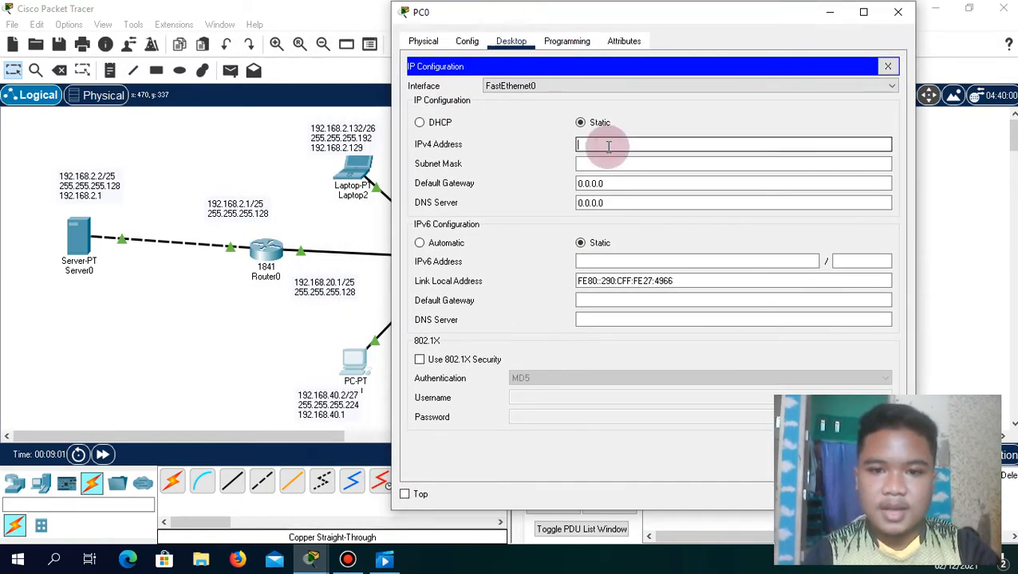
type("192")
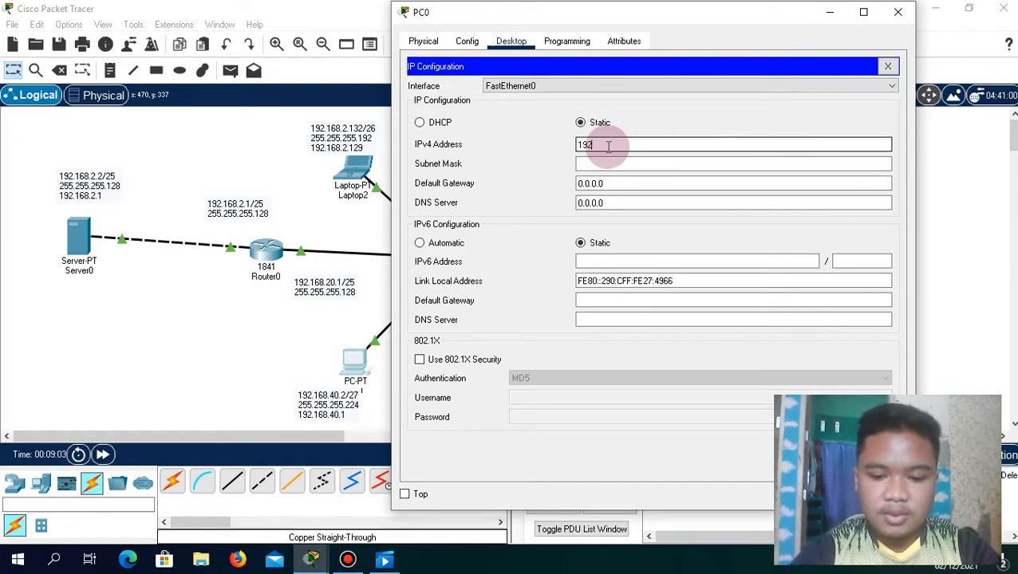
type(".168")
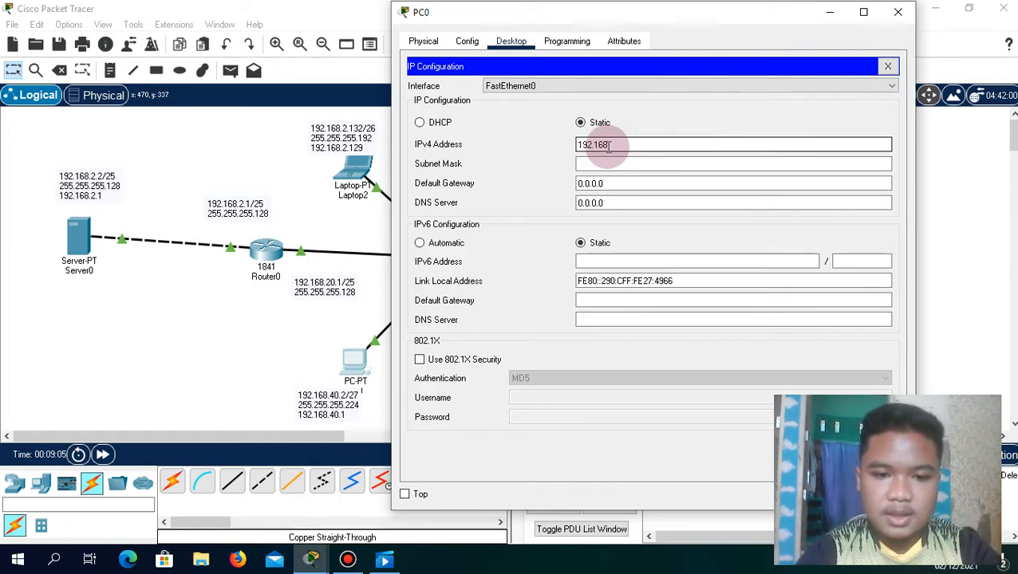
type(".2")
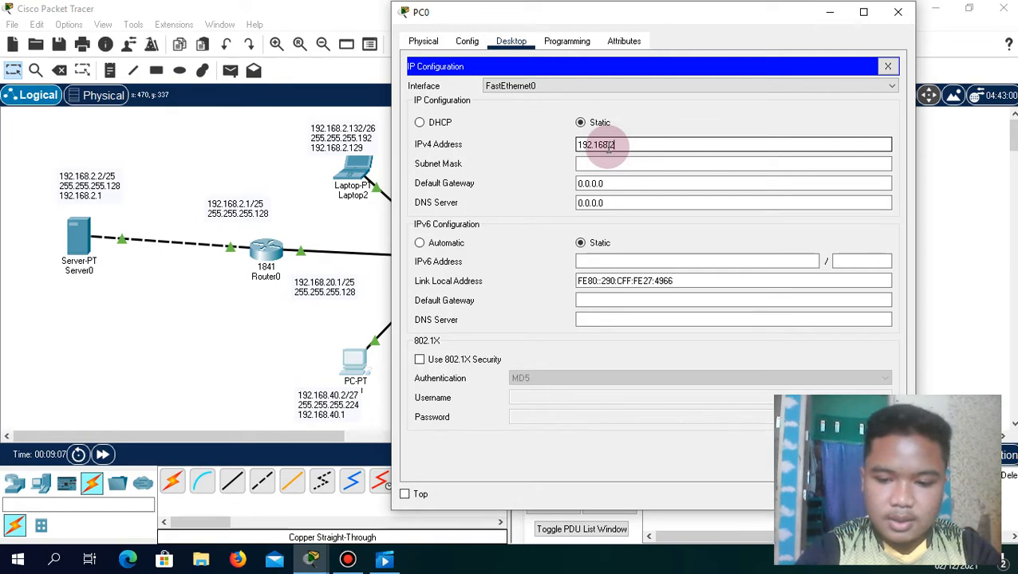
key("BackSpace")
type("40")
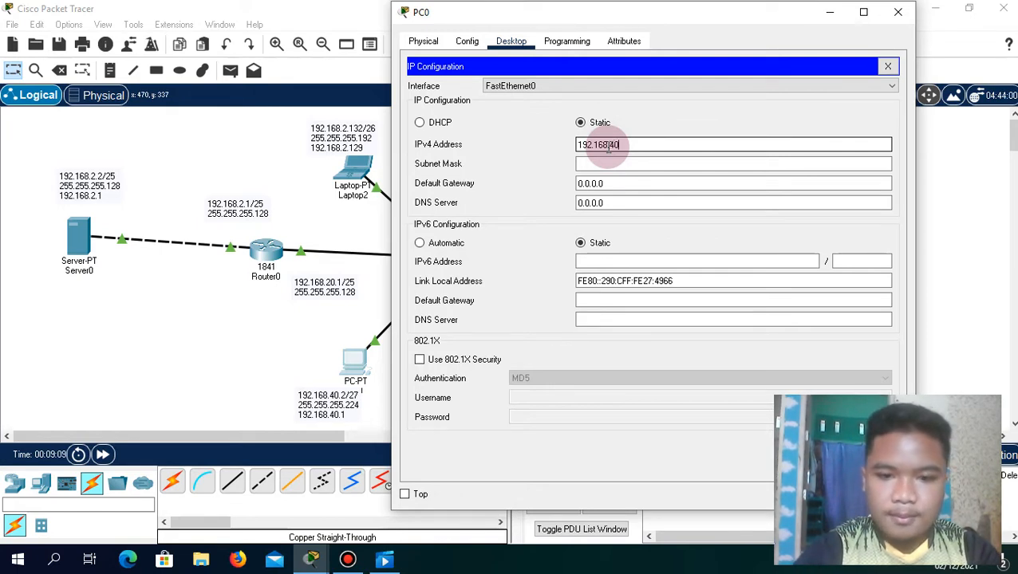
type(".2")
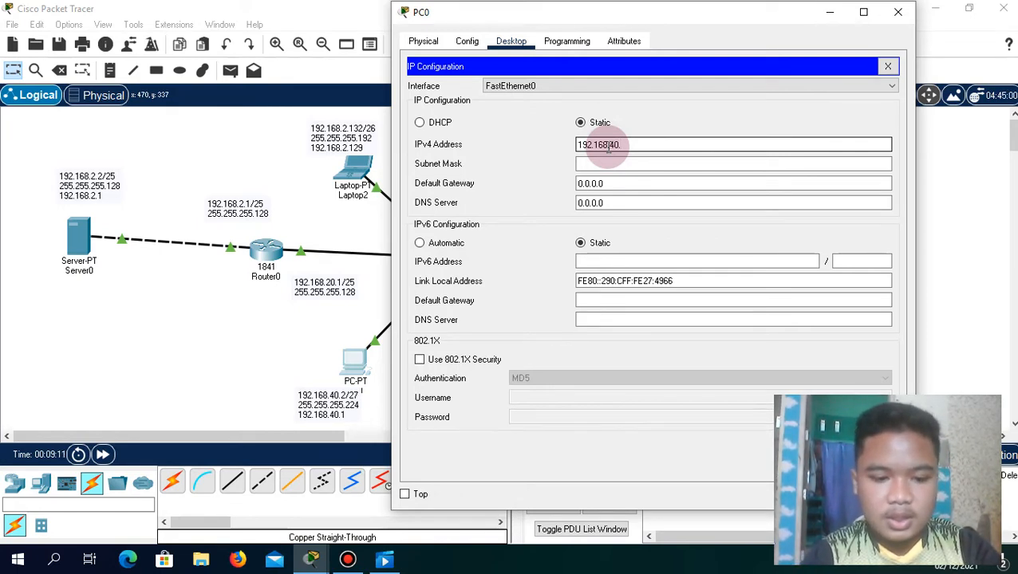
left_click(620, 164)
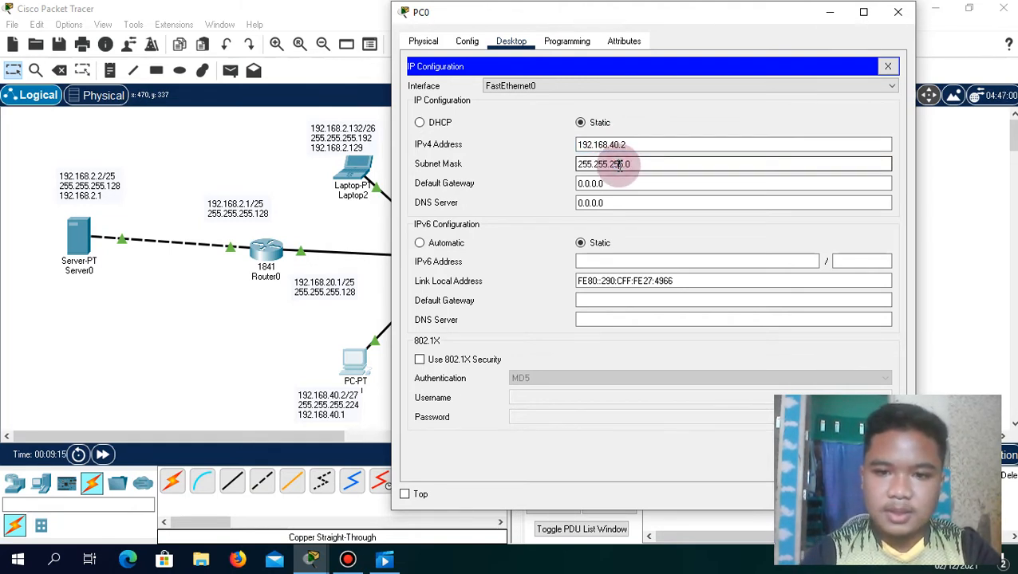
key("BackSpace")
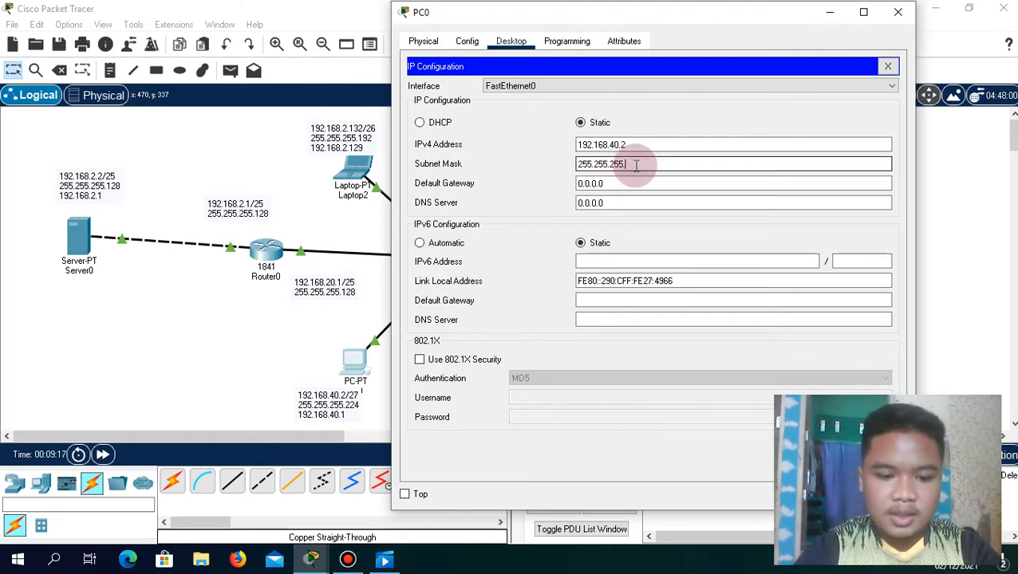
type("224")
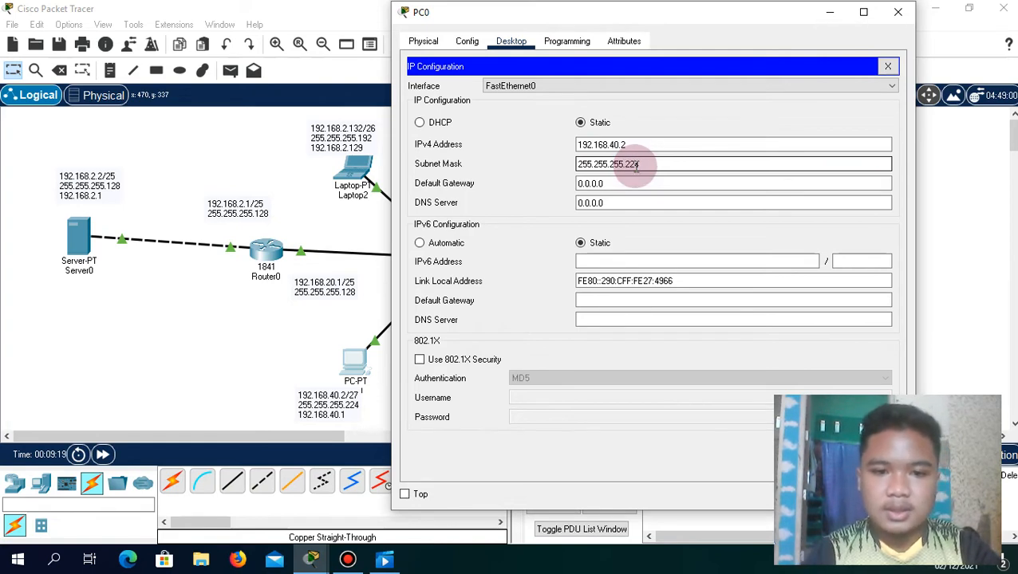
Set PC0's IPv4 default gateway to 192.168.40.1
left_click(635, 185)
key("BackSpace")
key("BackSpace")
key("BackSpace")
key("BackSpace")
key("BackSpace")
key("BackSpace")
key("BackSpace")
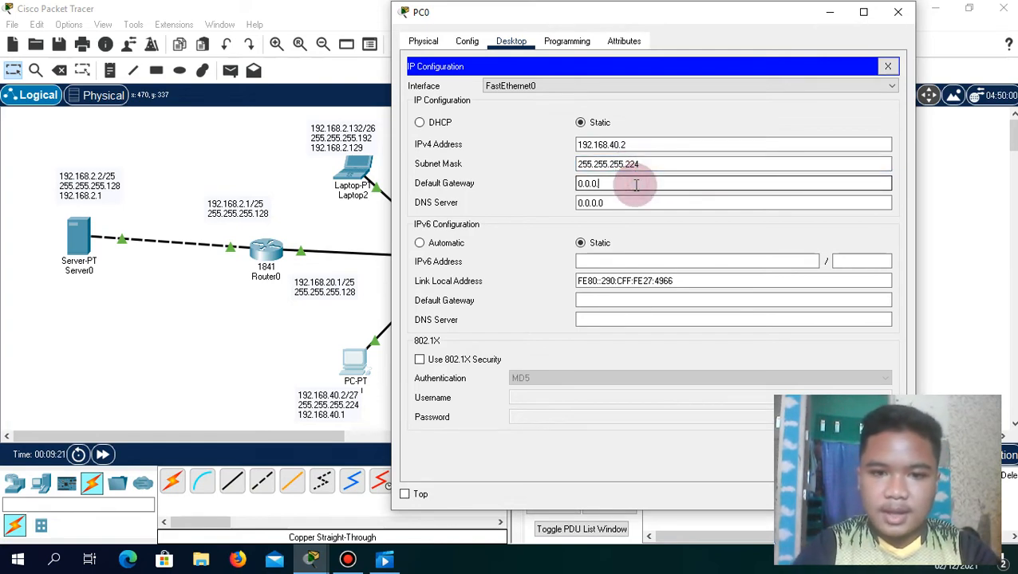
type("192.16")
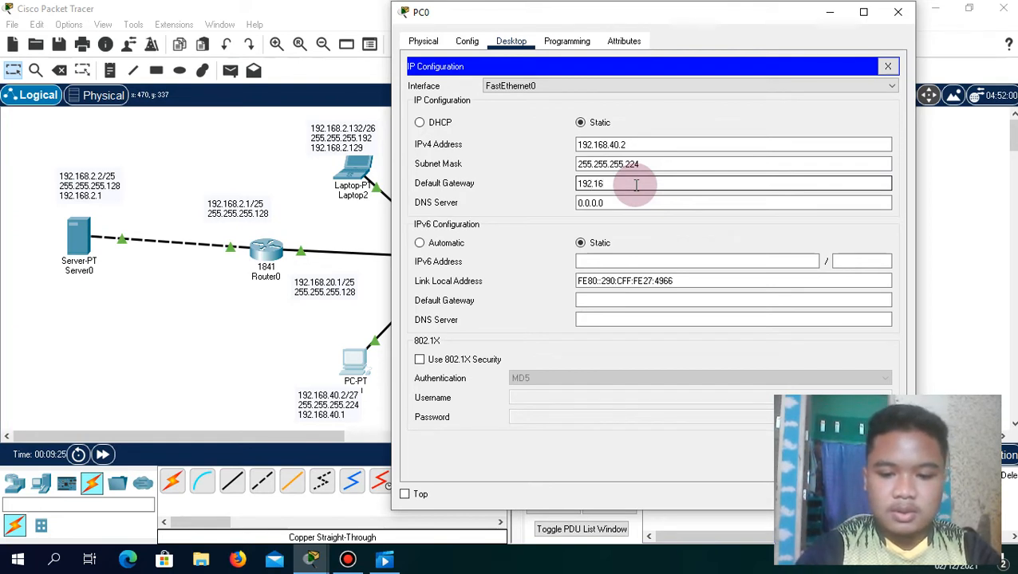
type("8")
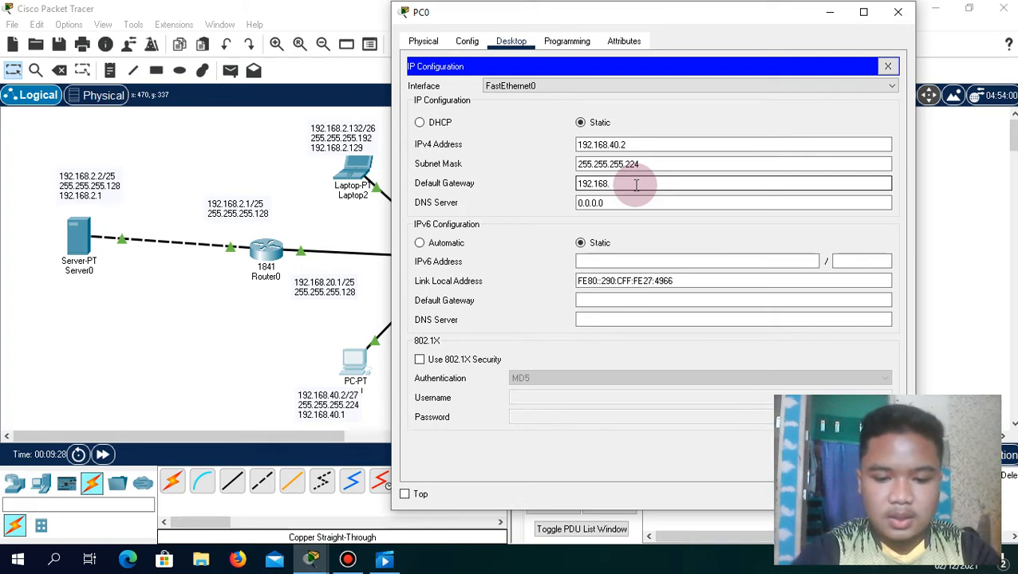
type(".40.")
type("1")
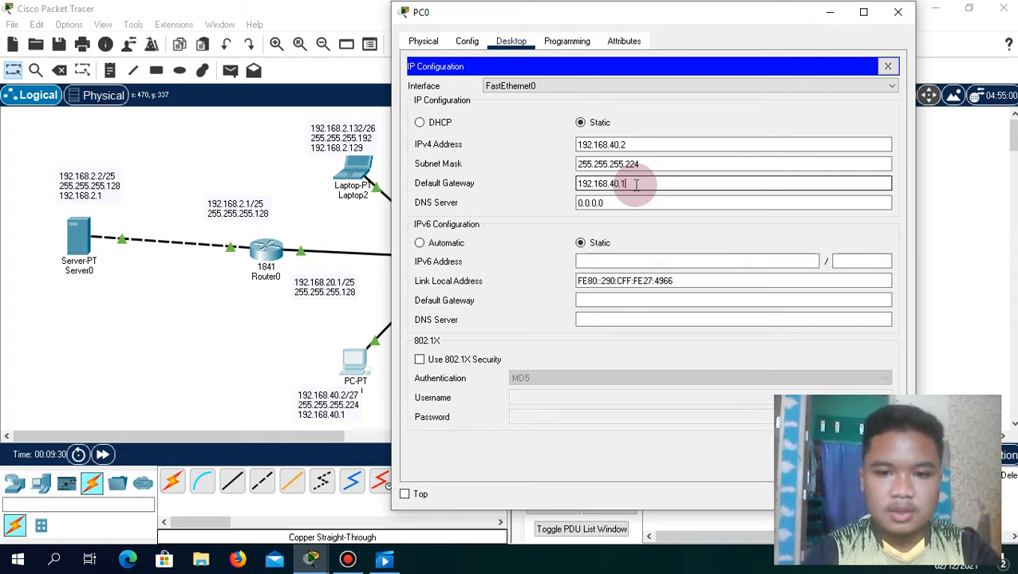
left_click_drag(612, 189, 558, 199)
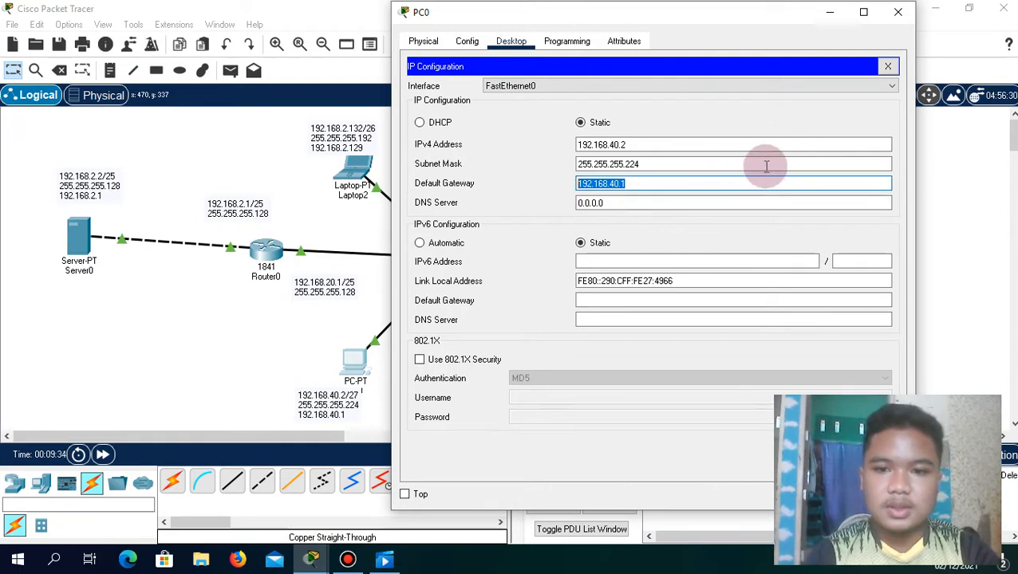
left_click(704, 182)
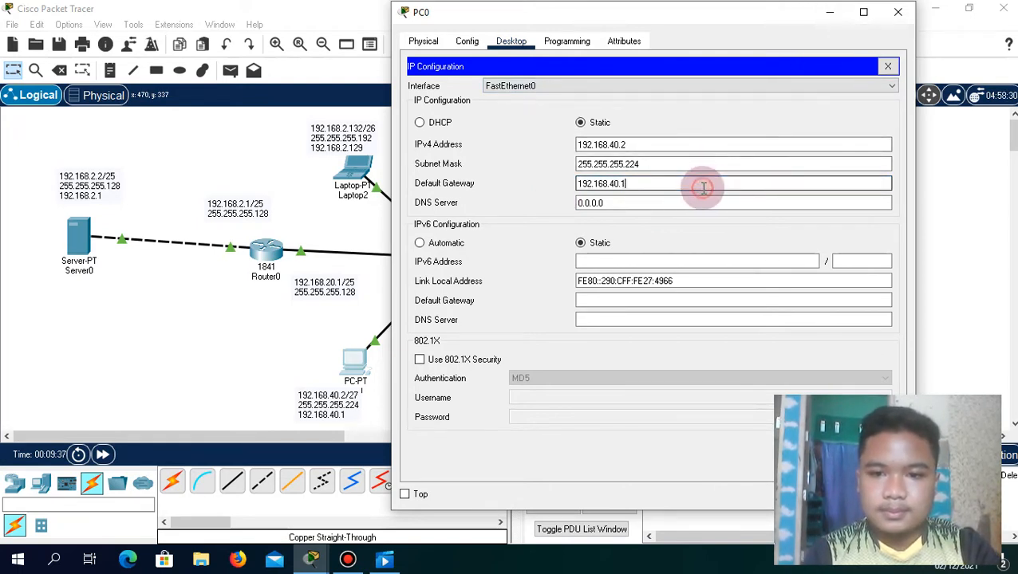
Minimize PC0's window and open Laptop0's IP Configuration
left_click(830, 14)
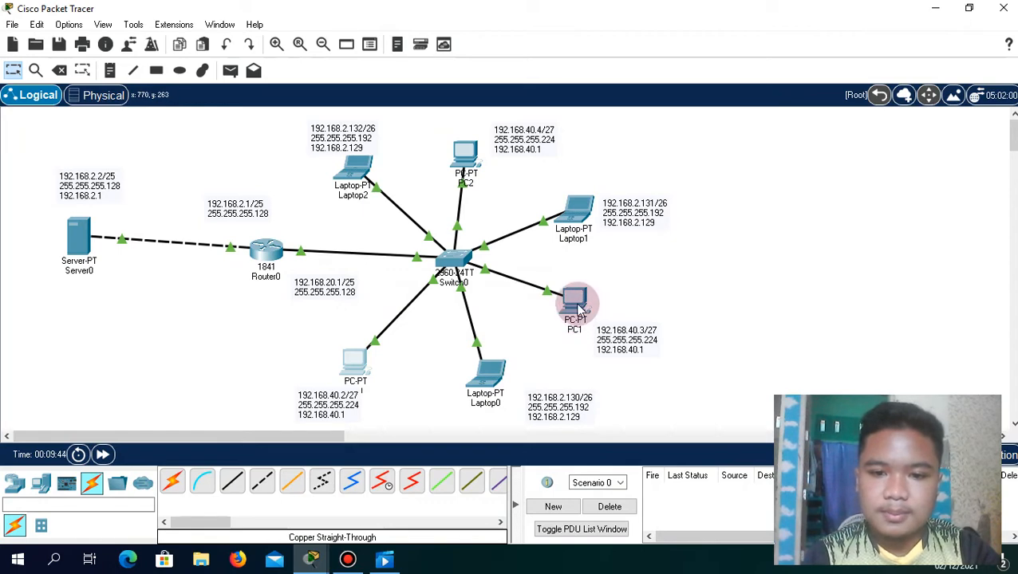
mouse_move(574, 302)
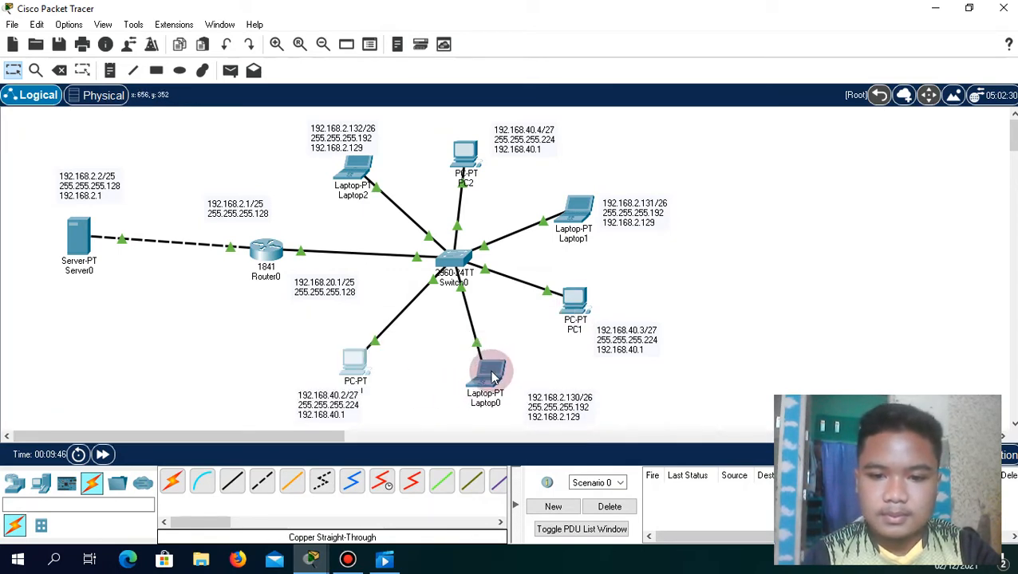
left_click(492, 374)
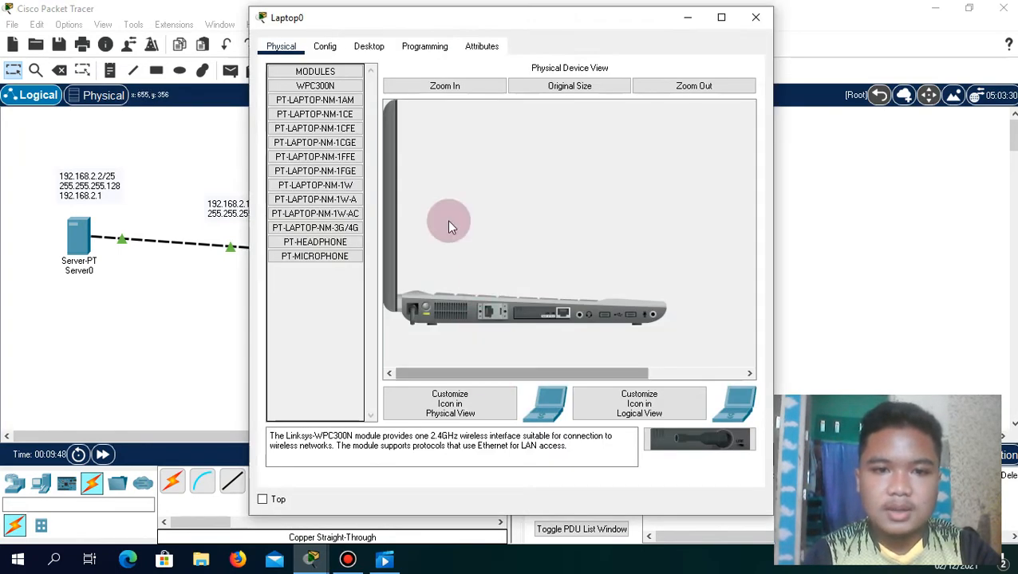
left_click(323, 49)
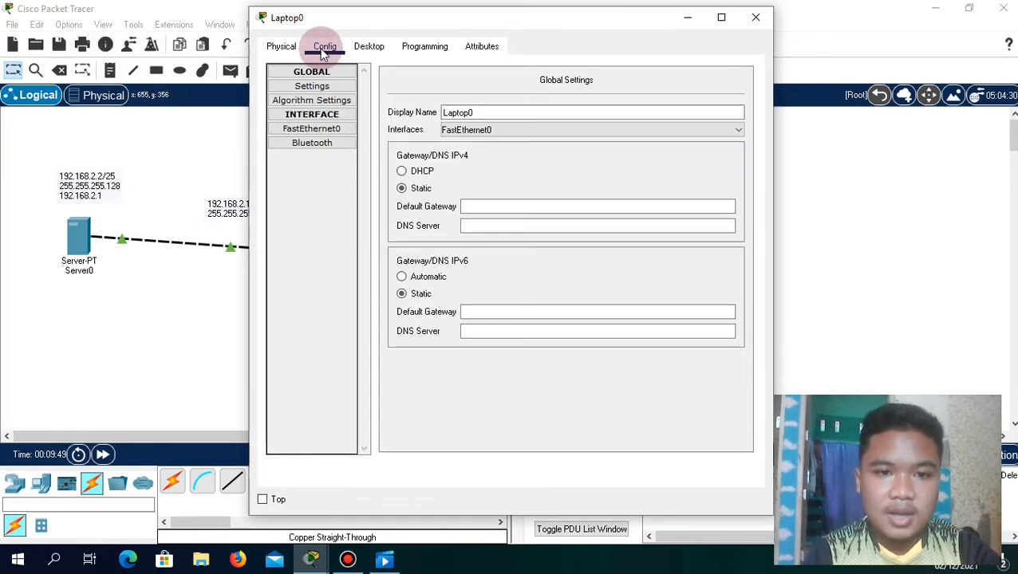
left_click(353, 50)
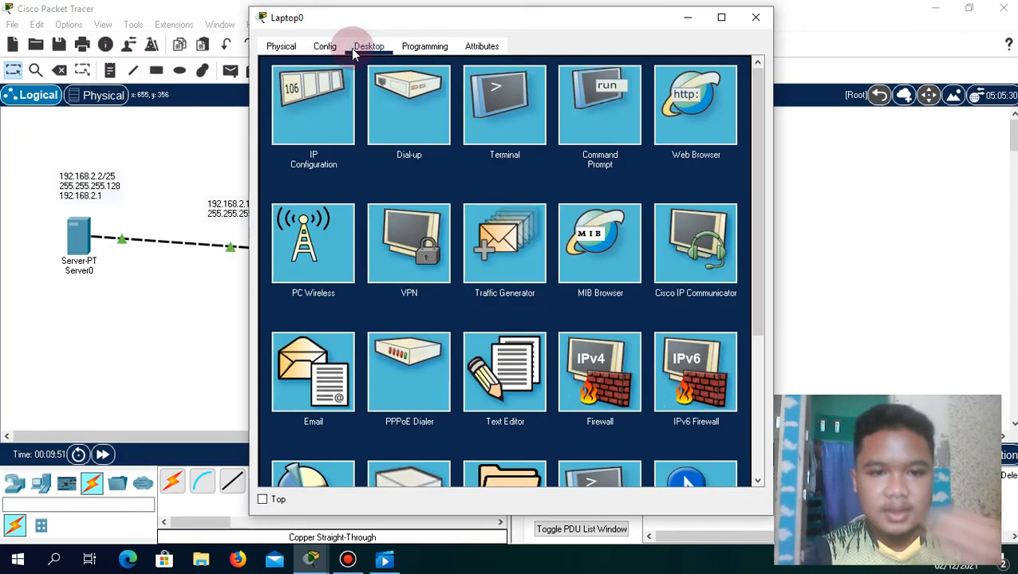
left_click(311, 103)
Set Laptop0's static IPv4 address to 192.168.2.130 and its subnet mask to 255.255.255.192
left_click(456, 152)
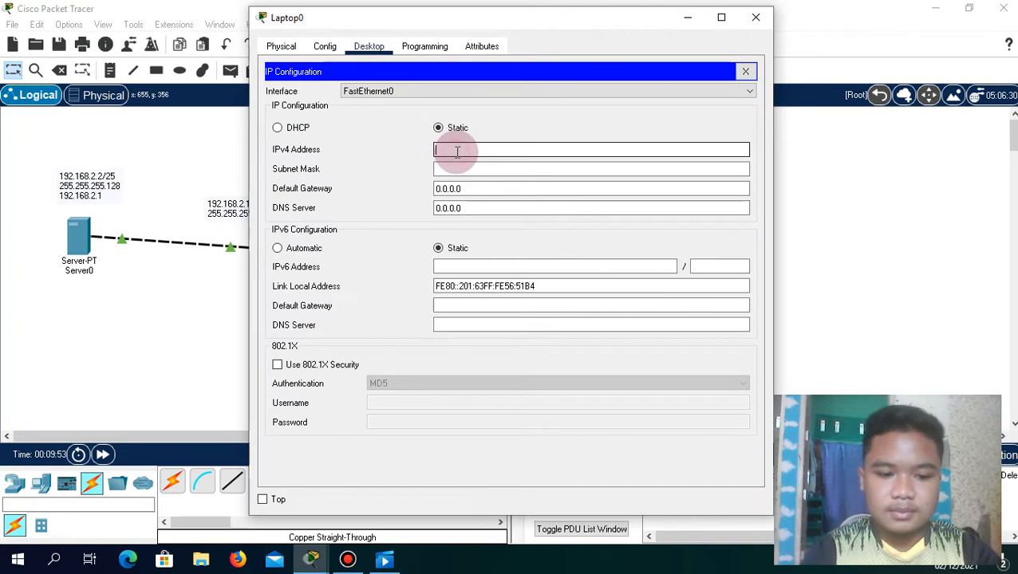
type("192.168")
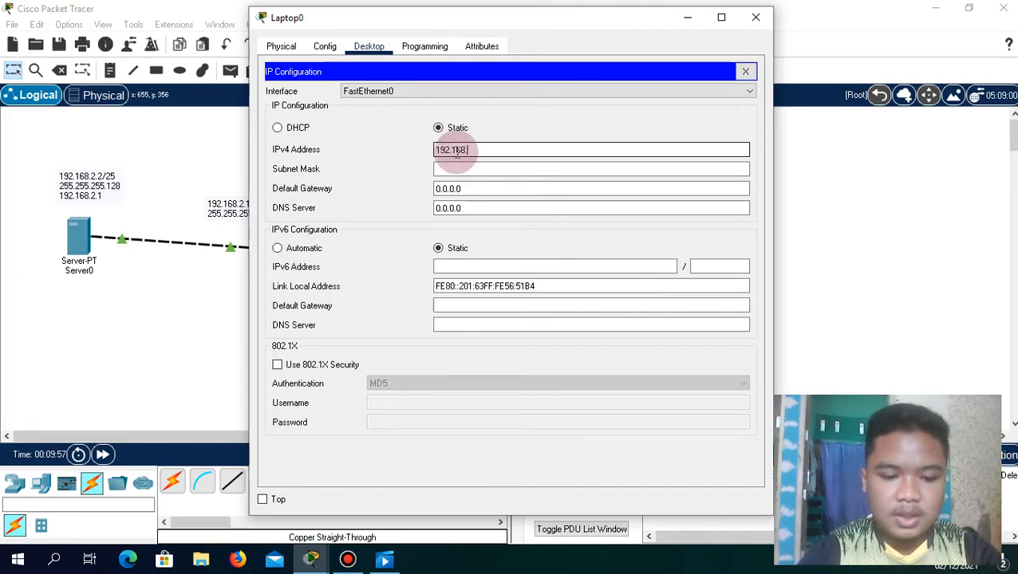
type(".2.1")
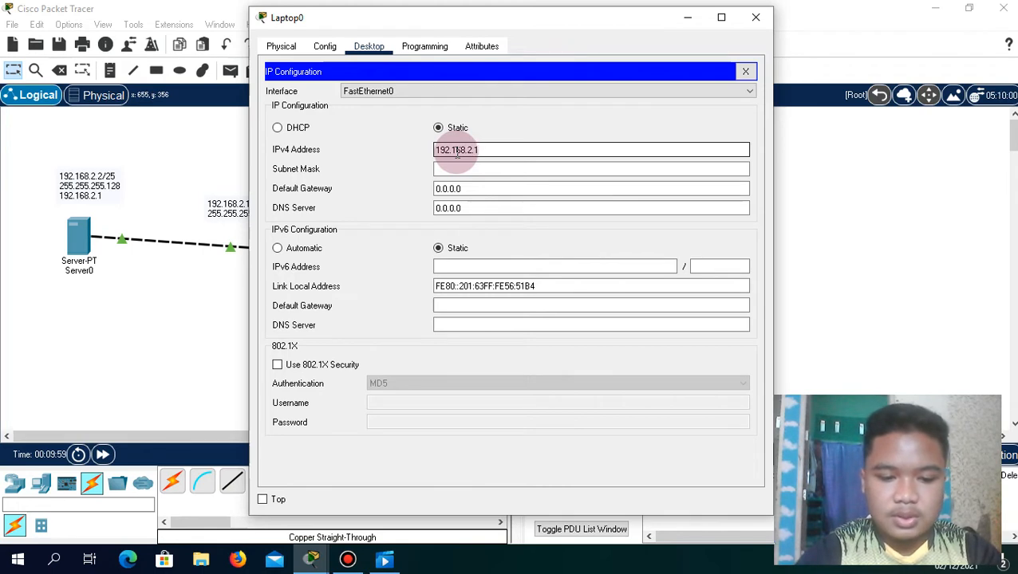
type("30")
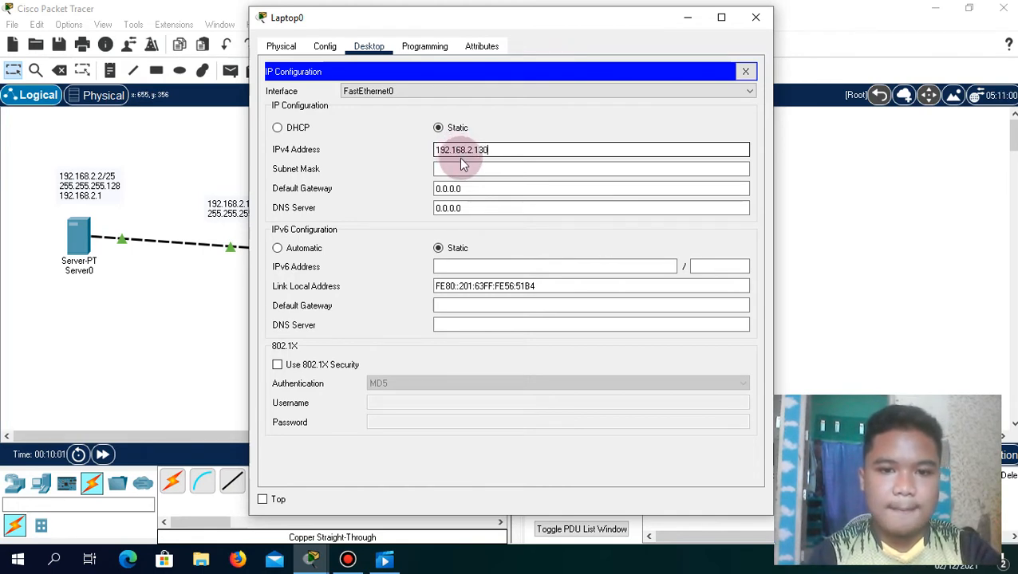
left_click(462, 169)
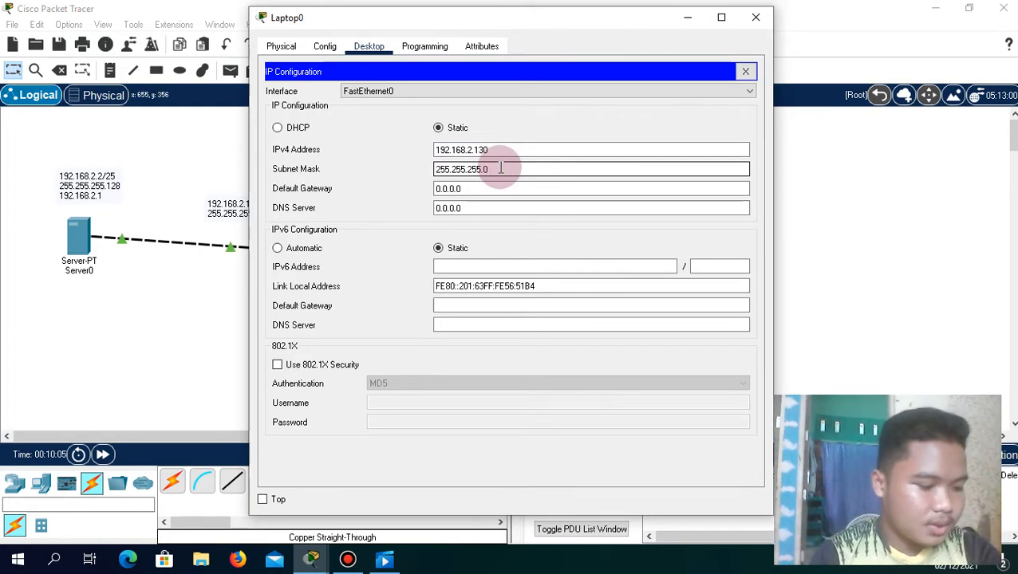
key("BackSpace")
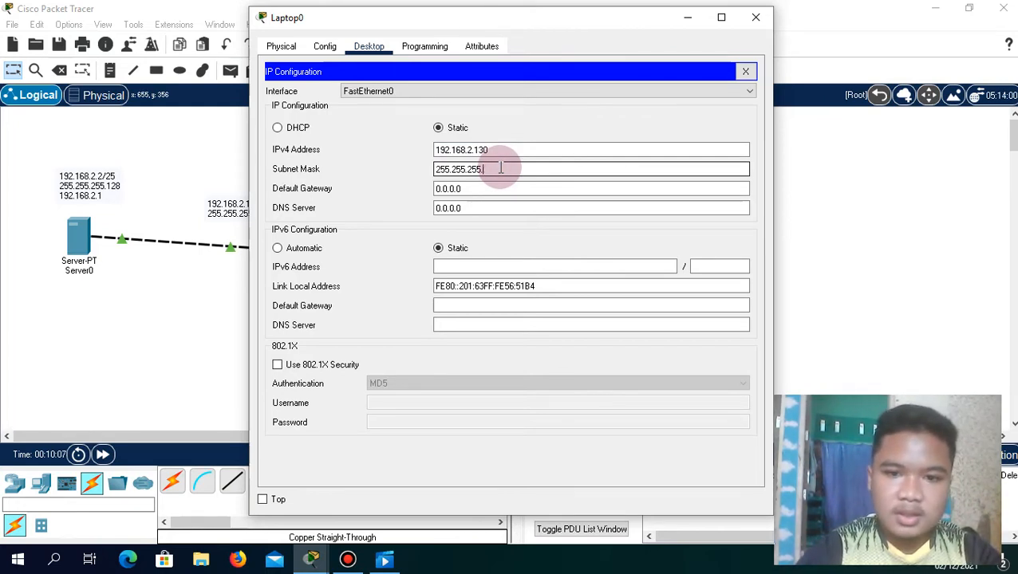
type("192")
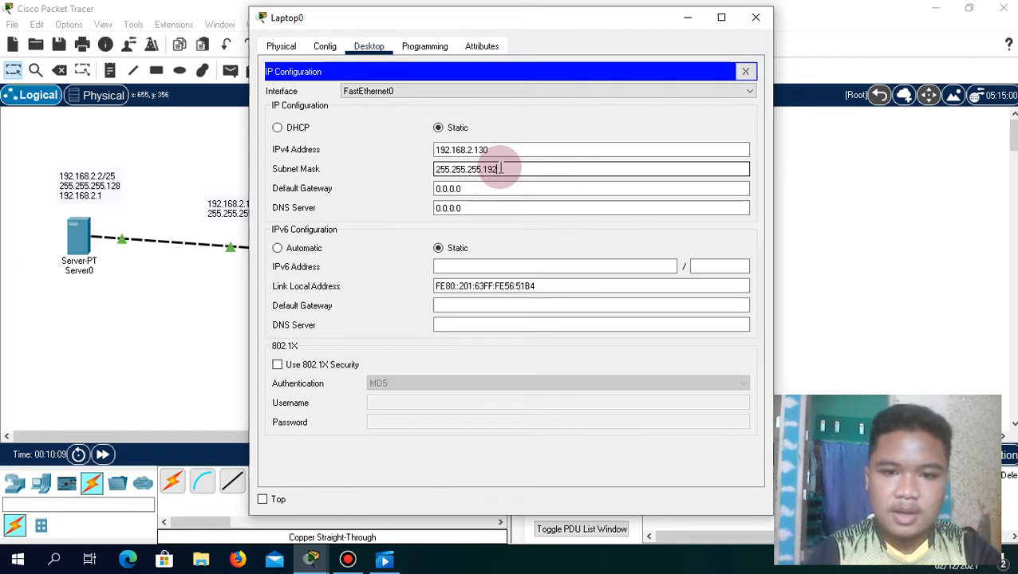
Set Laptop0's IPv4 default gateway to 192.168.2.129 and minimize its window
left_click(491, 190)
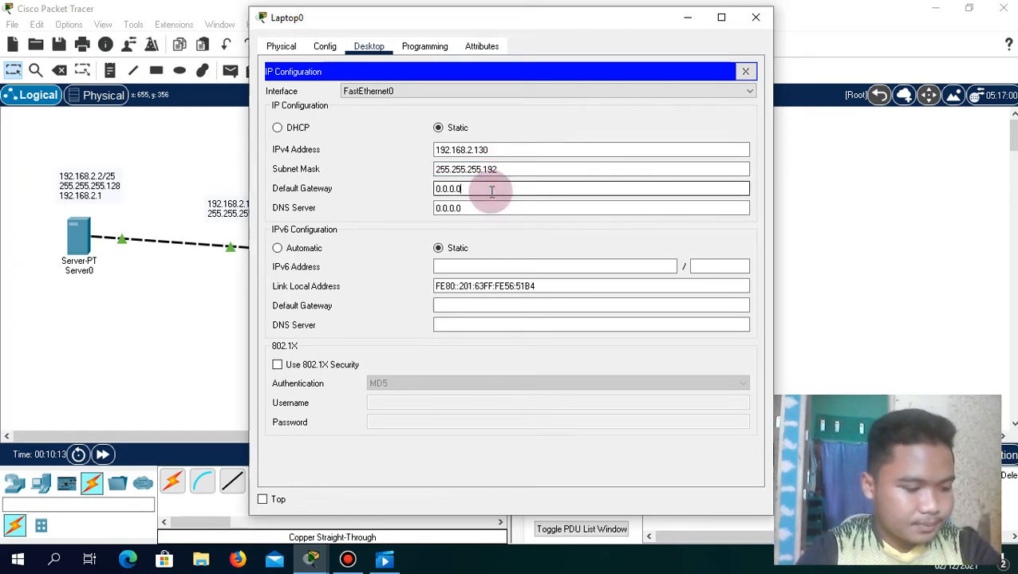
key("BackSpace")
key("BackSpace")
key("BackSpace")
key("BackSpace")
key("BackSpace")
key("BackSpace")
key("BackSpace")
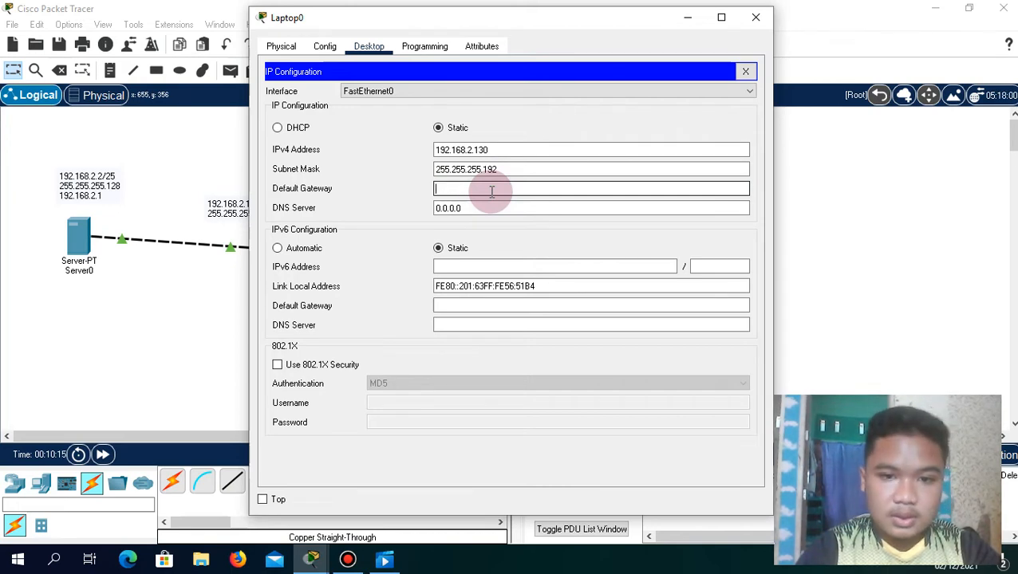
type("192")
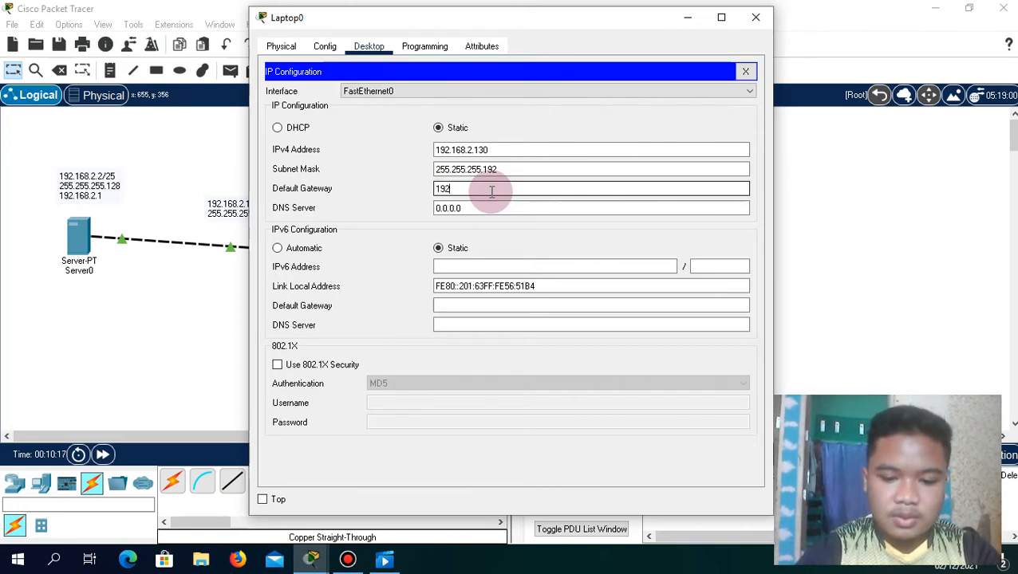
type(".16")
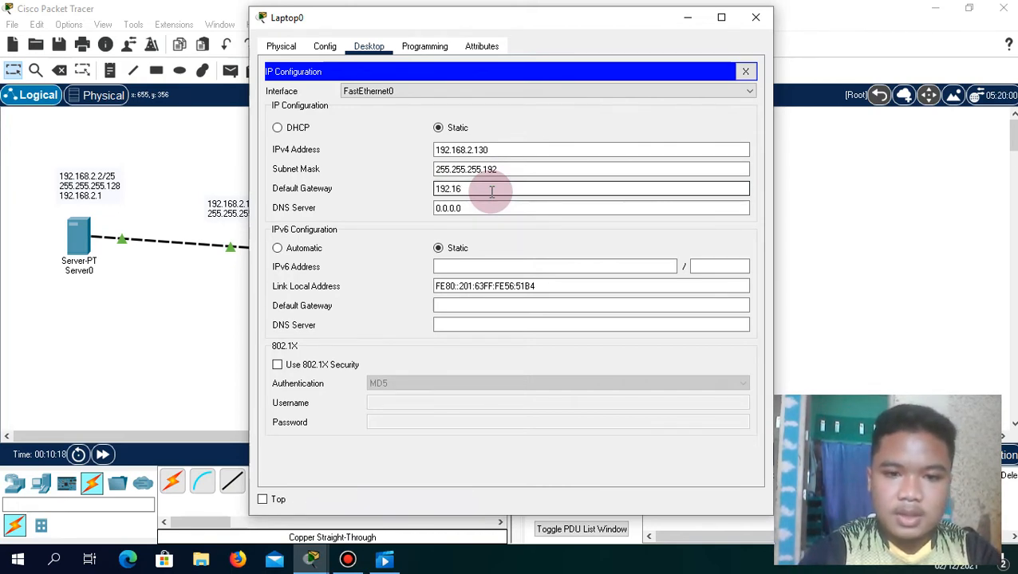
type("8.")
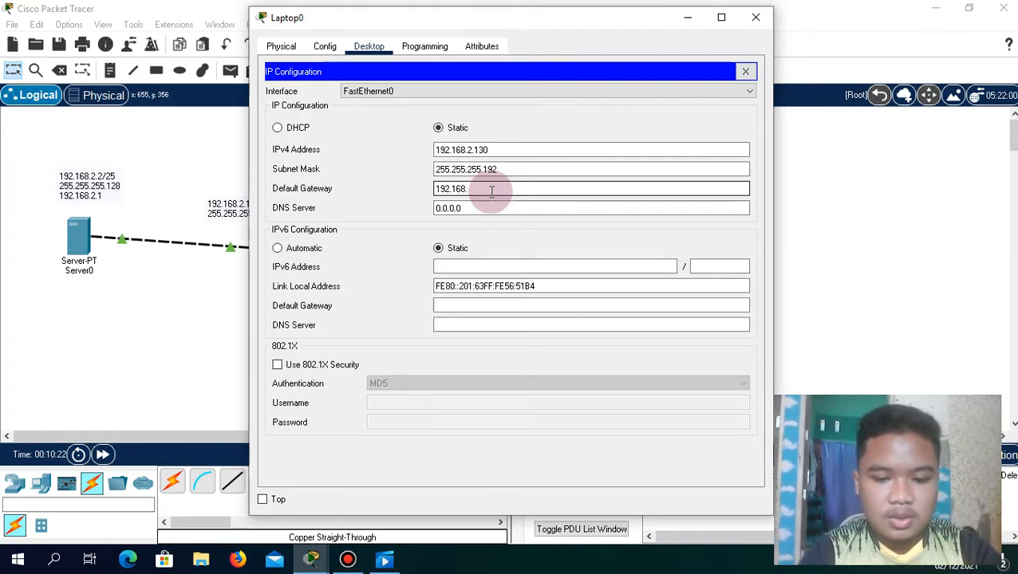
type("2.129")
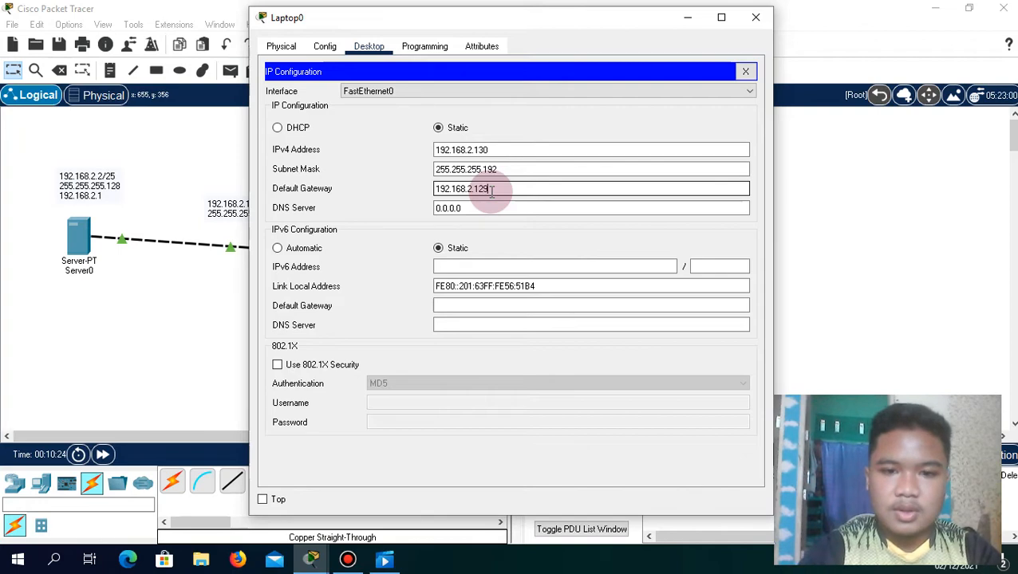
left_click(686, 20)
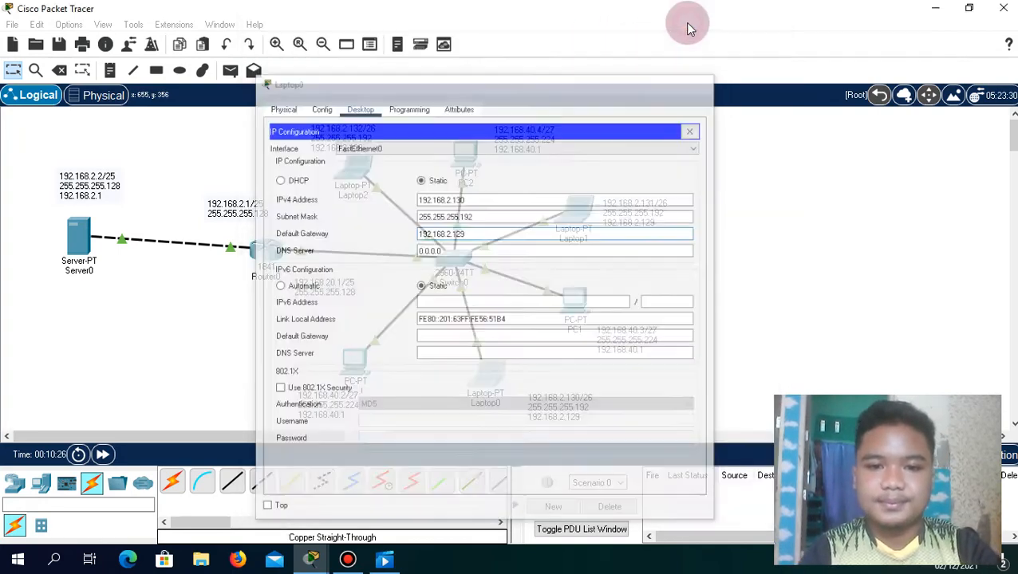
Open PC1's device window from the topology
left_click(577, 298)
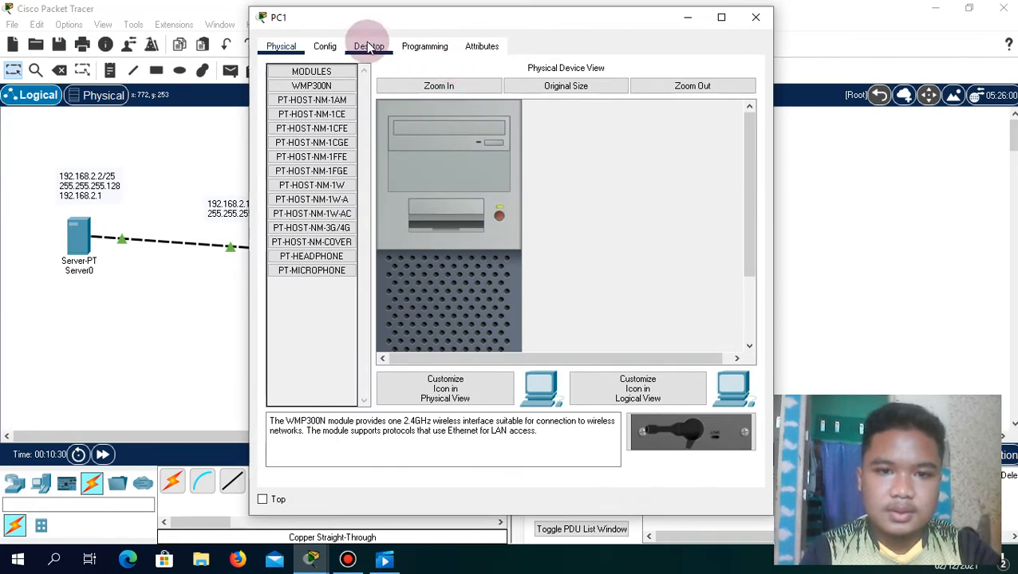
Open PC1's IP configuration and set its static IPv4 address to 192.168.40.3
left_click(368, 48)
left_click(318, 103)
left_click(449, 143)
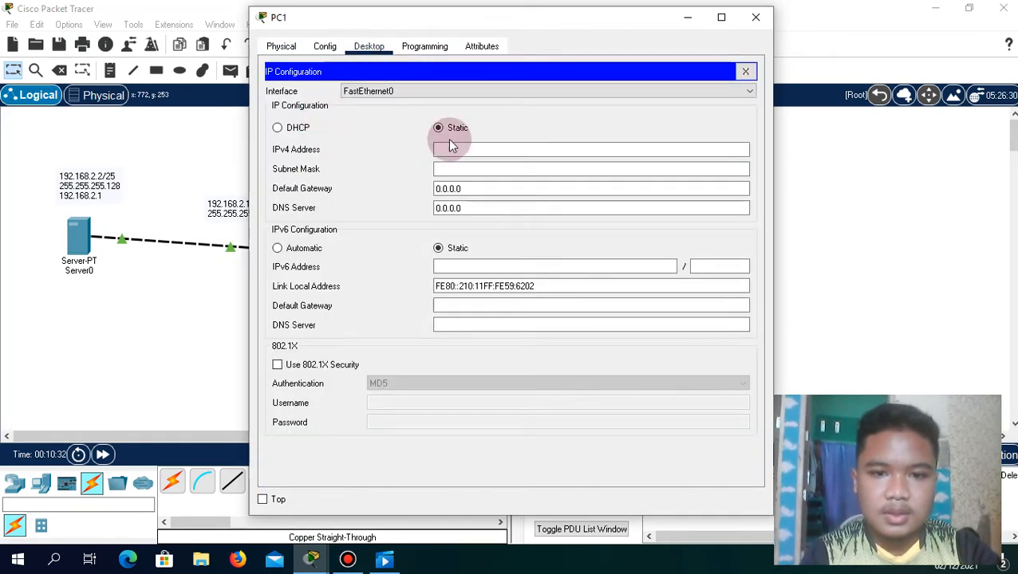
left_click(455, 150)
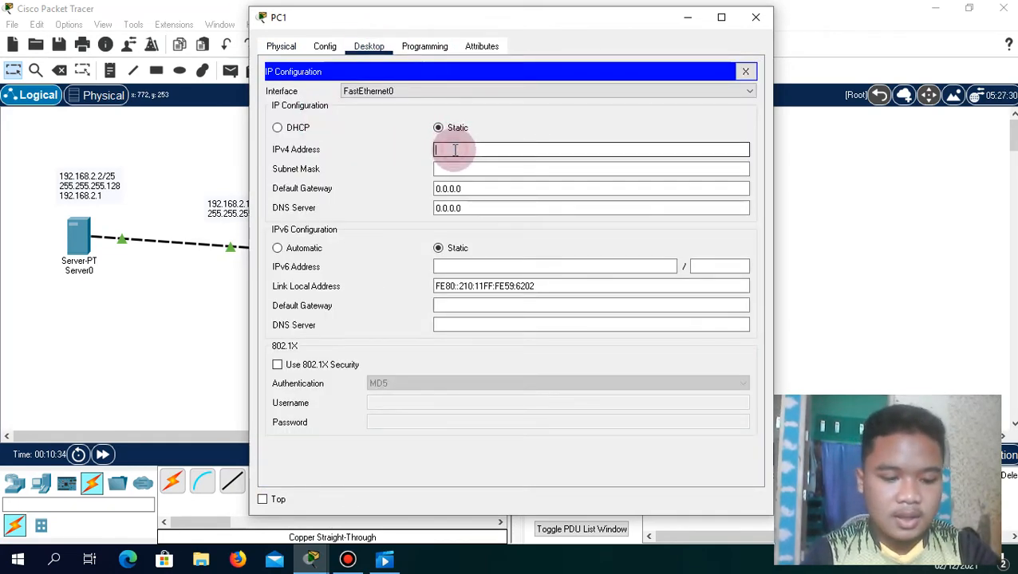
type("192.168.40.1")
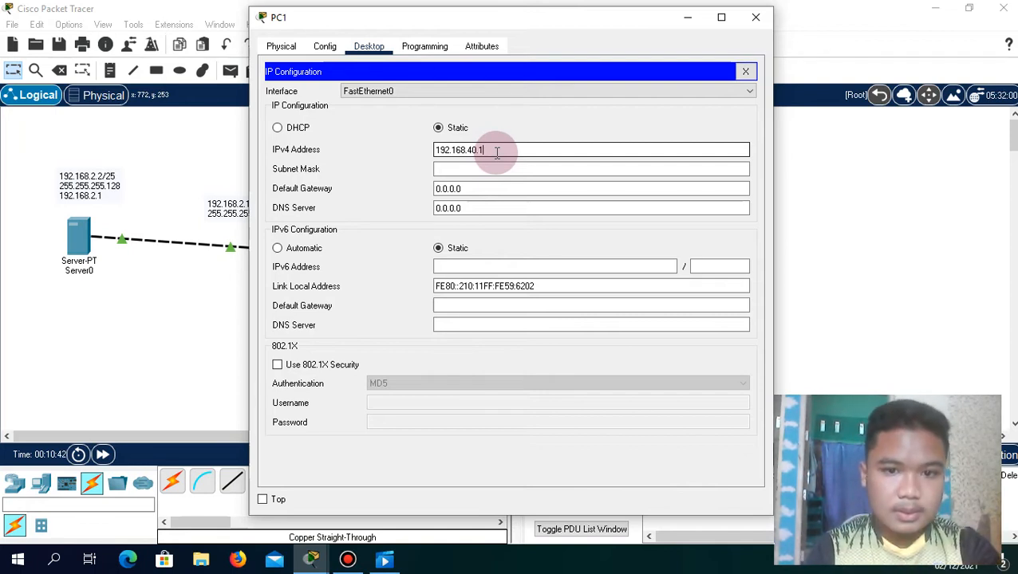
key("BackSpace")
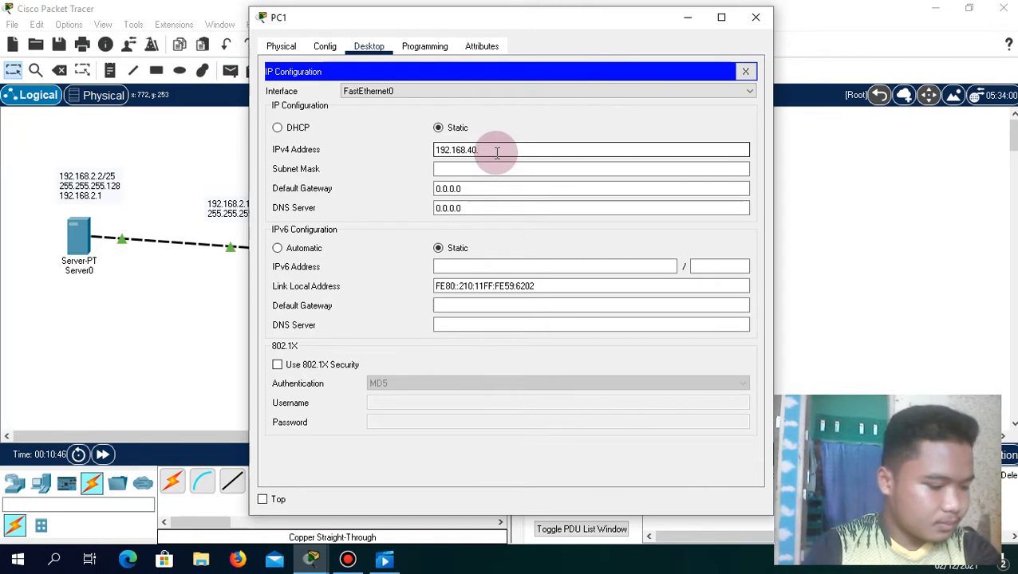
type("3")
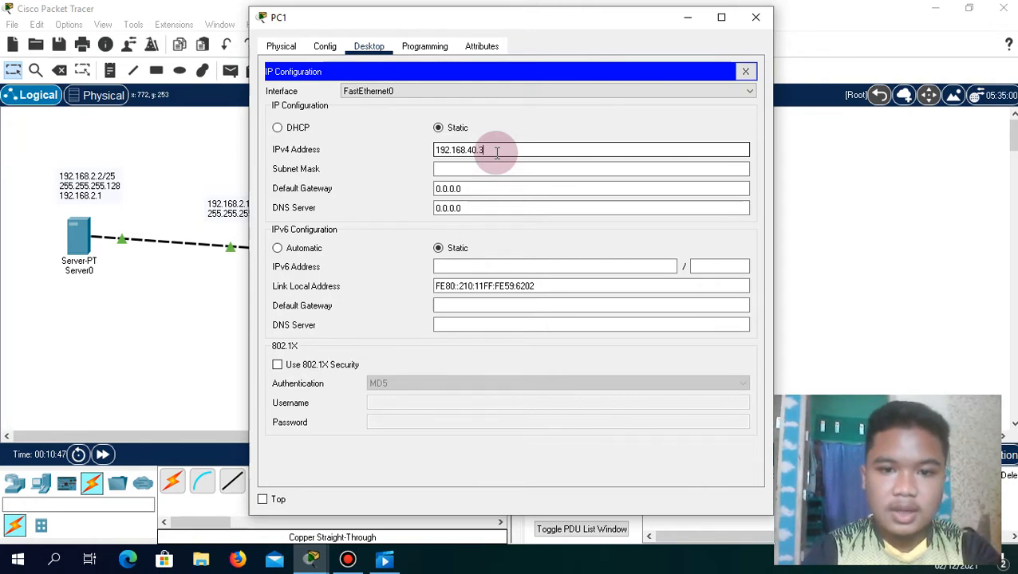
Set PC1's subnet mask to 255.255.255.224
left_click(484, 169)
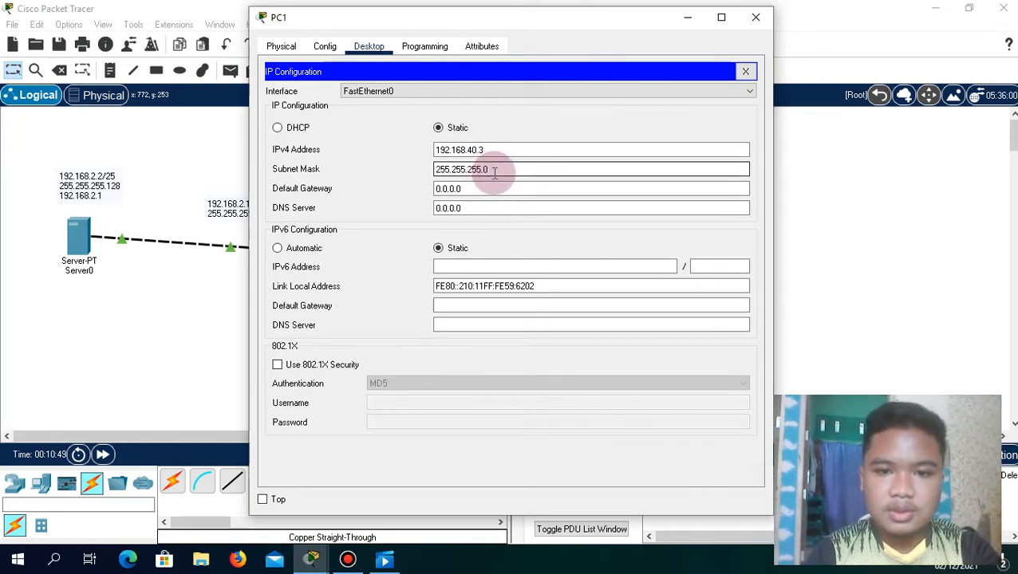
key("BackSpace")
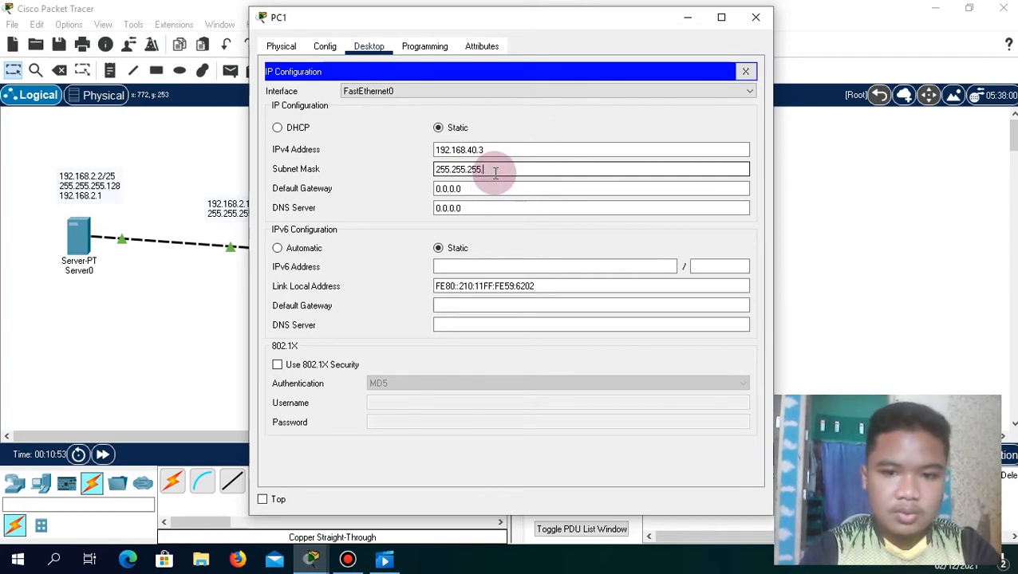
type("22")
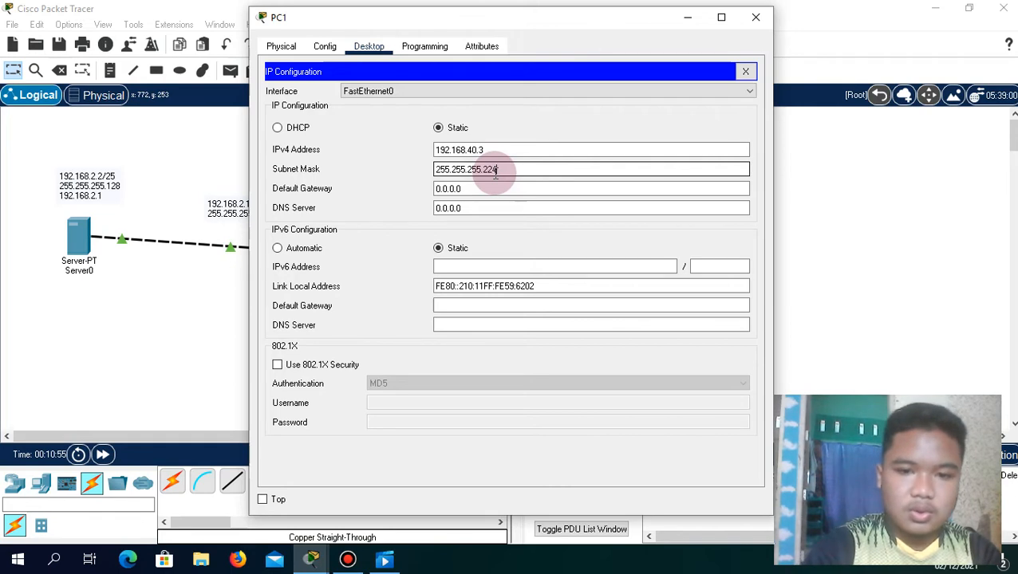
type("4")
Set PC1's default gateway to 192.168.40.1 and minimize its configuration window
left_click(493, 190)
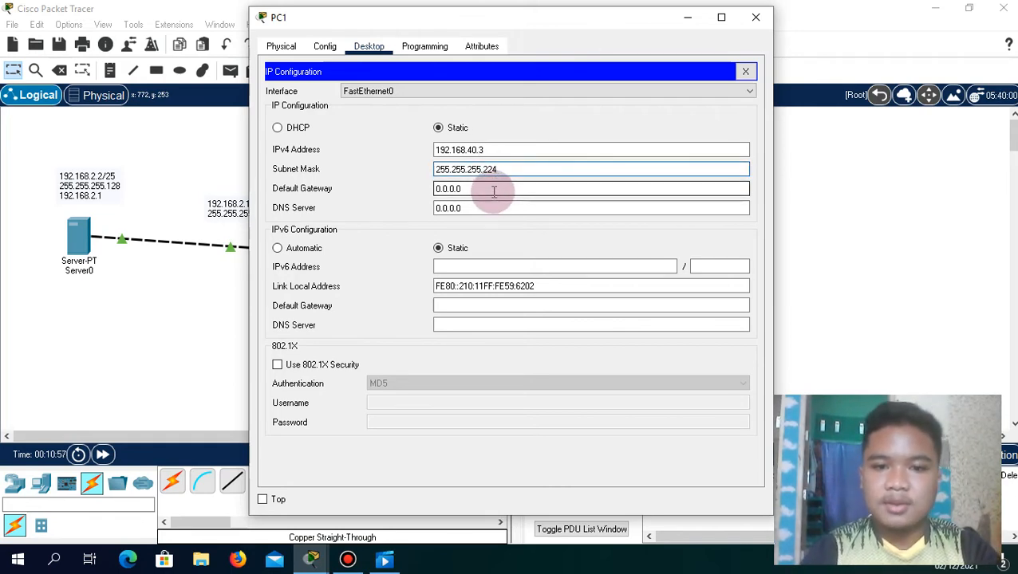
key("BackSpace")
key("BackSpace")
key("BackSpace")
key("BackSpace")
key("BackSpace")
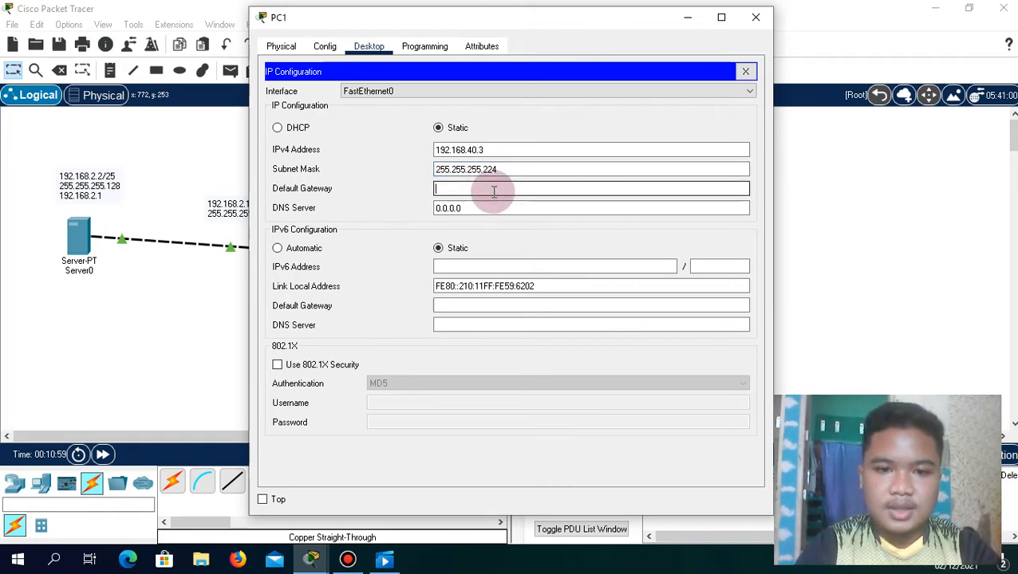
type("192.168.40.1")
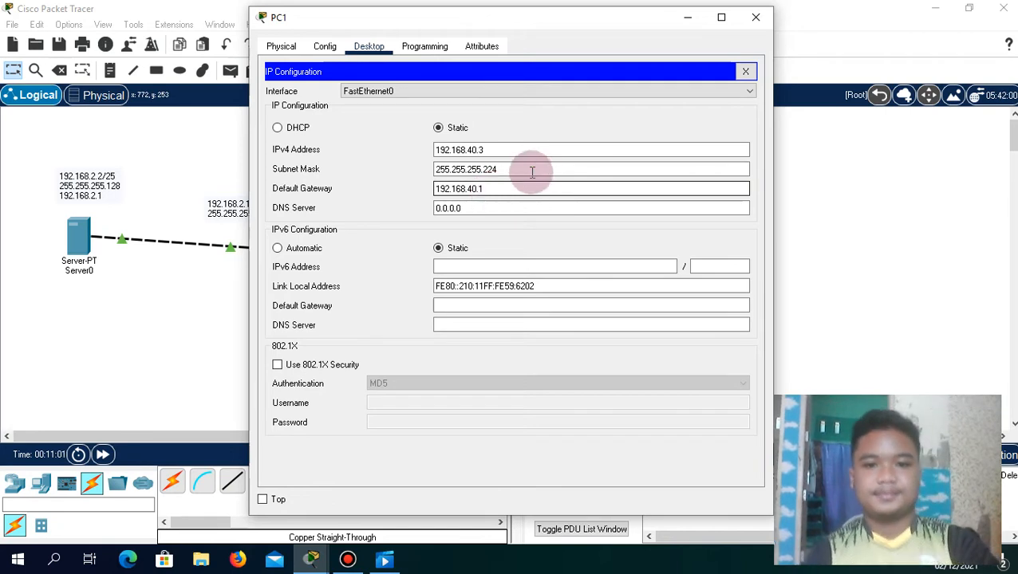
left_click(684, 28)
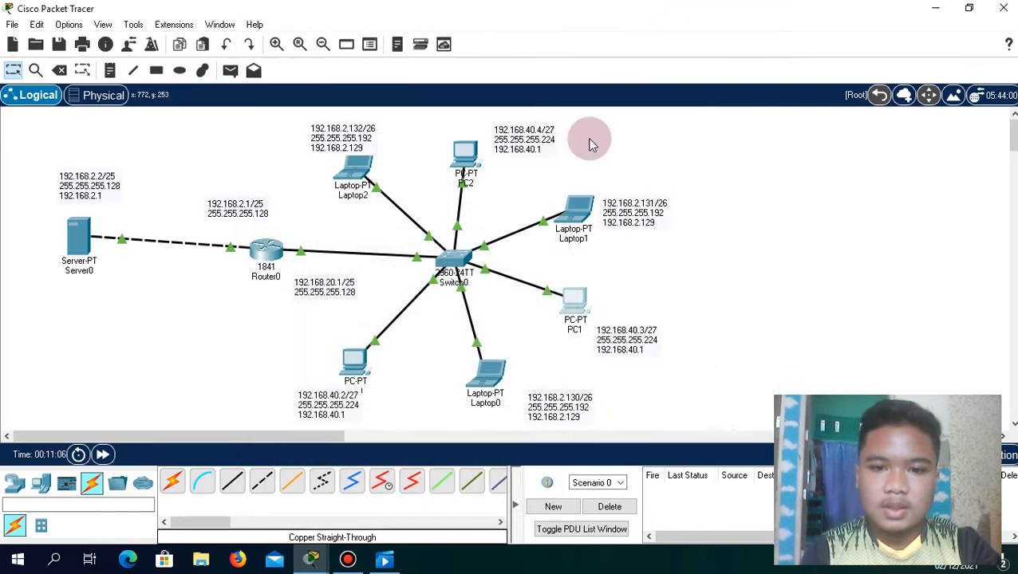
Open Laptop1's IP configuration and set its IPv4 address to 192.168.2.131 with subnet mask 255.255.255.192
left_click(565, 216)
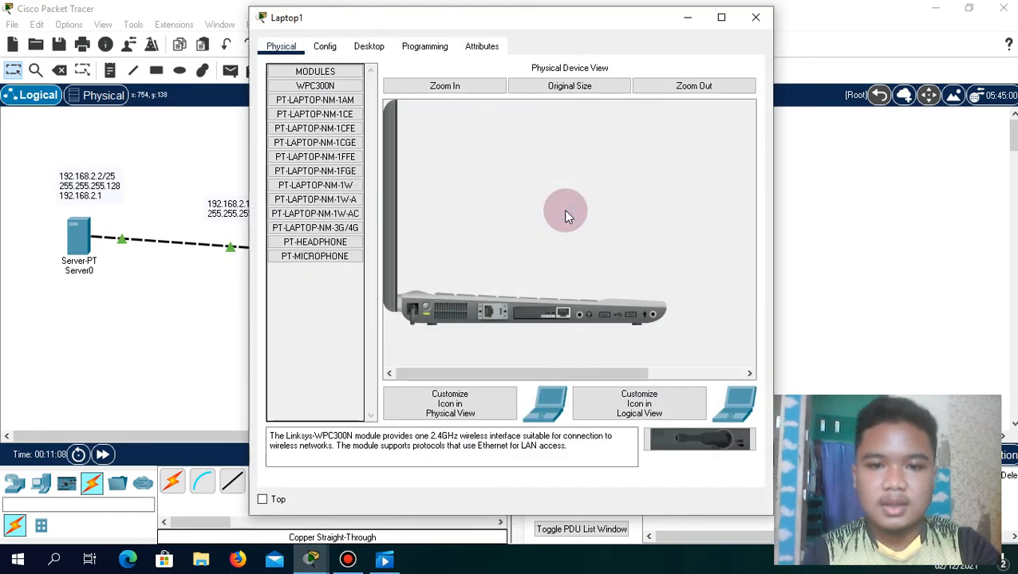
left_click(369, 46)
left_click(323, 109)
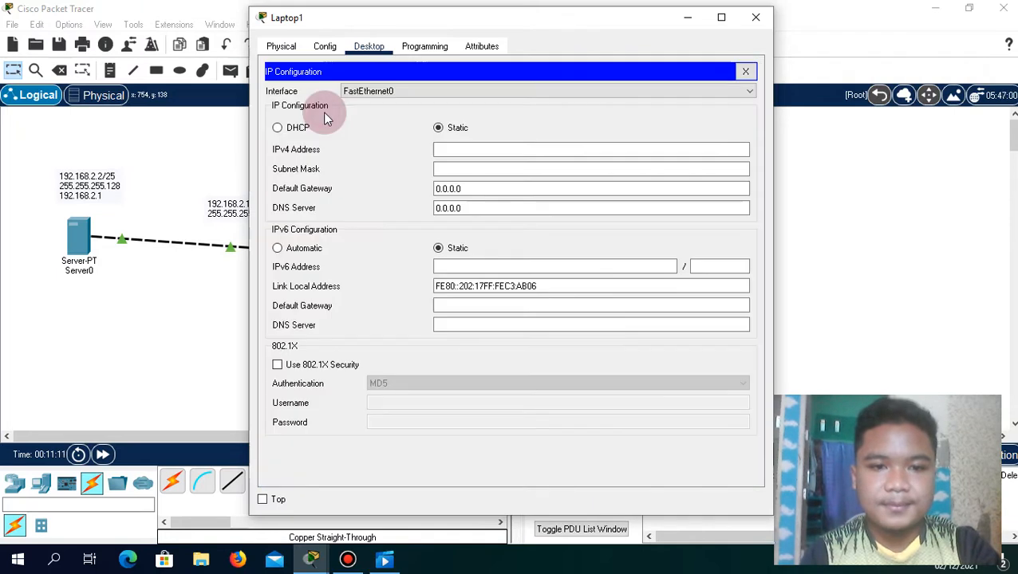
left_click(460, 150)
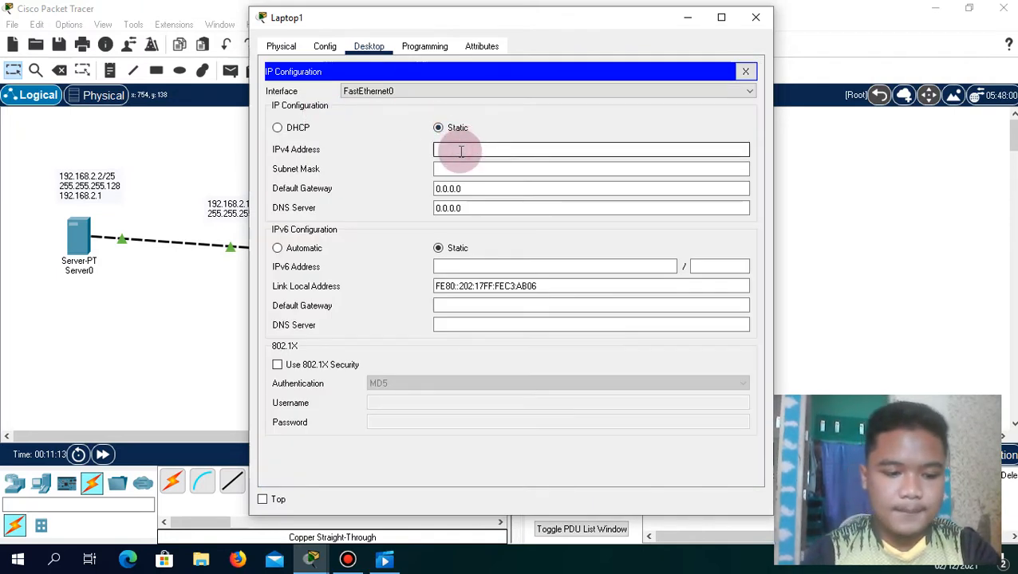
type("192.16")
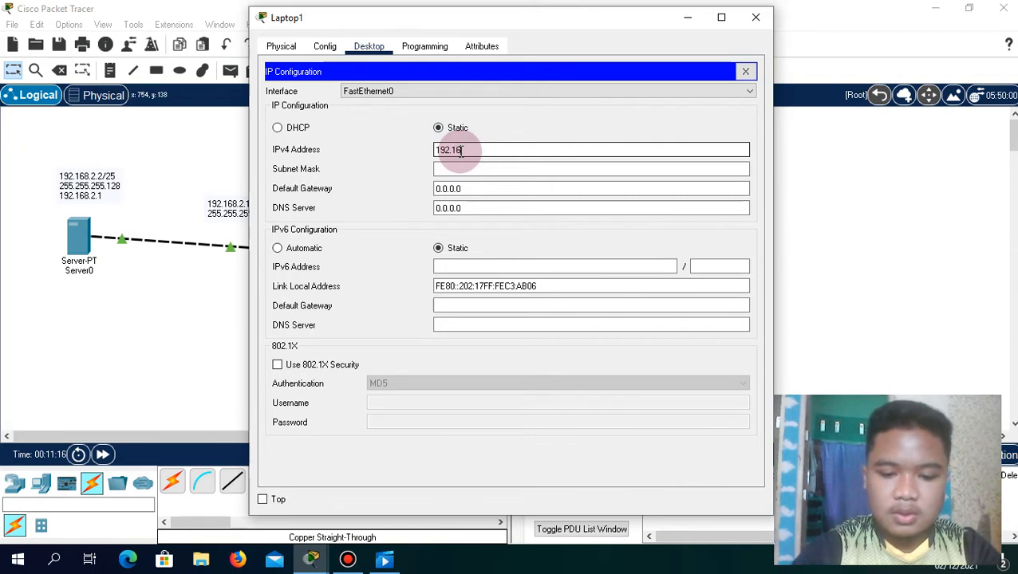
type("8.")
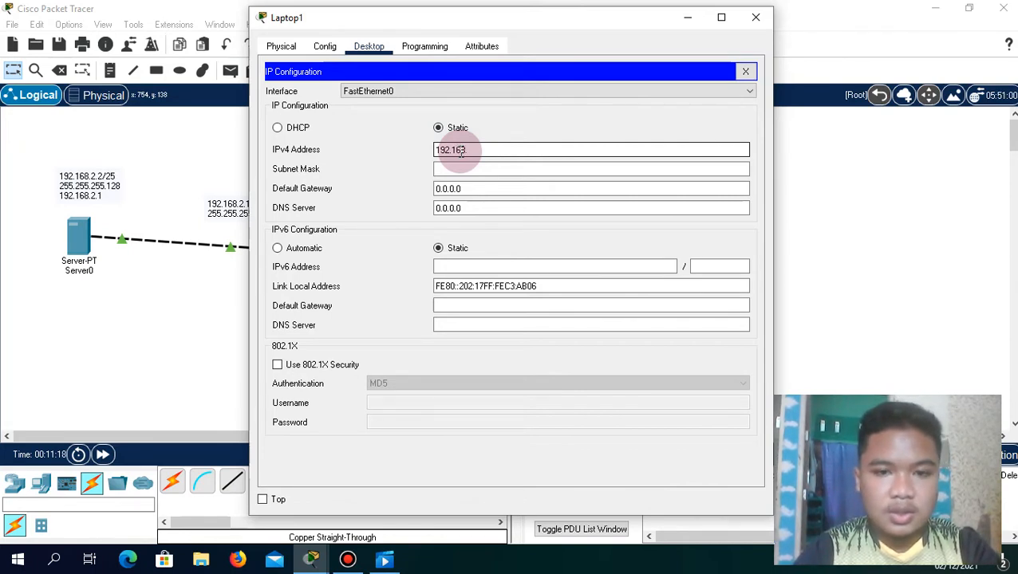
type("2.131")
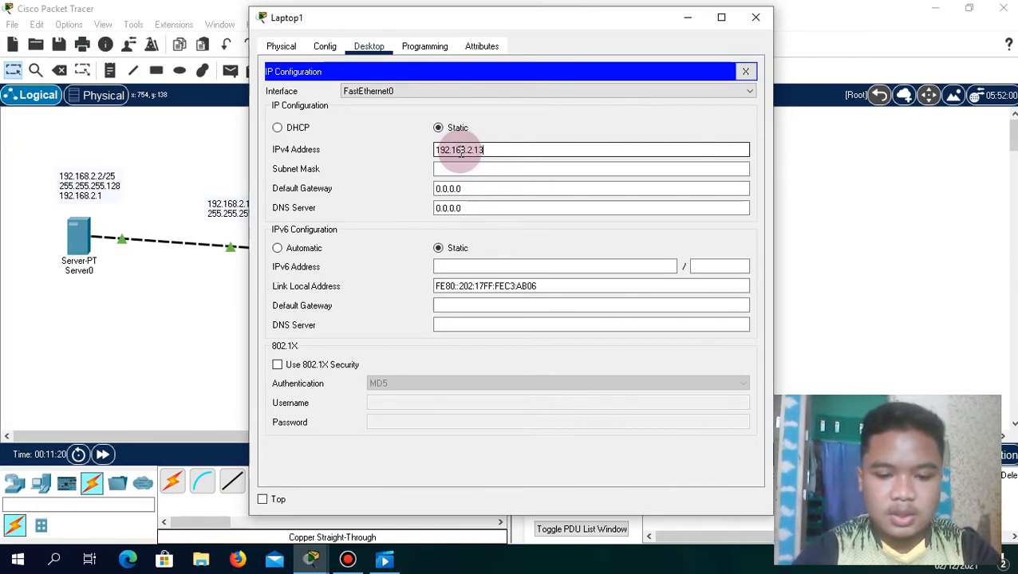
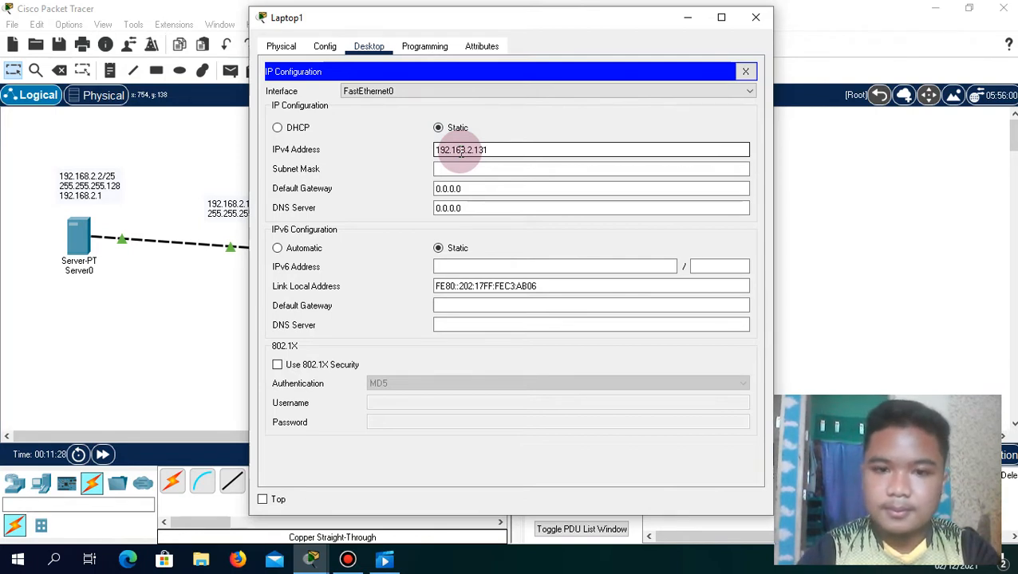
key("Return")
left_click(502, 170)
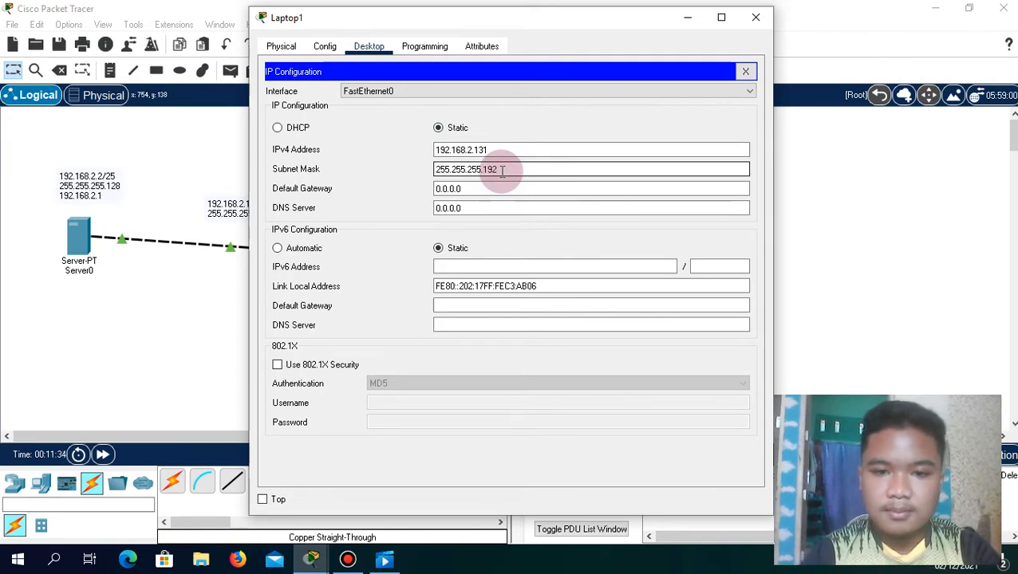
Set Laptop1's default gateway to 192.168.2.129 and minimize its configuration window
left_click(494, 189)
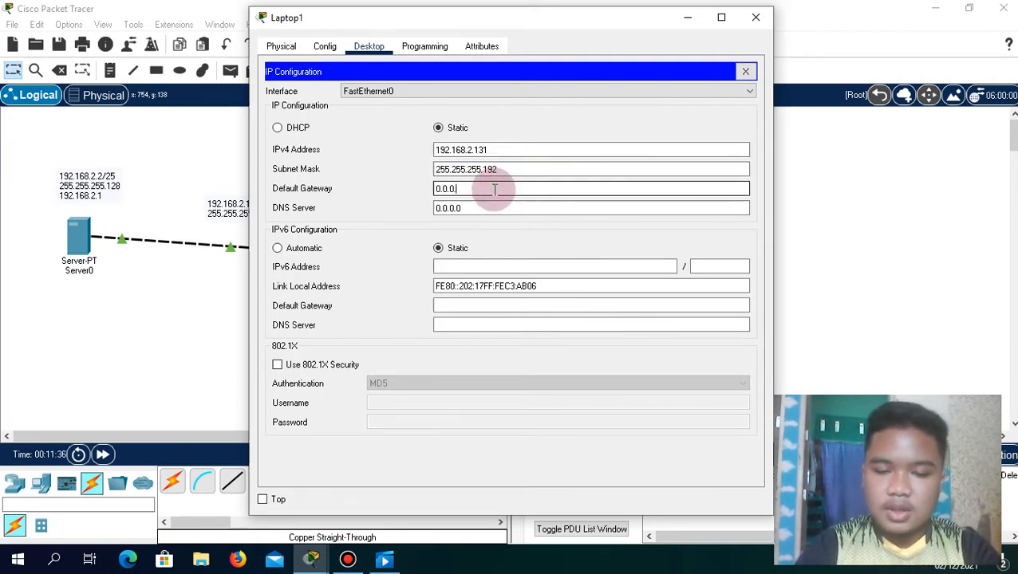
key("BackSpace")
key("BackSpace")
key("BackSpace")
key("BackSpace")
key("BackSpace")
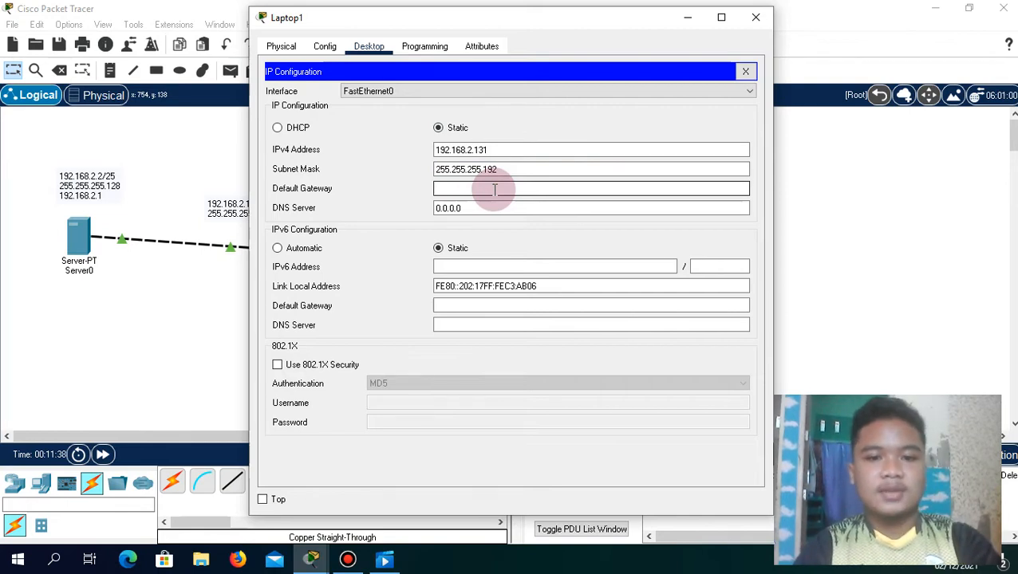
type("19")
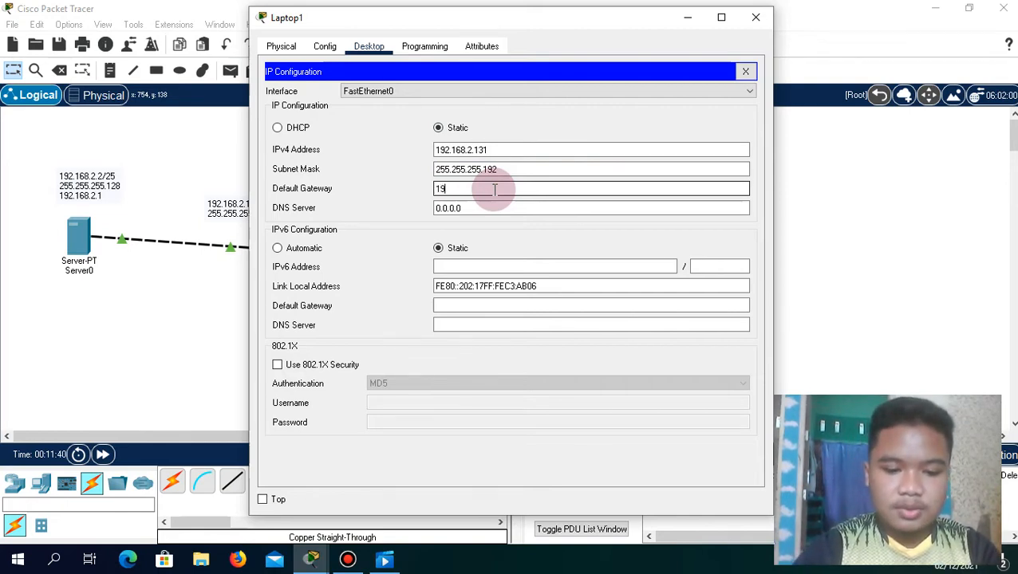
type("2.168")
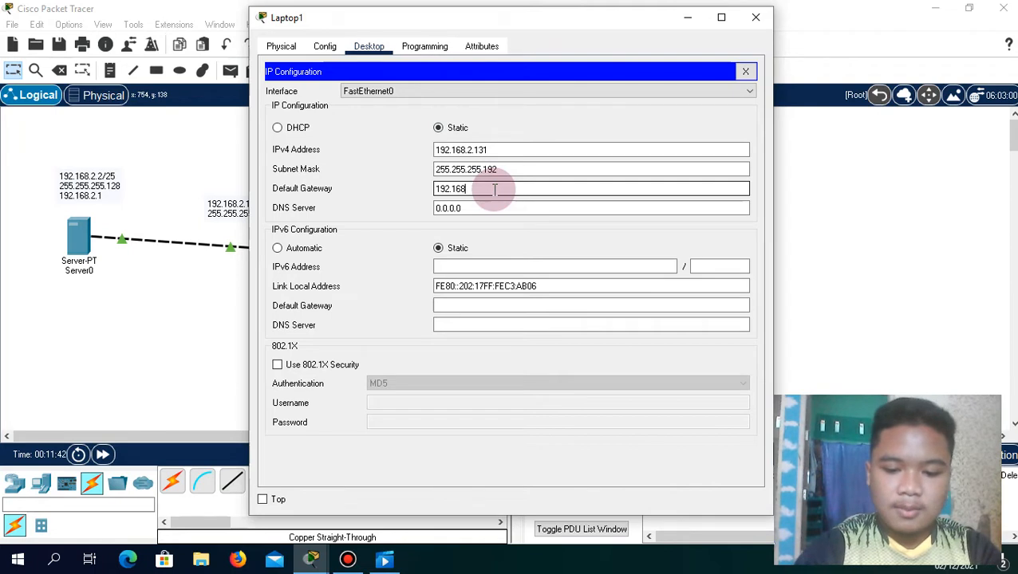
type(".2.129")
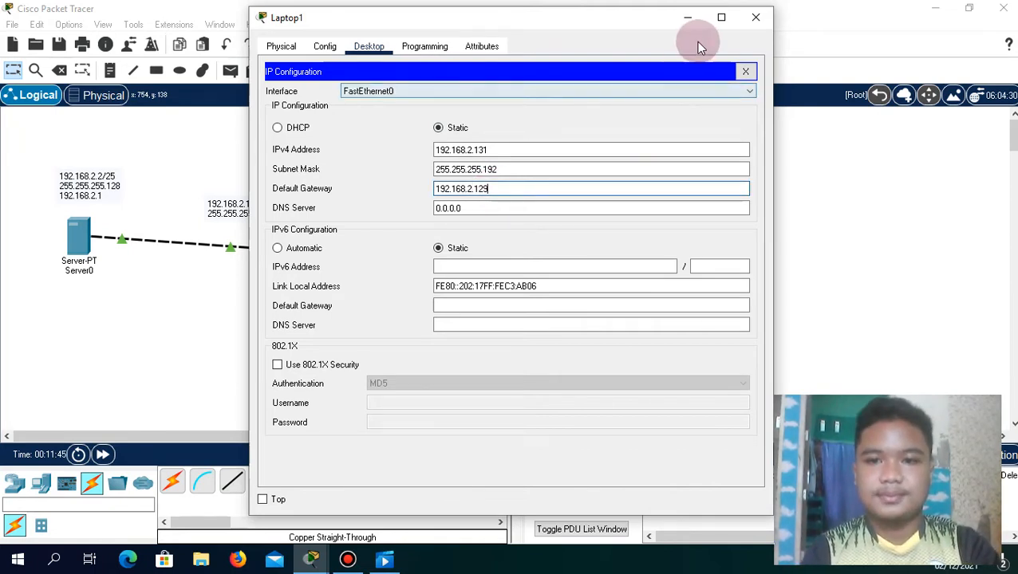
left_click(688, 24)
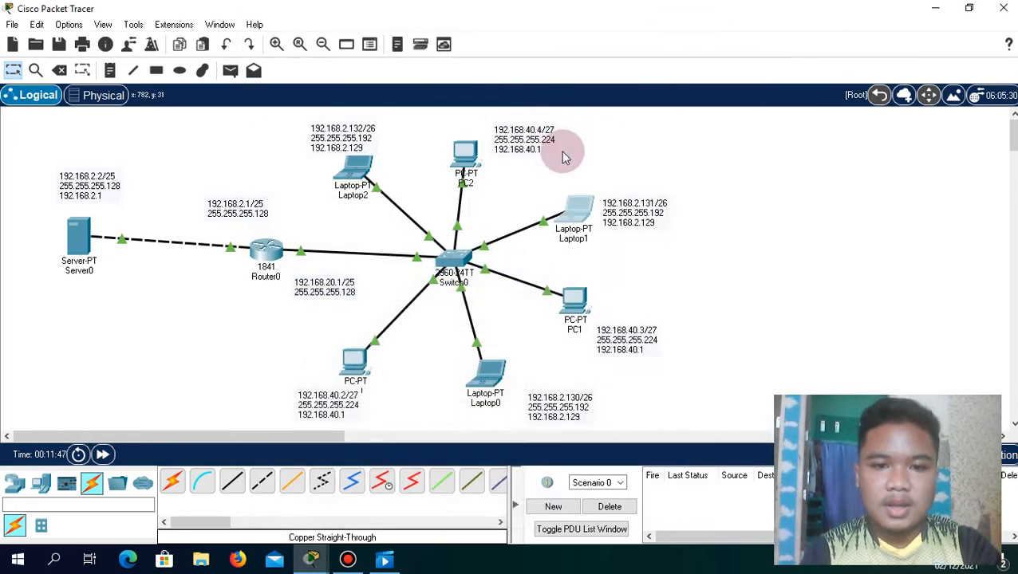
Open PC2's IP configuration and set its static IPv4 address to 192.168.40.4
left_click(468, 158)
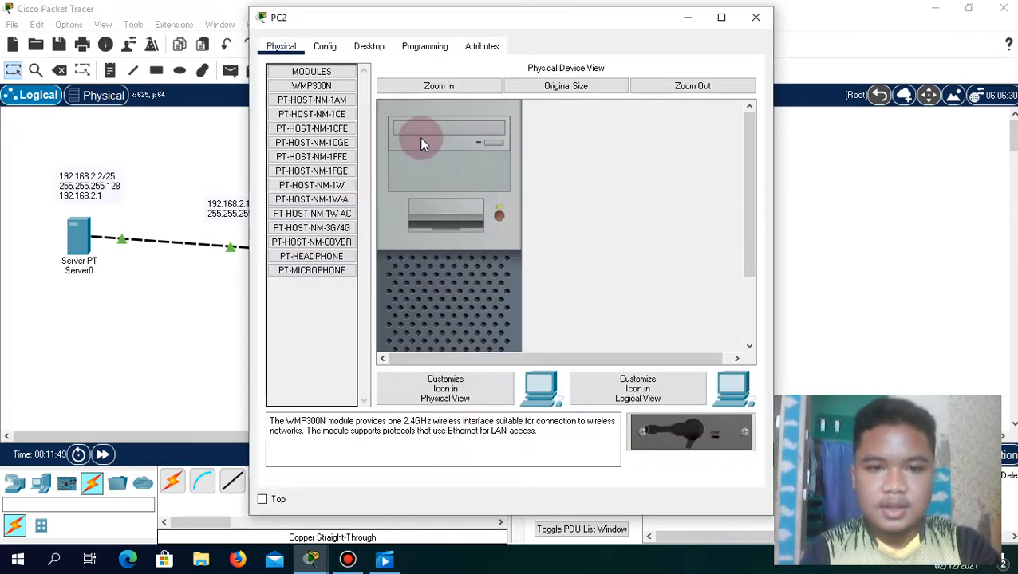
left_click(381, 48)
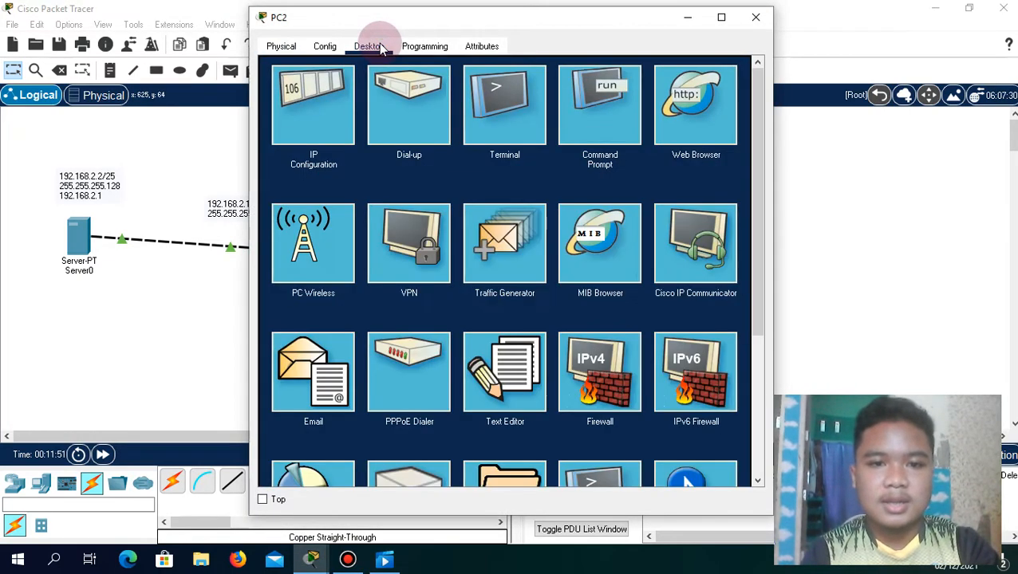
left_click(318, 104)
left_click(455, 148)
left_click(456, 149)
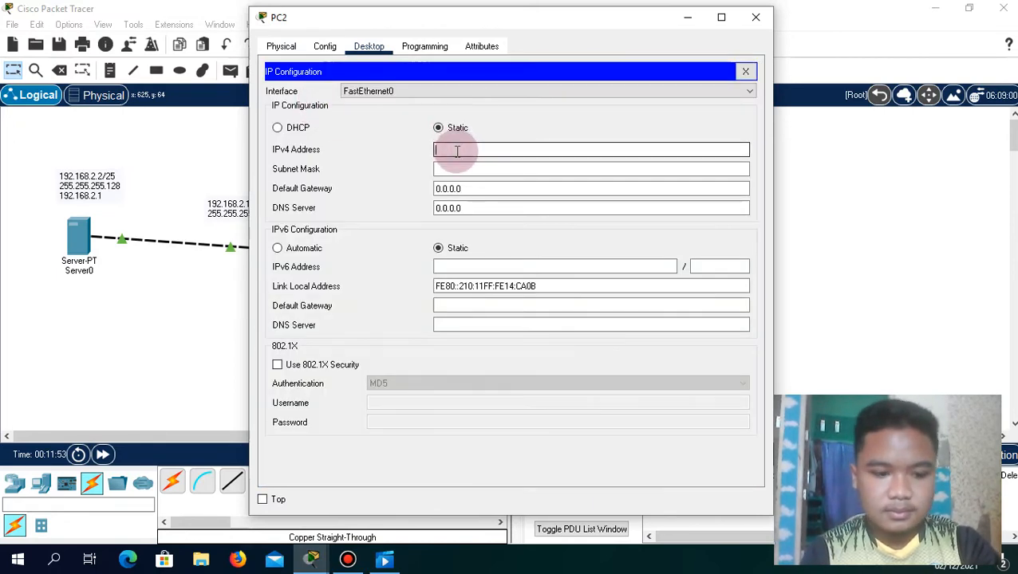
type("192.168.40.1")
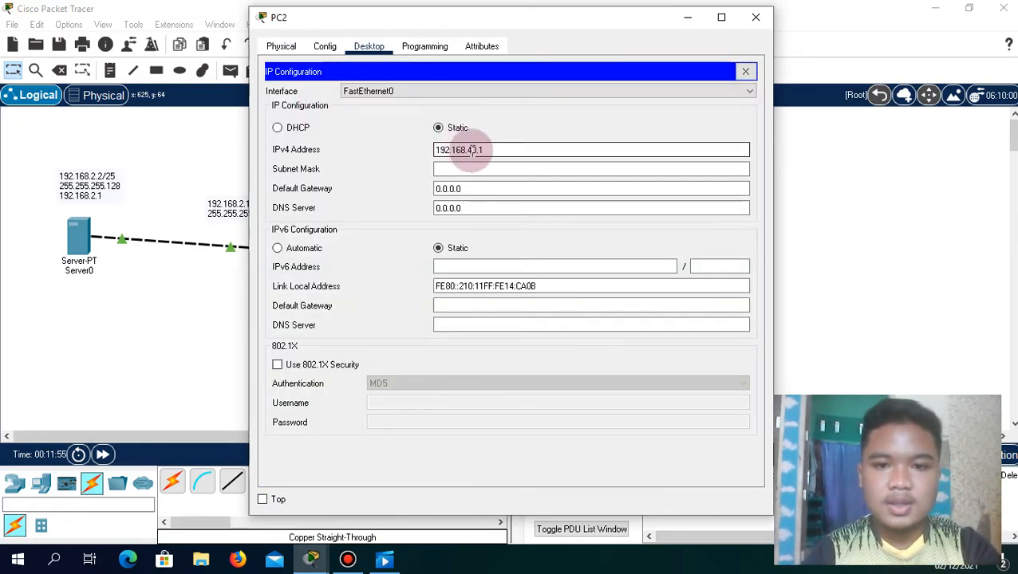
key("BackSpace")
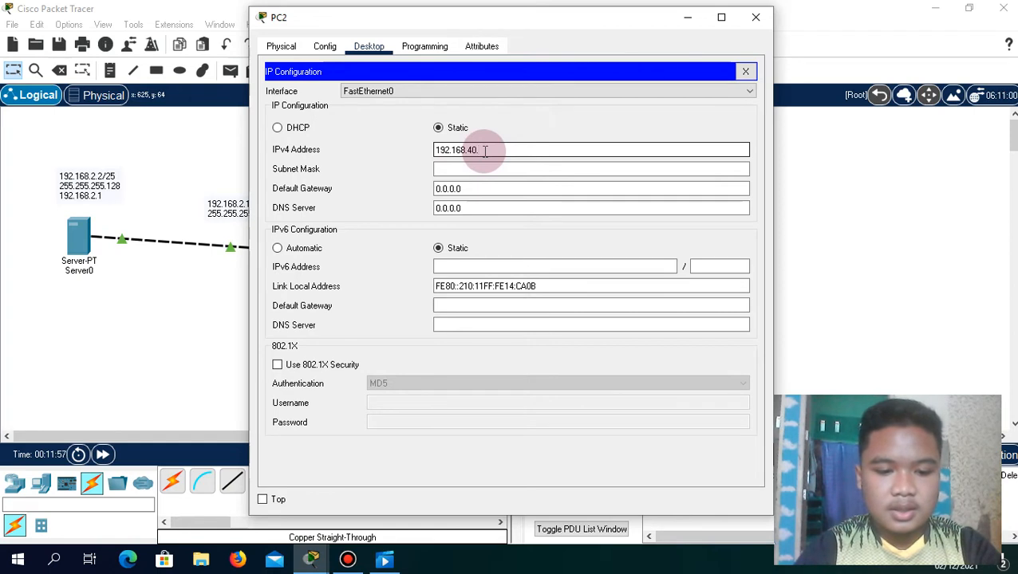
type("4")
Set PC2's subnet mask to 255.255.255.224
left_click(484, 169)
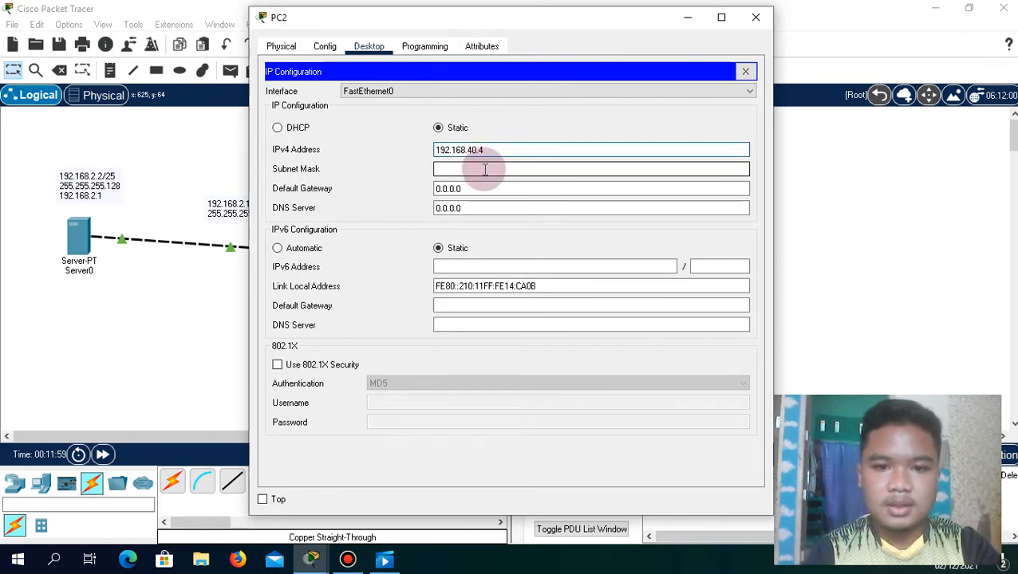
key("BackSpace")
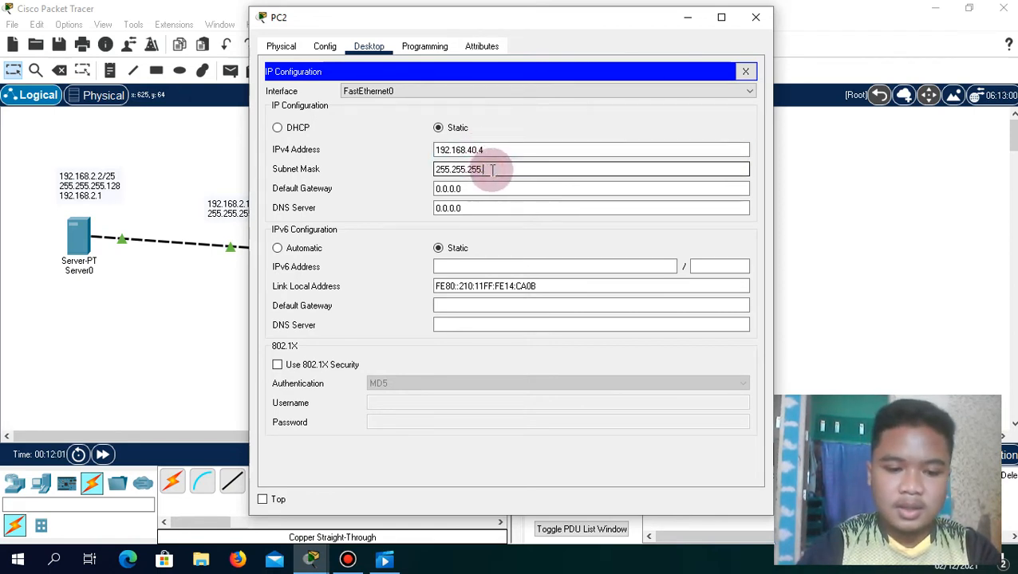
type("128")
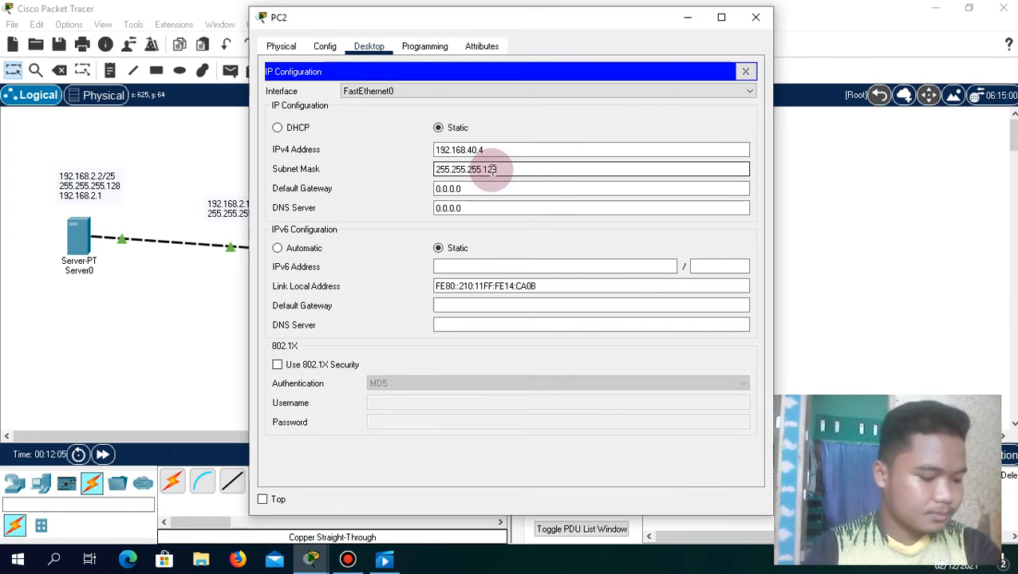
key("BackSpace")
key("BackSpace")
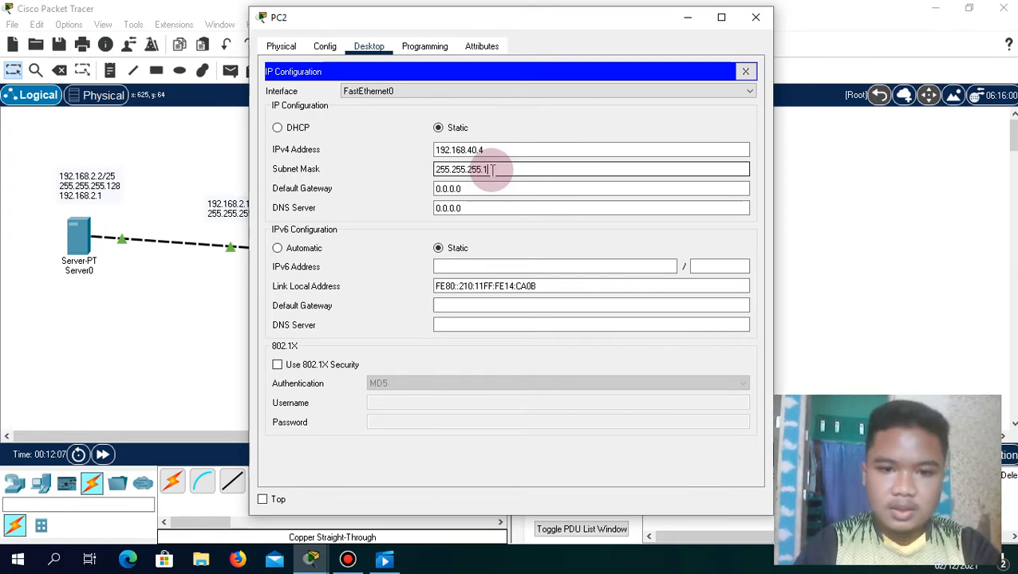
type("224")
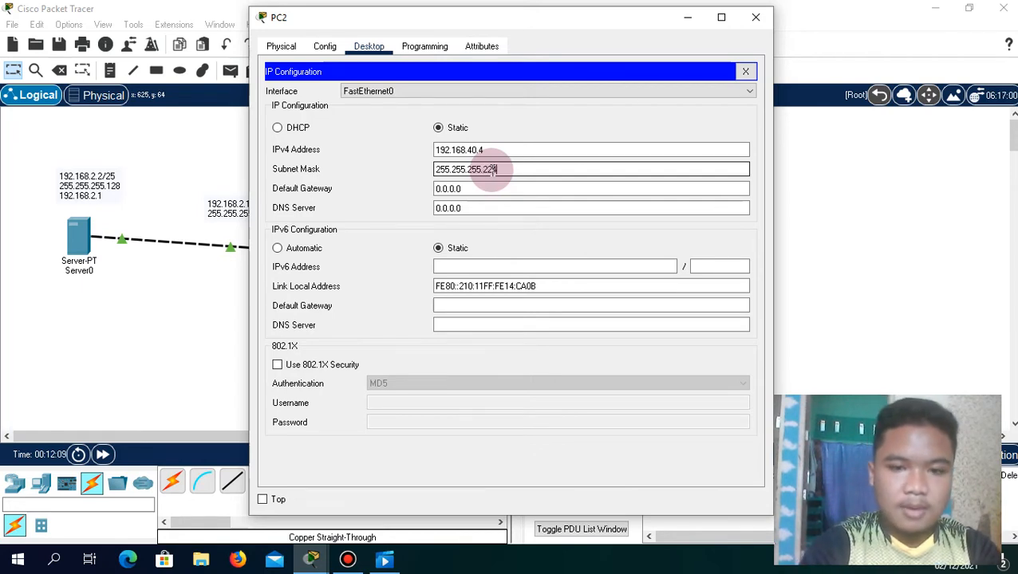
Set PC2's default gateway to 192.168.40.1 and minimize its configuration window
left_click(499, 188)
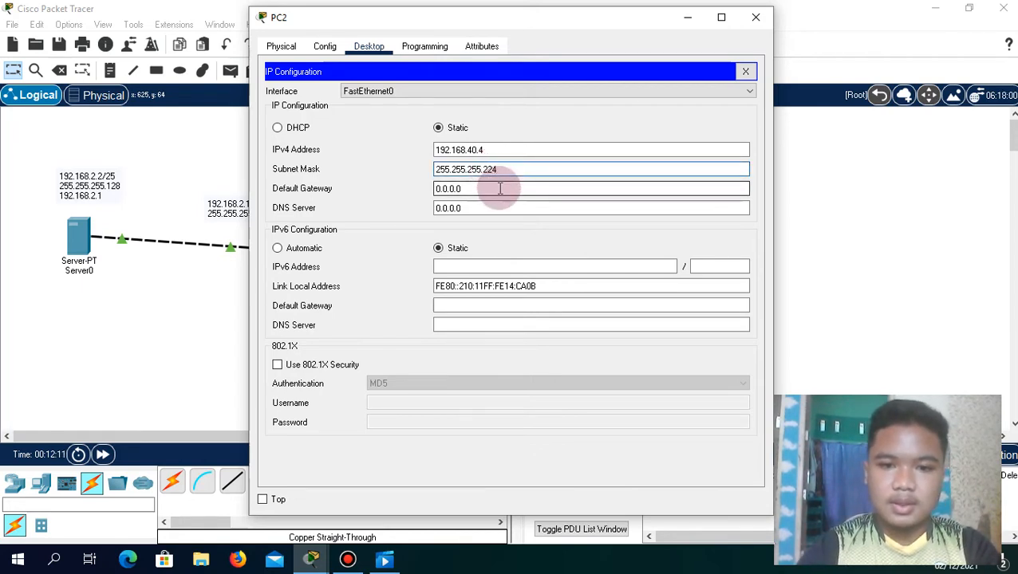
left_click(500, 189)
key("BackSpace")
key("BackSpace")
key("BackSpace")
key("BackSpace")
key("BackSpace")
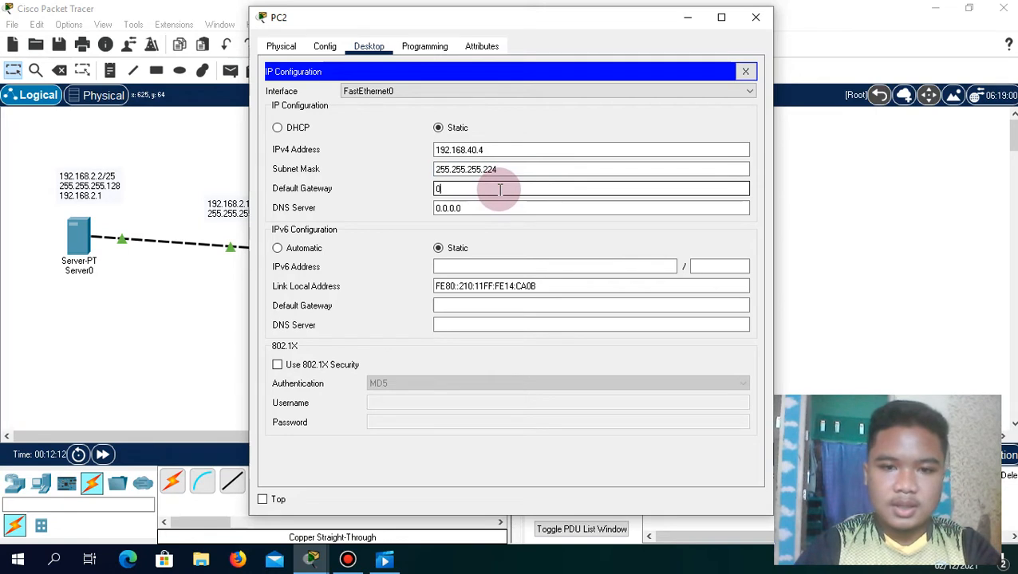
type("192.168.40.1")
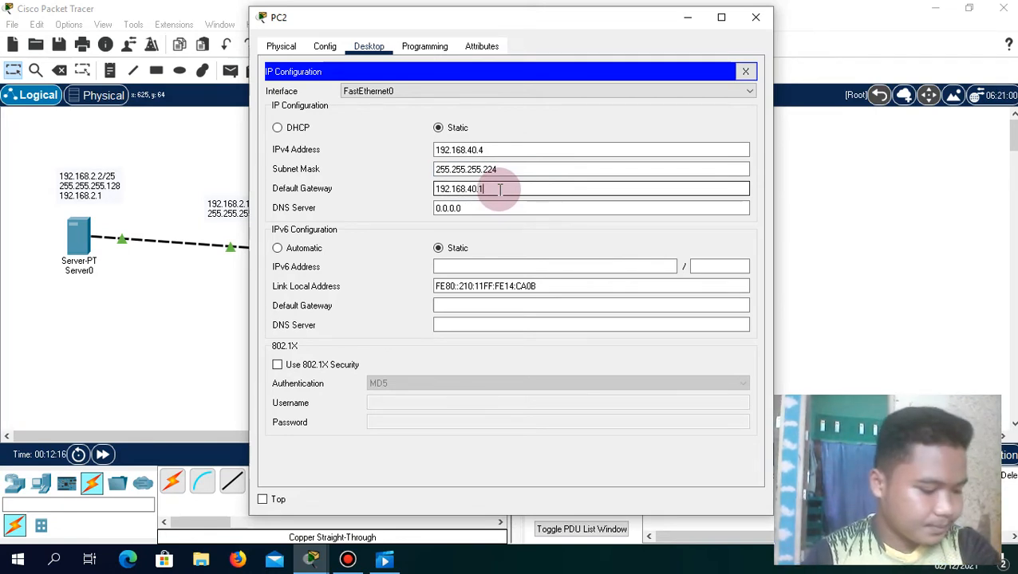
left_click(687, 19)
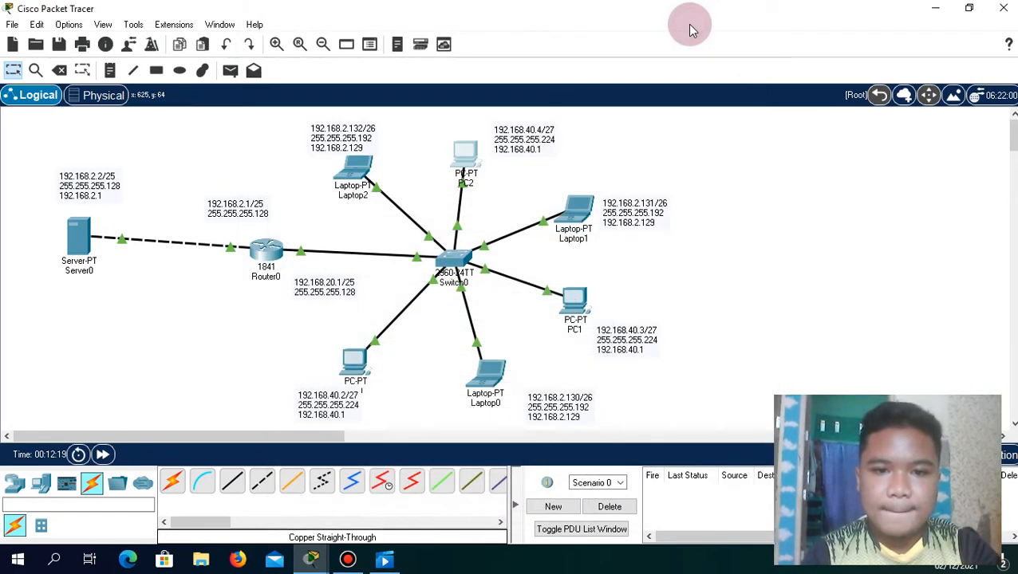
Open Laptop2's IP configuration and set its IPv4 address to 192.168.2.132 with subnet mask 255.255.255.192
left_click(353, 169)
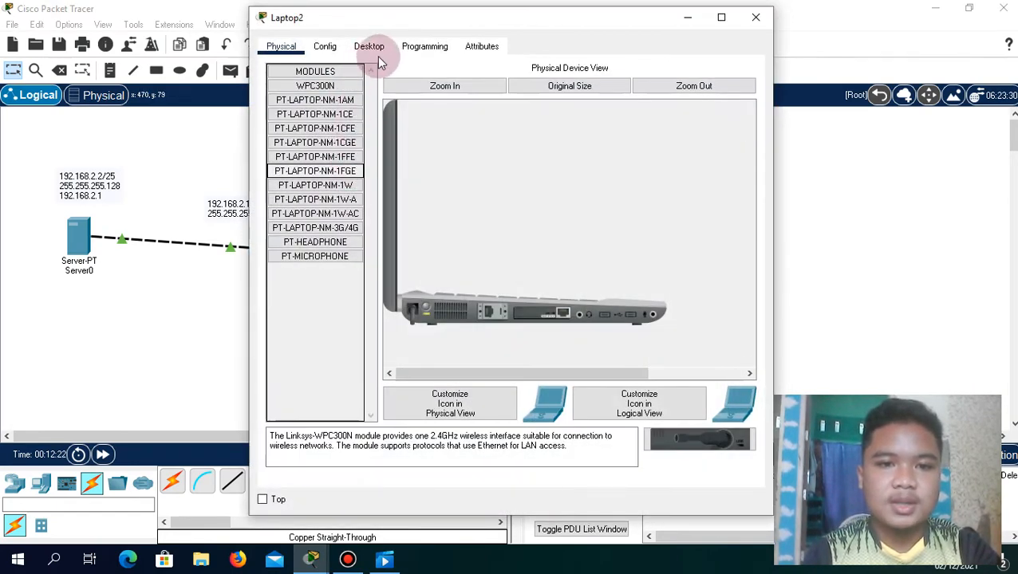
left_click(370, 46)
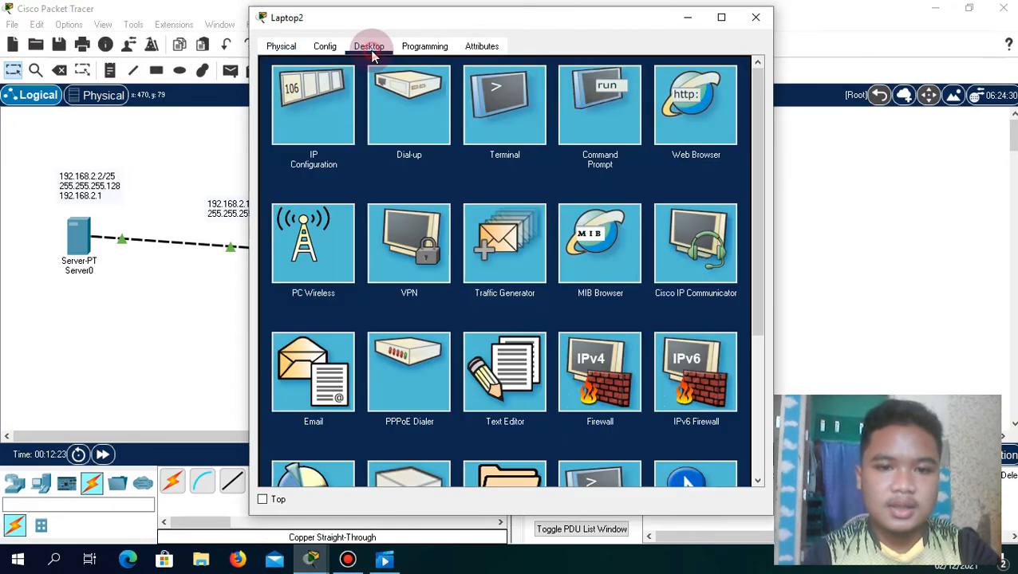
left_click(314, 104)
left_click(457, 146)
left_click(456, 151)
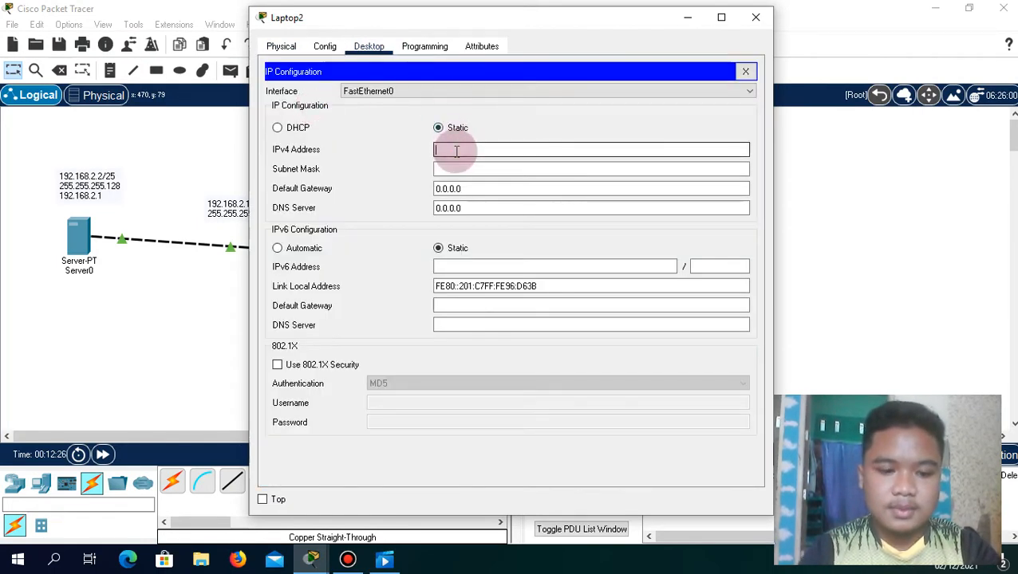
type("192.168.2.")
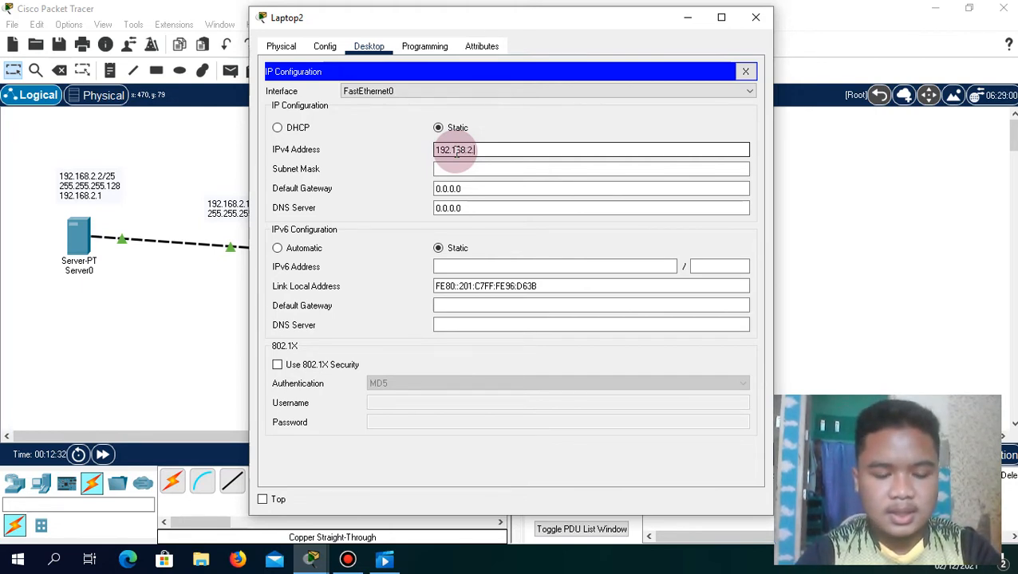
type("132")
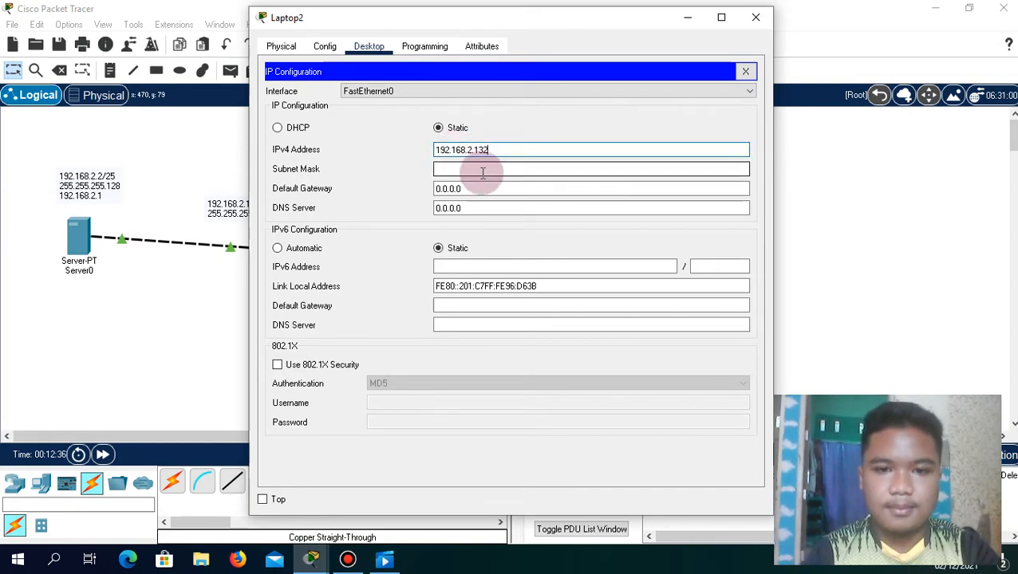
left_click(479, 169)
key("BackSpace")
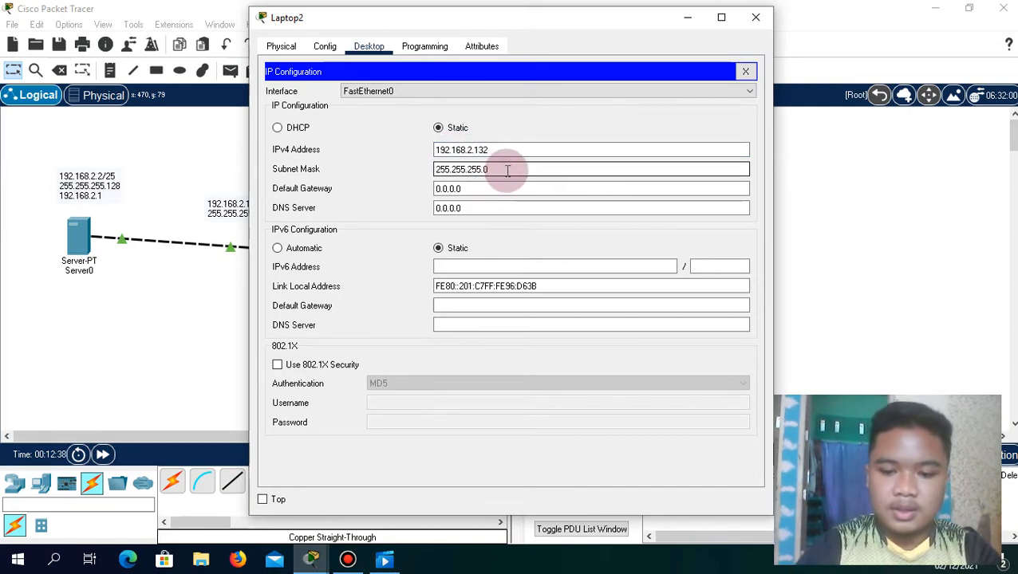
type("192")
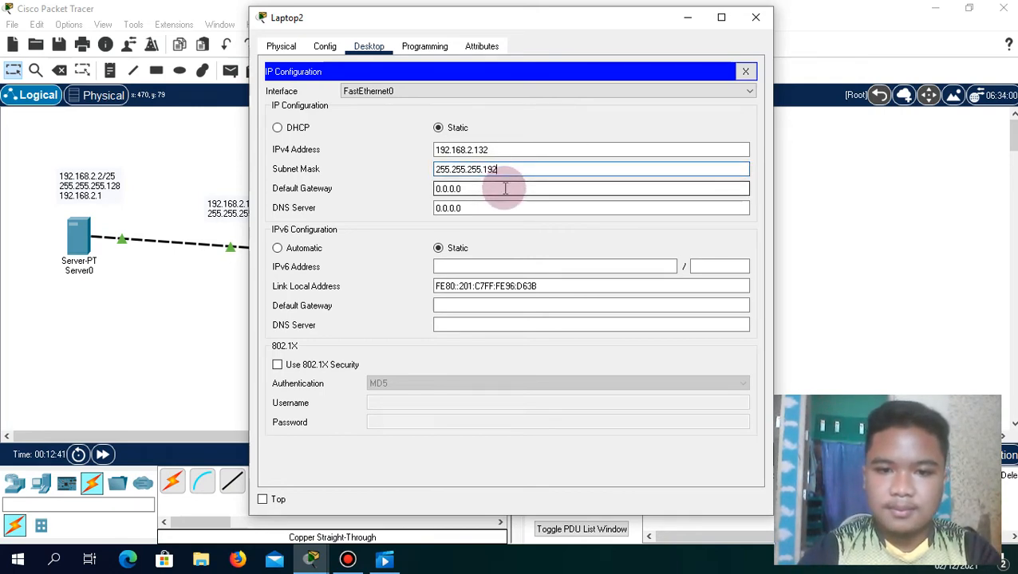
Set Laptop2's default gateway to 192.168.2.129 and minimize its configuration window
left_click(505, 189)
key("BackSpace")
key("BackSpace")
key("BackSpace")
key("BackSpace")
key("BackSpace")
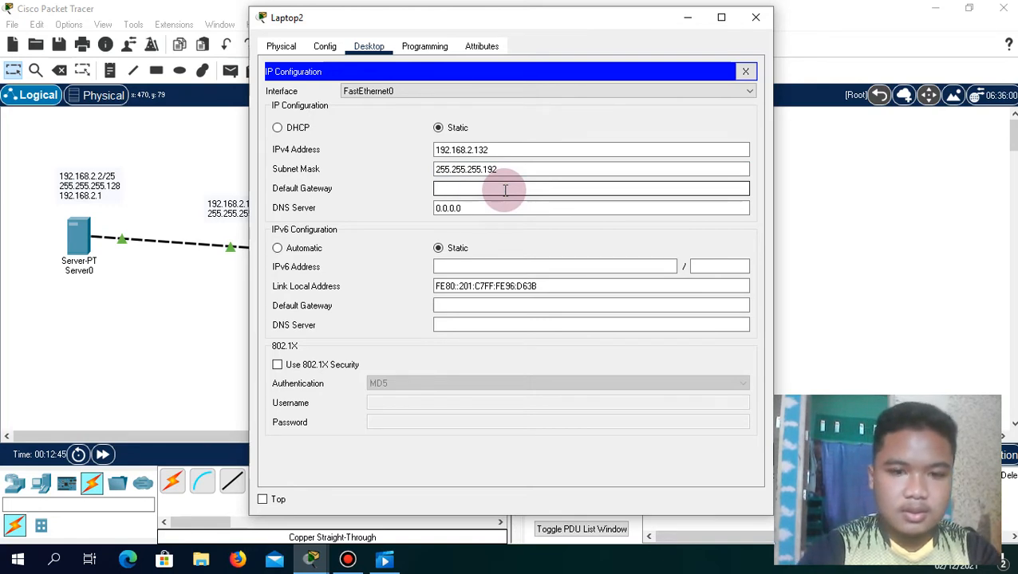
type("192.168.40.1")
key("BackSpace")
key("BackSpace")
key("BackSpace")
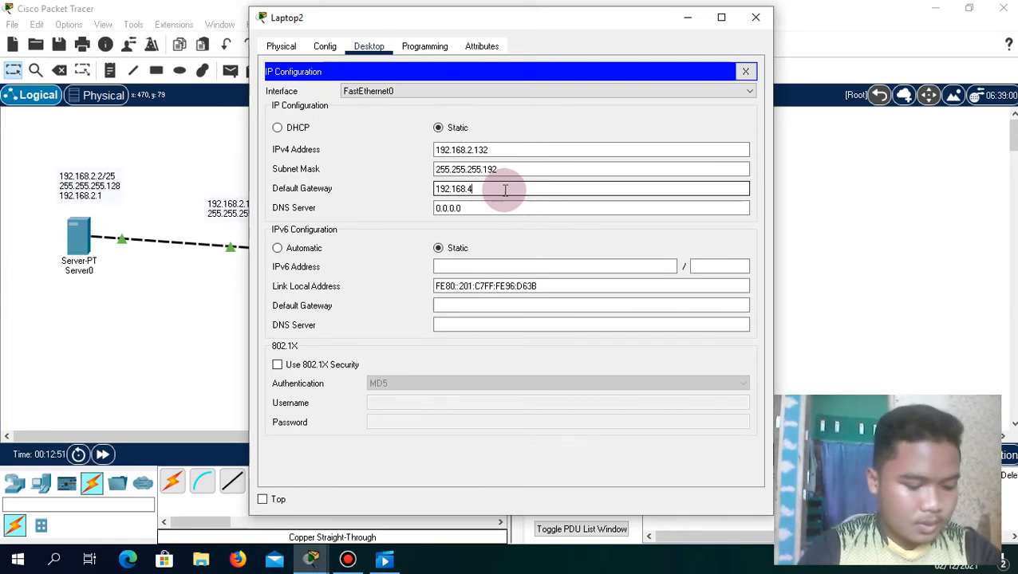
key("BackSpace")
type("2")
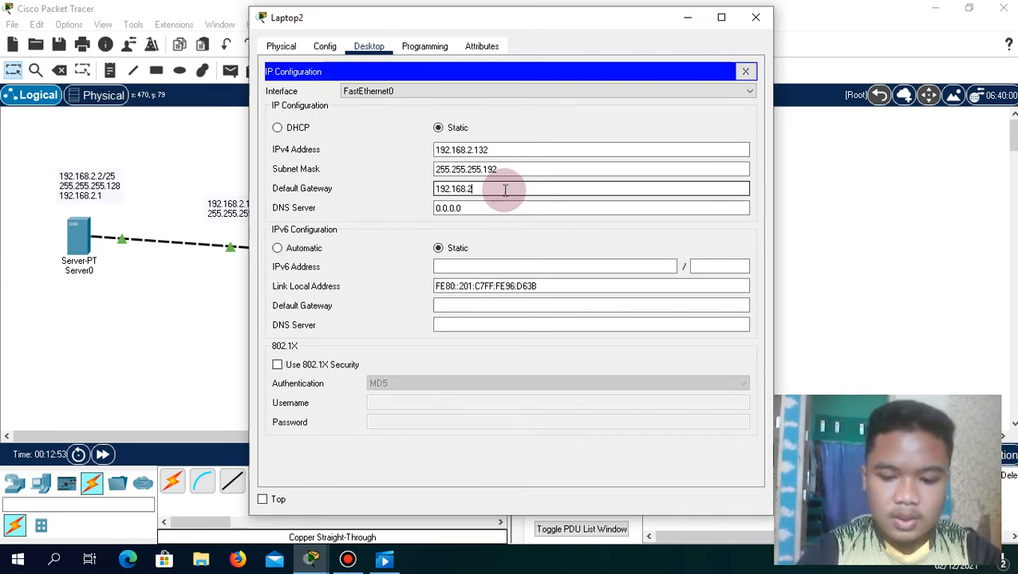
type(".129")
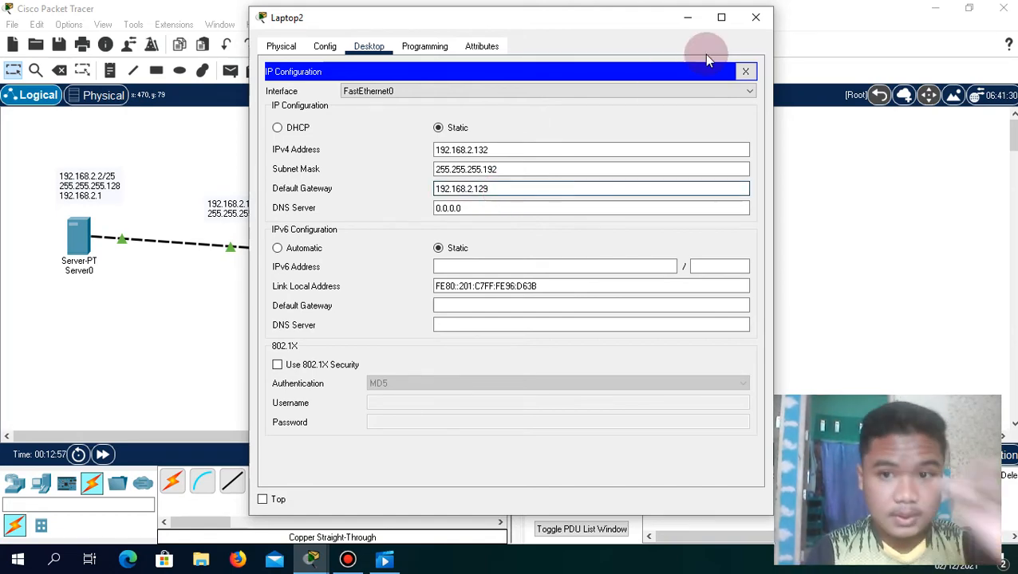
left_click(687, 20)
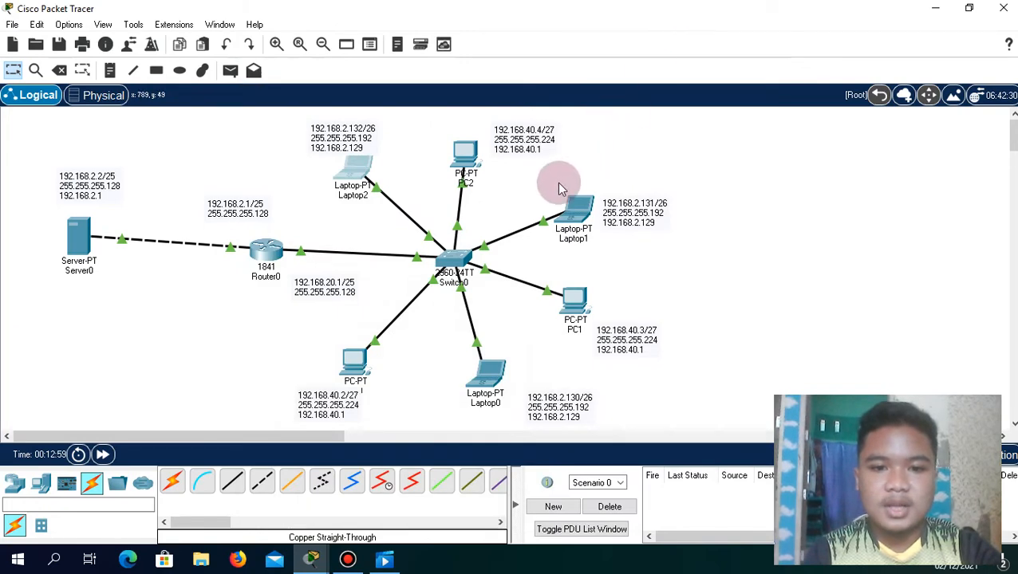
Open Switch0's command line and enter global configuration mode with the commands en and conf t
left_click(451, 260)
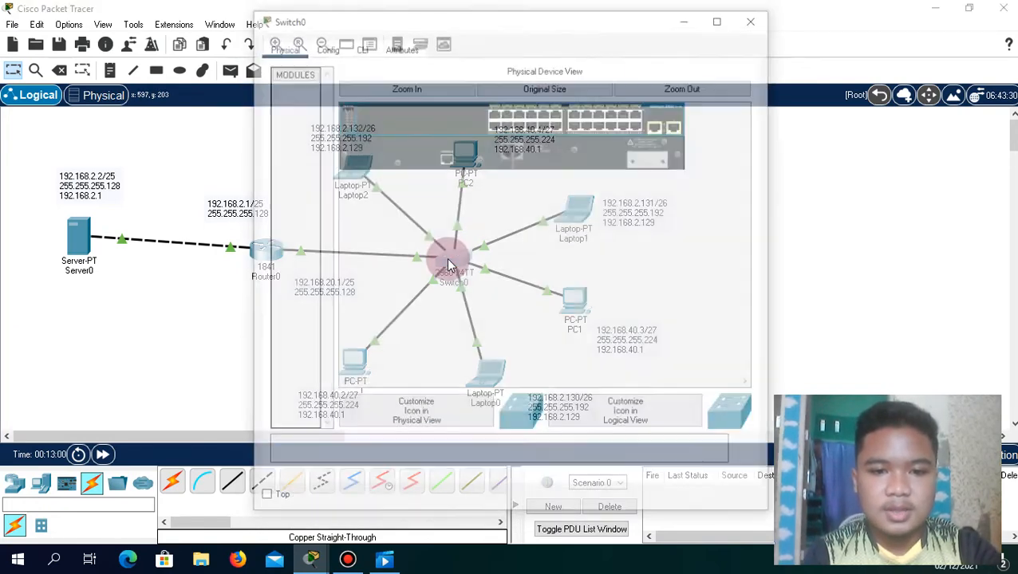
left_click(360, 48)
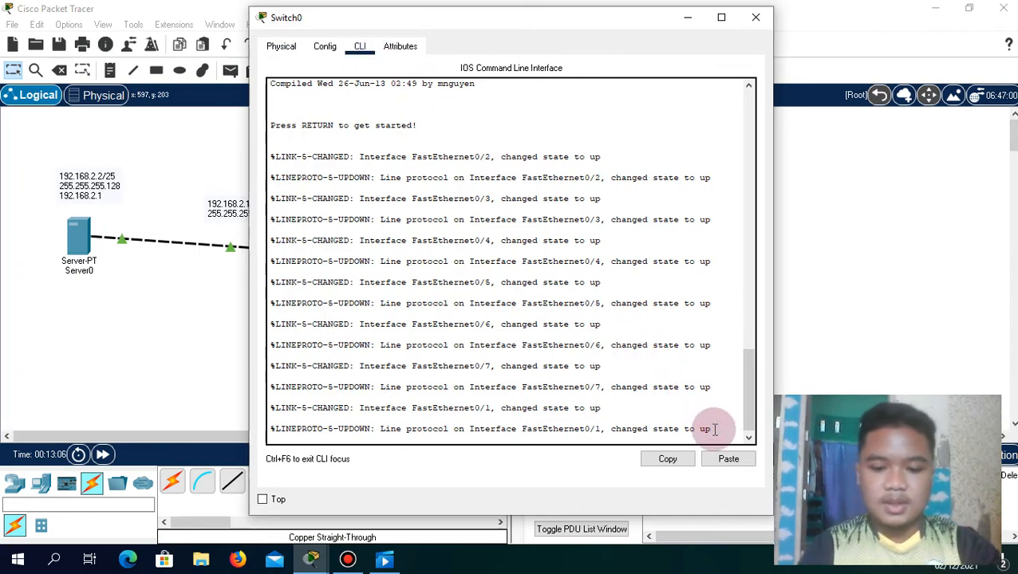
key("Return")
key("Return")
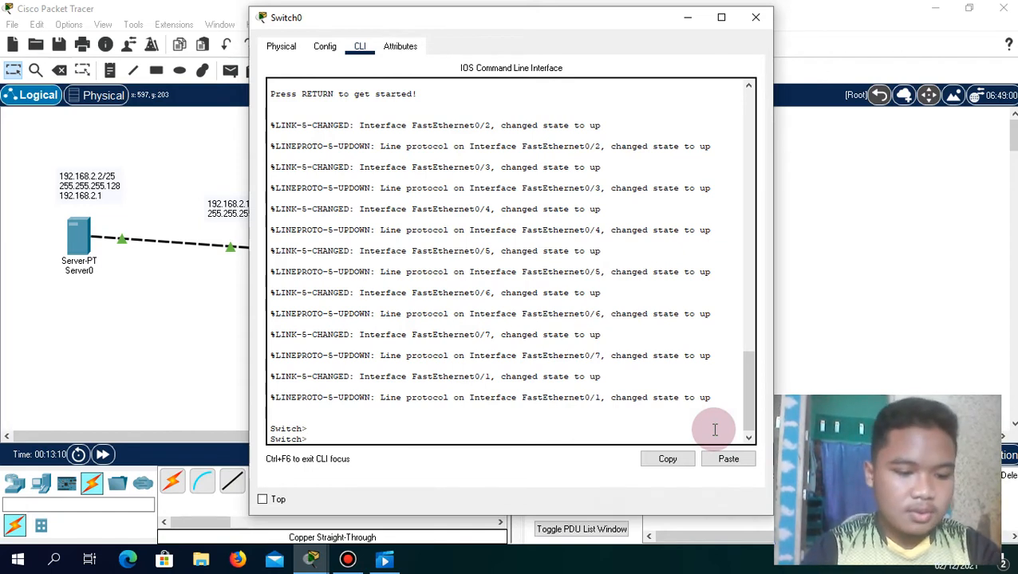
type("en")
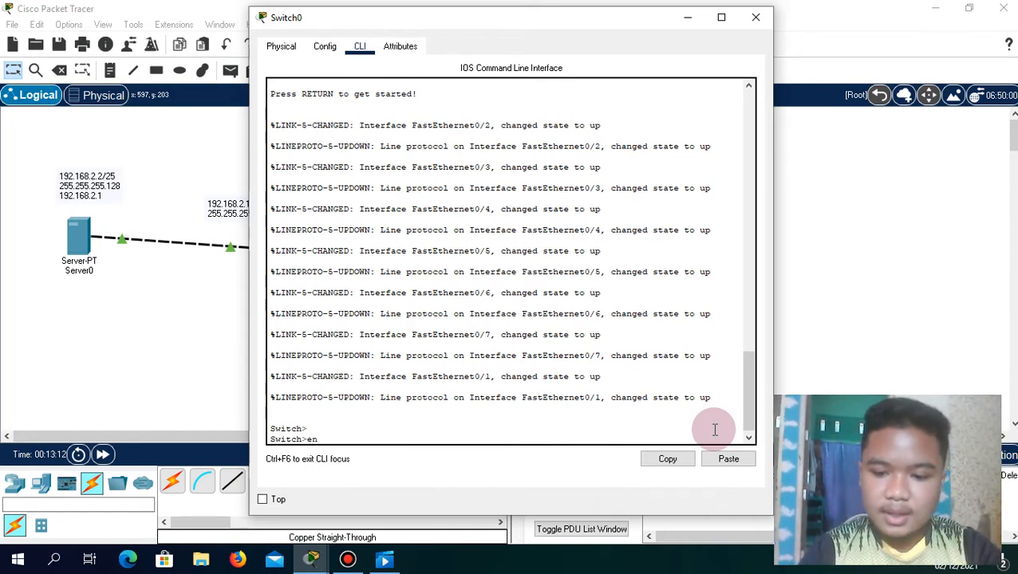
key("Return")
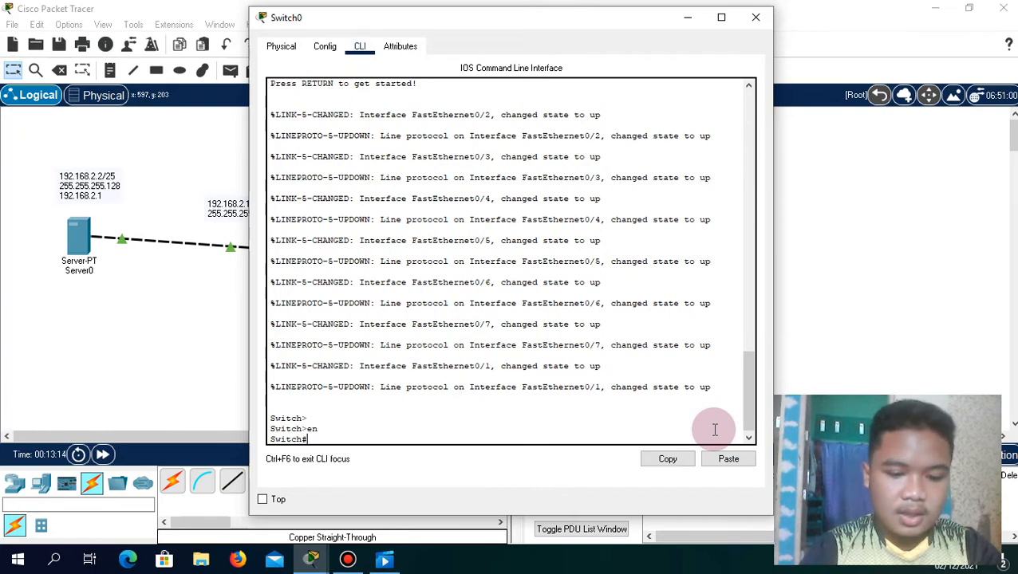
type("conf t")
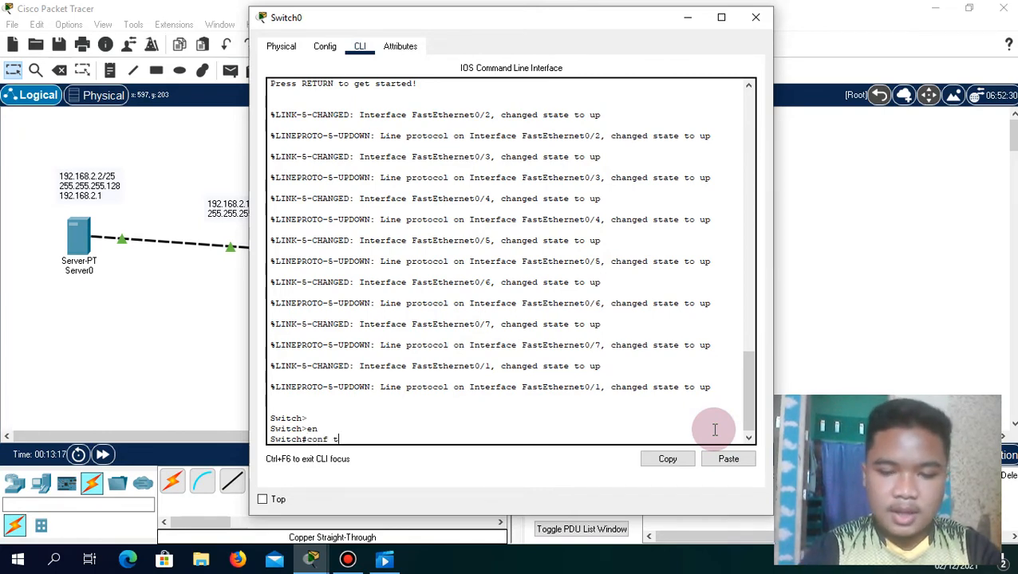
key("Return")
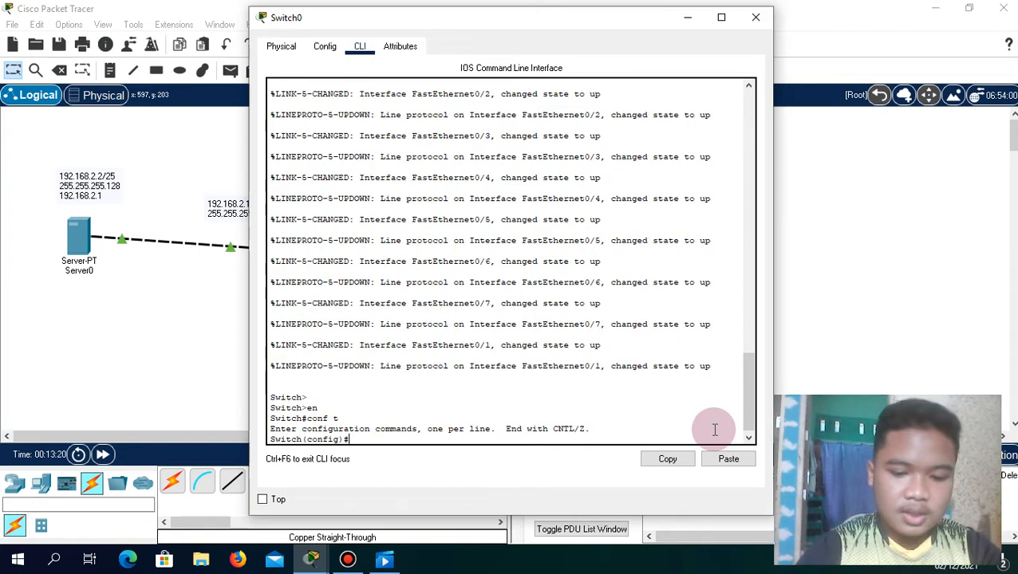
Try to run the name command with a person's first name in Switch0's global configuration mode
type("nam")
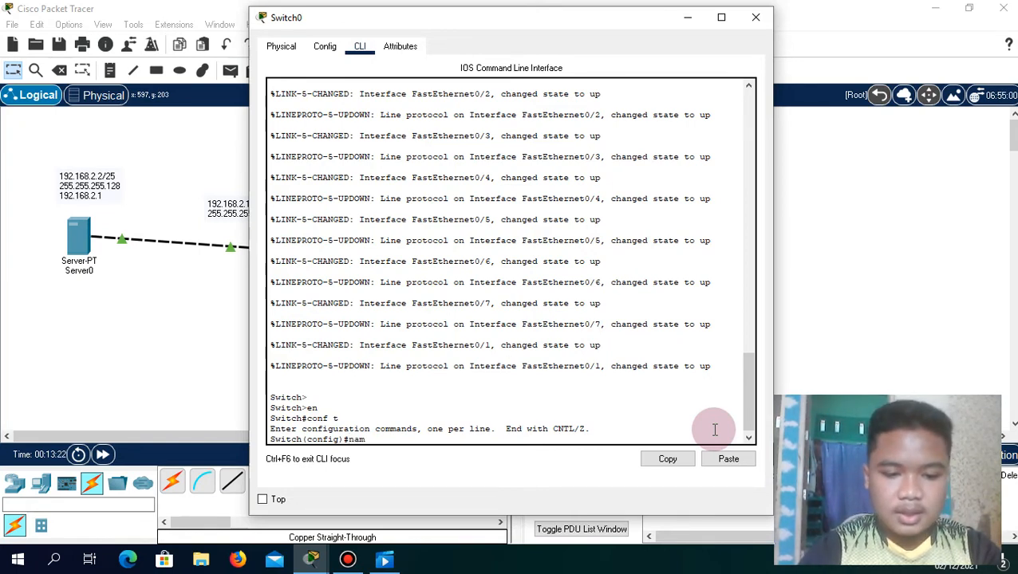
type("e angga")
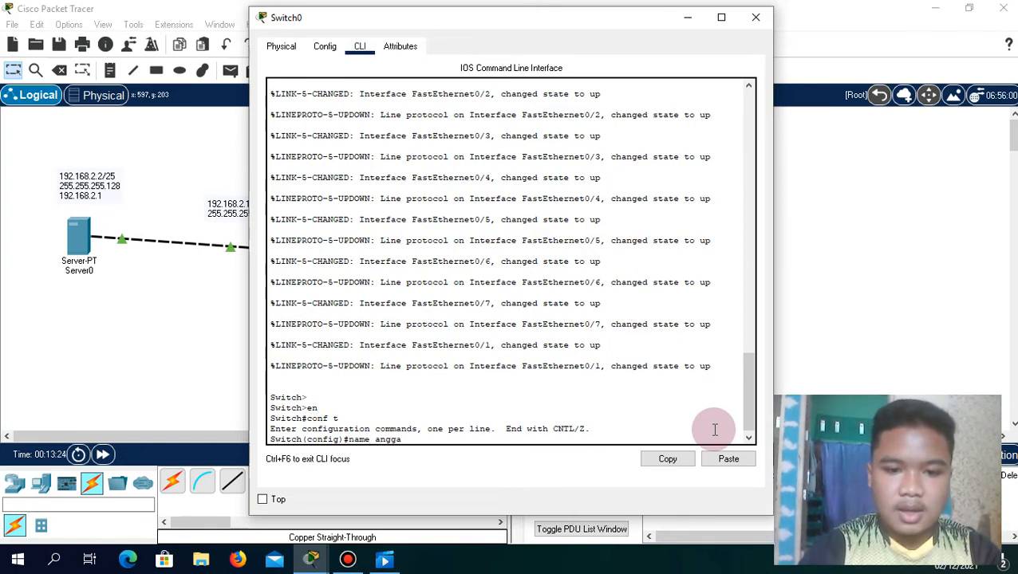
key("Return")
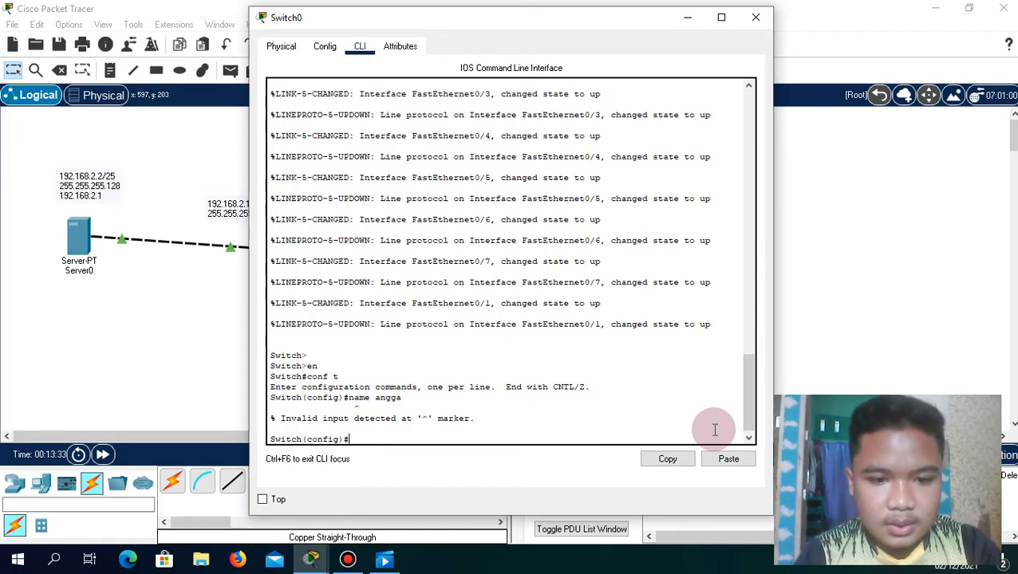
Create VLAN 30 on Switch0, name it with the first person's first name, and return to global configuration mode with ex
type("v")
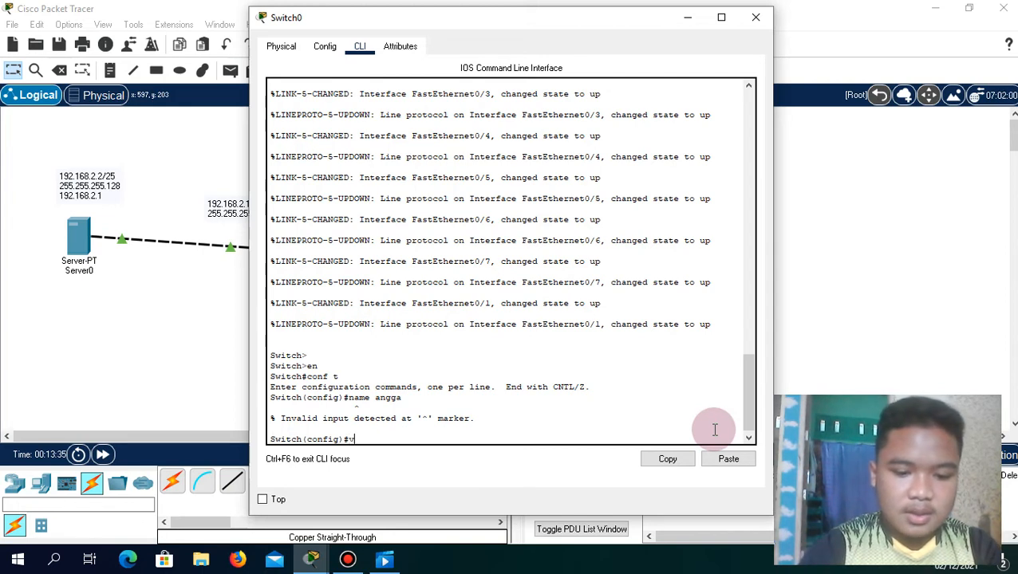
type("lan 30")
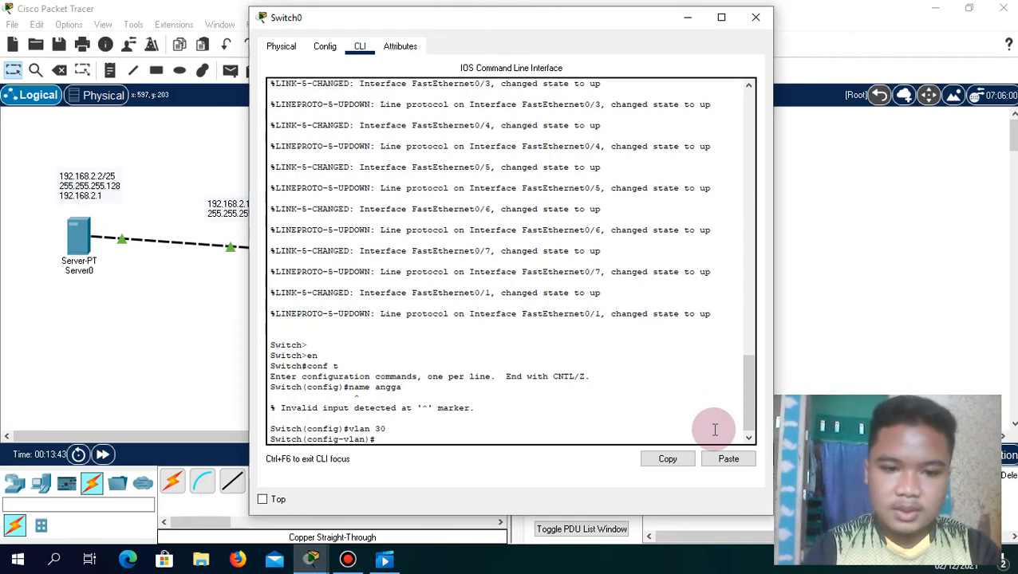
key("Return")
type("n")
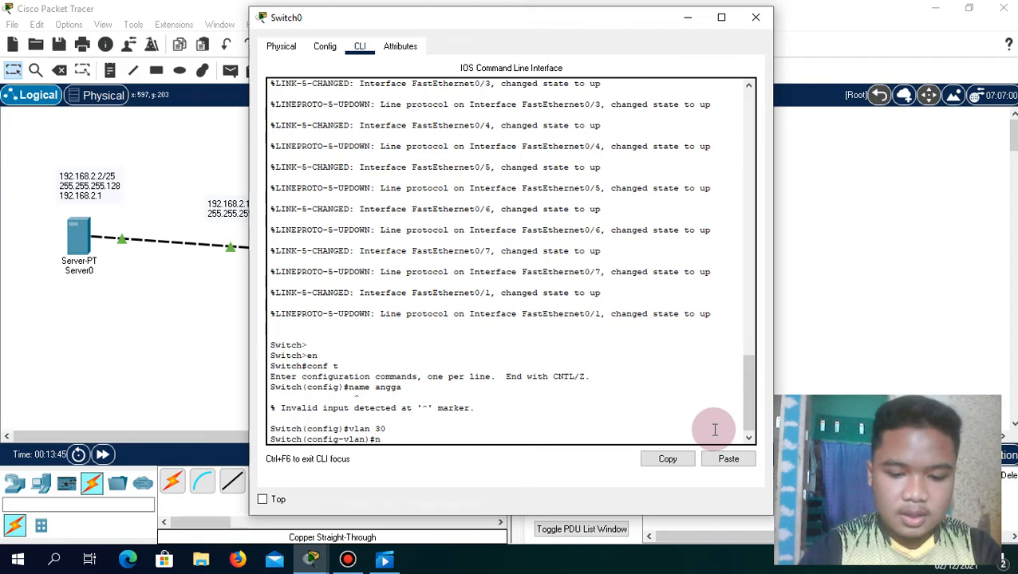
type("ame angga")
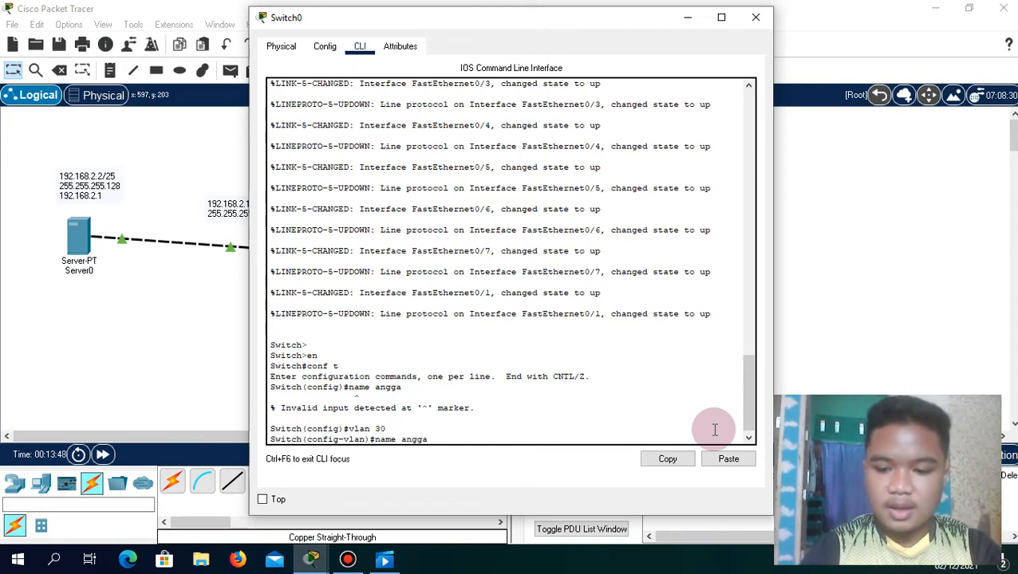
key("Return")
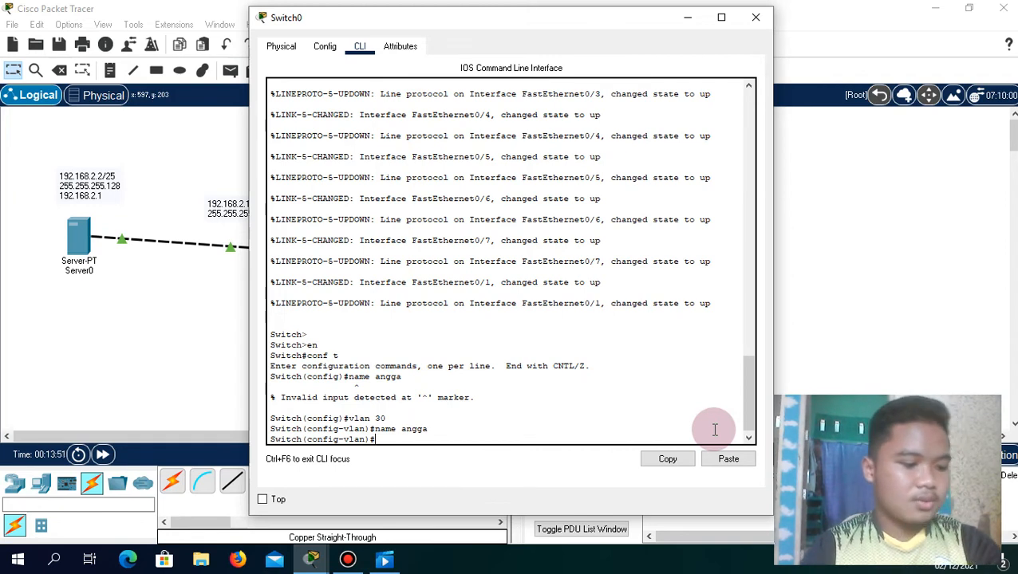
type("ex")
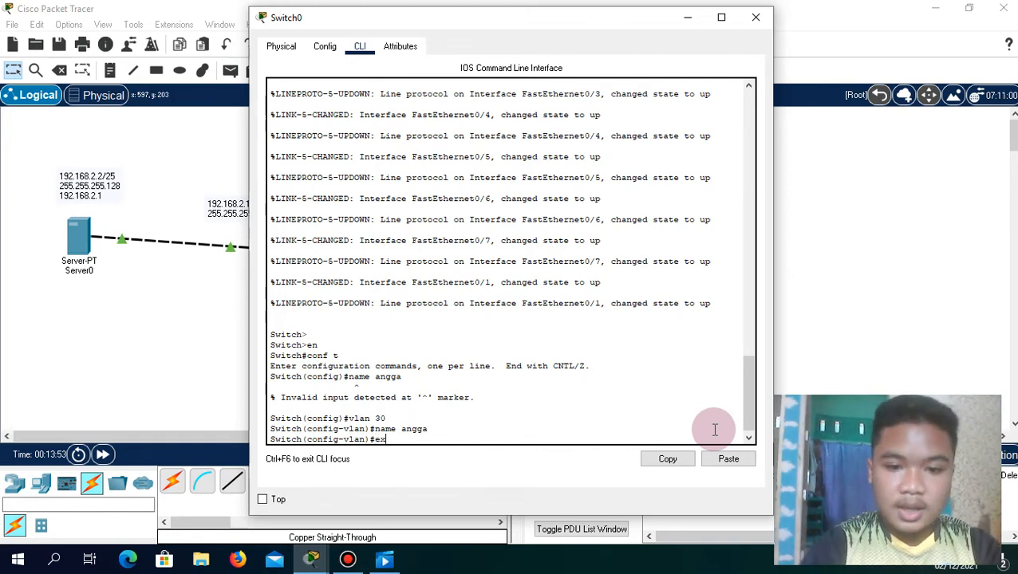
key("Return")
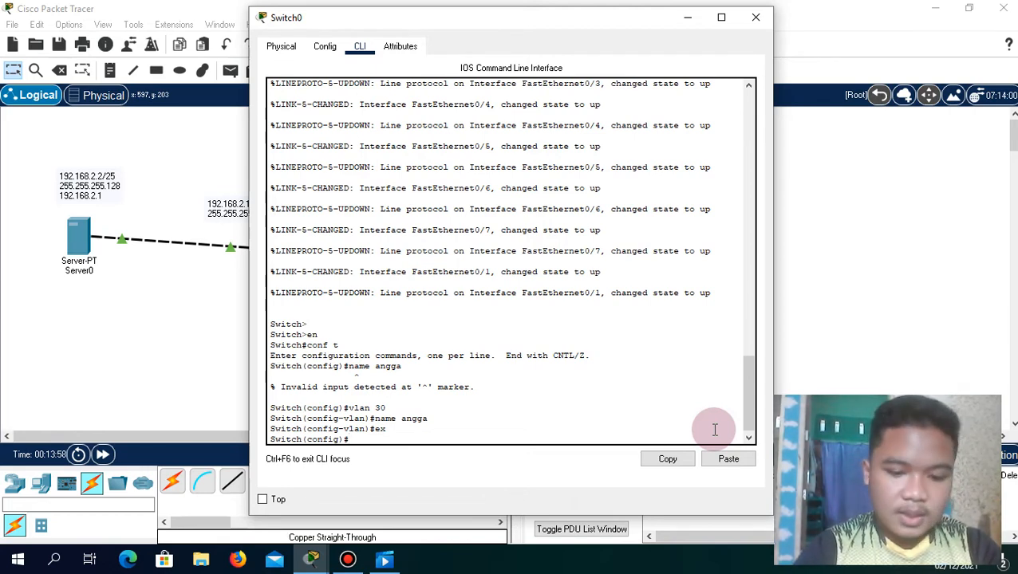
Create VLAN 40, name it with the second person's first name, and return to global configuration mode with ex
type("vlan")
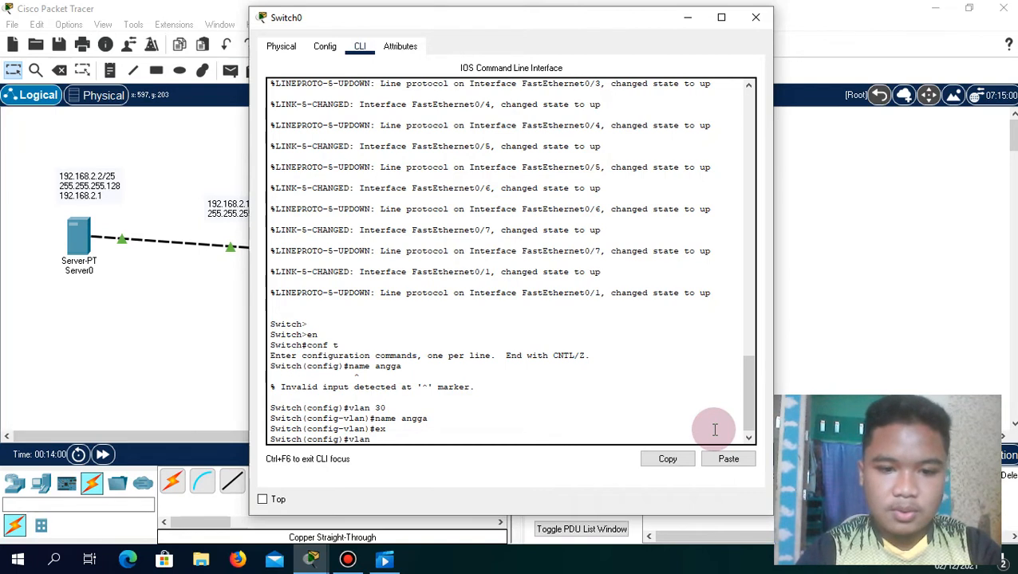
type(" 40")
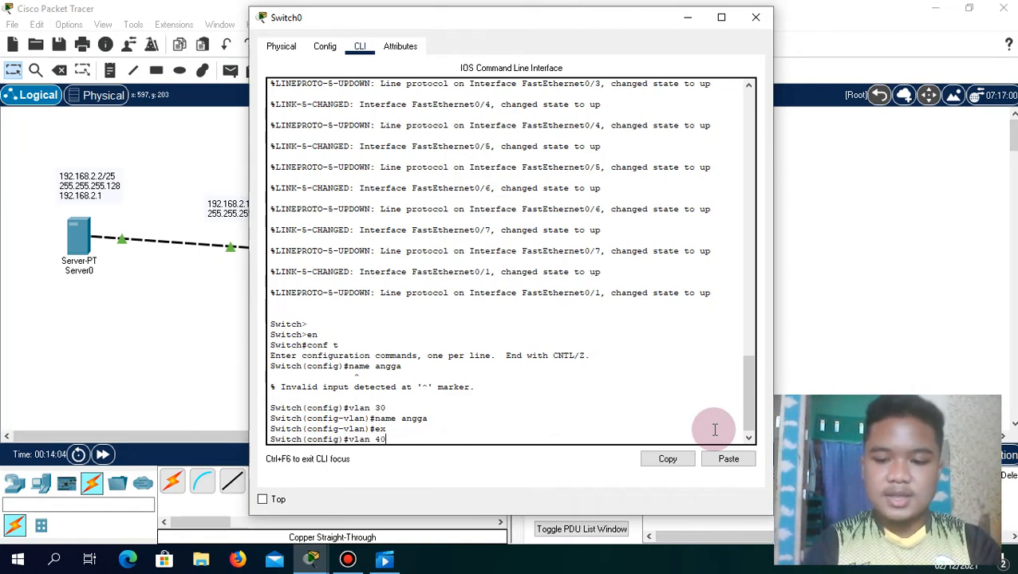
key("Return")
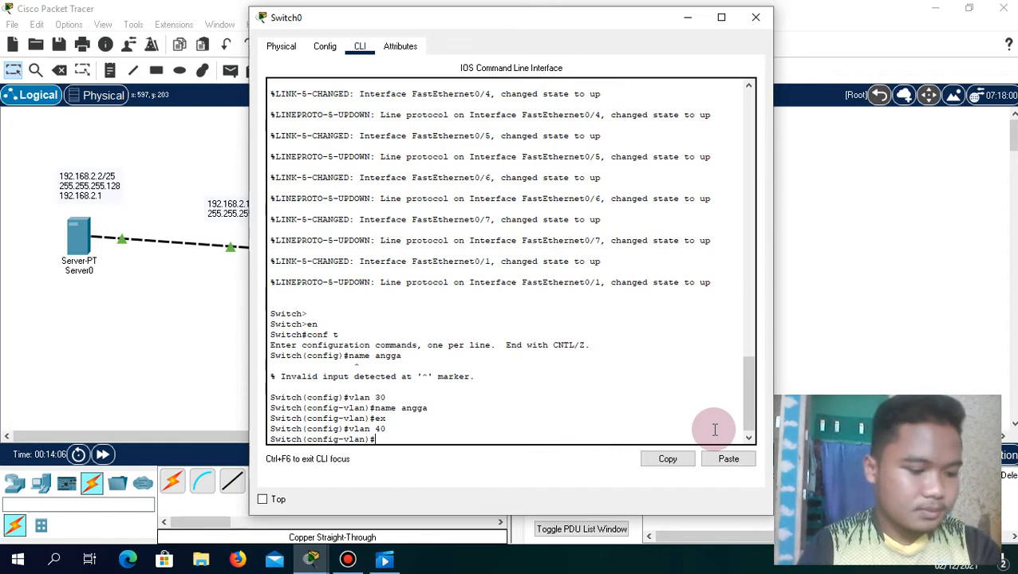
type("name")
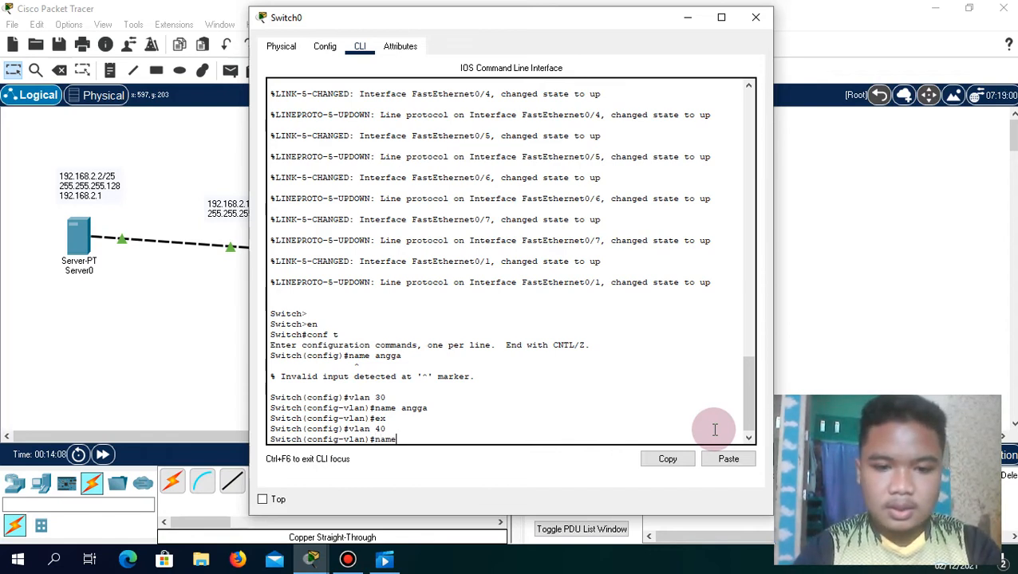
type(" ardi")
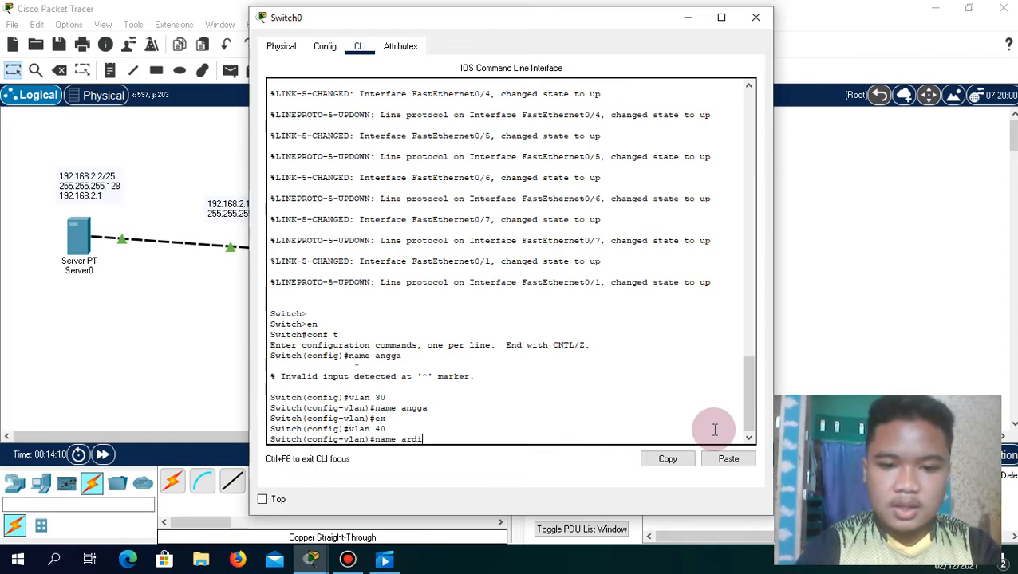
key("Return")
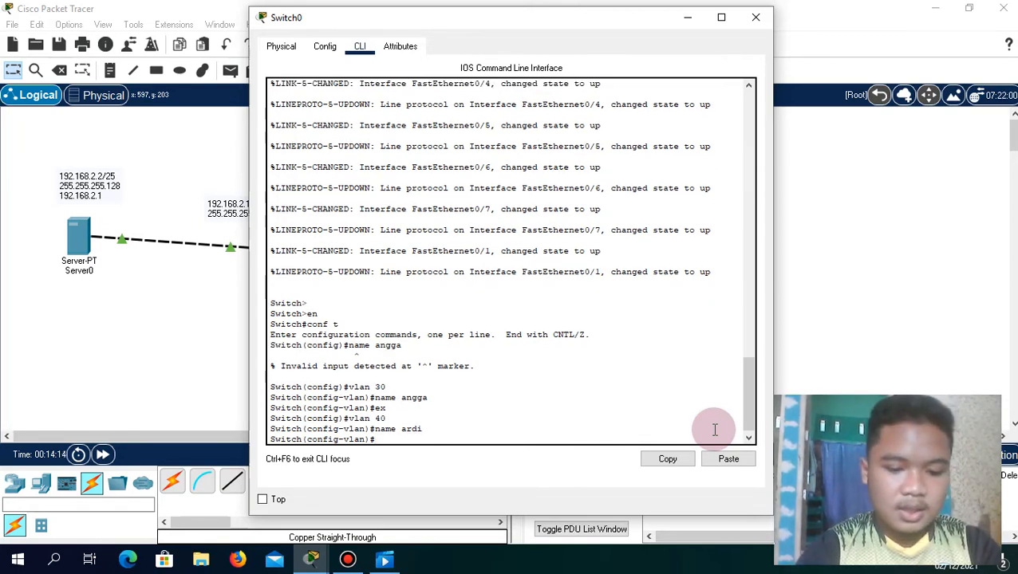
type("ex")
key("Return")
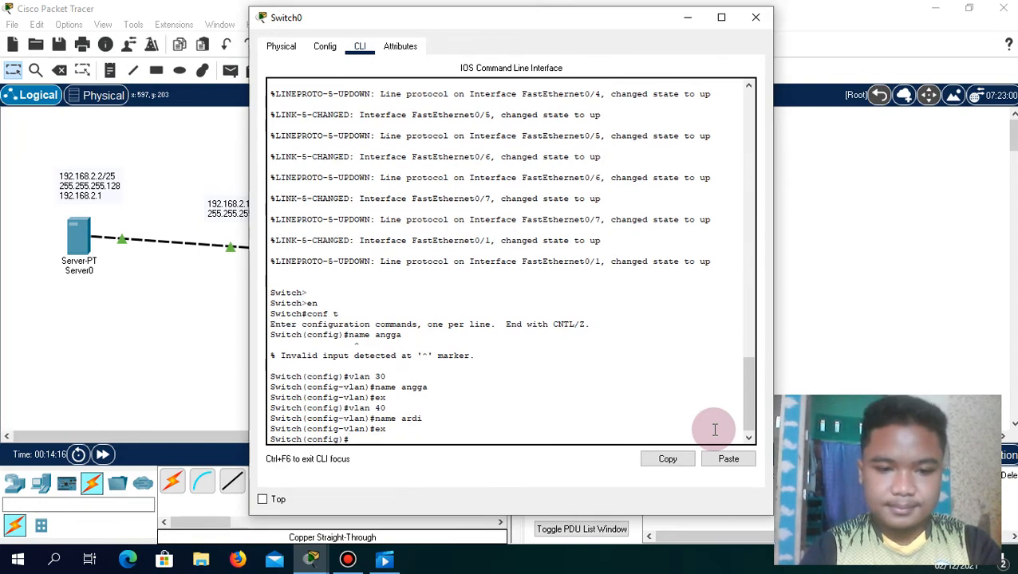
Set interface fa0/1 to trunk mode with sw mode trunk and exit its interface configuration
type("int")
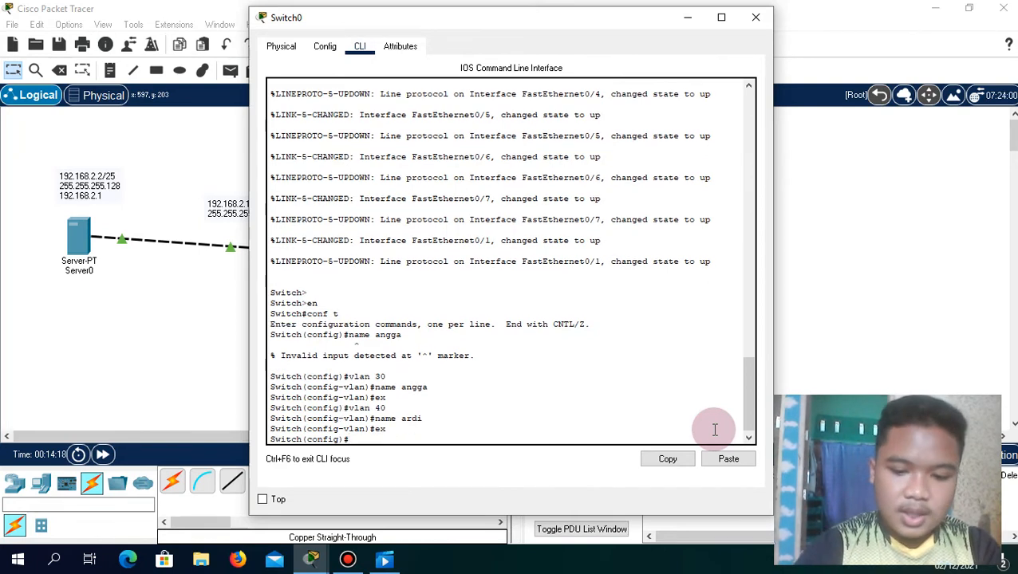
type(" fa")
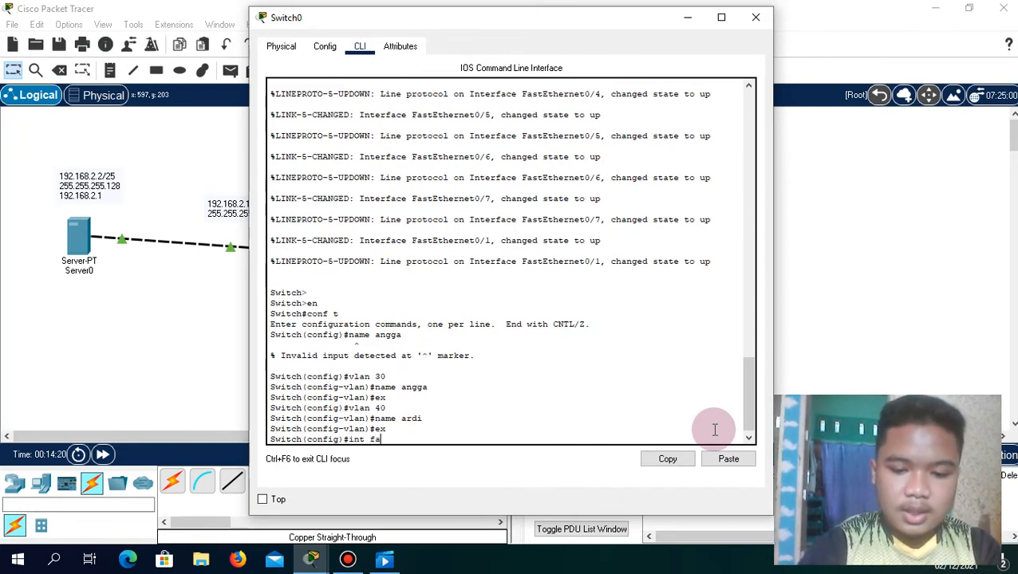
type("0/1")
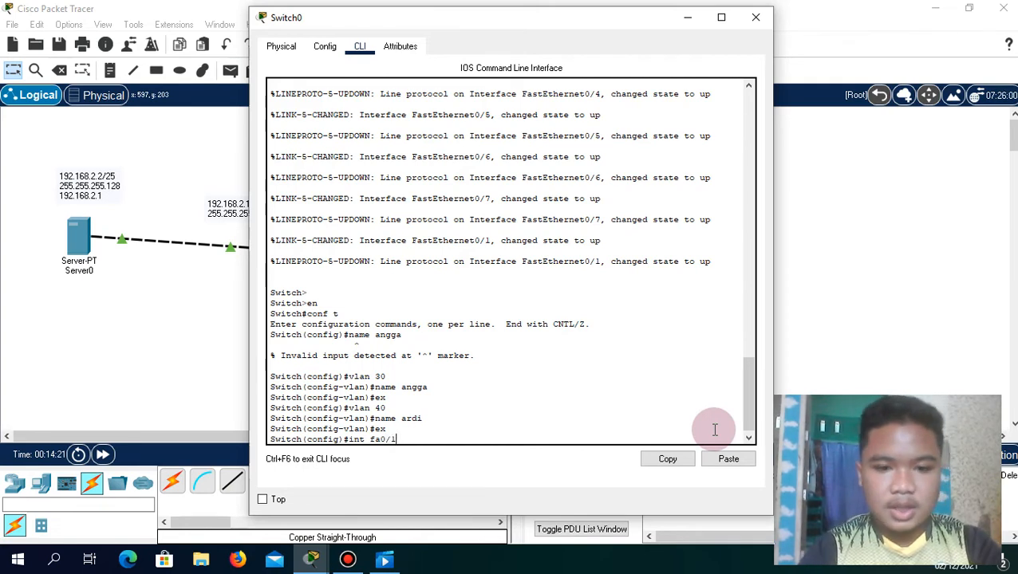
key("Return")
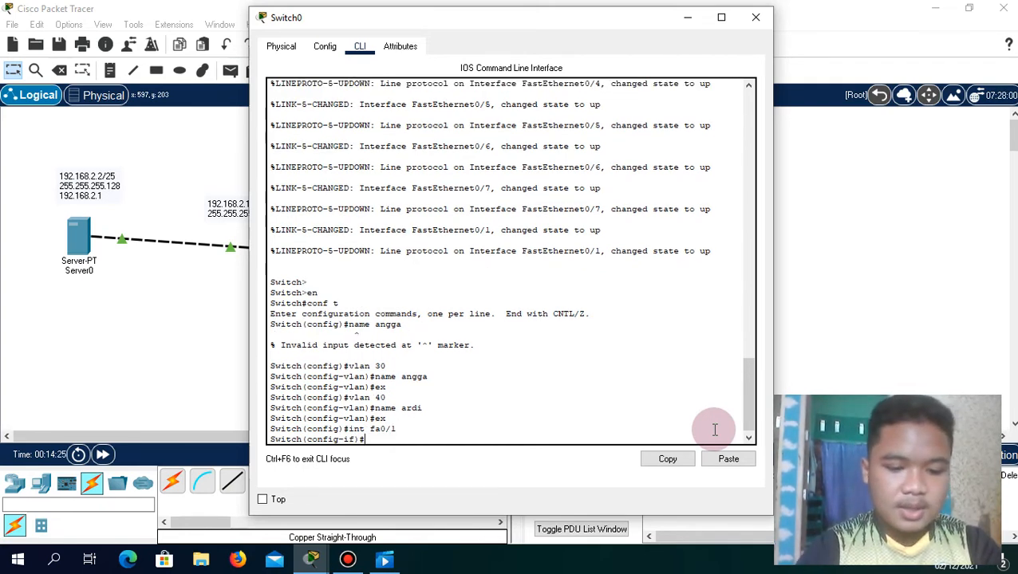
type("sw mode ")
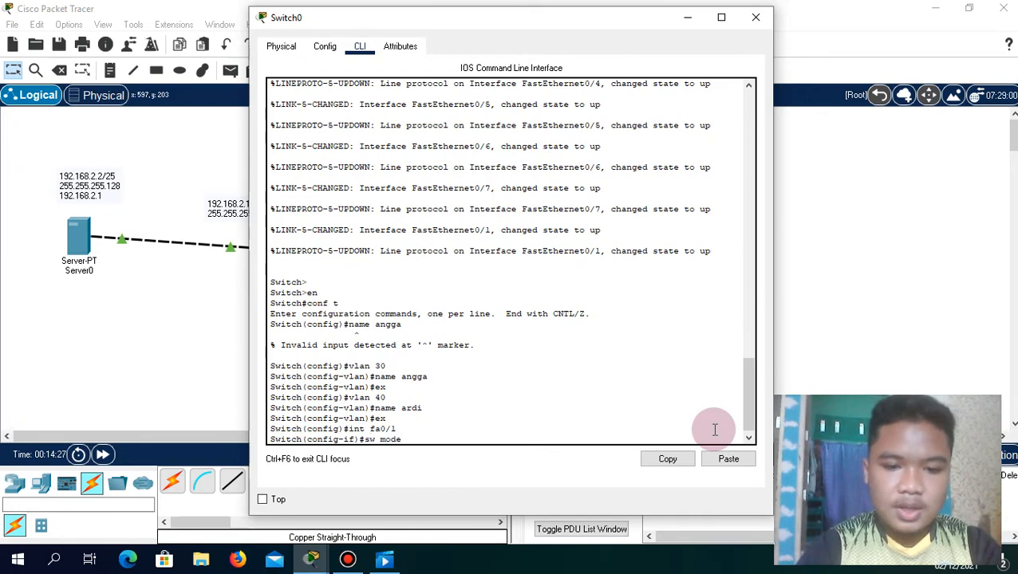
type("trunk")
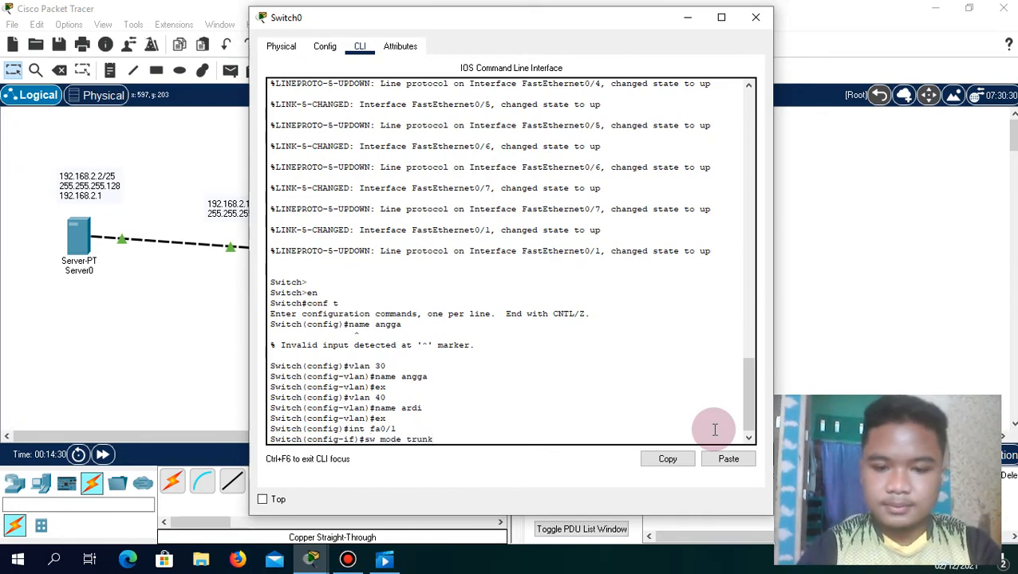
key("Return")
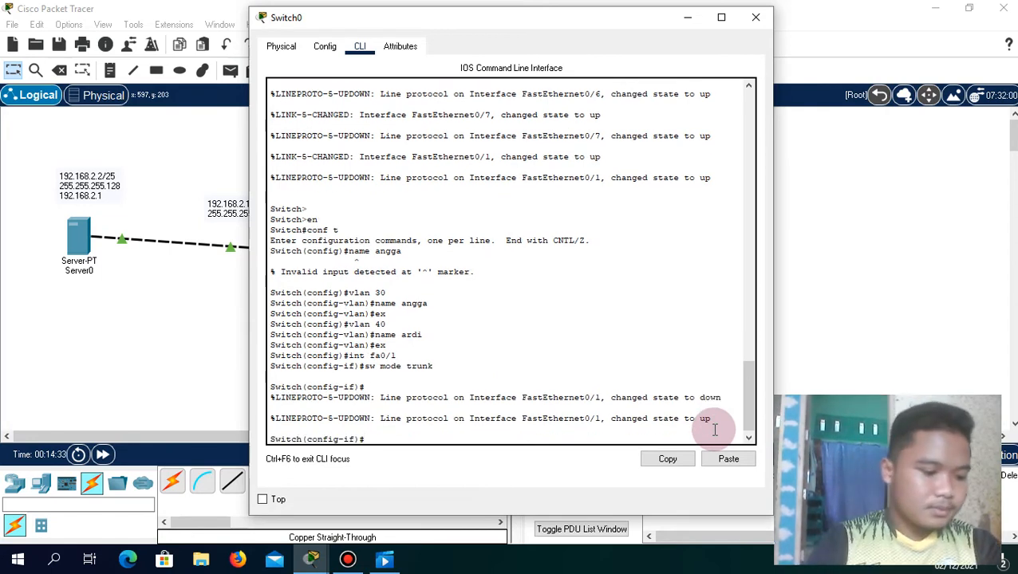
type("ex")
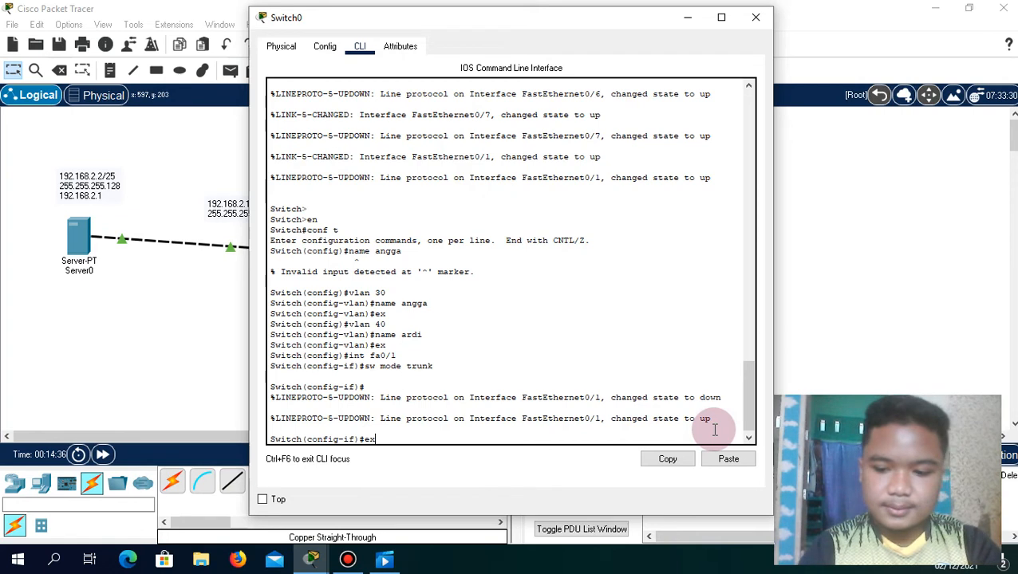
key("Return")
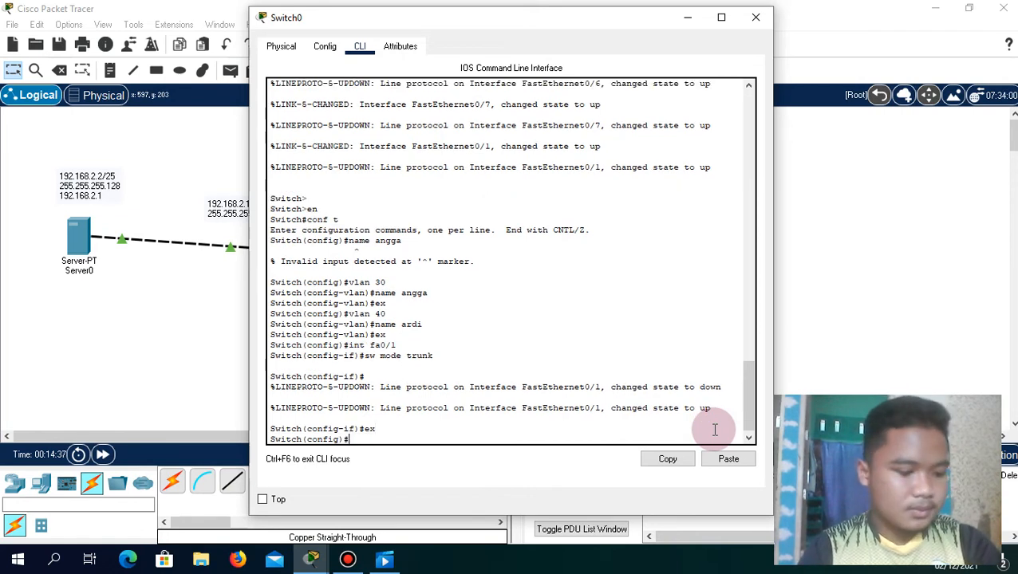
Set Switch0's interfaces fa0/2, fa0/4 and fa0/6 to access mode using int range and sw mode acc
type("in")
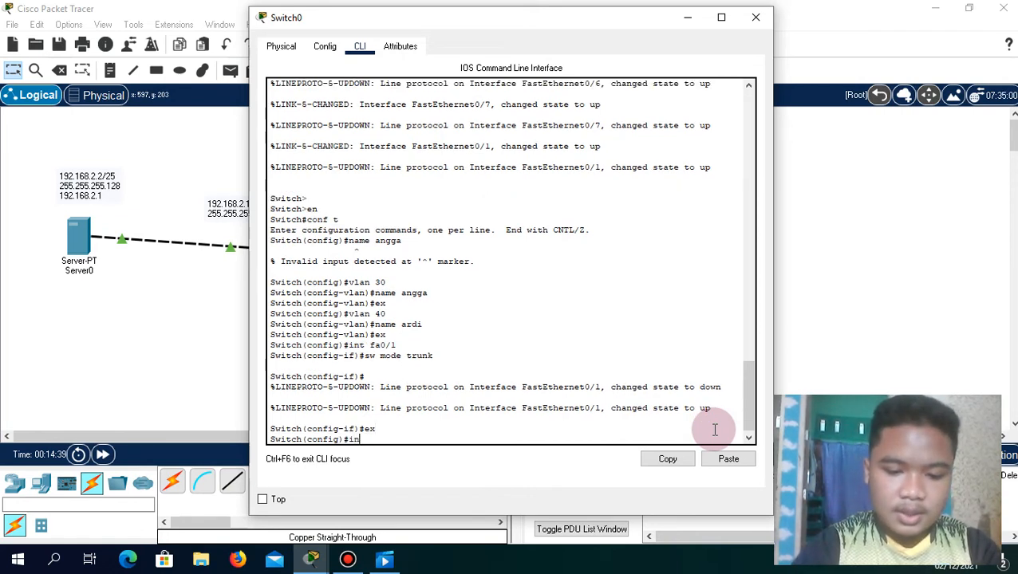
type("t range")
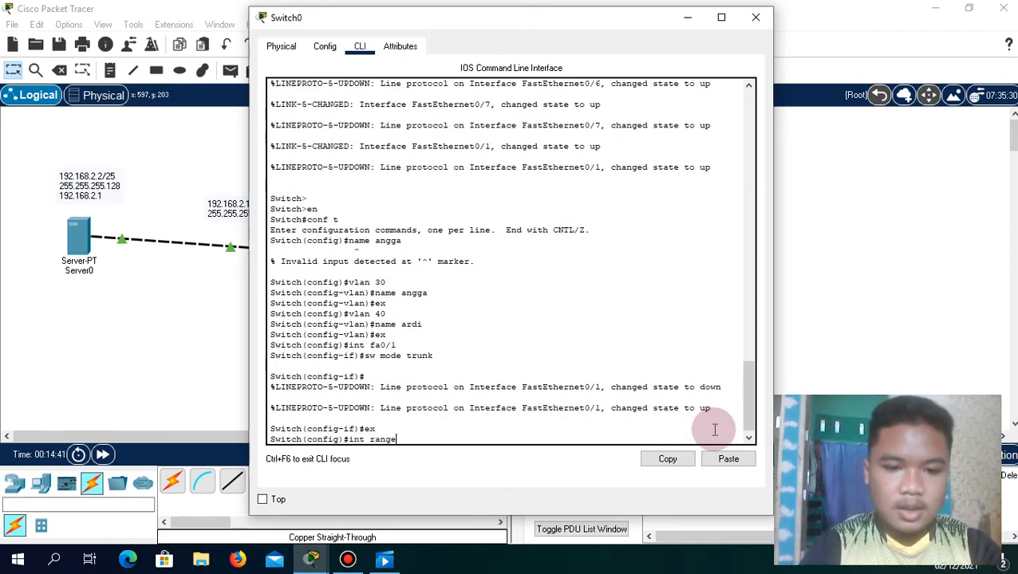
type(" fa")
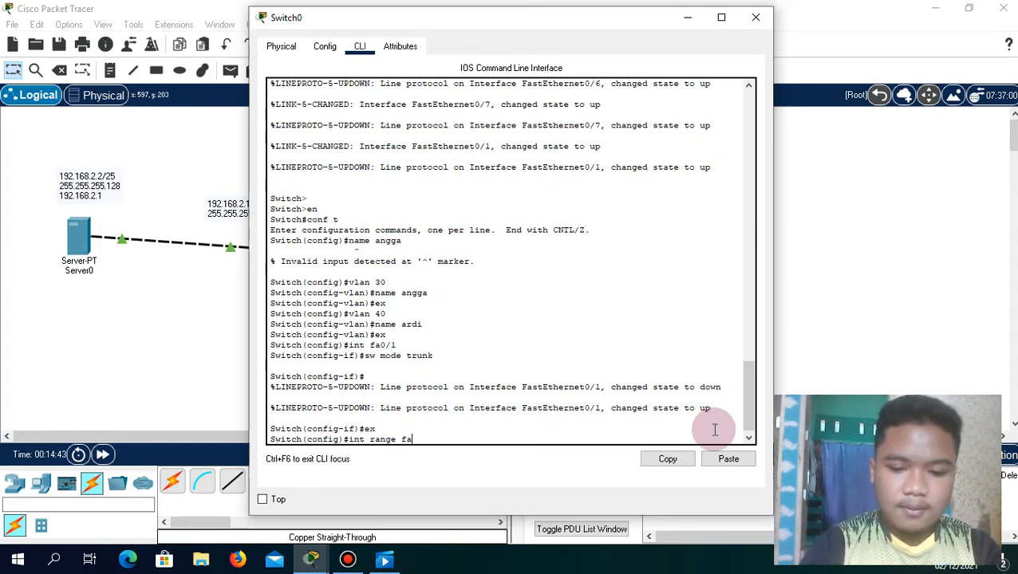
type("0/1")
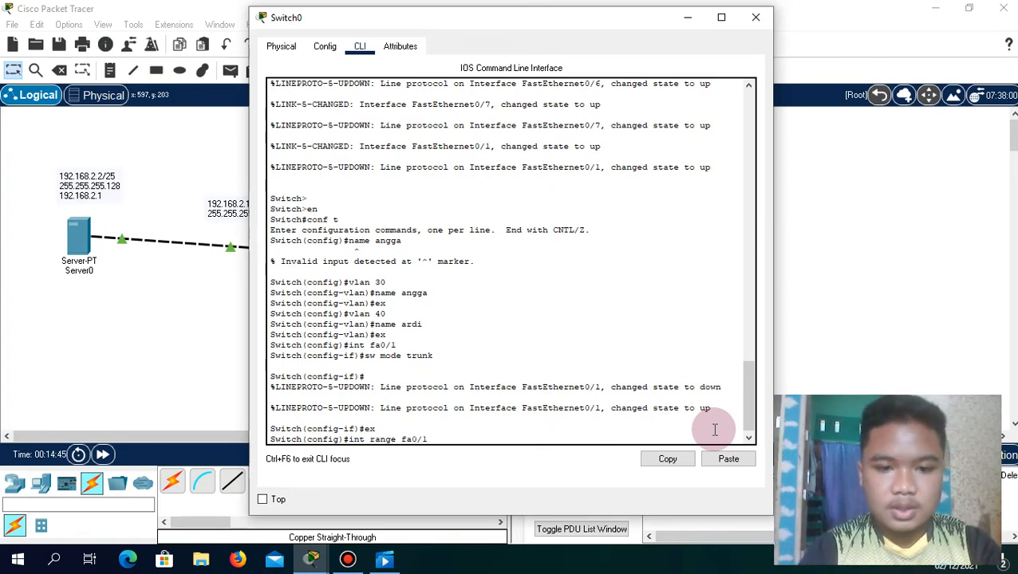
key("BackSpace")
type("2,")
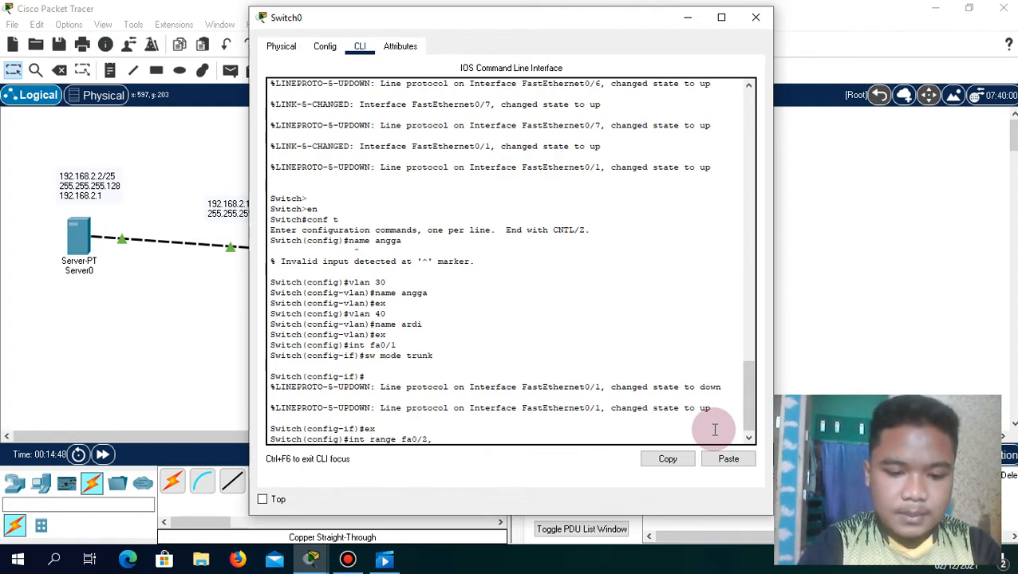
type(" fa0/4")
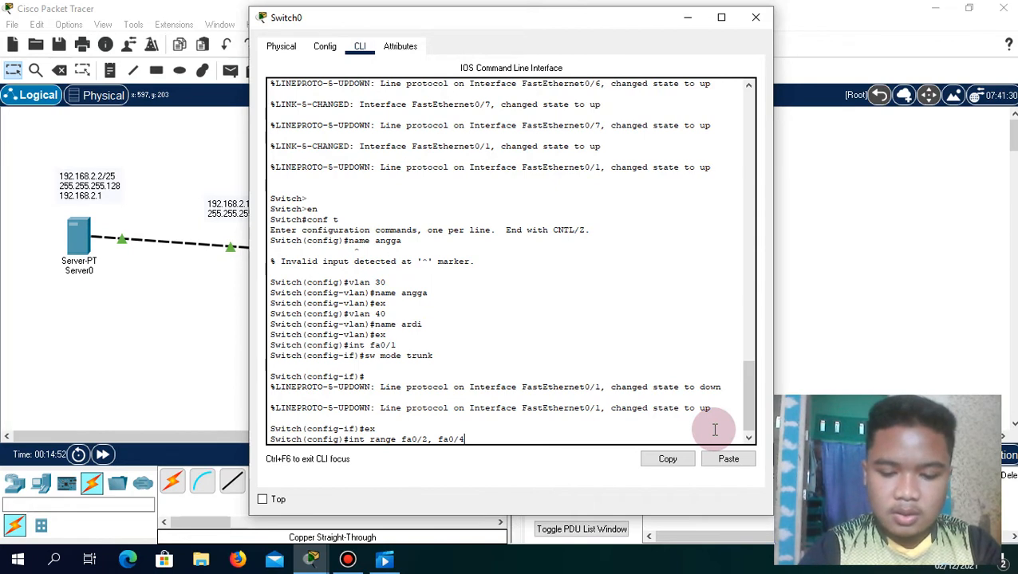
type(", fa0")
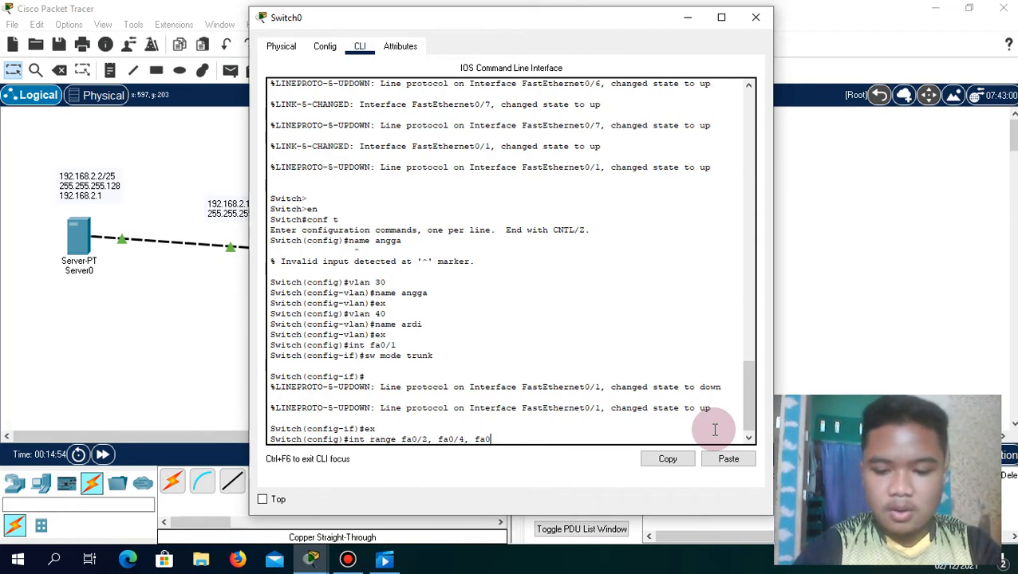
type("/6")
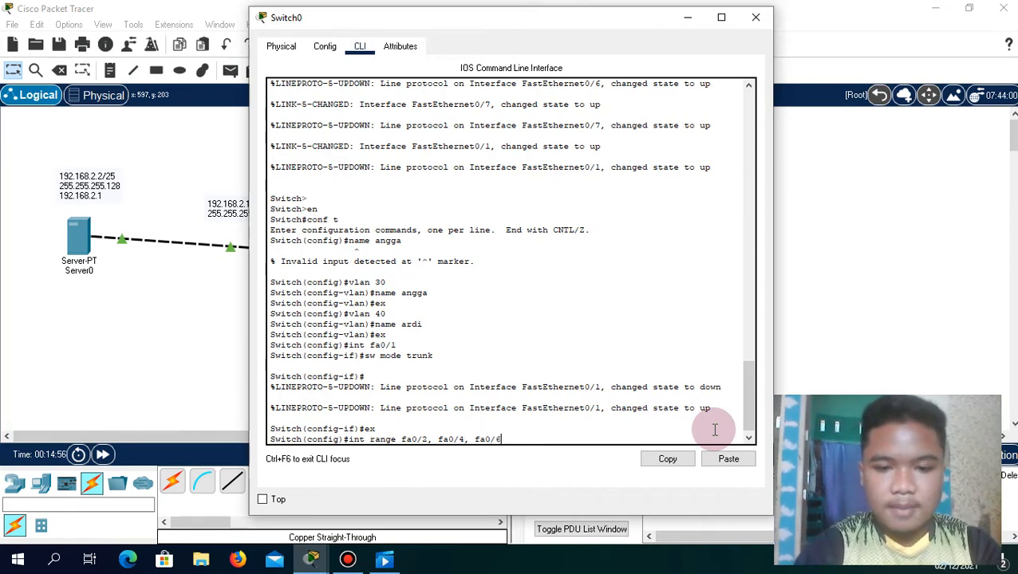
key("Return")
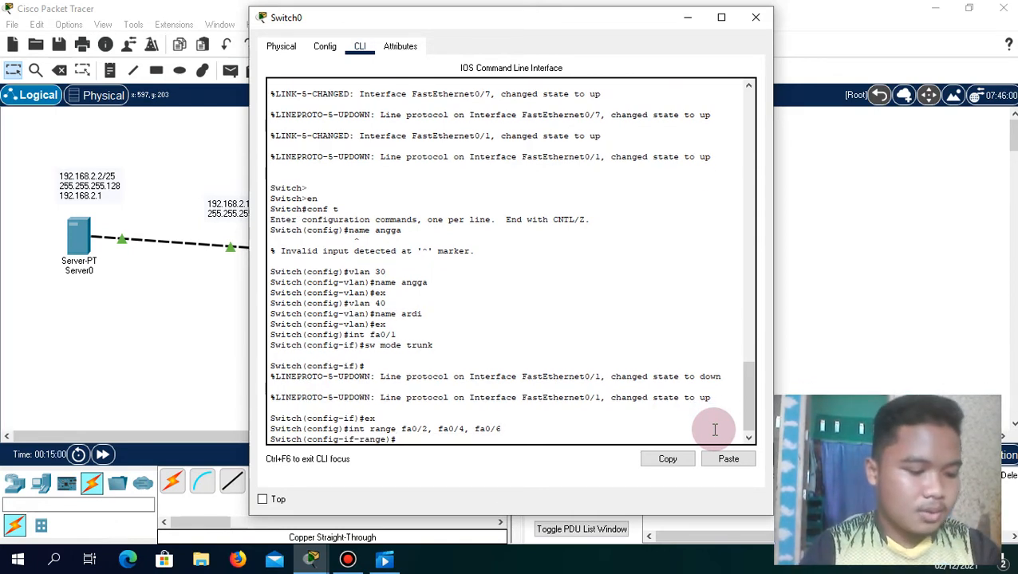
type("s")
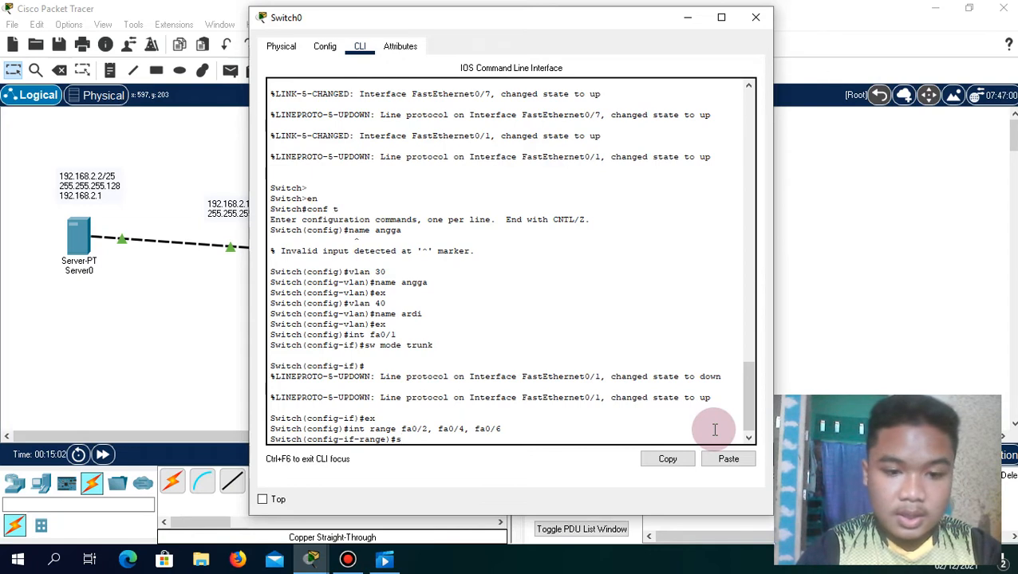
type("w")
type(" m")
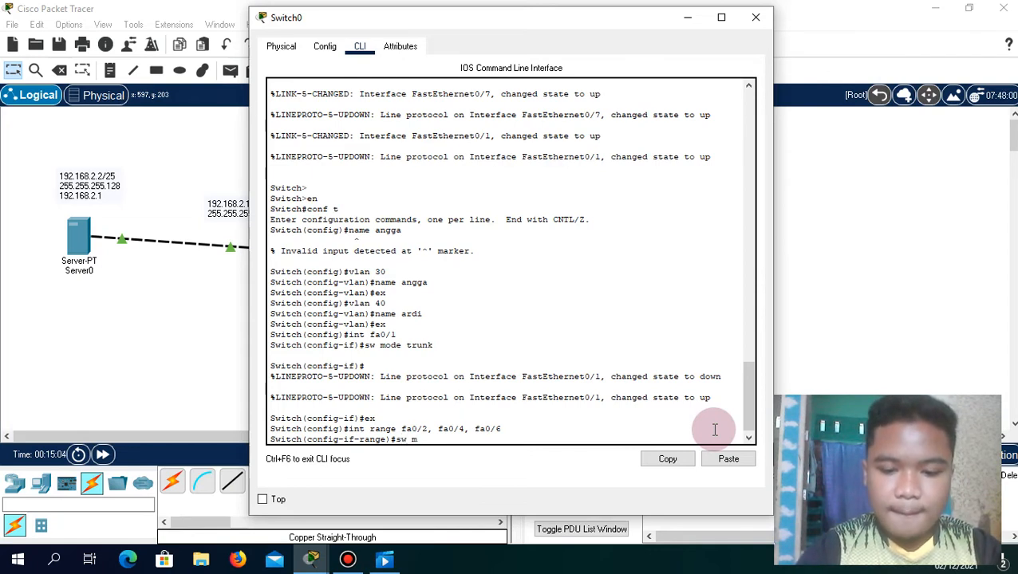
type("ode acc")
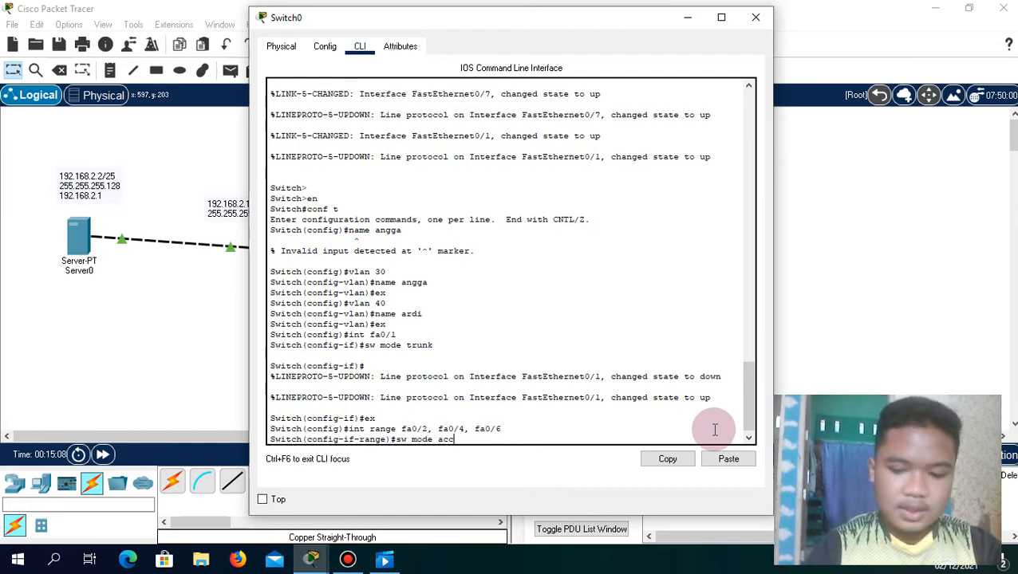
key("Return")
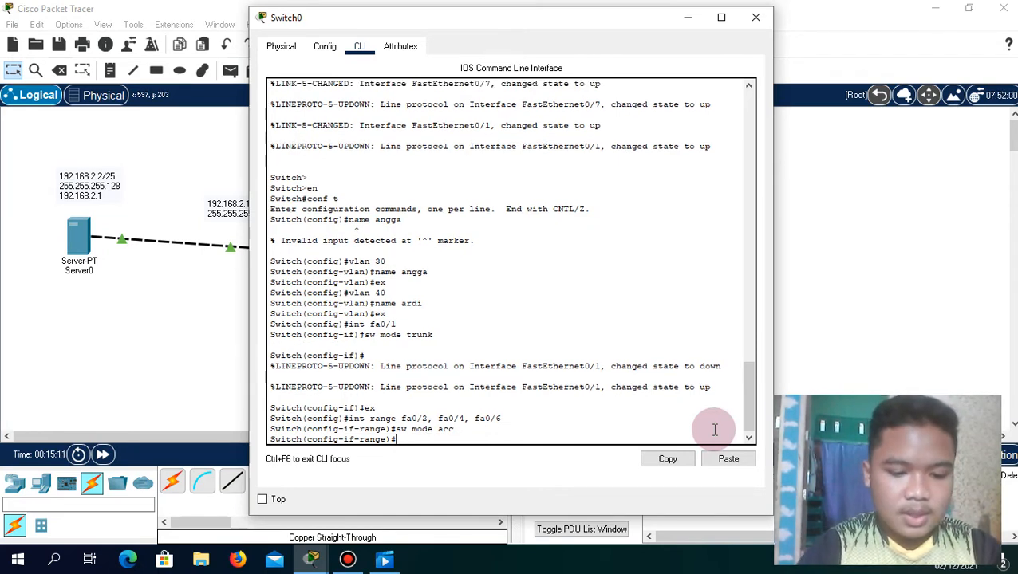
Assign the selected interface range to VLAN 40 with sw acc vlan 40 and return to global configuration mode with ex
type("sw")
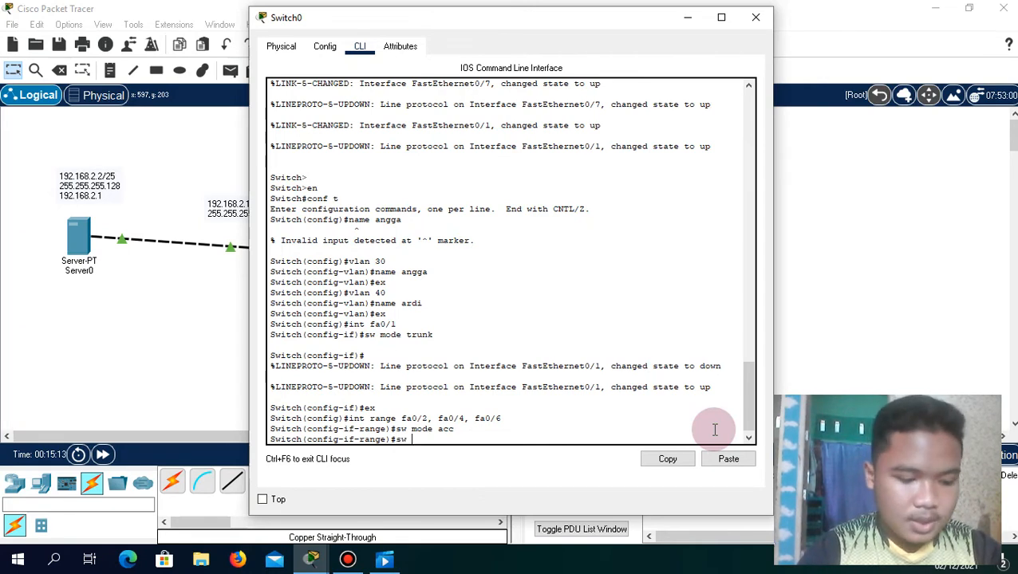
type(" acc")
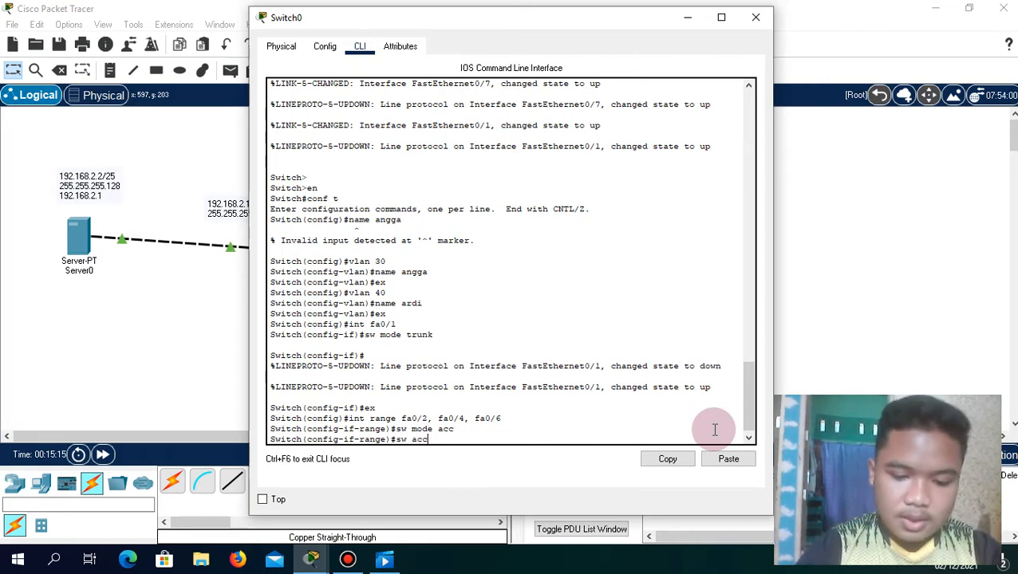
type(" vlan")
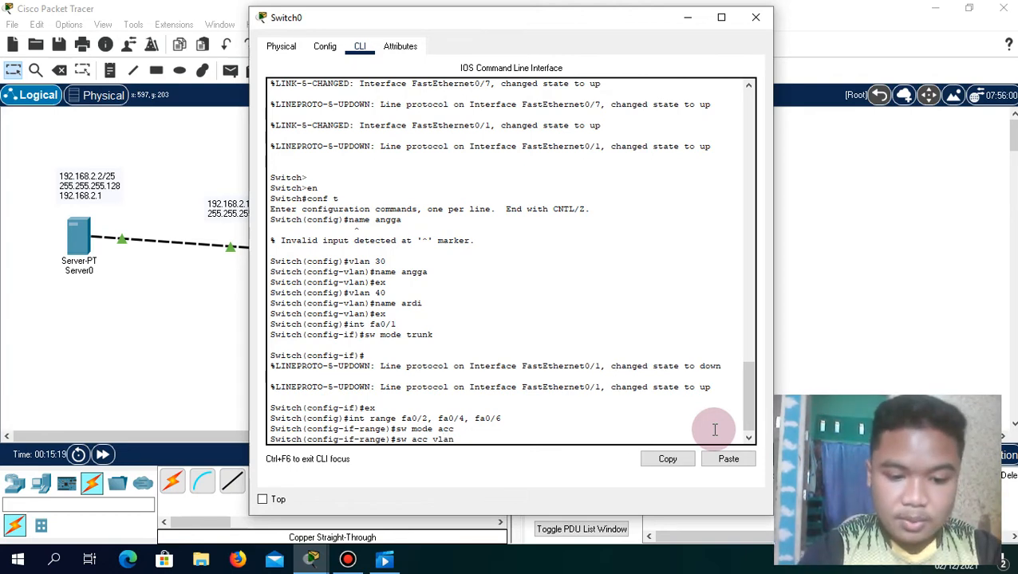
type(" 40")
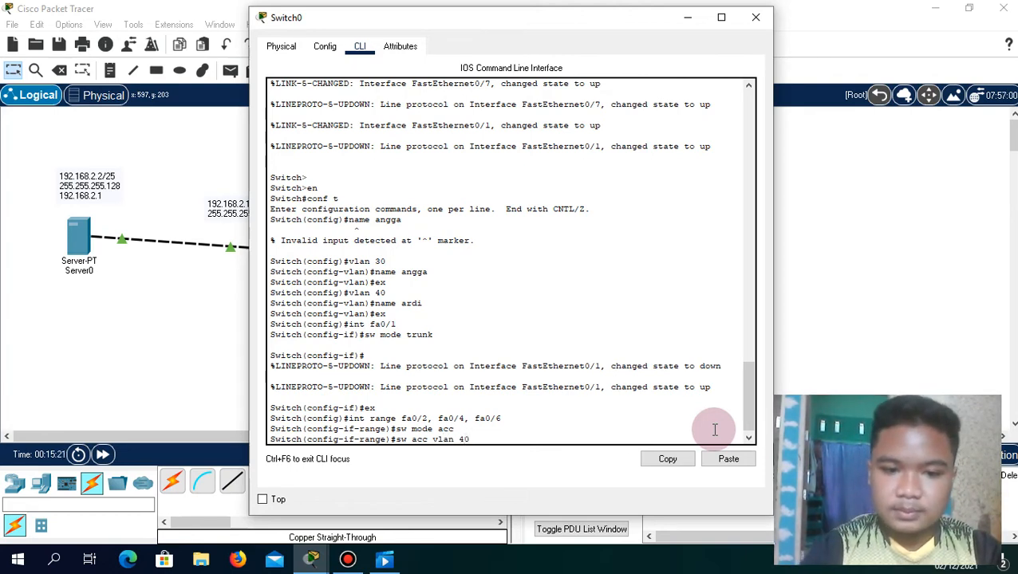
key("Return")
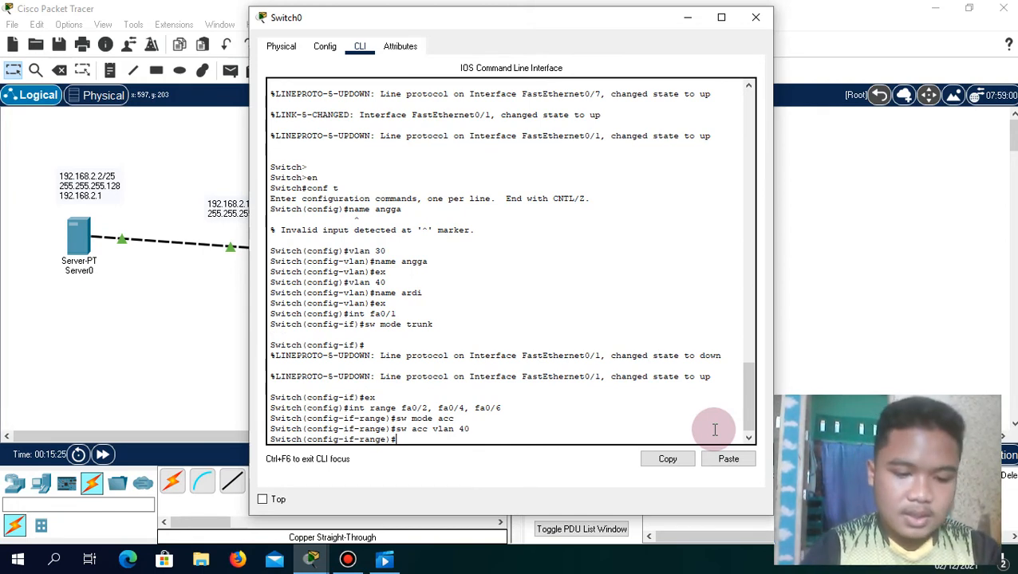
type("ex")
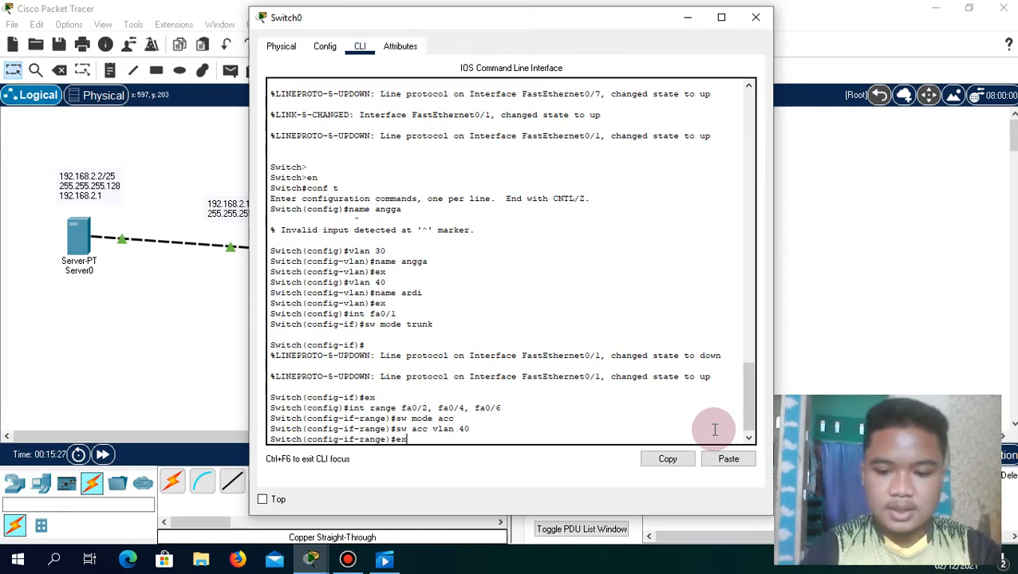
key("Return")
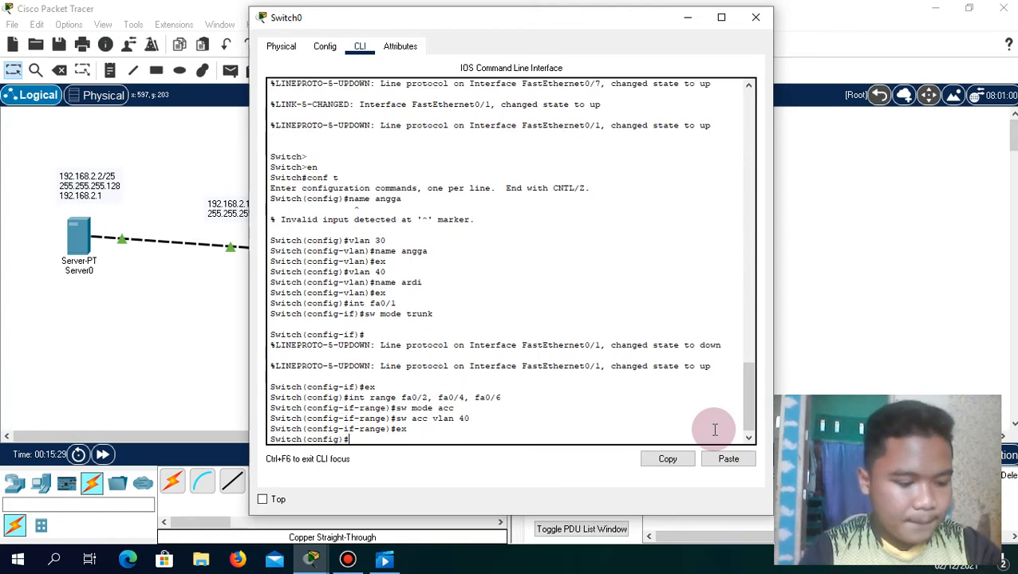
Set Switch0's interfaces fa0/3, fa0/5 and fa0/7 to access mode using int range and sw mode acc
type("int")
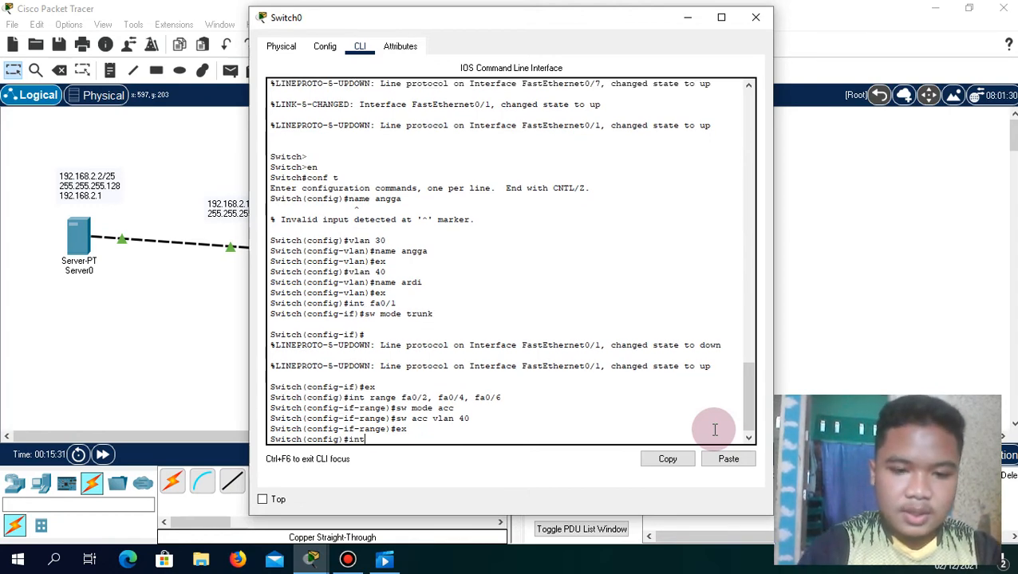
type(" range")
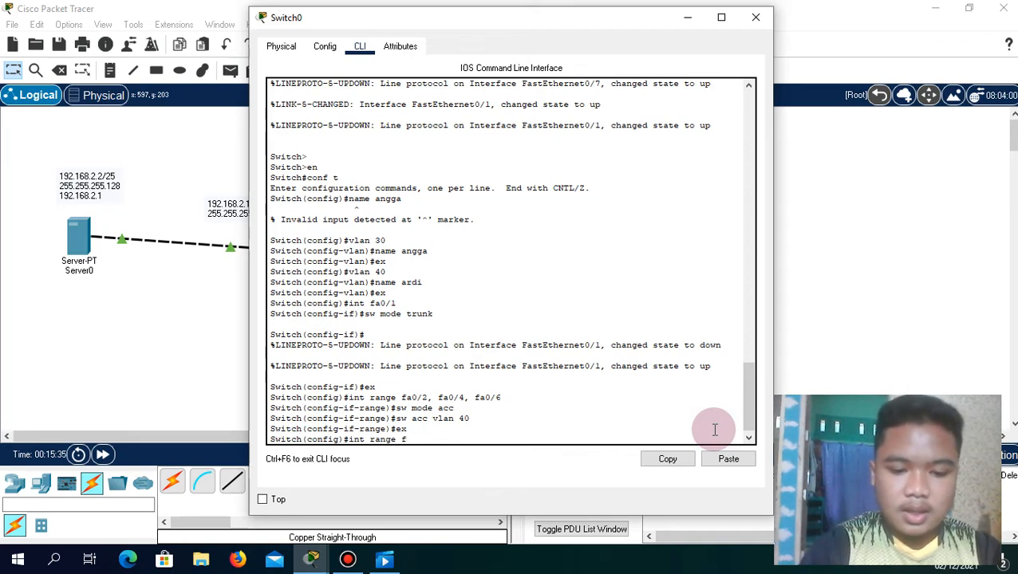
type(" fa0/3")
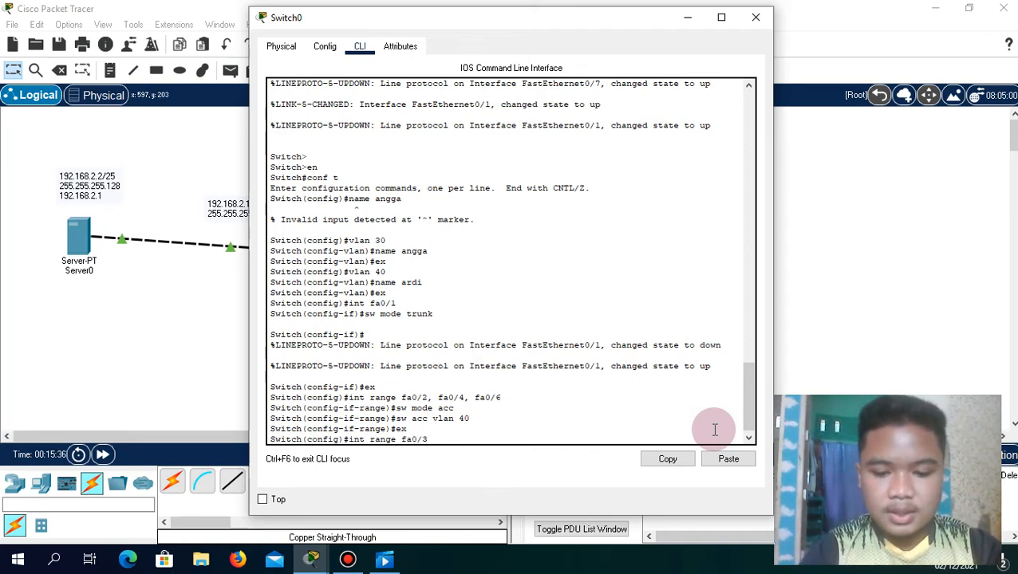
type(", fa0/")
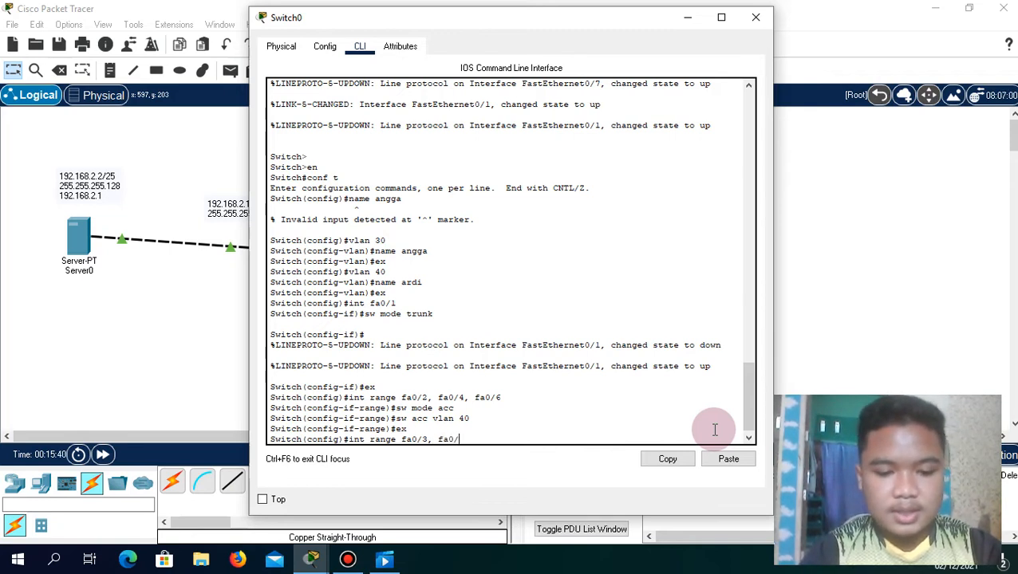
type("5")
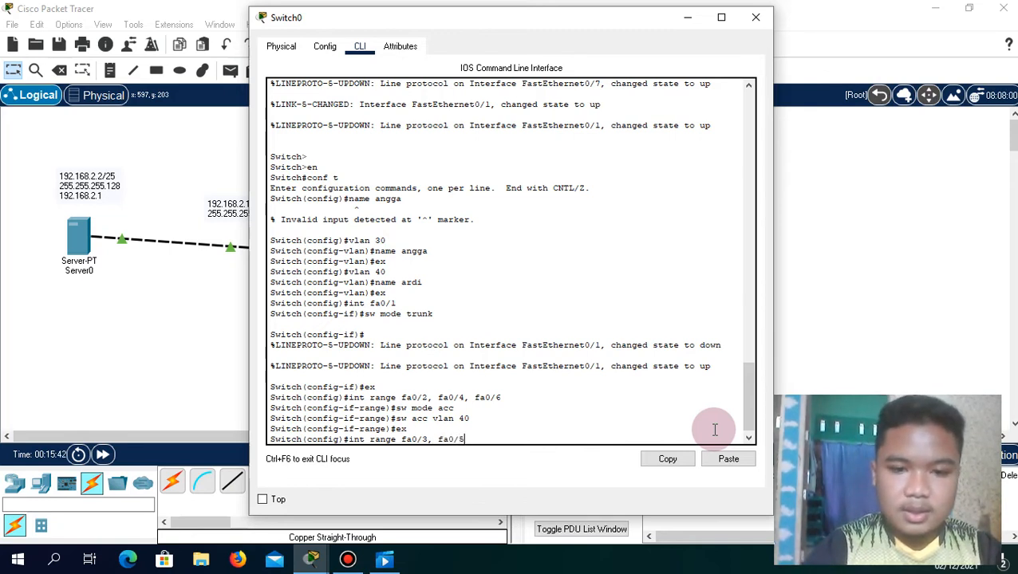
type(", d")
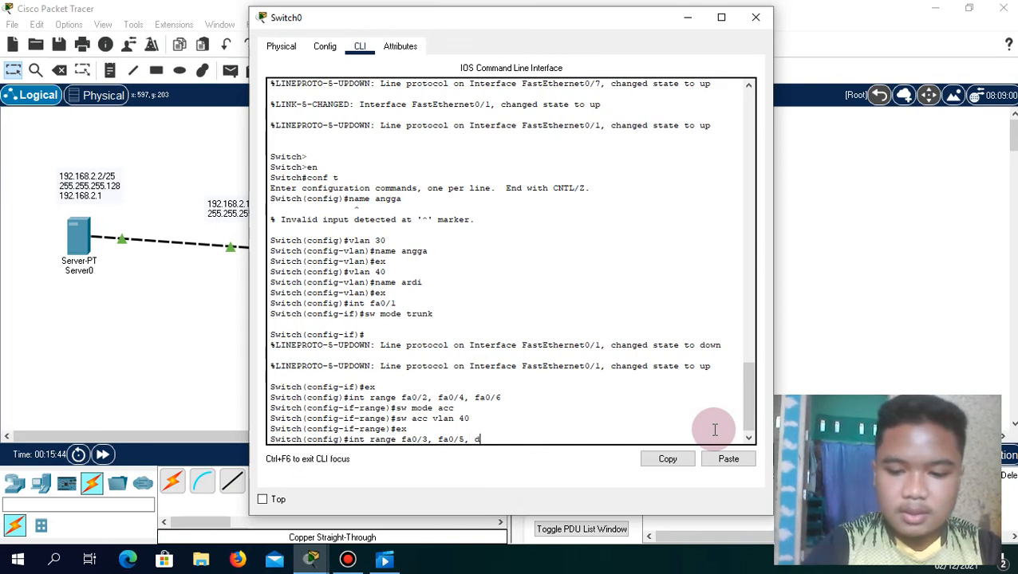
key("BackSpace")
type("fa0")
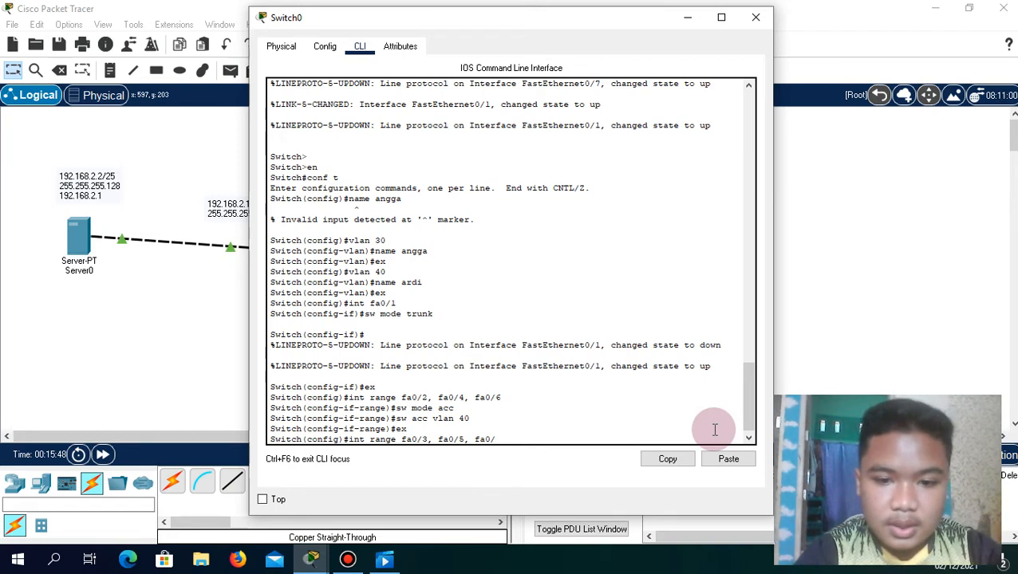
type("/7")
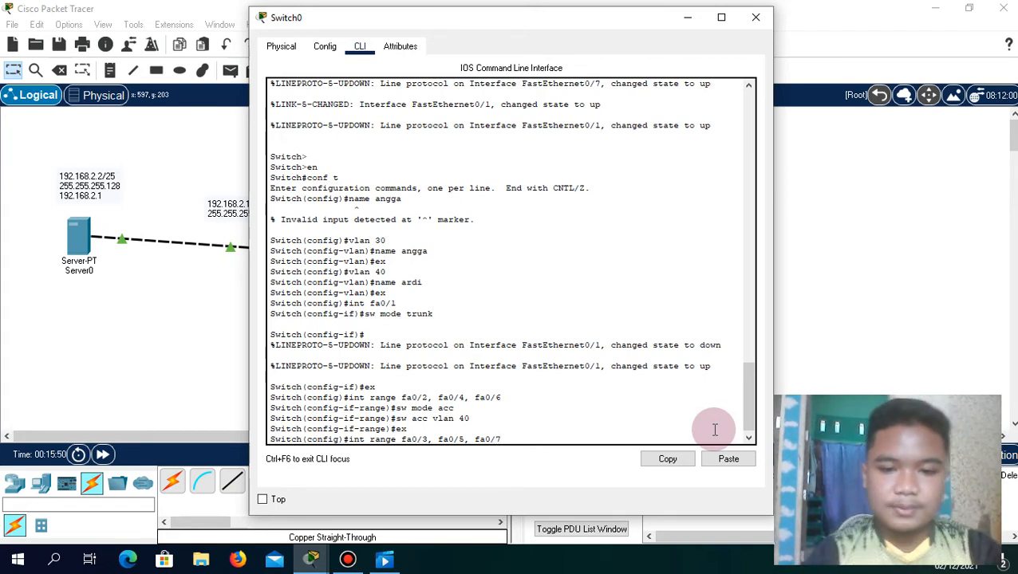
key("Return")
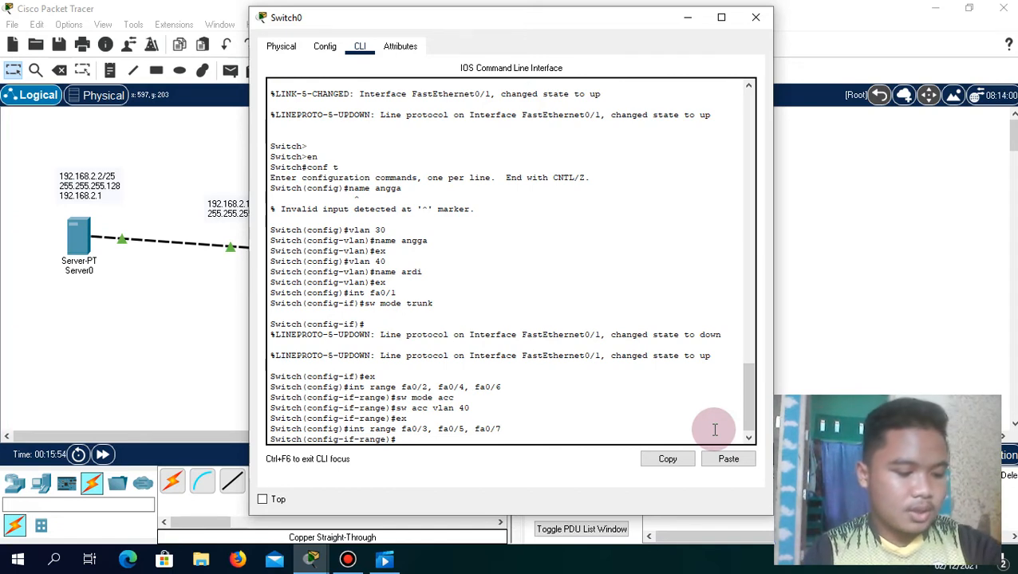
type("mode acc")
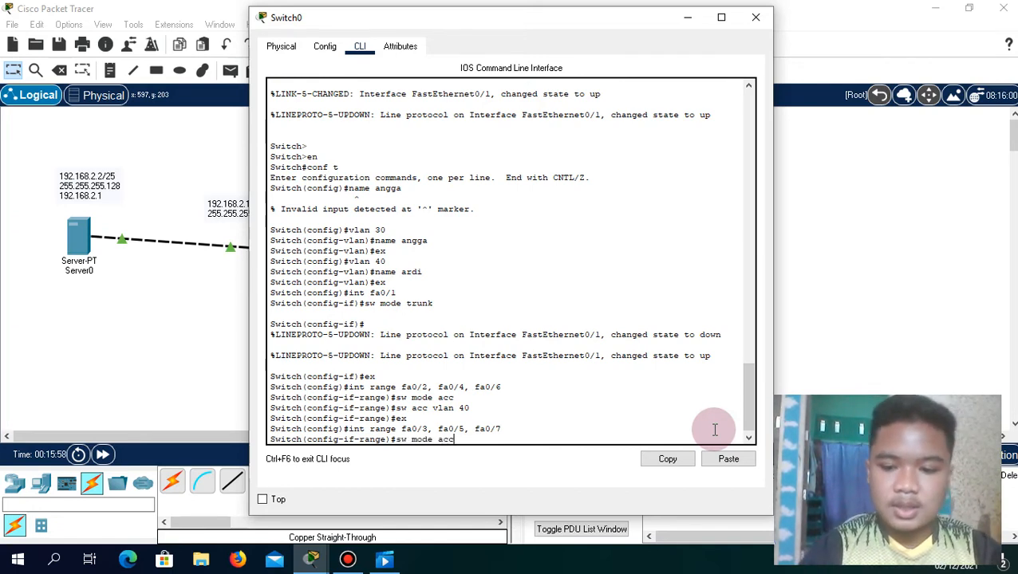
key("Return")
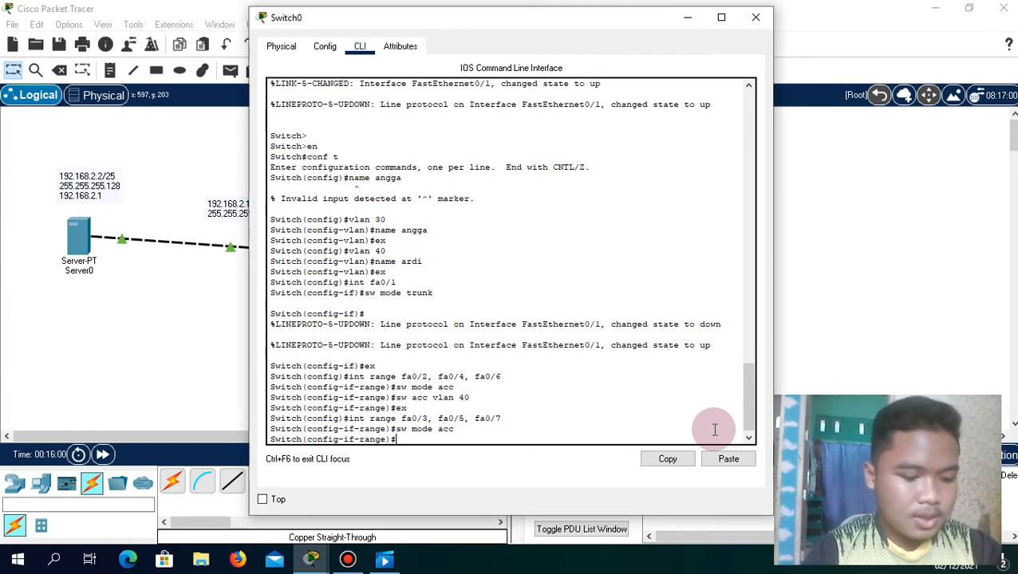
Assign the selected interface range to VLAN 30 with sw acc vlan 30 and return to global configuration mode with ex
type("sw")
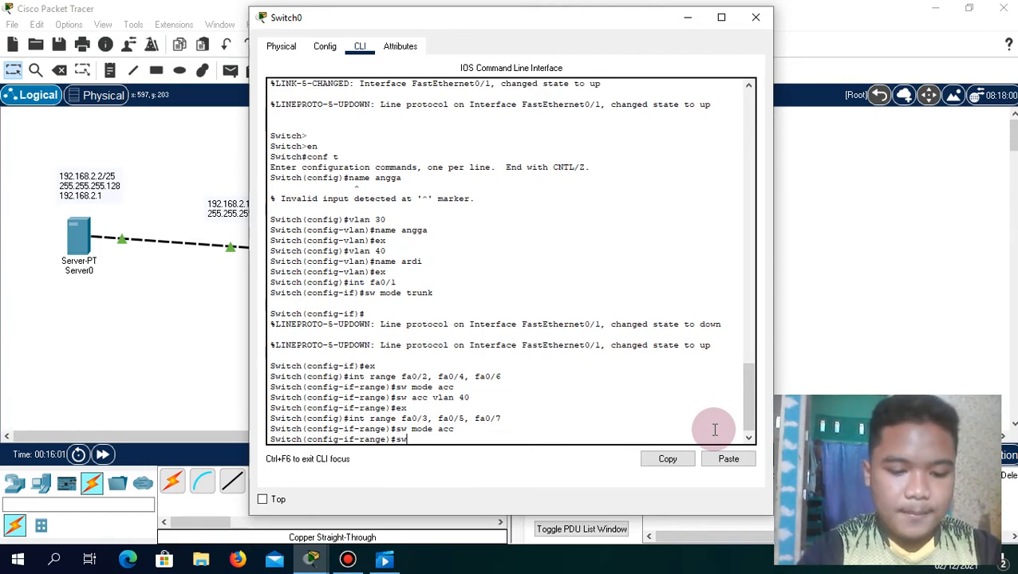
type(" acc vlan 30")
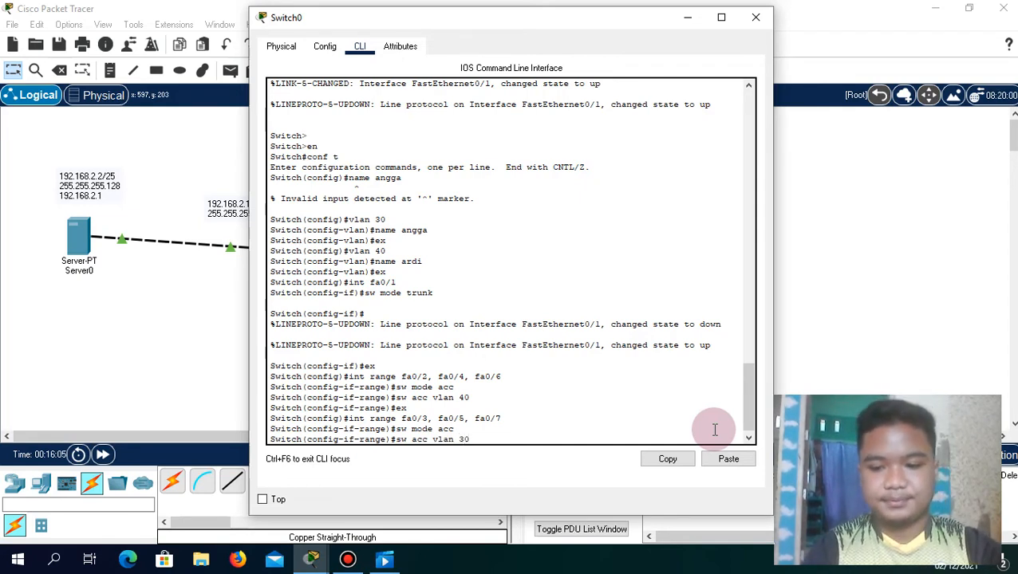
key("Return")
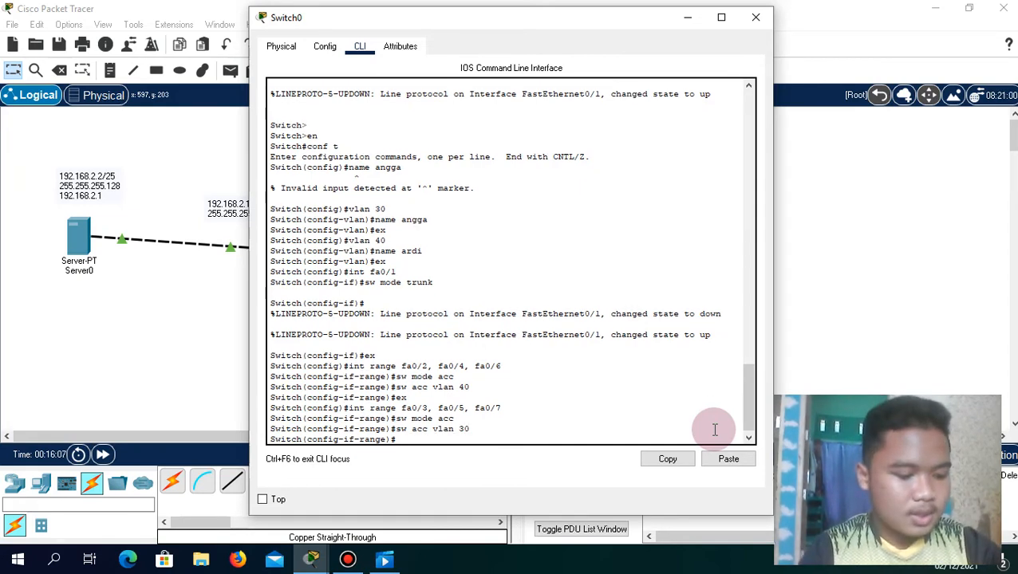
type("ex")
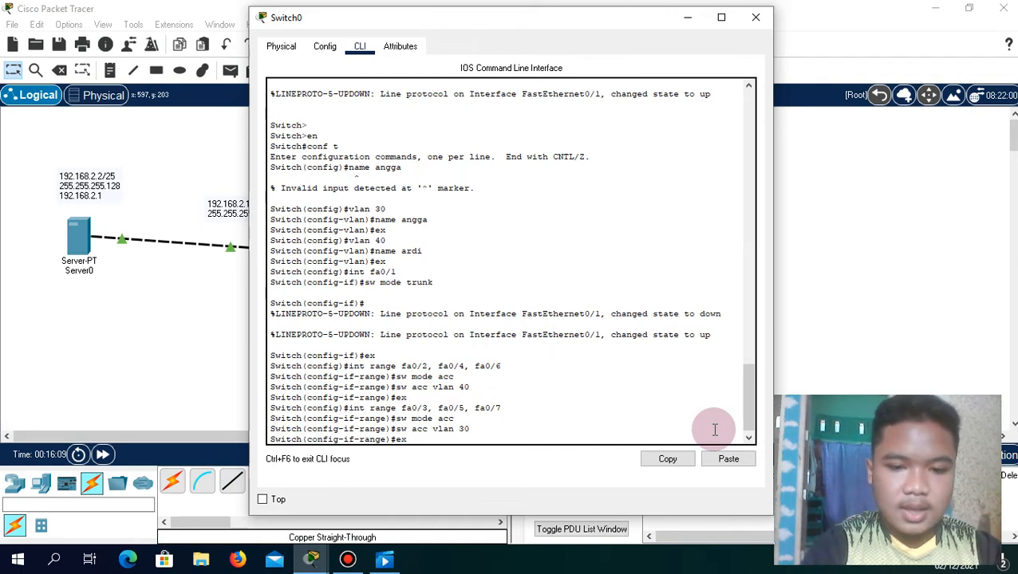
key("Return")
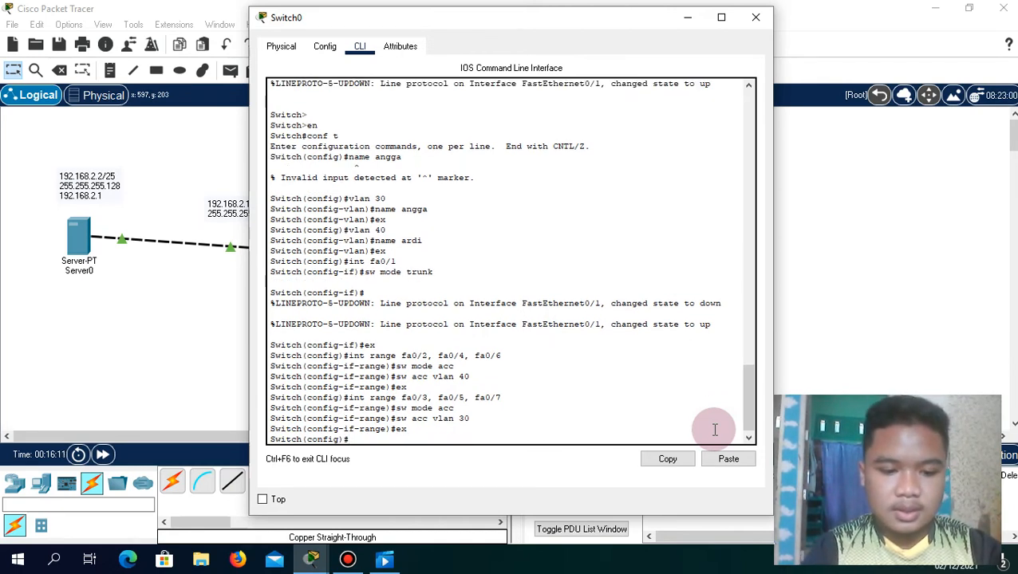
Leave Switch0's configuration mode with ex and list its VLANs and port assignments using sh vlan
type("ex")
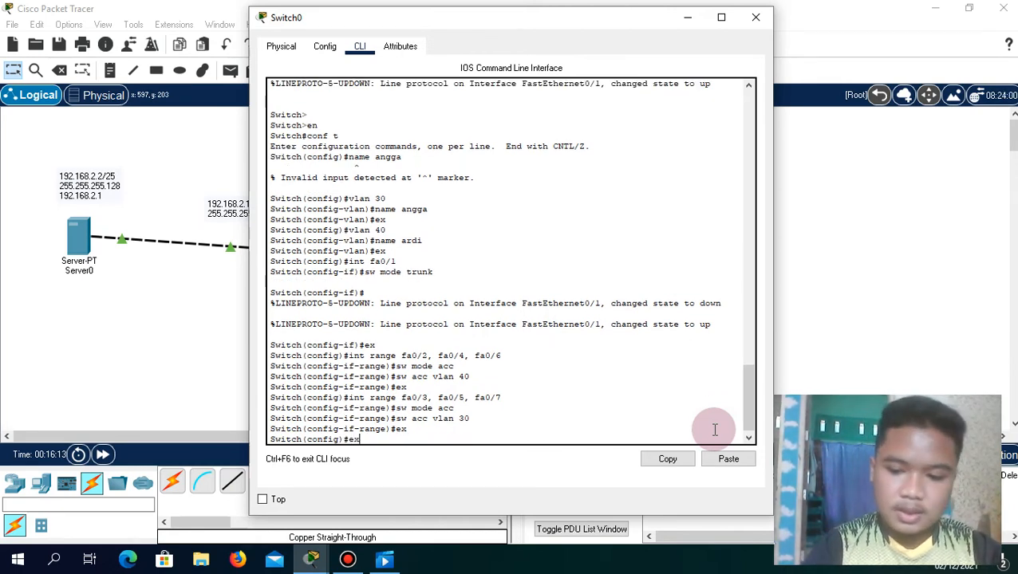
key("Return")
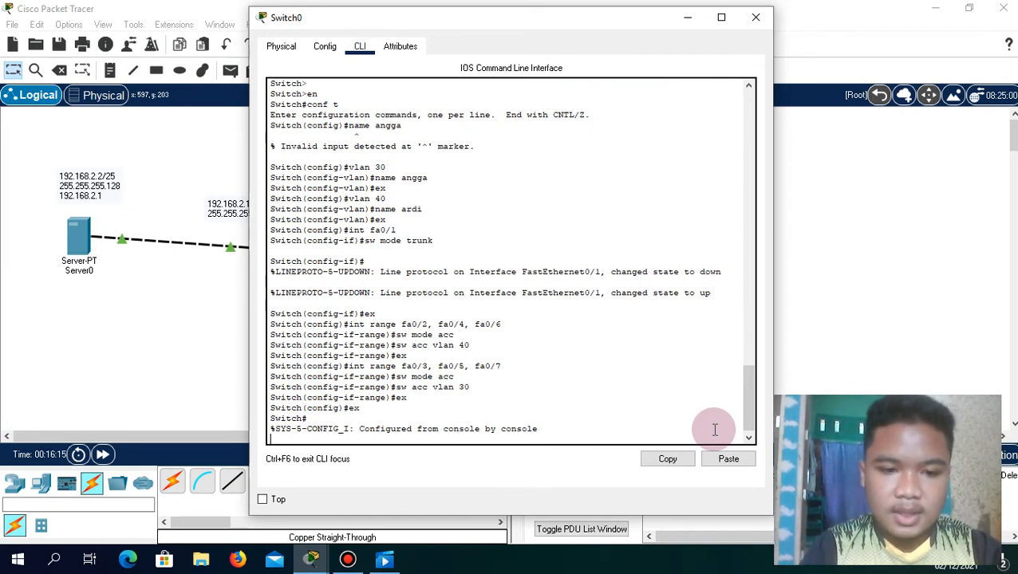
key("Return")
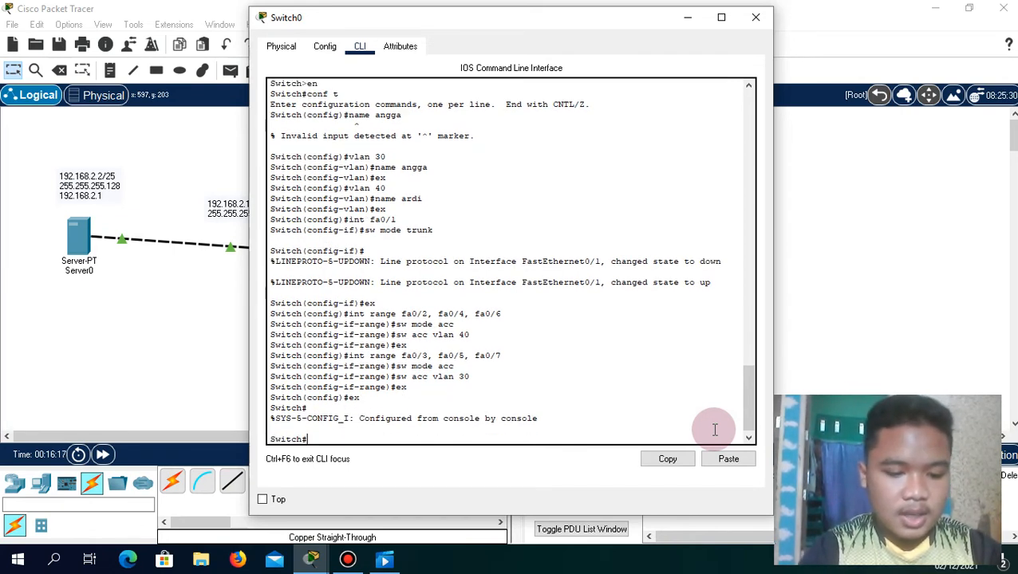
type("s")
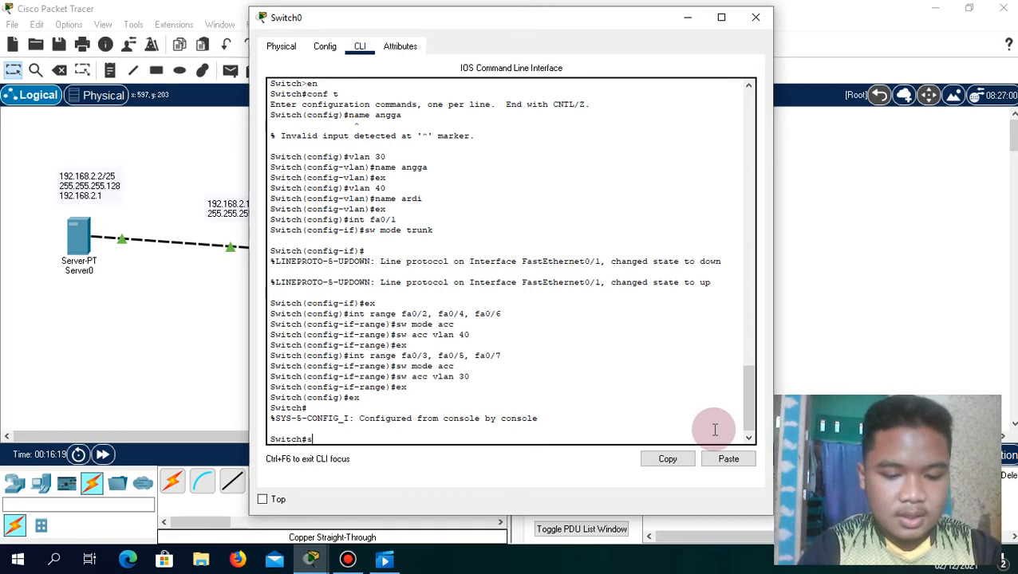
type("h vlan")
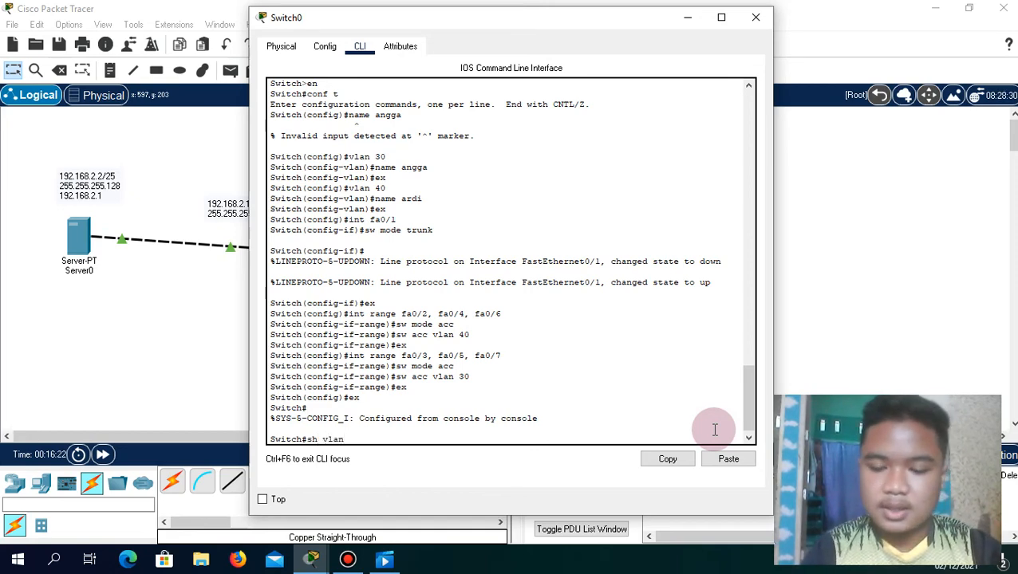
key("Return")
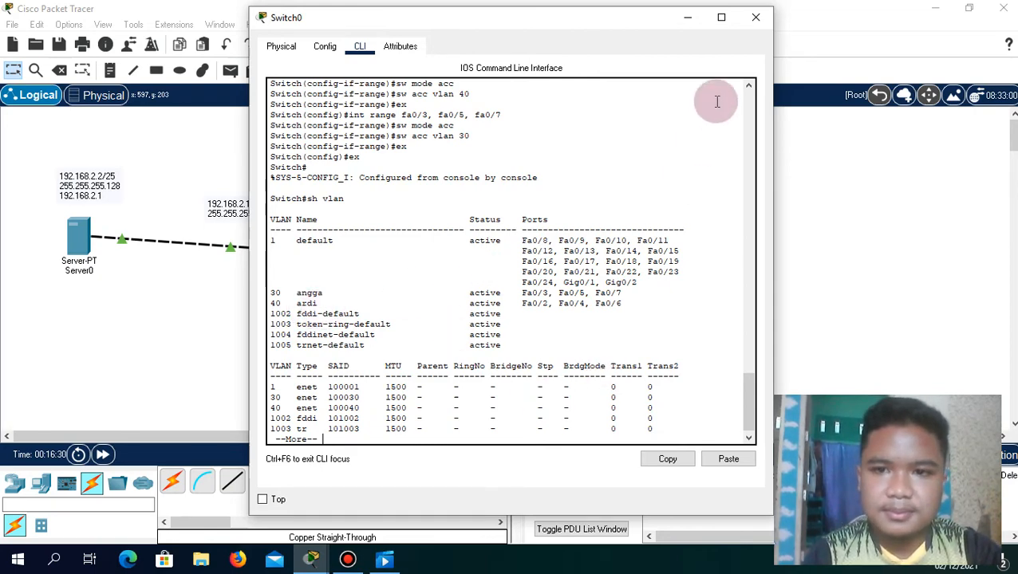
left_click(691, 26)
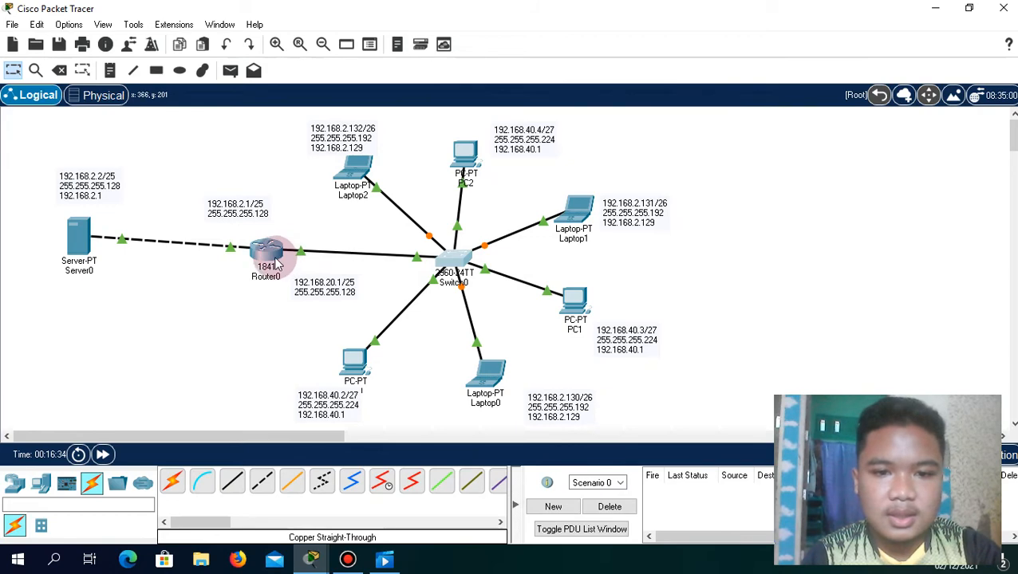
In Router0's CLI, enter global configuration mode with conf t and create subinterface fa0/1.30 with the int command
mouse_move(273, 265)
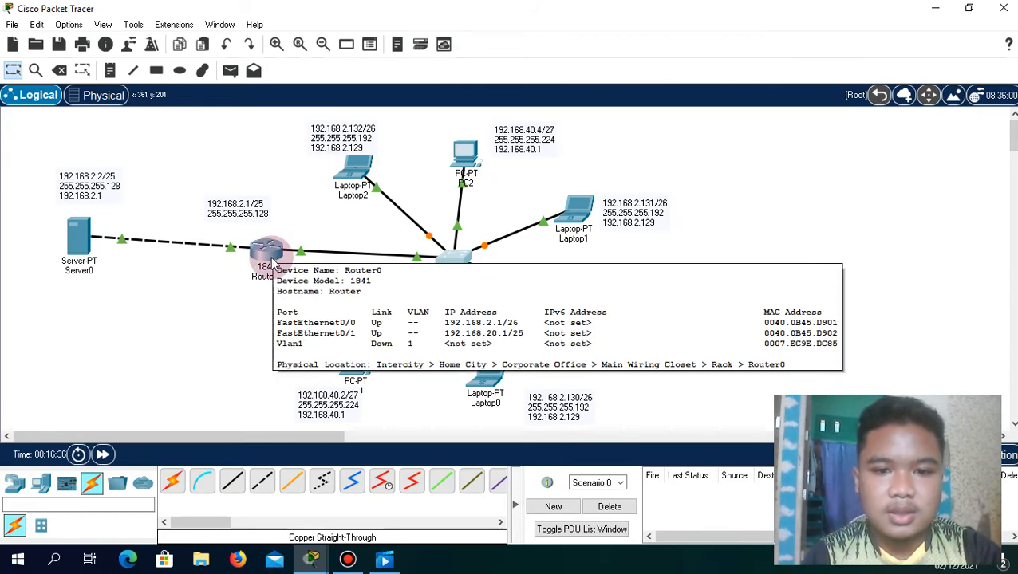
left_click(271, 253)
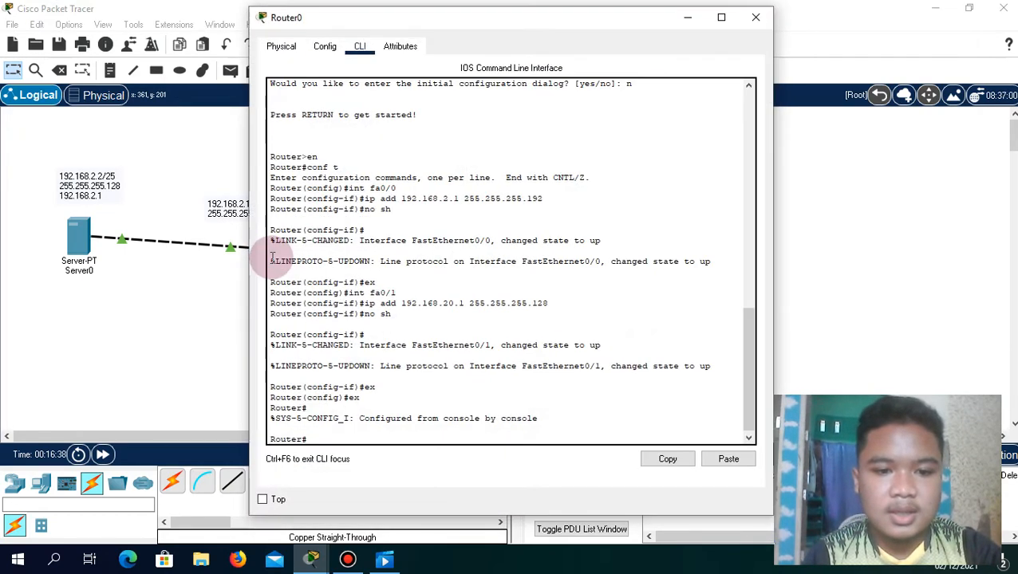
left_click(324, 437)
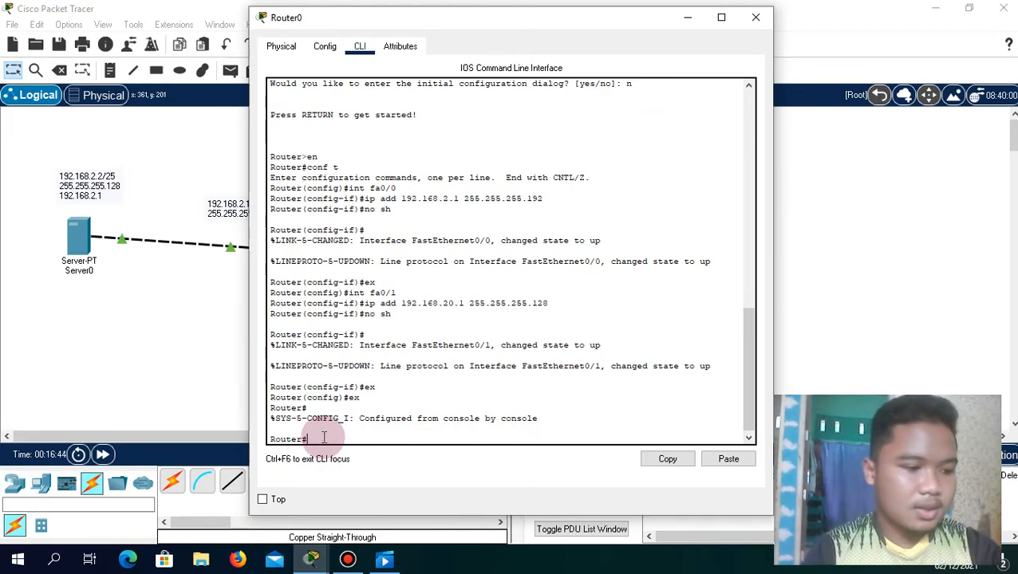
type("conf t")
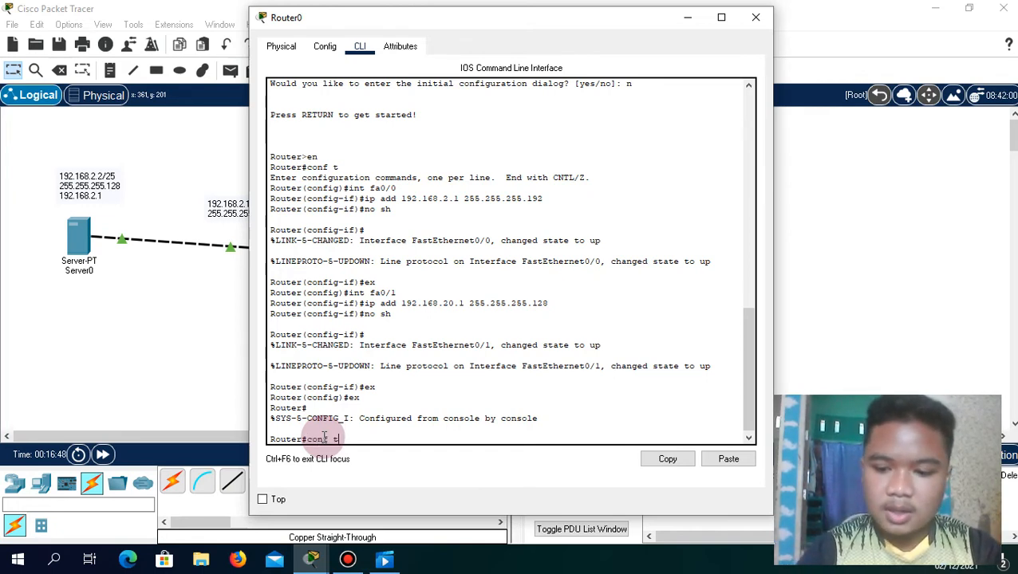
key("Return")
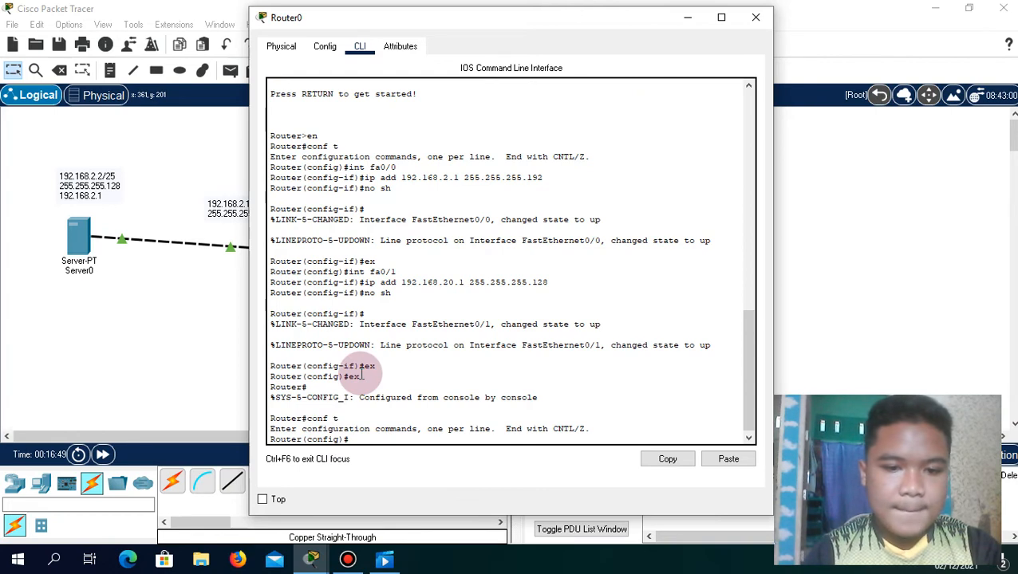
type("int fa")
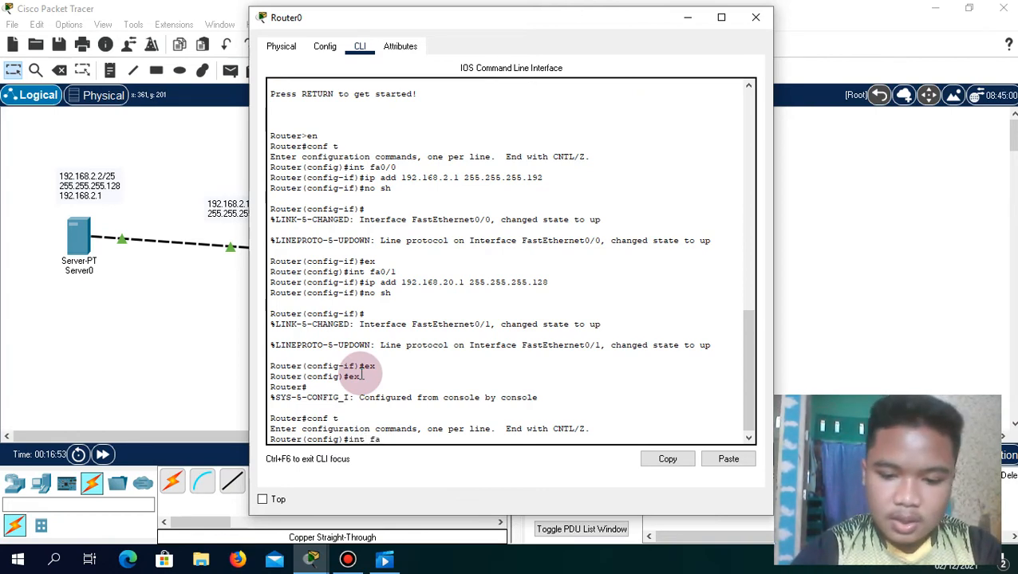
type("0/")
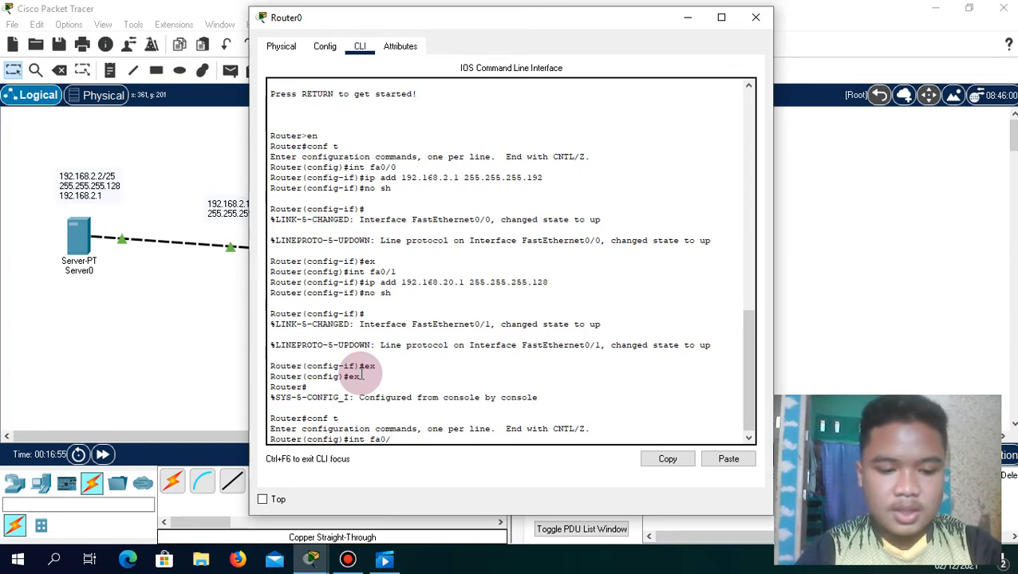
type("1.")
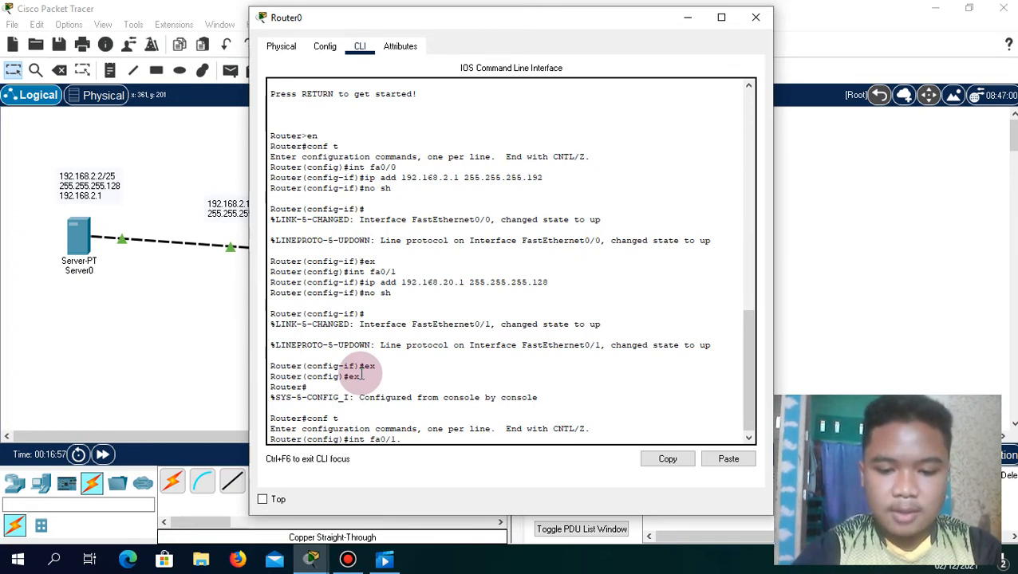
type("30")
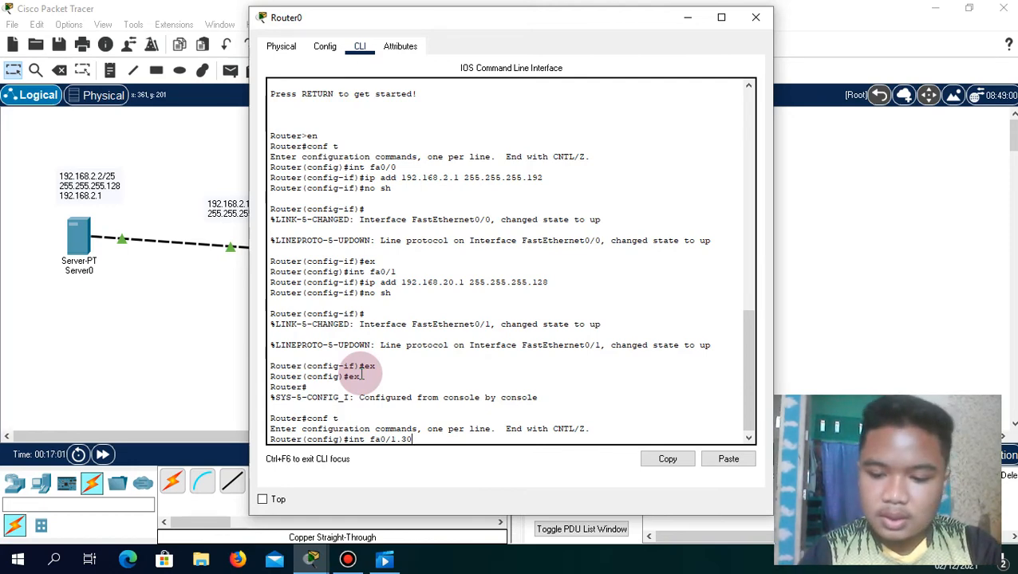
key("Return")
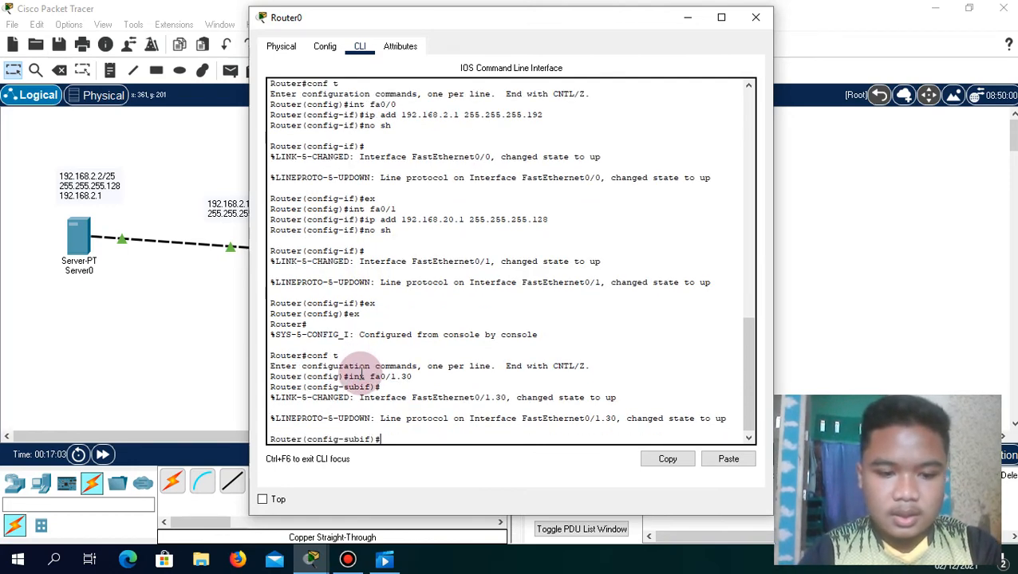
Set 802.1Q encapsulation for VLAN 30 on subinterface fa0/1.30 with encap dot1q 30
type("enc")
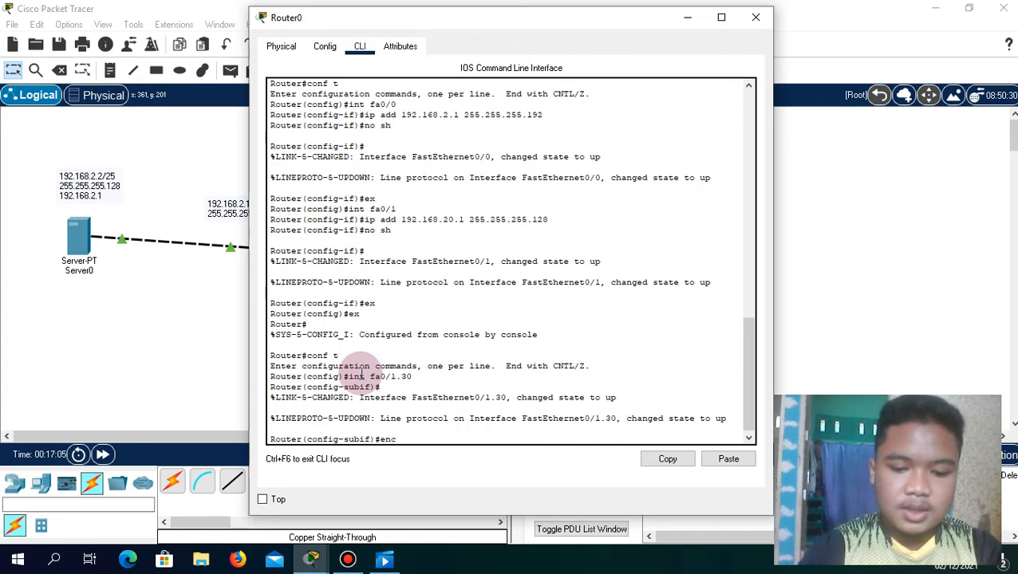
type("ap")
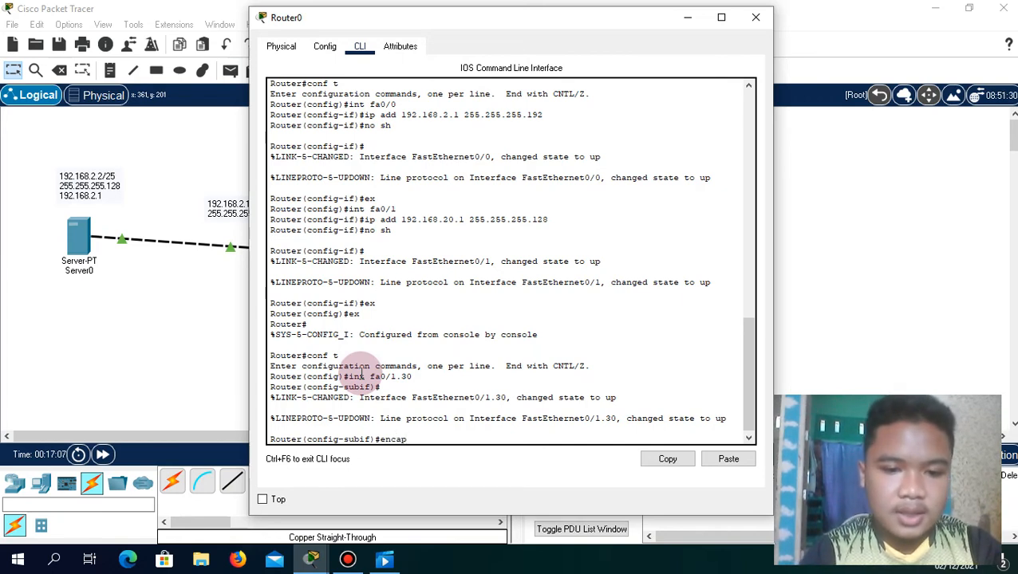
type(" do")
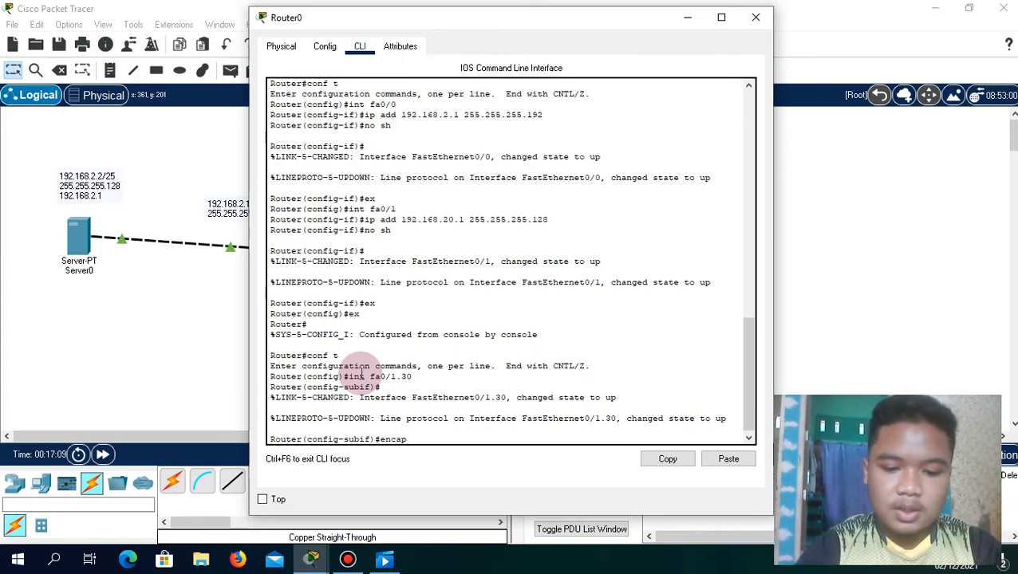
type("t1q")
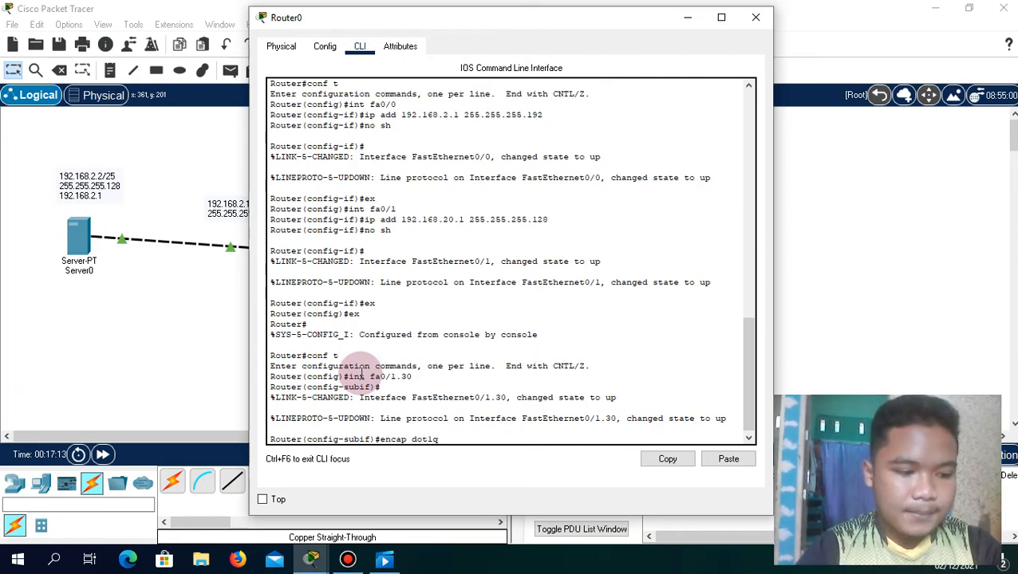
type(" 30")
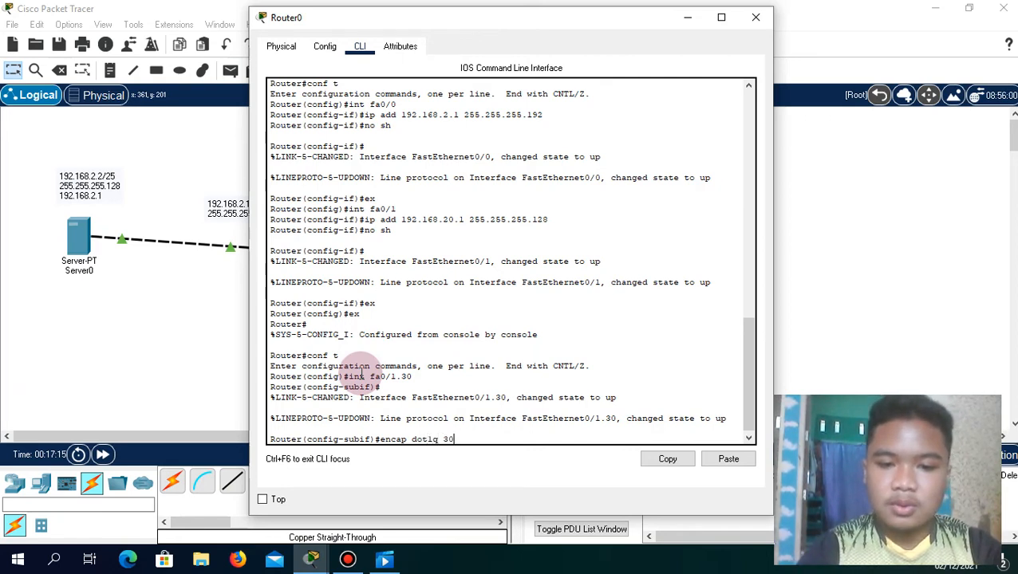
key("Return")
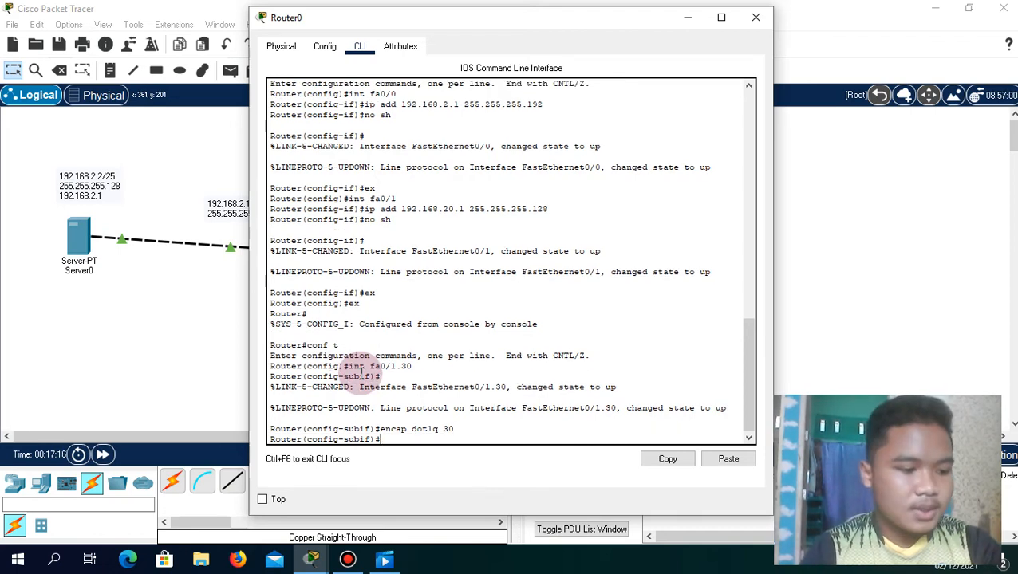
Assign IP address 192.168.2.129 with mask 255.255.255.192 to subinterface fa0/1.30 using ip add
type("ip ")
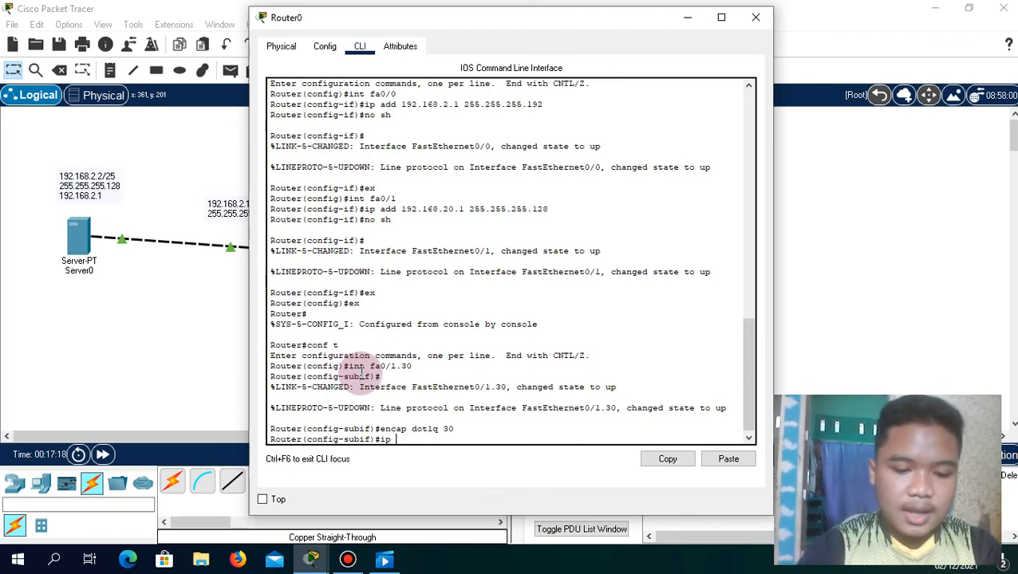
type("add 192.1")
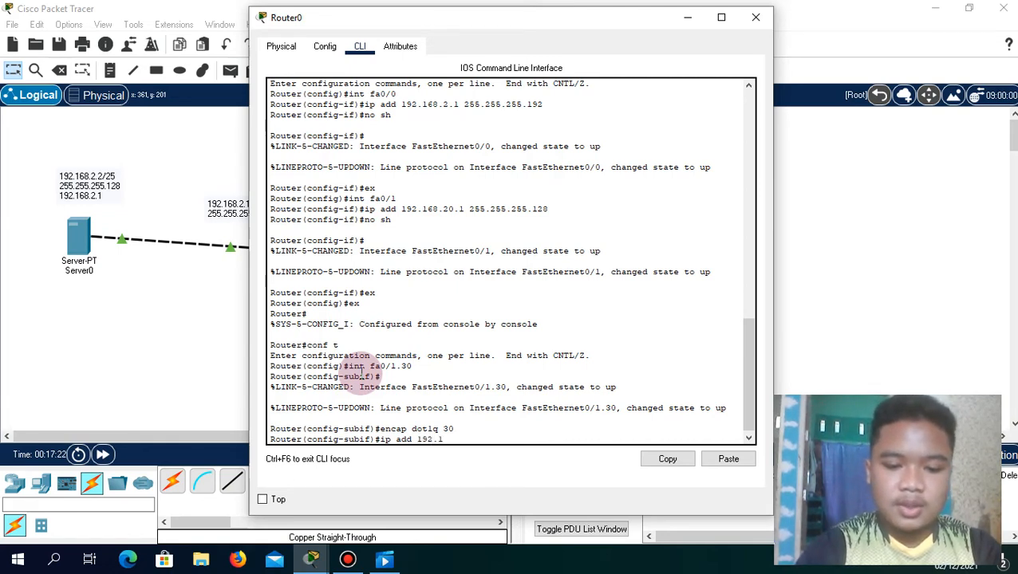
type("68")
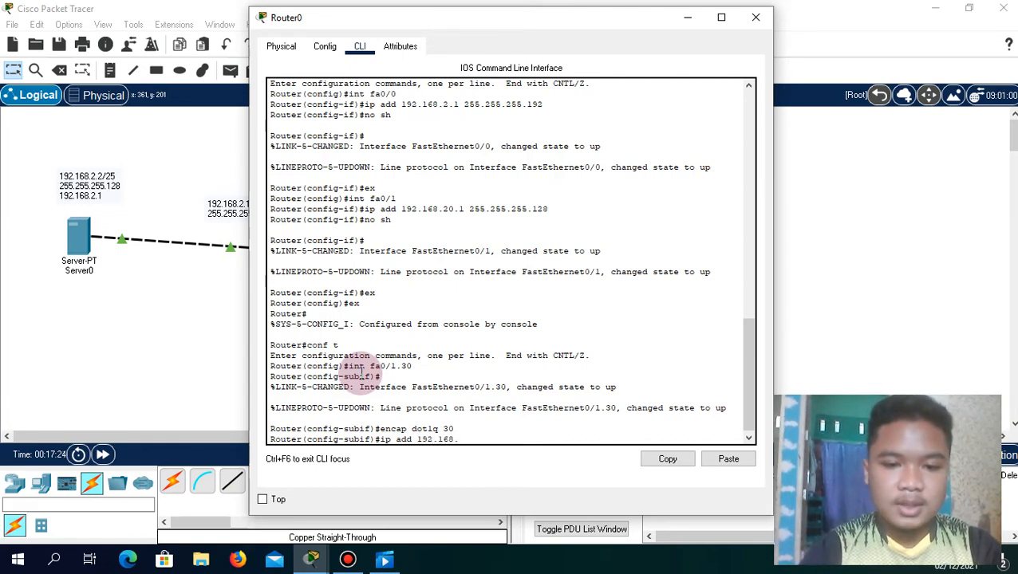
type(".")
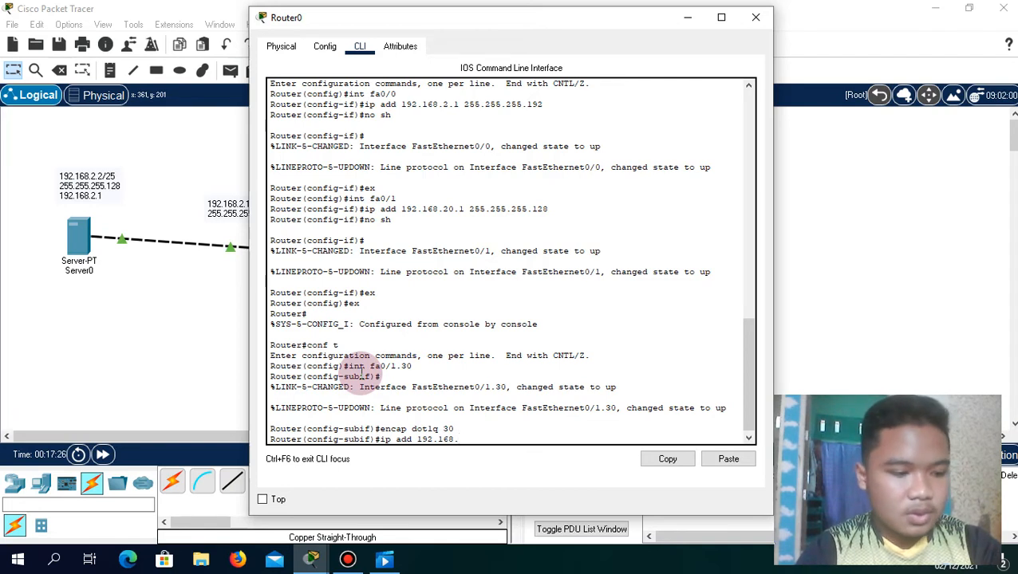
type("2.12")
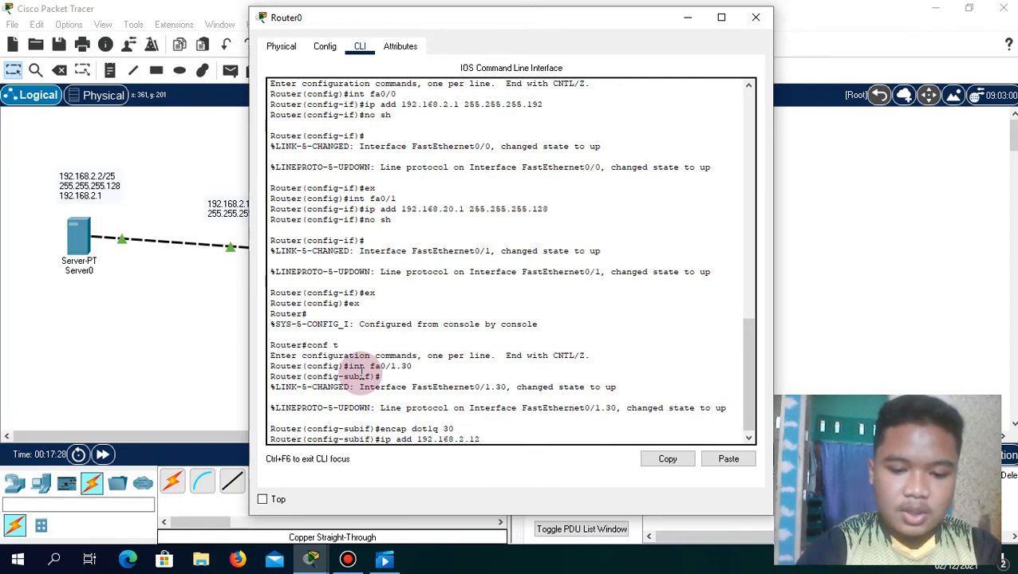
type("9")
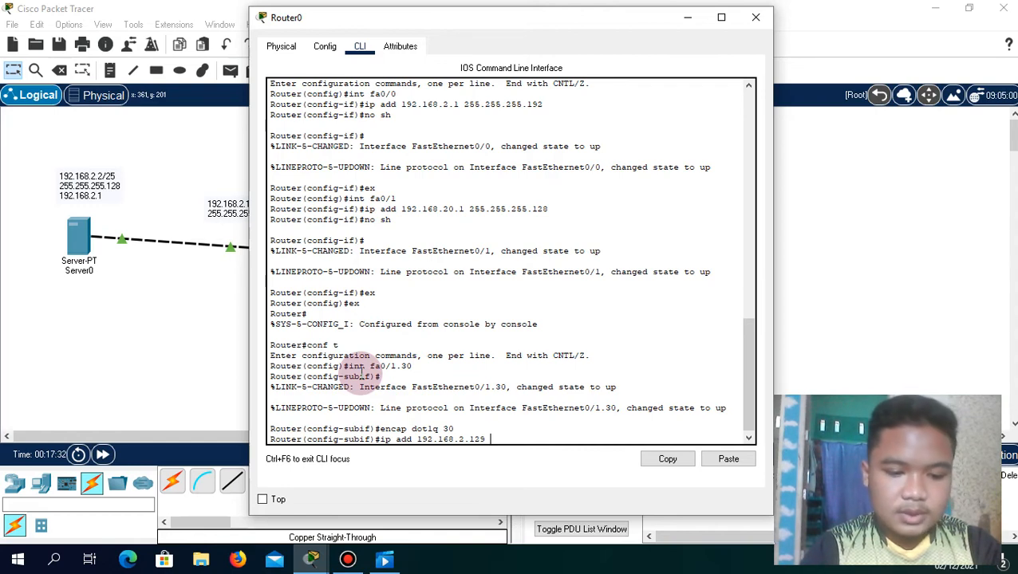
type(" 255")
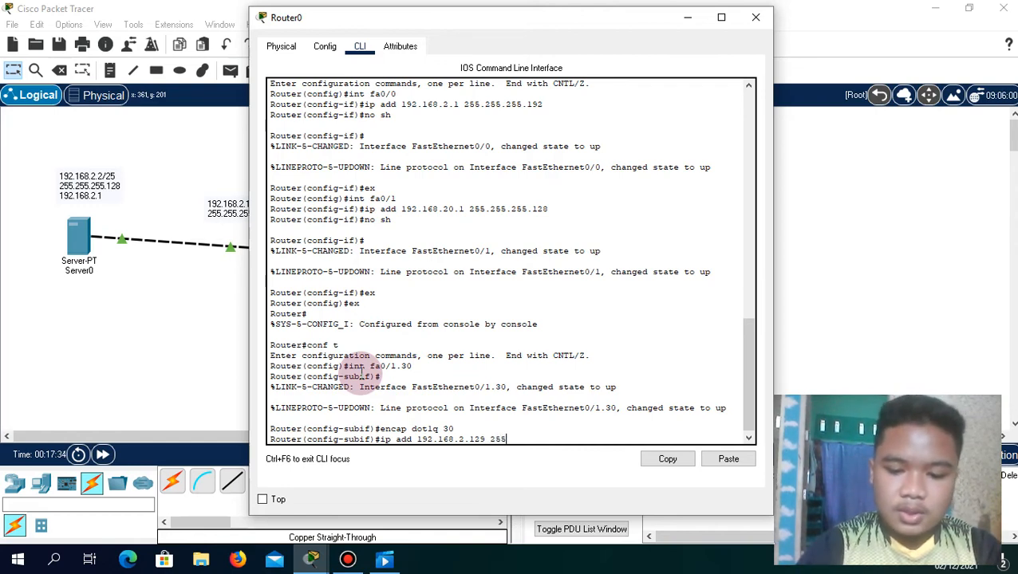
type(".255.255")
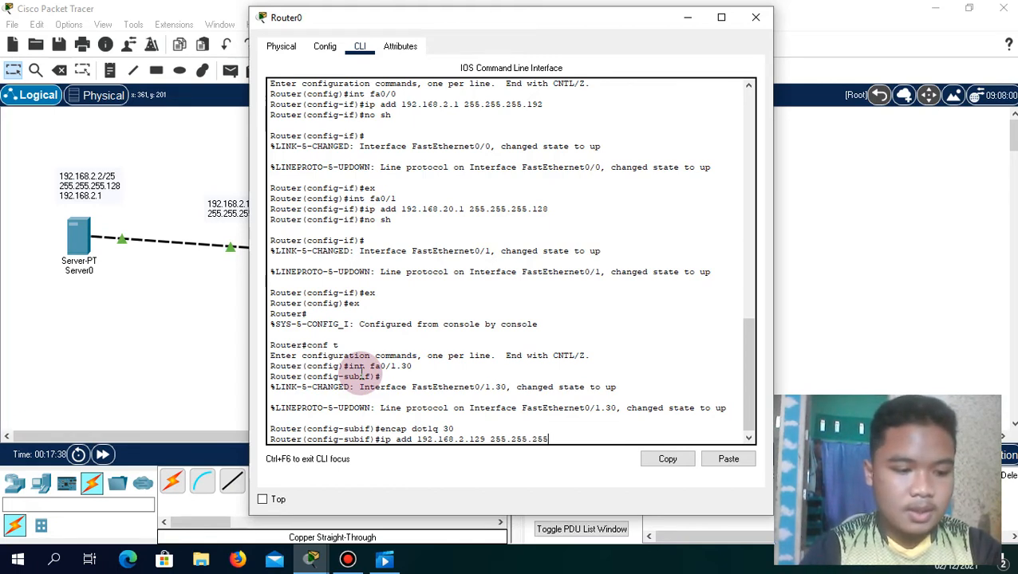
type(".1")
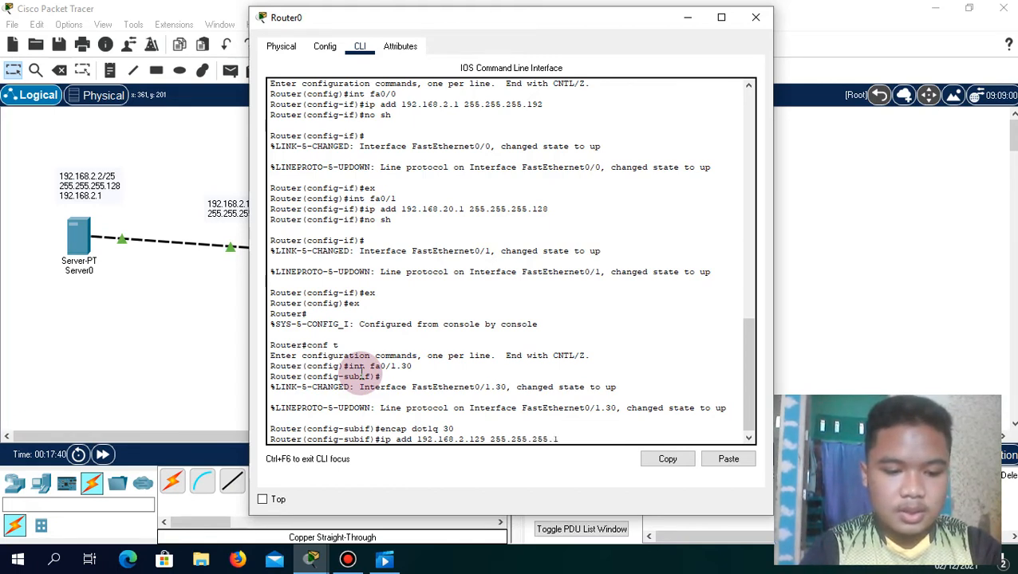
type("92")
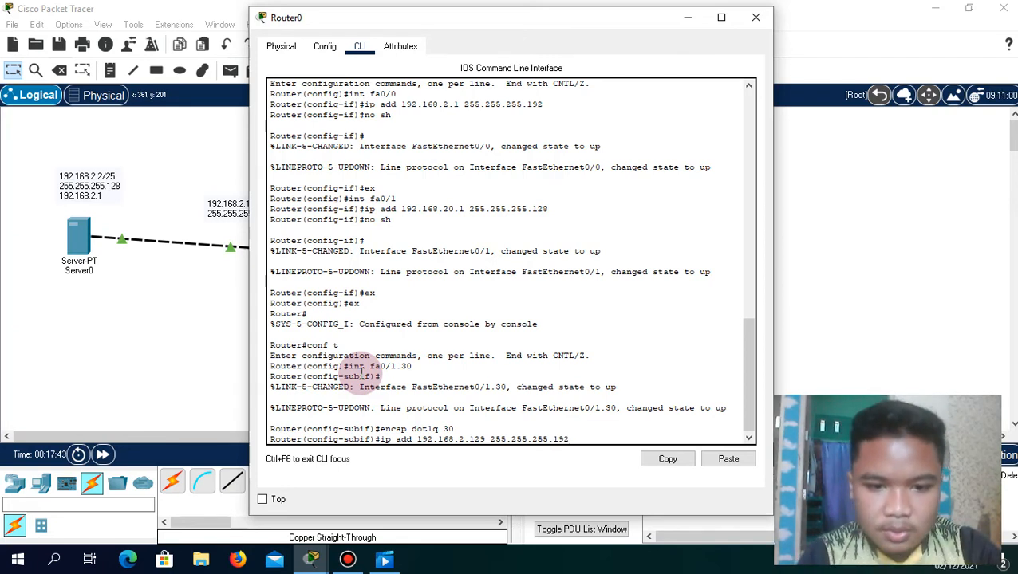
key("Return")
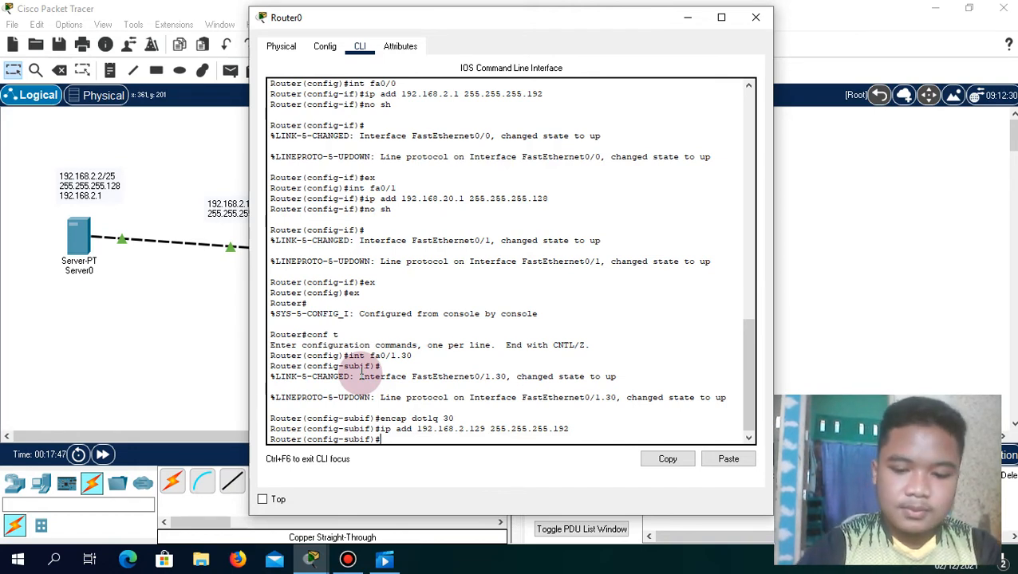
Enable subinterface fa0/1.30 with no sh and return to global configuration mode with ex
type("no")
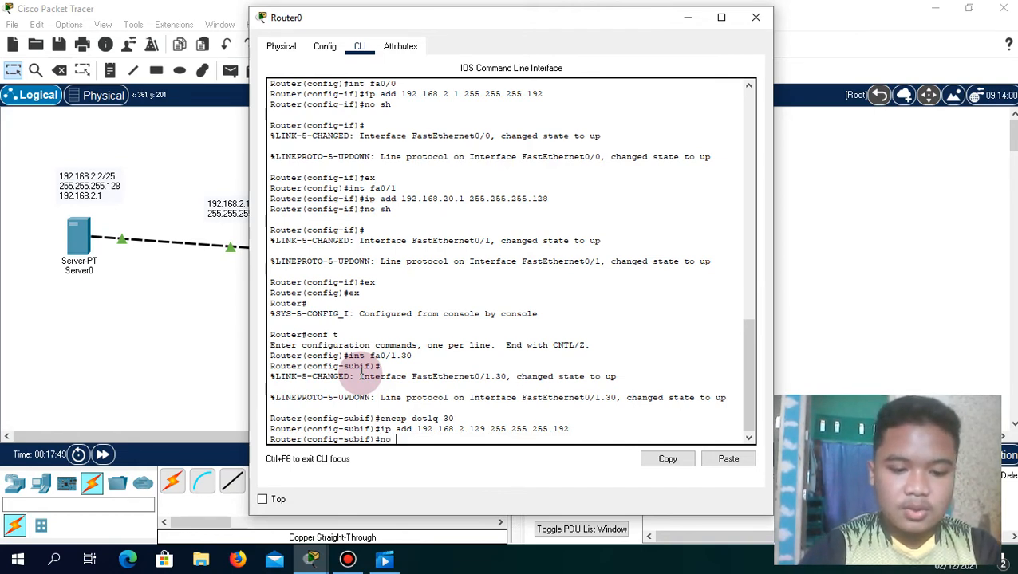
type(" sh")
key("Return")
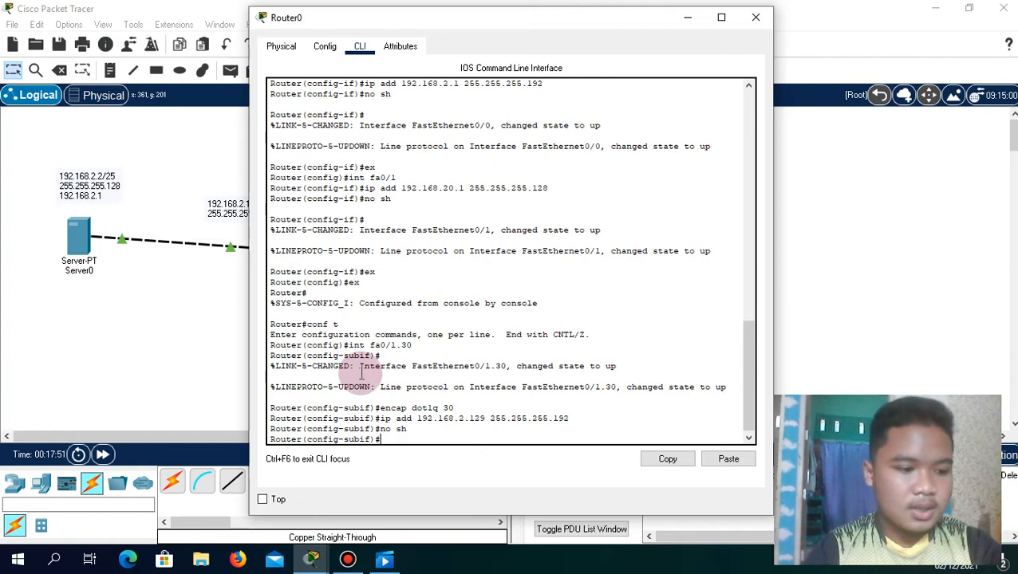
type("ex")
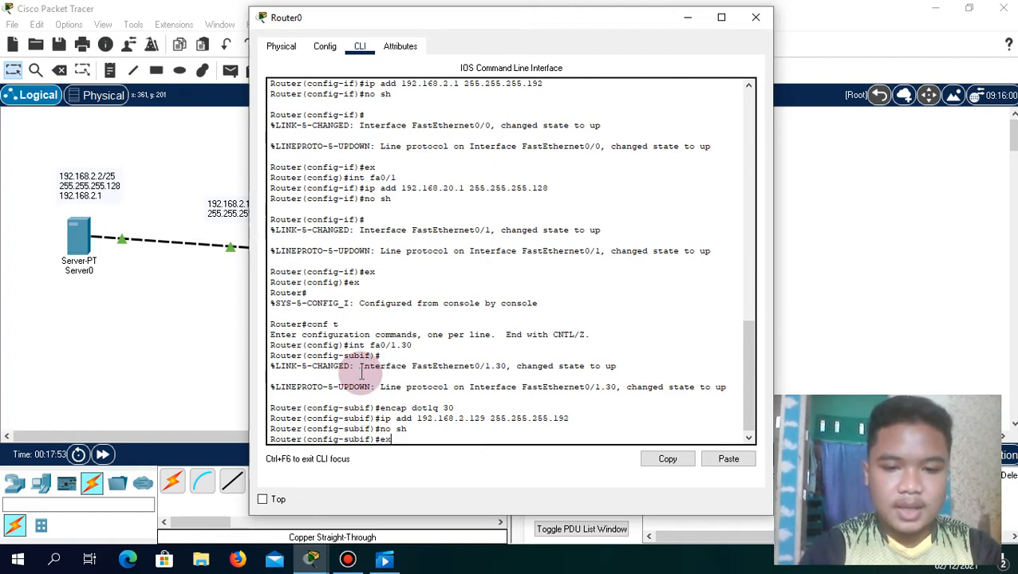
key("Return")
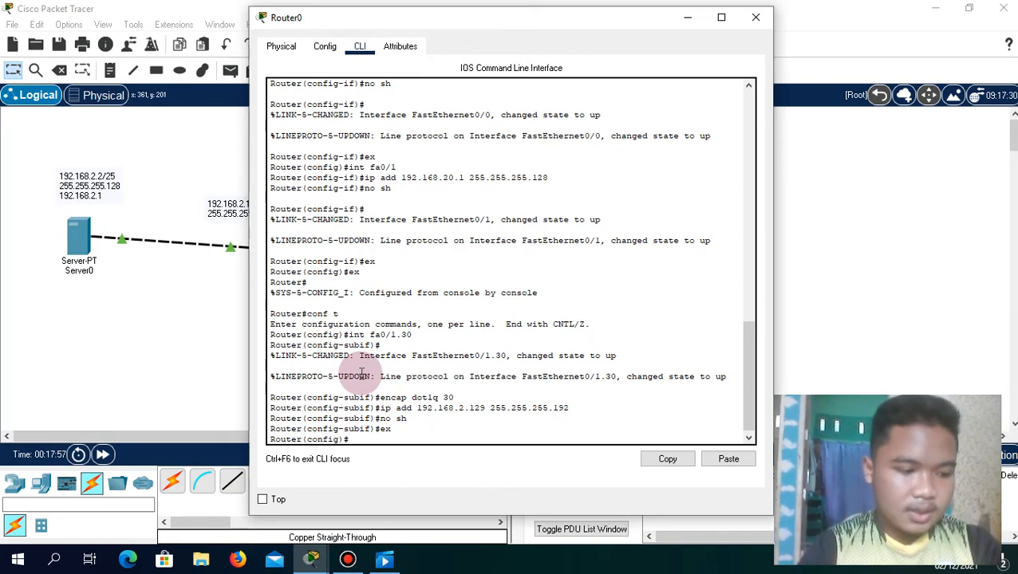
Create subinterface fa0/1.40 on Router0 with the int command
type("no sh")
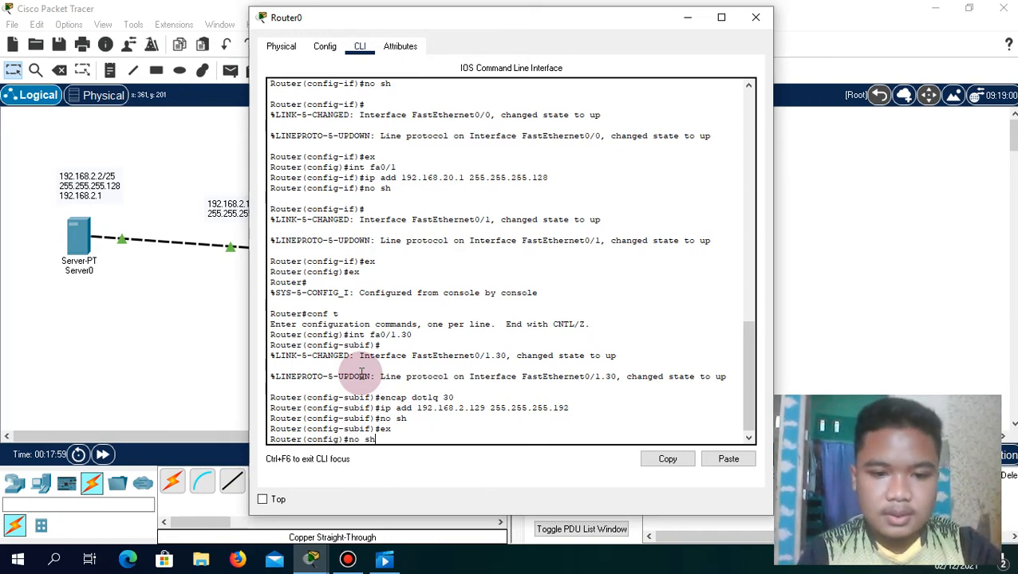
key("Up")
key("Up")
key("Up")
key("Up")
key("Up")
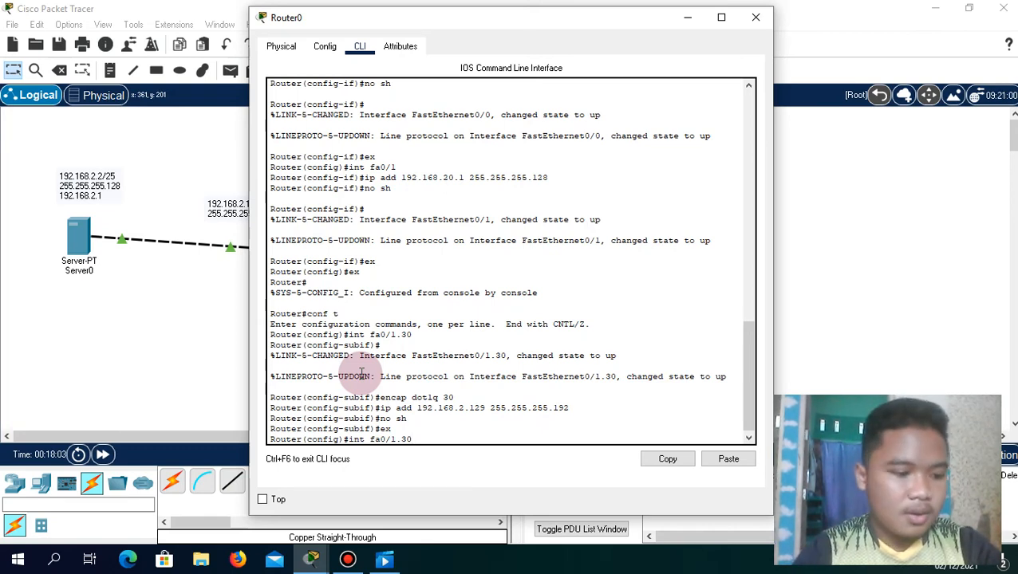
key("BackSpace")
key("BackSpace")
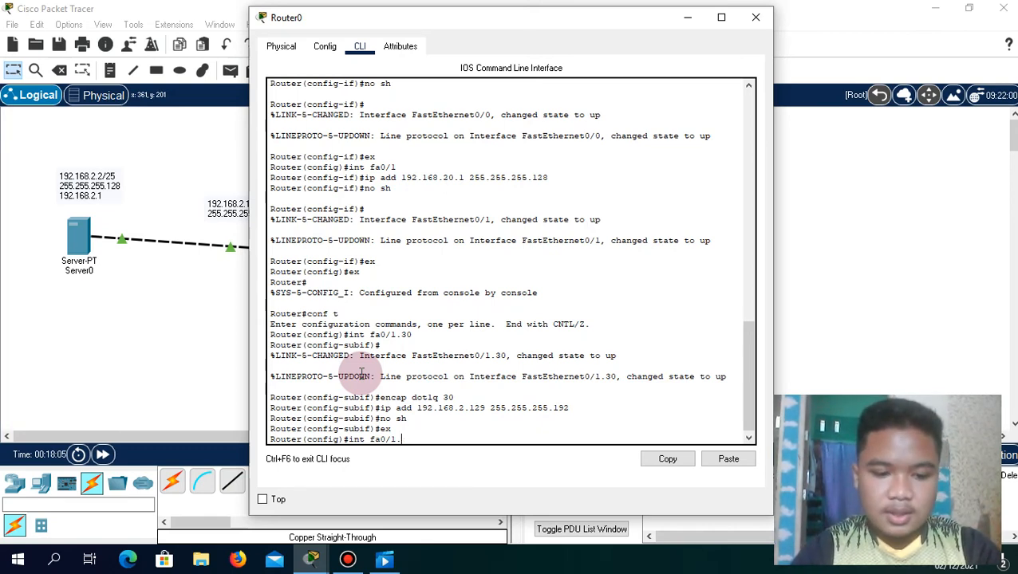
type("40")
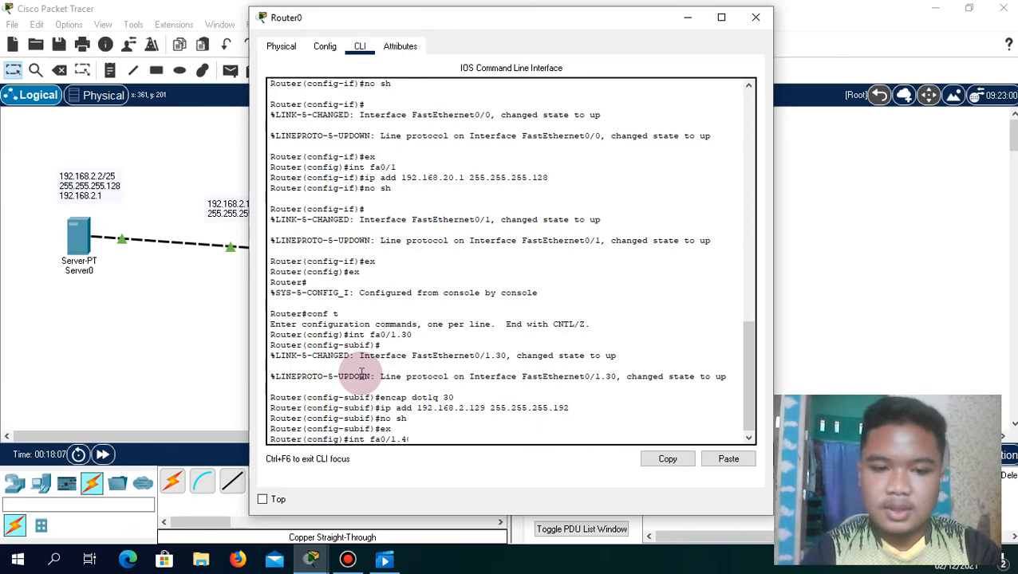
key("Return")
key("Return")
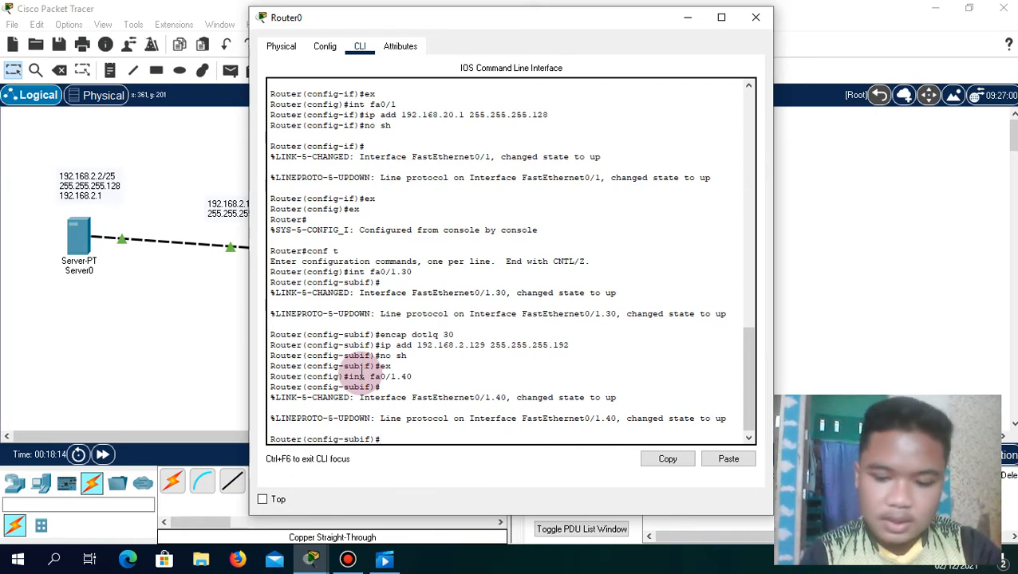
Set 802.1Q encapsulation for VLAN 40 on subinterface fa0/1.40 with encap dot1q 40
key("Up")
key("Up")
key("Up")
key("Up")
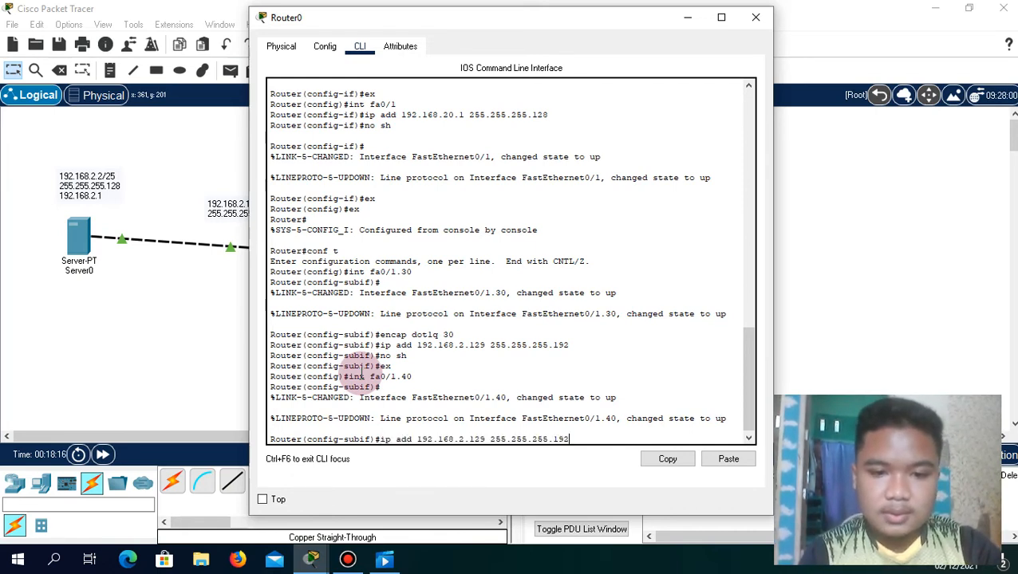
key("Up")
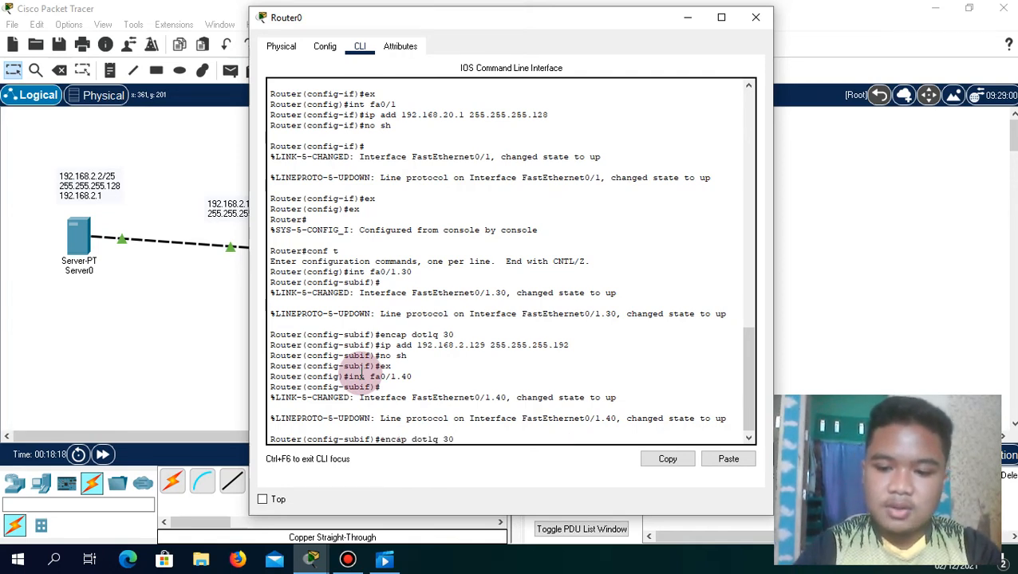
key("BackSpace")
key("BackSpace")
type("40")
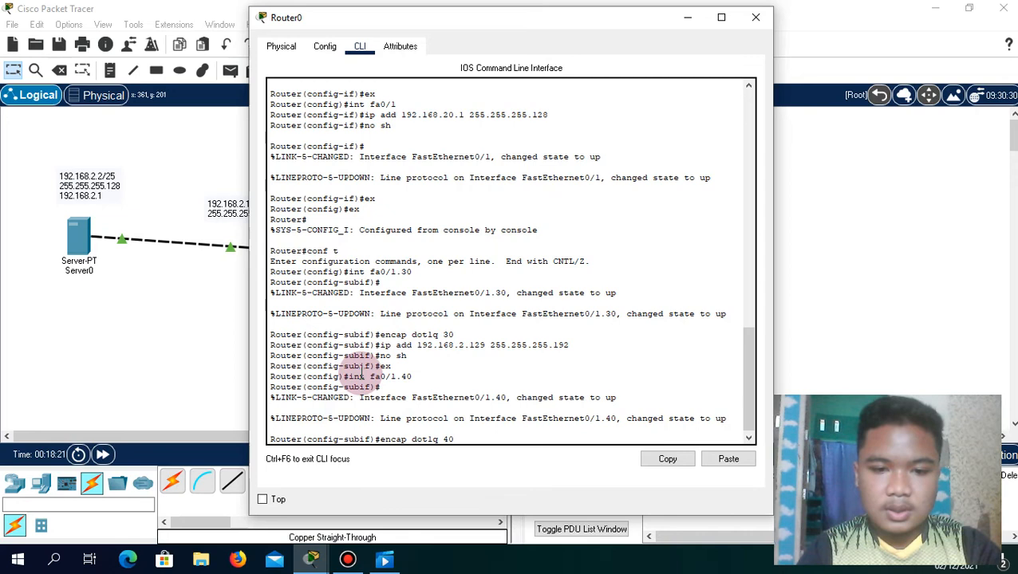
key("Return")
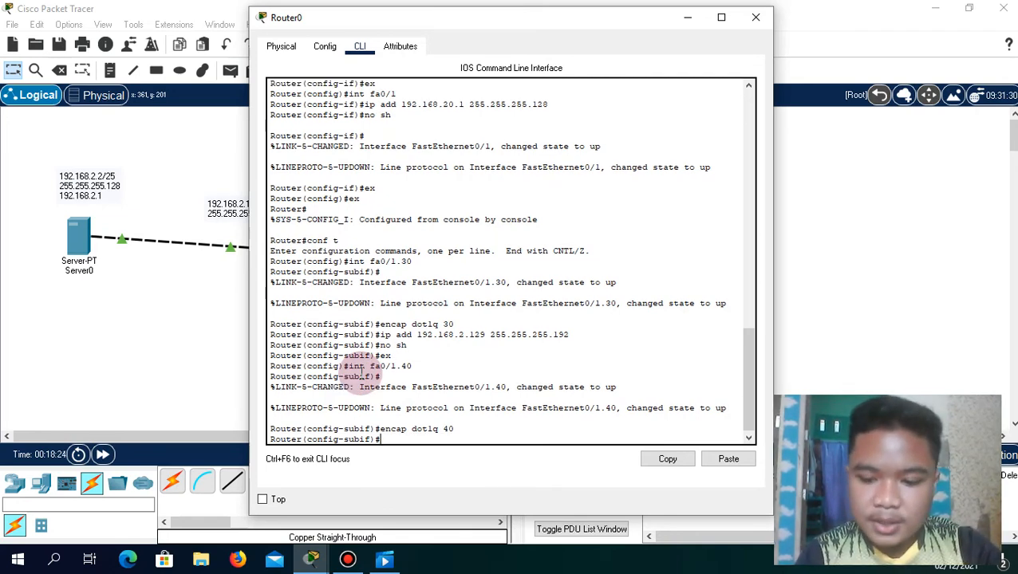
Assign IP address 192.168.40.1 with mask 255.255.255.224 to subinterface fa0/1.40 using ip add
key("Up")
key("Up")
key("Up")
key("Up")
key("Up")
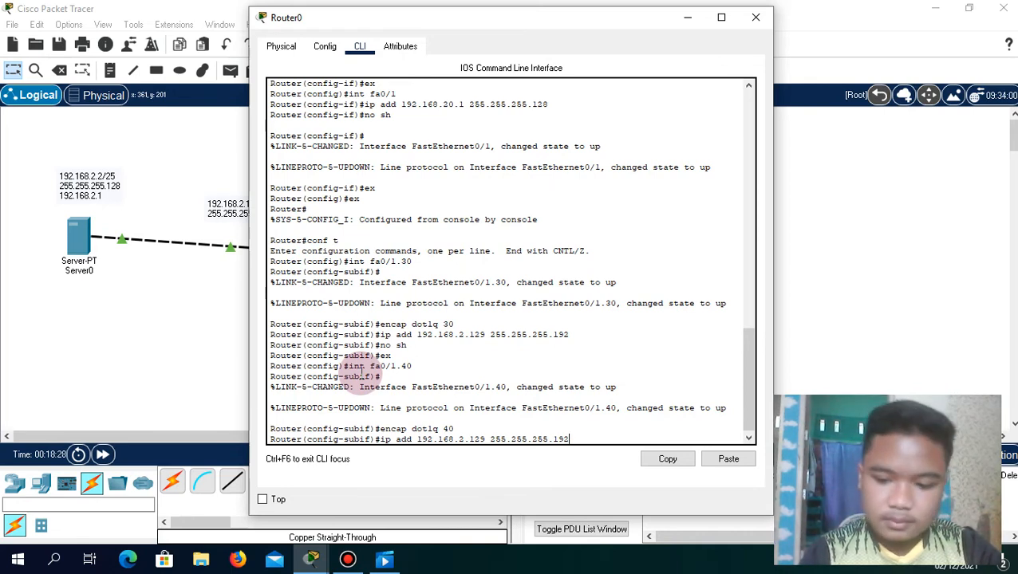
key("BackSpace")
key("BackSpace")
type("22")
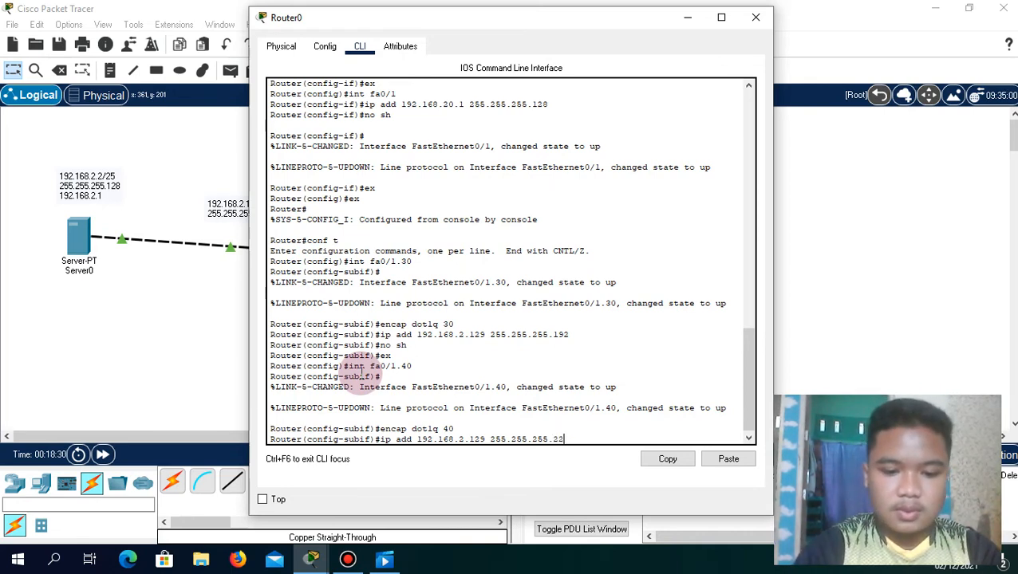
key("Left")
key("Left")
key("Left")
key("Left")
key("Left")
key("Left")
key("Left")
key("Left")
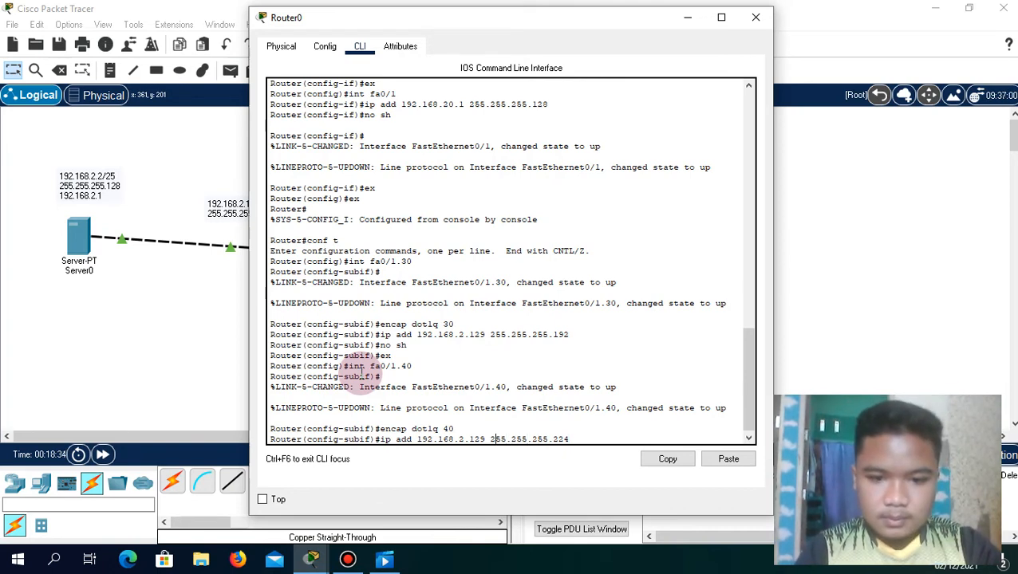
key("Left")
key("Left")
key("Left")
key("Left")
key("Left")
key("BackSpace")
key("BackSpace")
key("BackSpace")
key("BackSpace")
key("BackSpace")
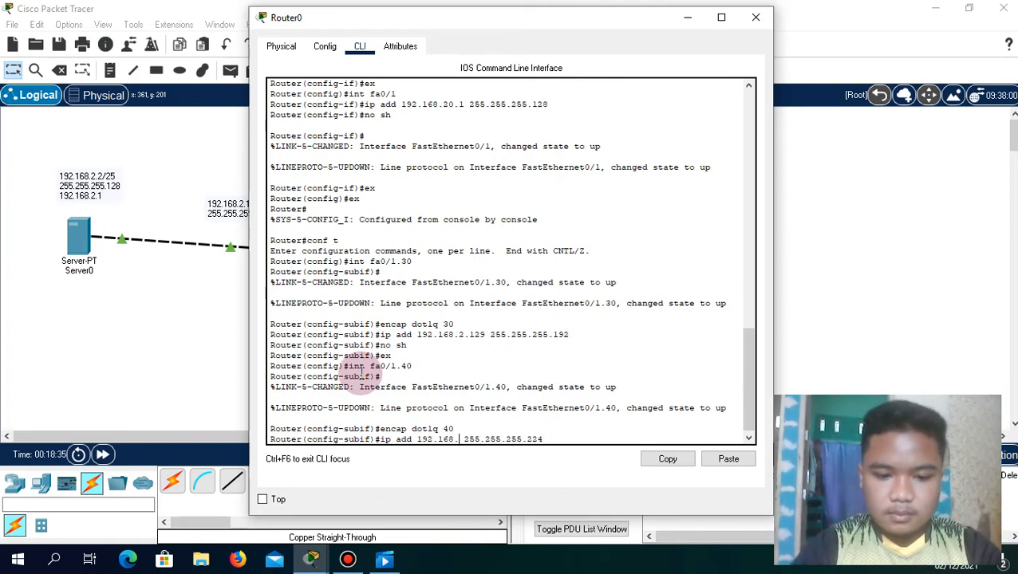
type("40.1")
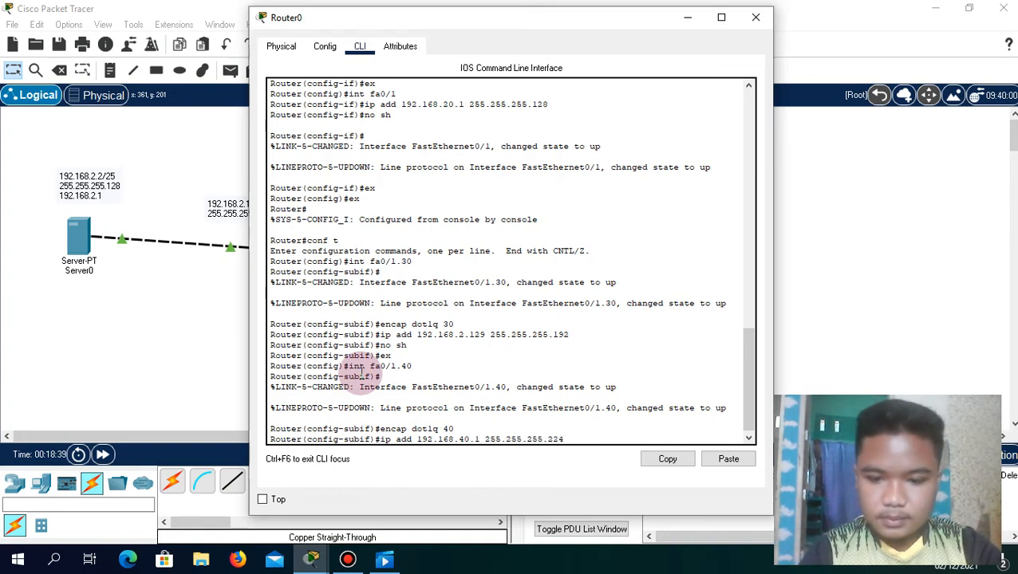
key("Return")
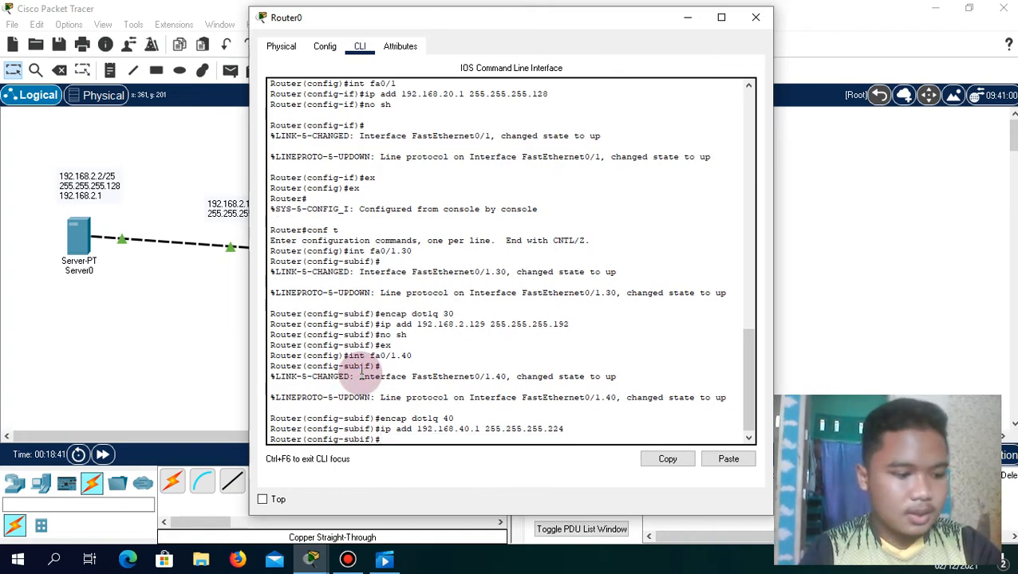
Enable subinterface fa0/1.40 with no sh, return to privileged EXEC mode with ex, and put the Router0 window away
type("no sh")
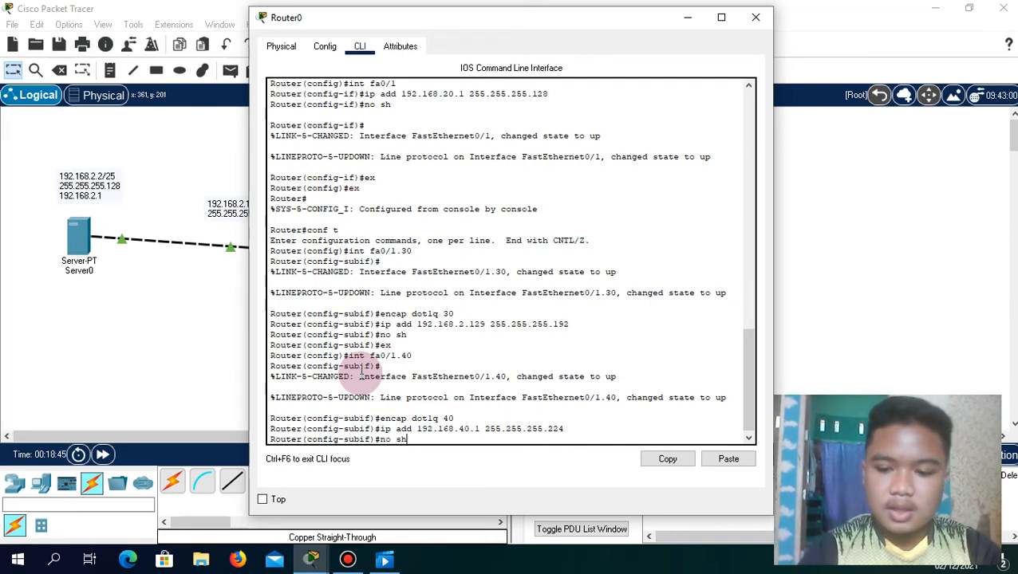
key("Return")
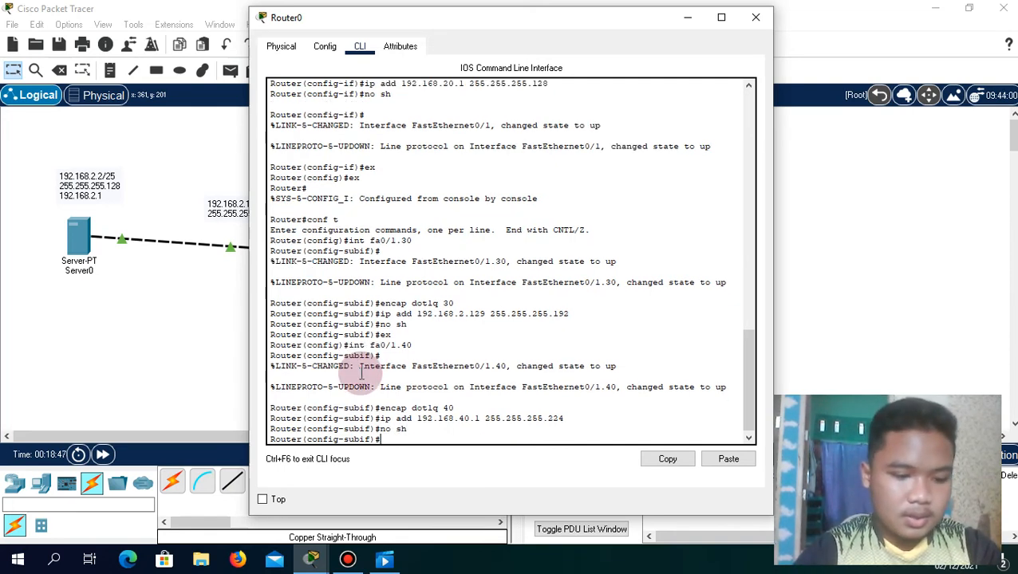
type("ex")
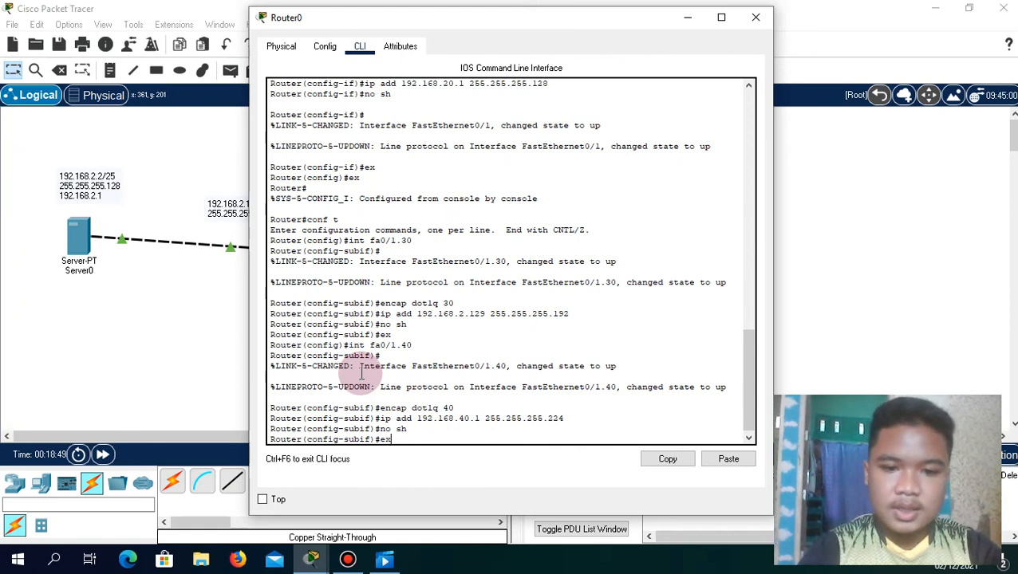
key("Return")
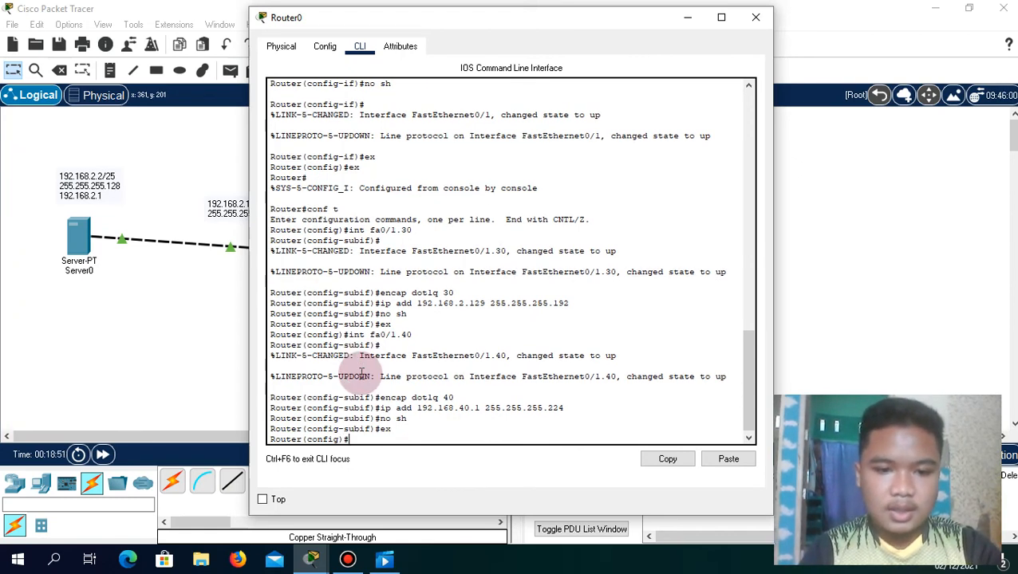
type("ex")
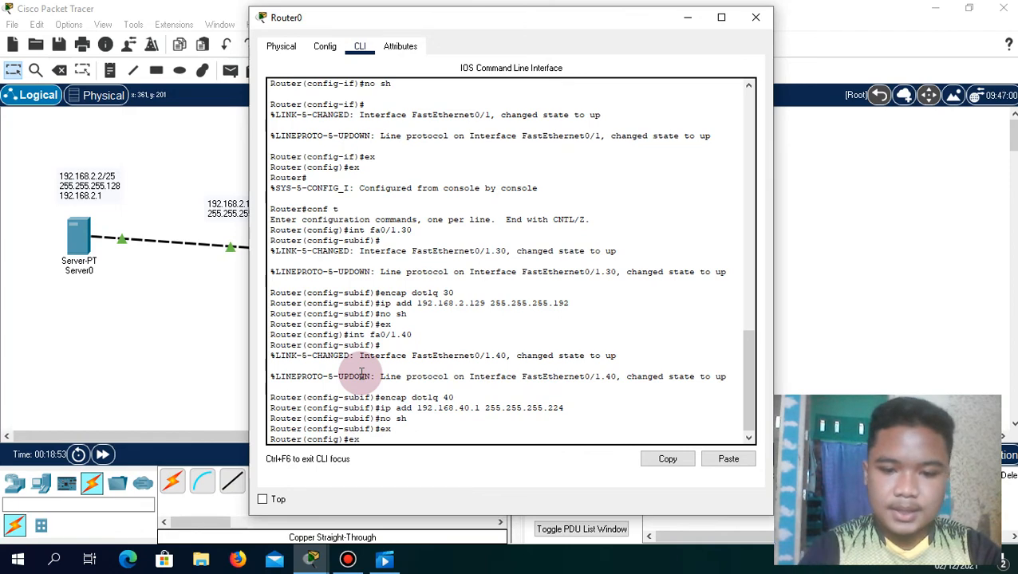
key("Return")
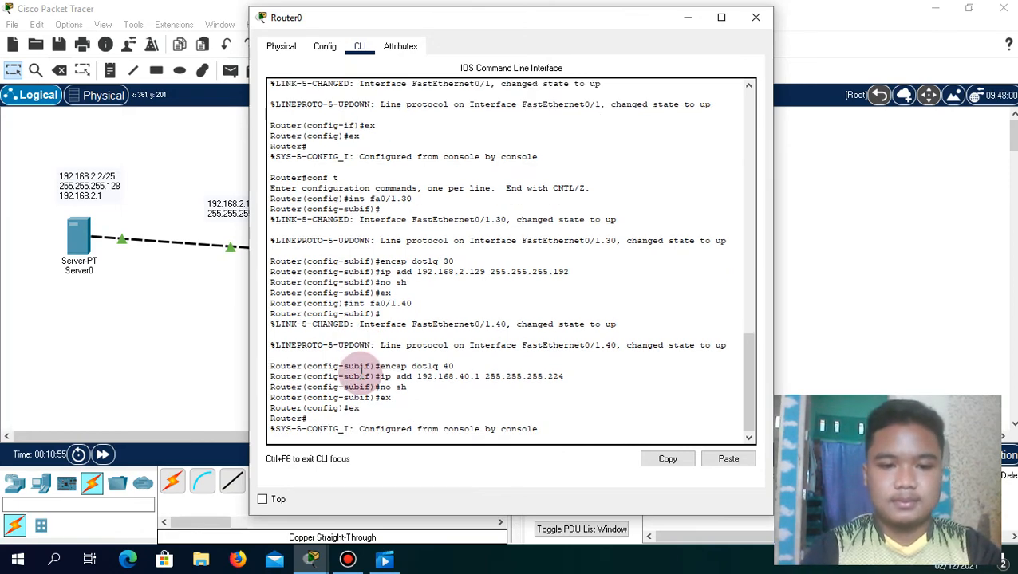
key("Return")
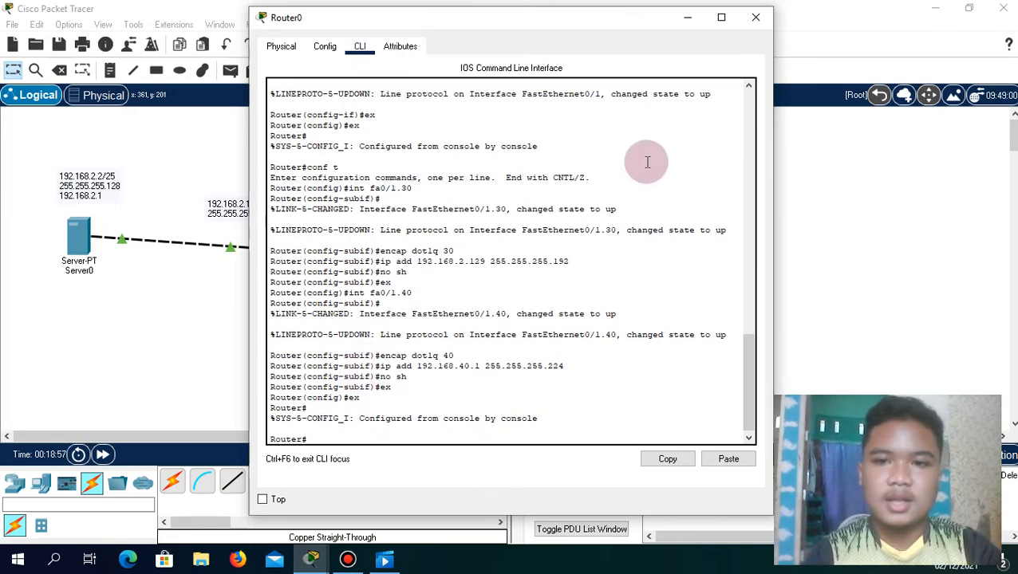
left_click(689, 26)
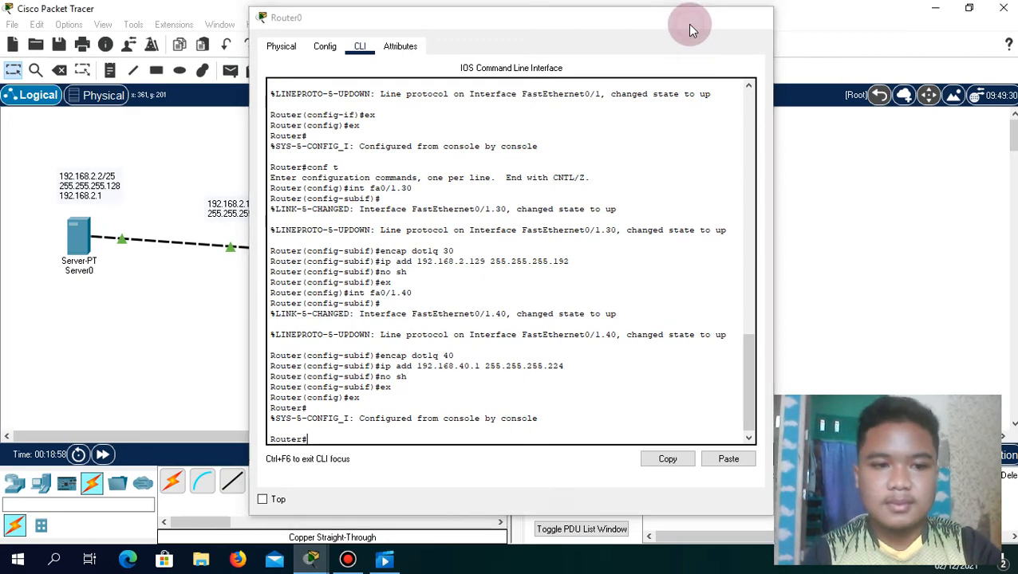
Ping 192.168.2.2 from Server0's command prompt and put the Server0 window away
left_click(74, 243)
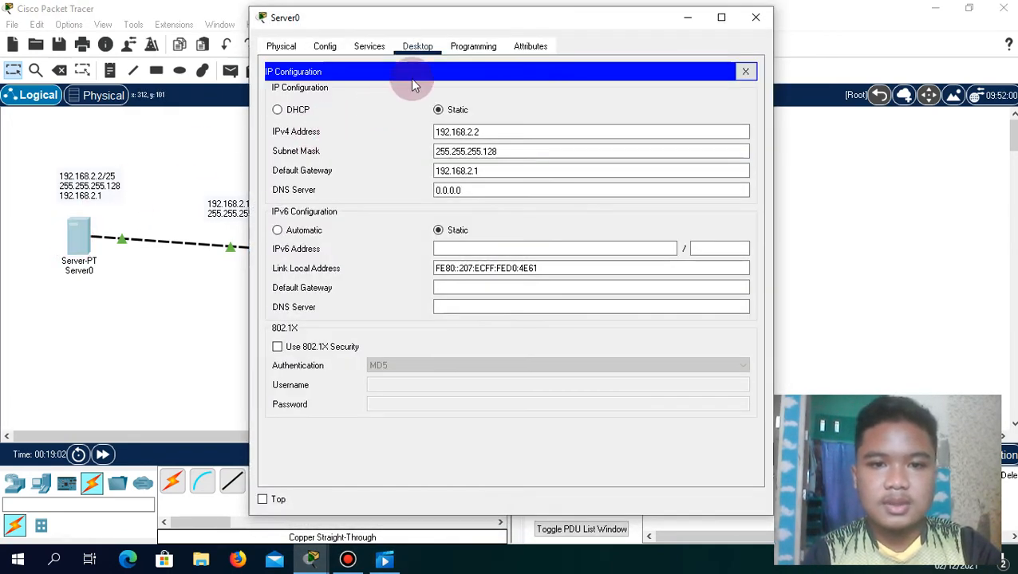
left_click(325, 47)
left_click(367, 46)
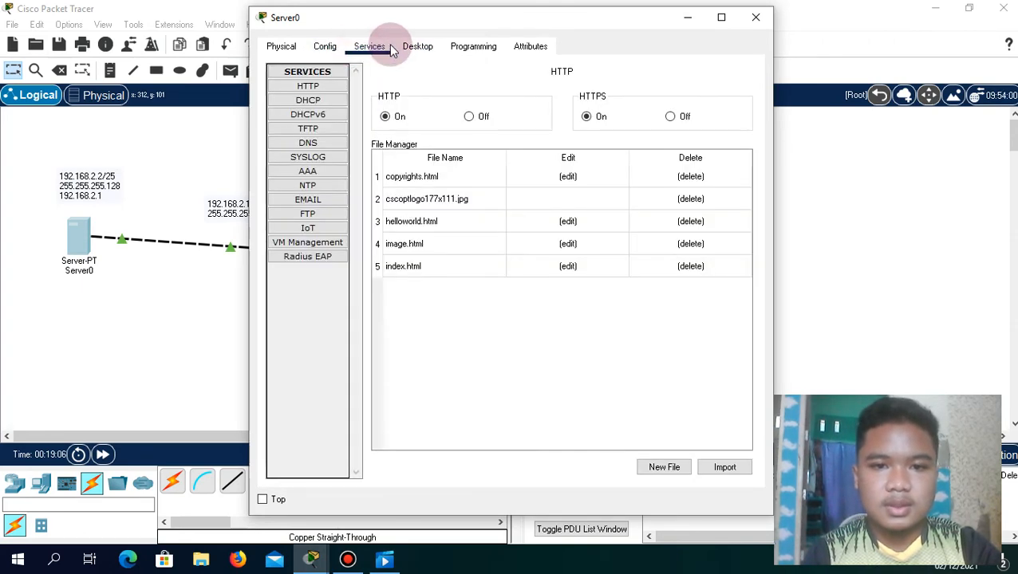
left_click(400, 47)
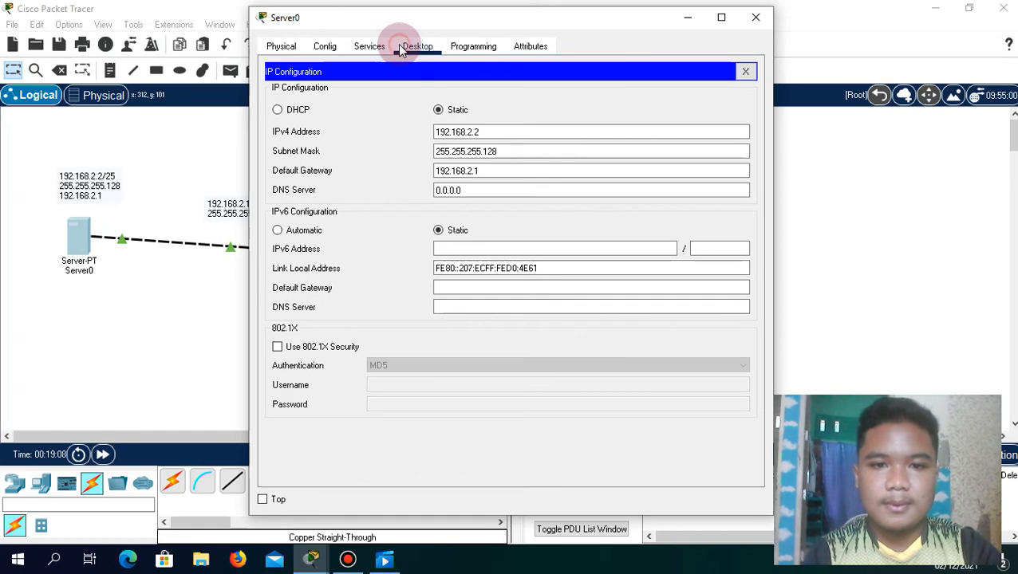
left_click(756, 17)
left_click(76, 247)
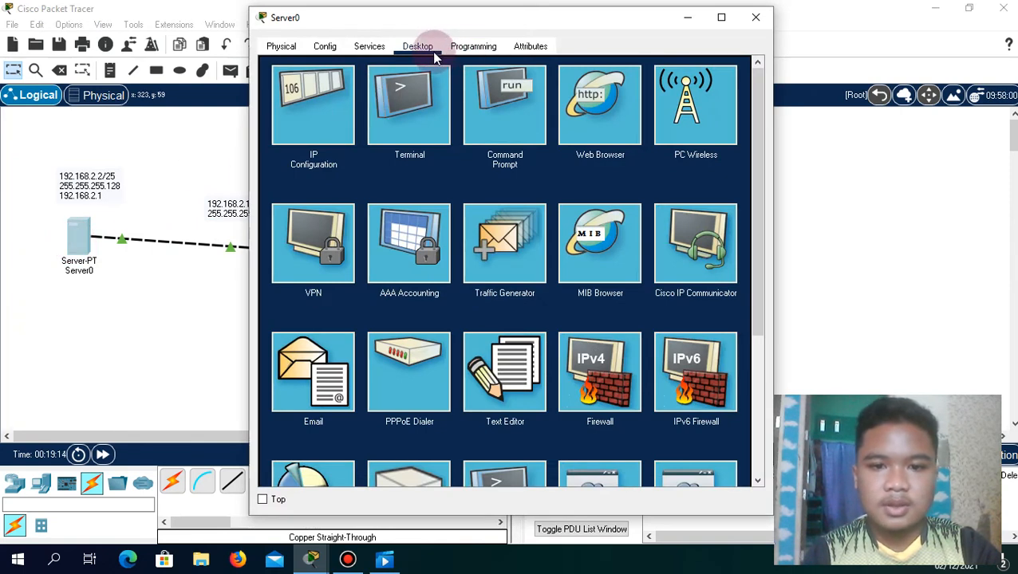
left_click(520, 102)
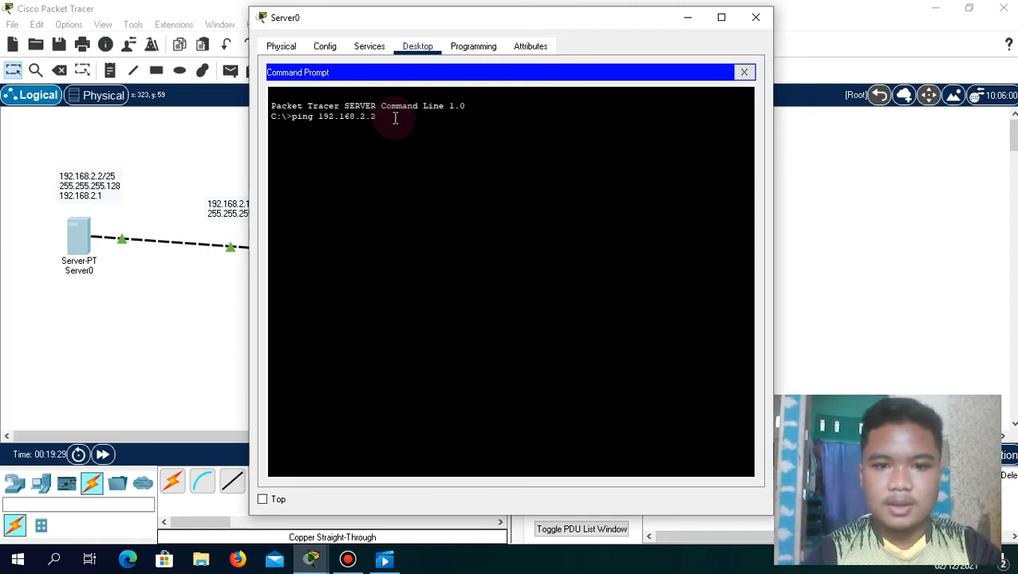
key("Return")
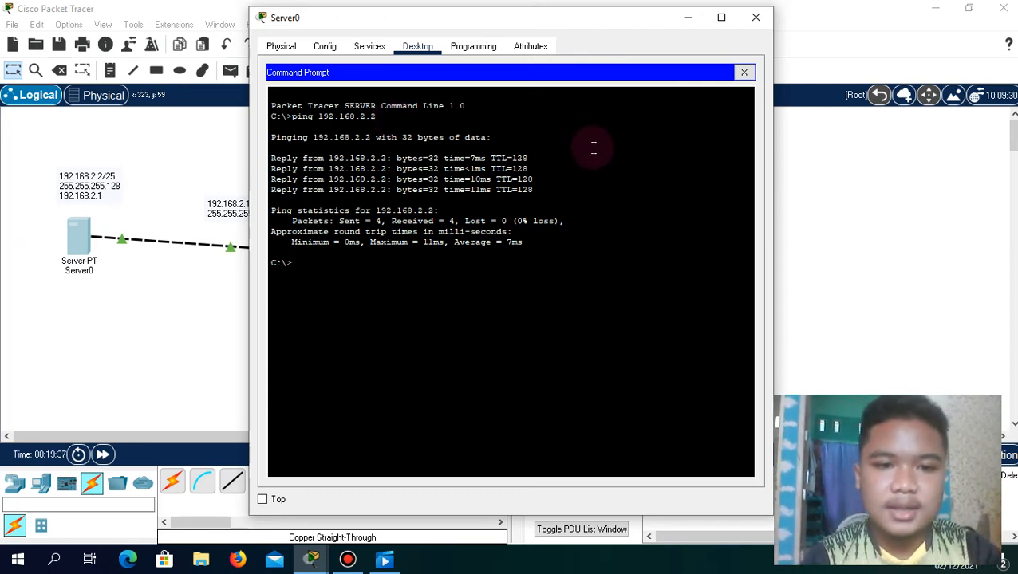
left_click(688, 17)
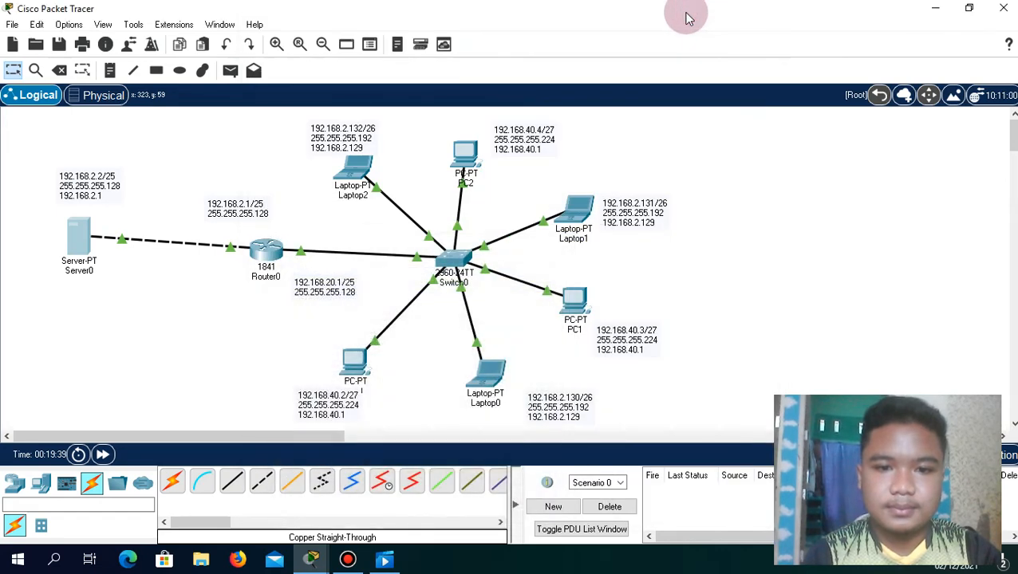
Test connectivity by sending a simple PDU from PC0 to Laptop0 twice
left_click(232, 75)
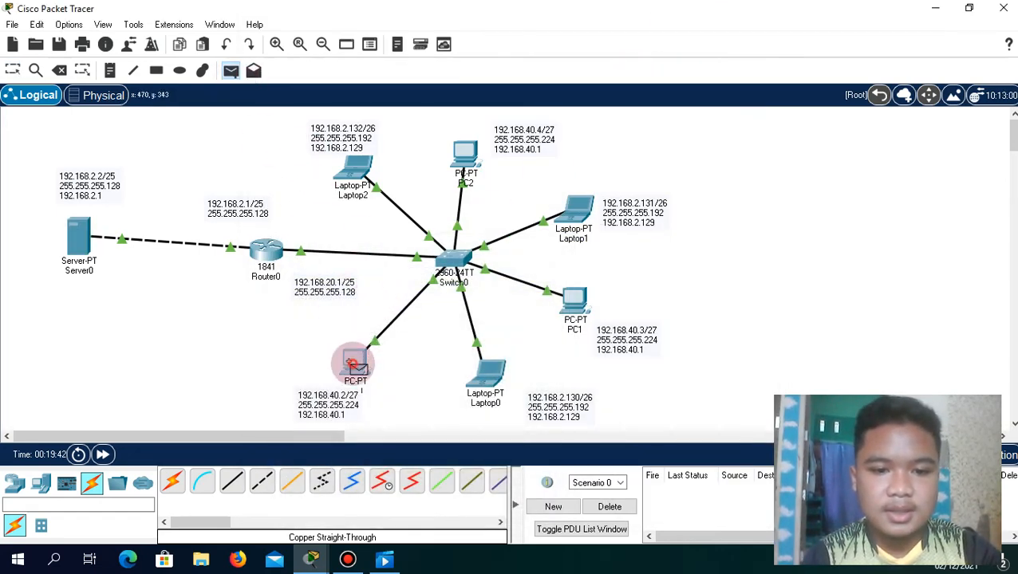
left_click(359, 365)
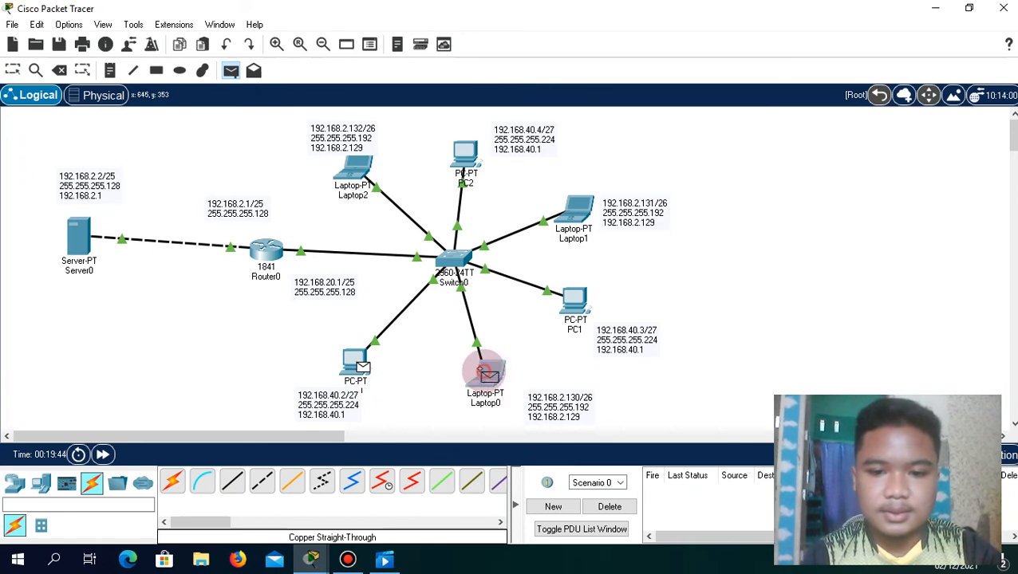
left_click(486, 372)
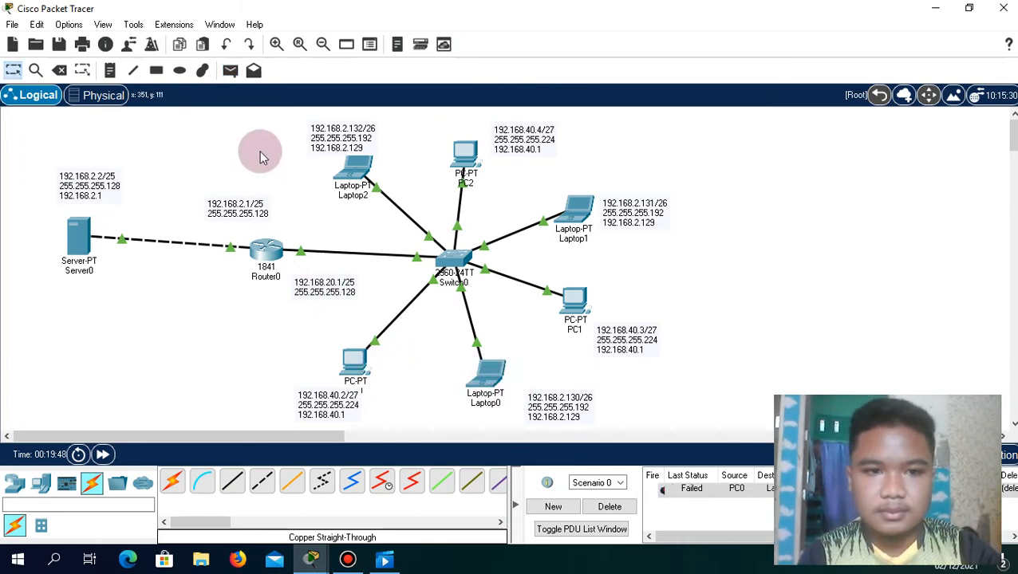
left_click(230, 72)
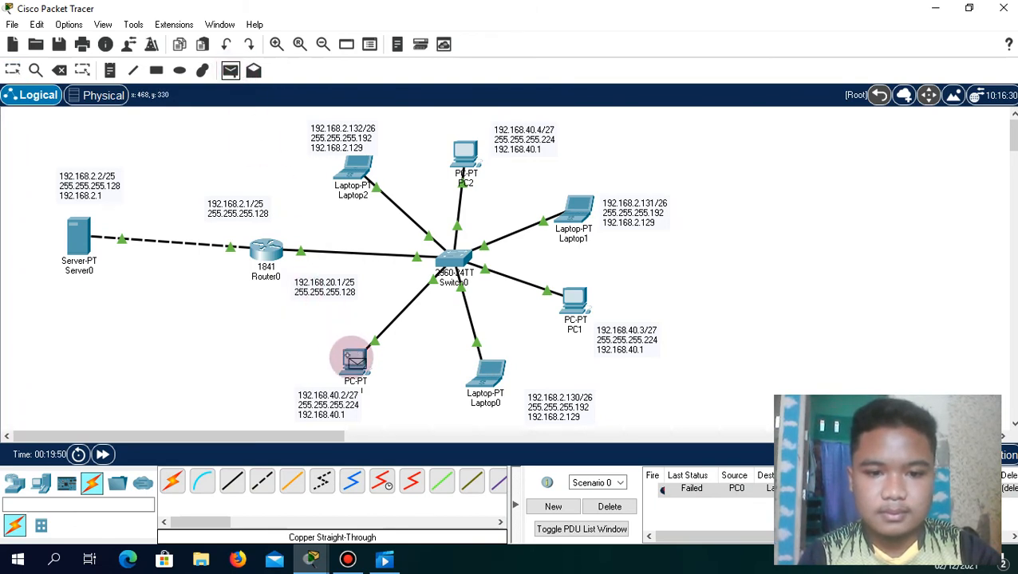
left_click(356, 361)
left_click(478, 387)
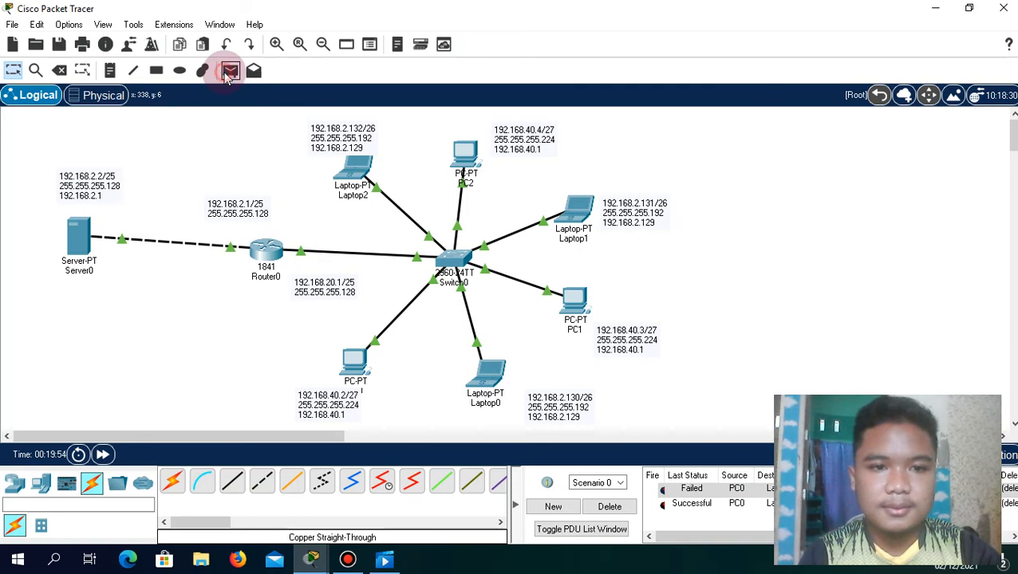
Send a simple PDU from Laptop0 to PC1 and delete the scenario with its test entries
left_click(227, 74)
left_click(480, 376)
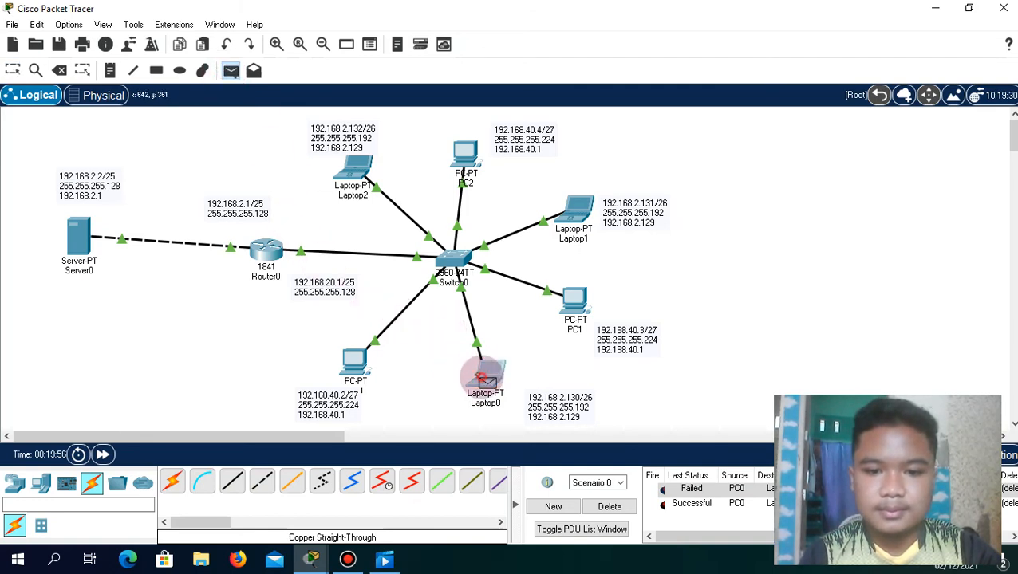
left_click(574, 303)
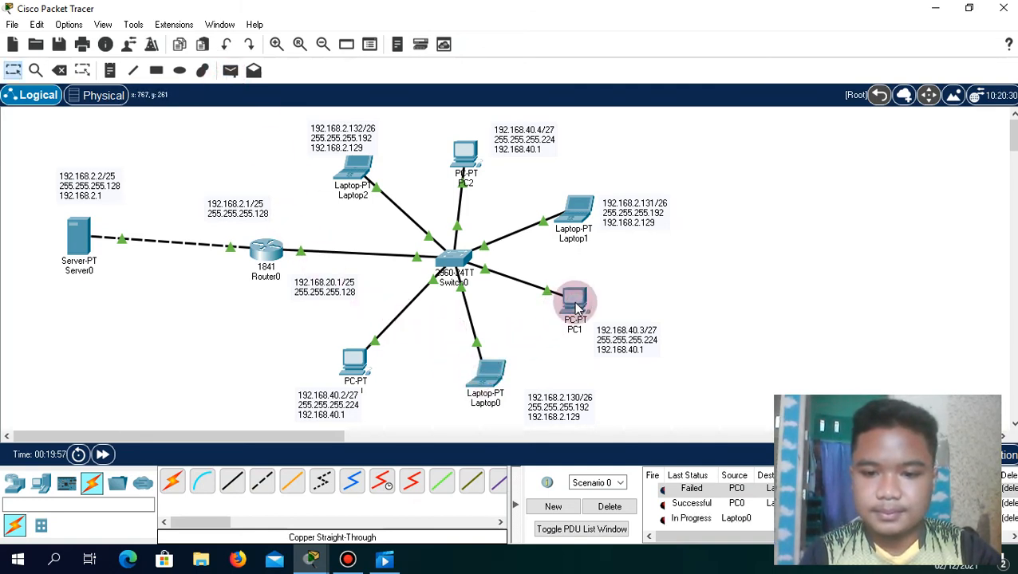
left_click(597, 513)
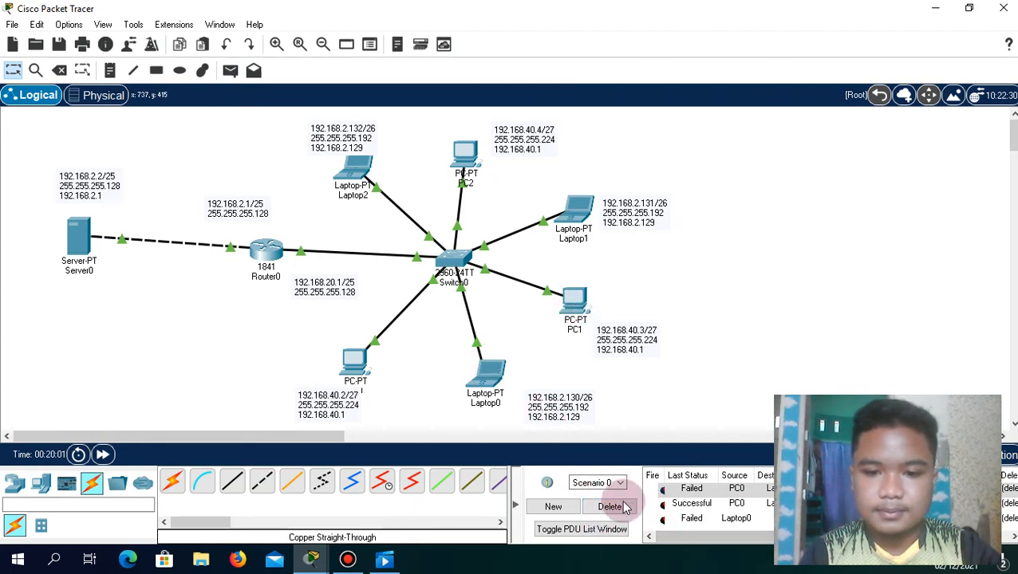
left_click(621, 507)
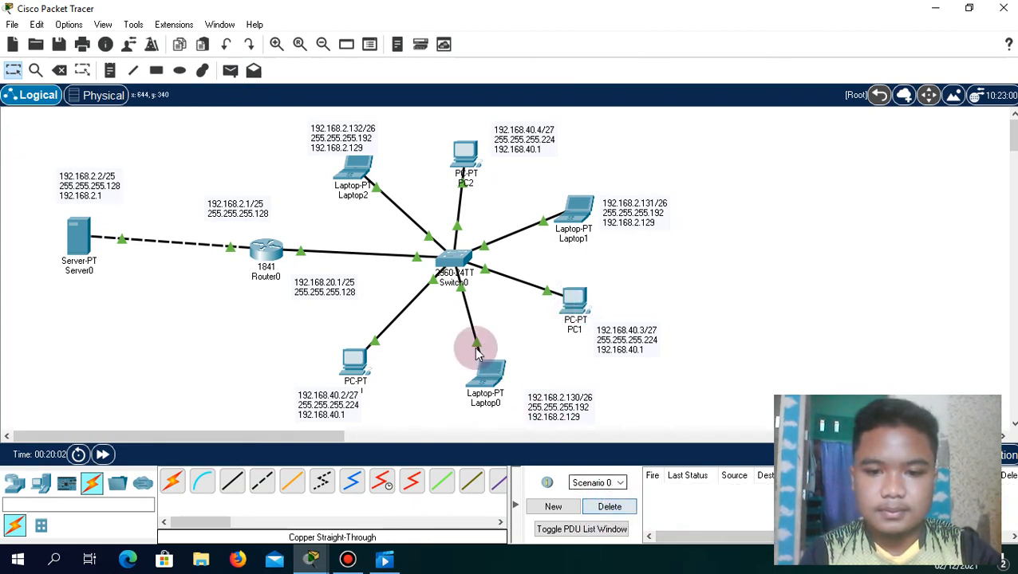
Repeat the simple PDU test from Laptop0 to PC1
left_click(230, 70)
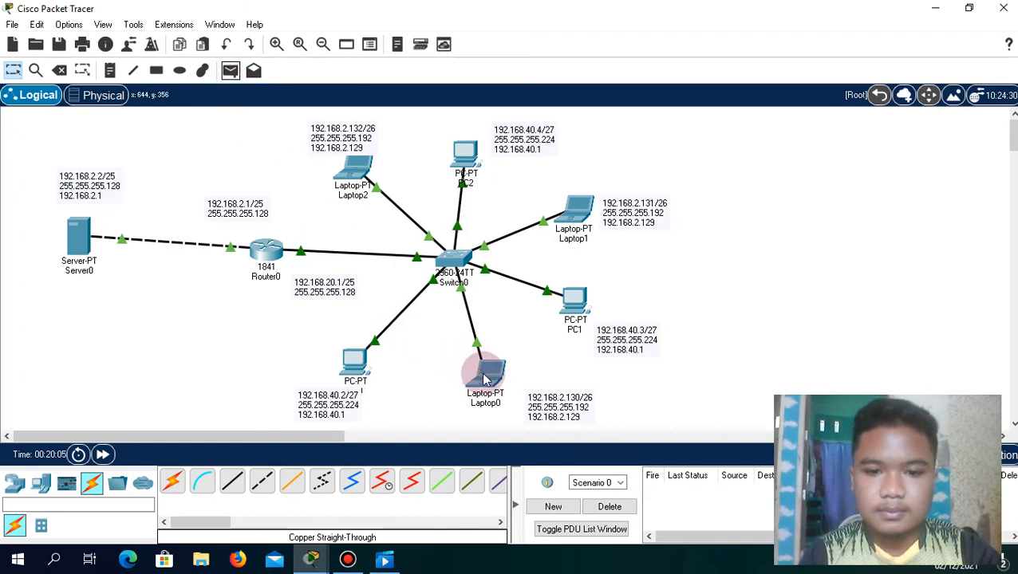
mouse_move(486, 381)
left_mouse_down()
mouse_move(550, 326)
mouse_move(504, 364)
mouse_move(474, 371)
mouse_move(480, 380)
left_mouse_up()
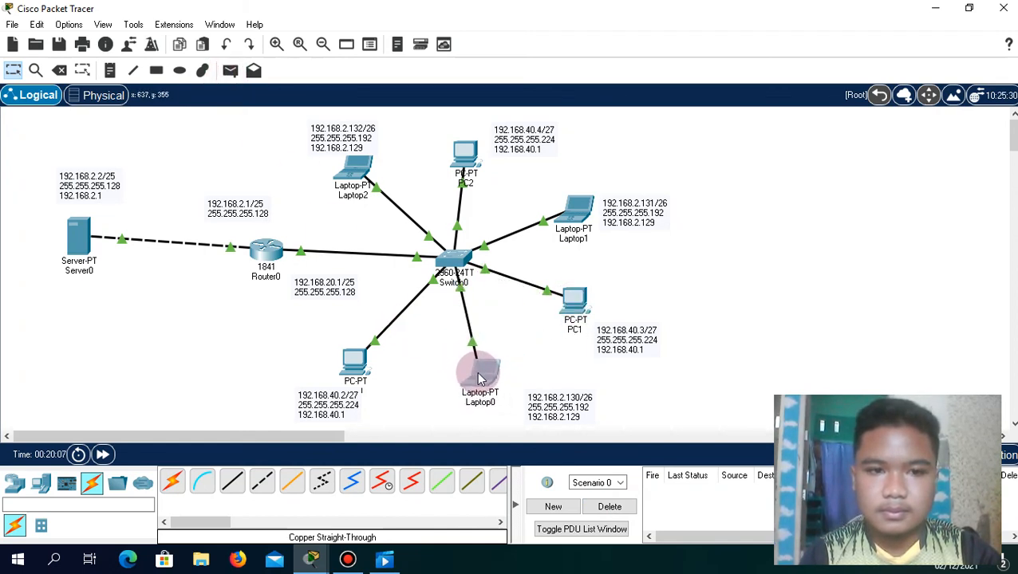
left_click(230, 70)
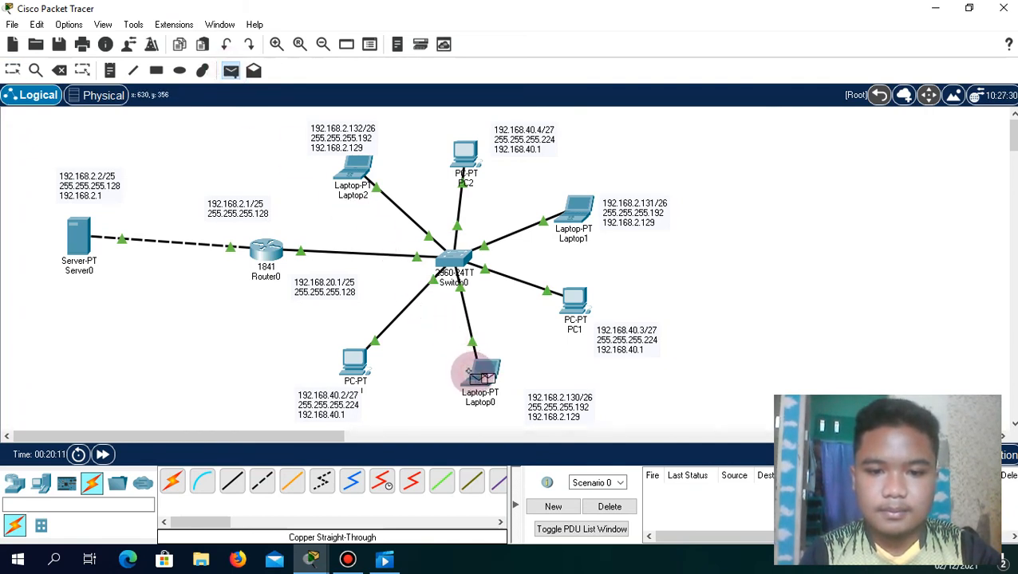
left_click(572, 301)
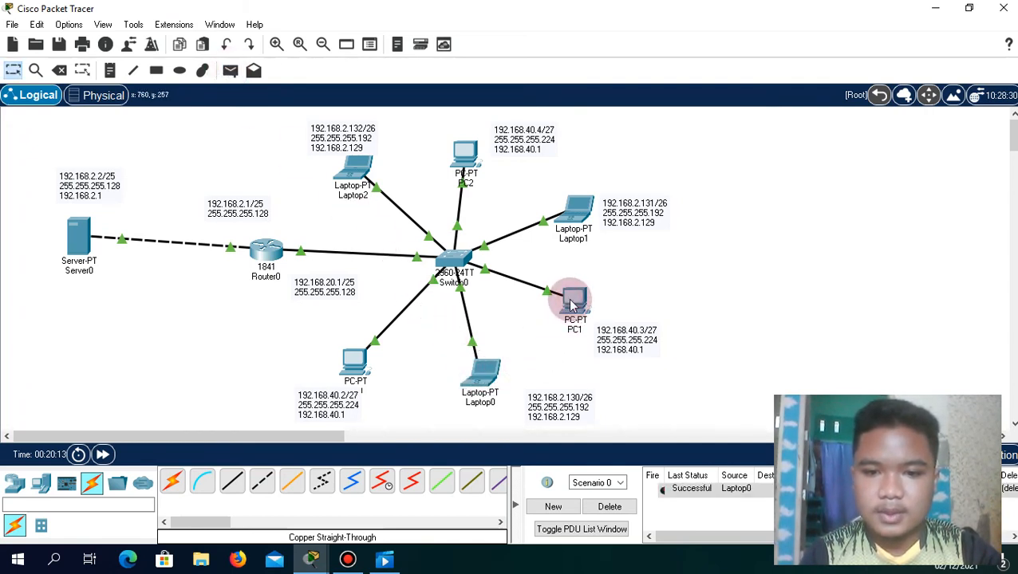
Send a simple PDU from PC1 to Laptop1 twice and clear the scenario's test entries
left_click(231, 72)
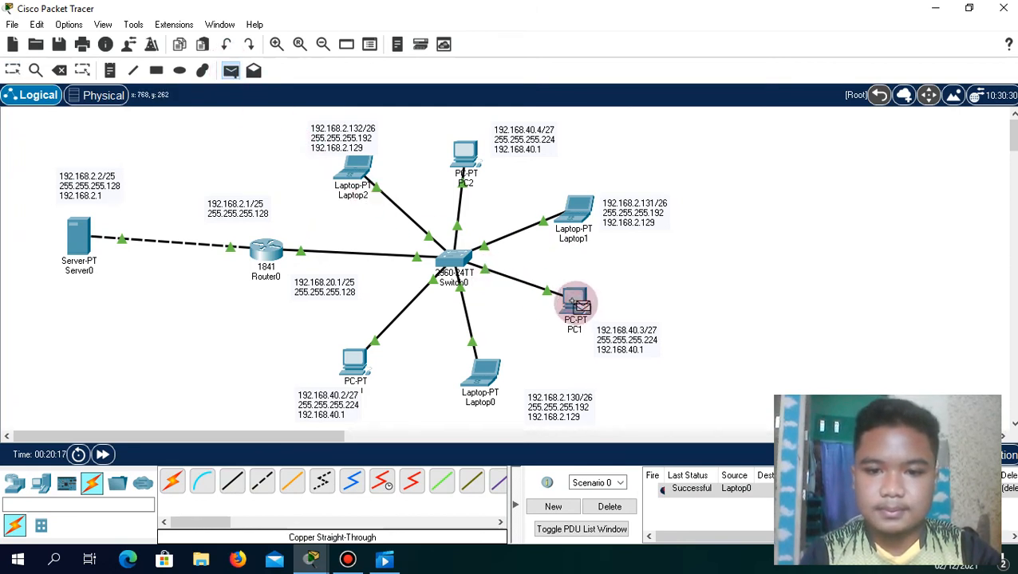
left_click(572, 301)
left_click(576, 210)
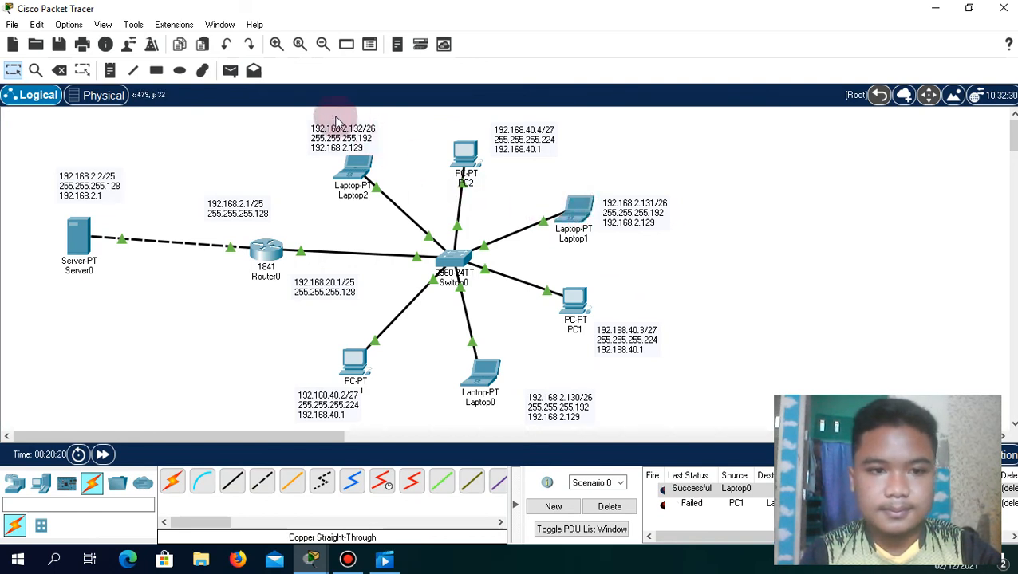
left_click(230, 73)
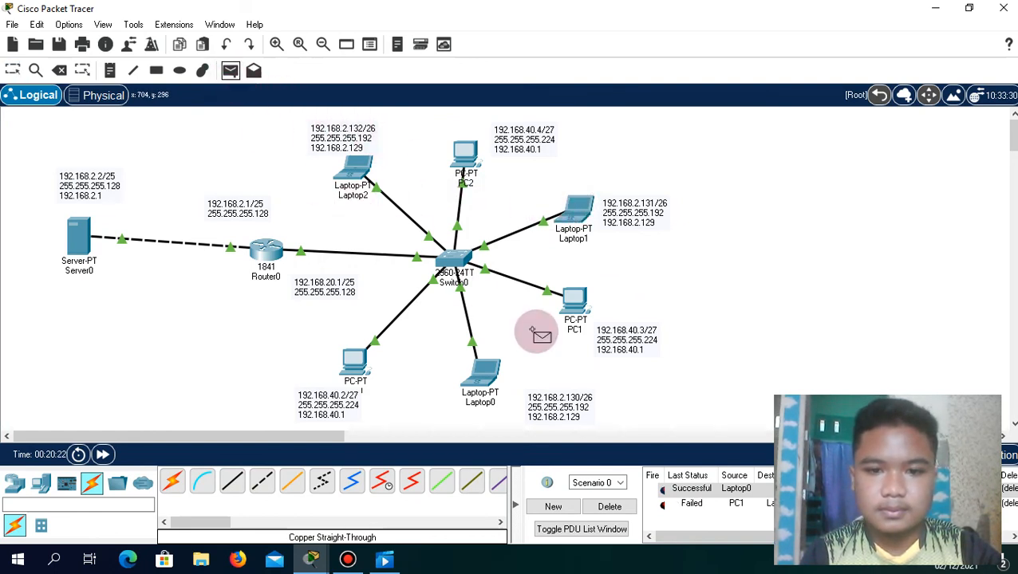
left_click(572, 308)
left_click(568, 215)
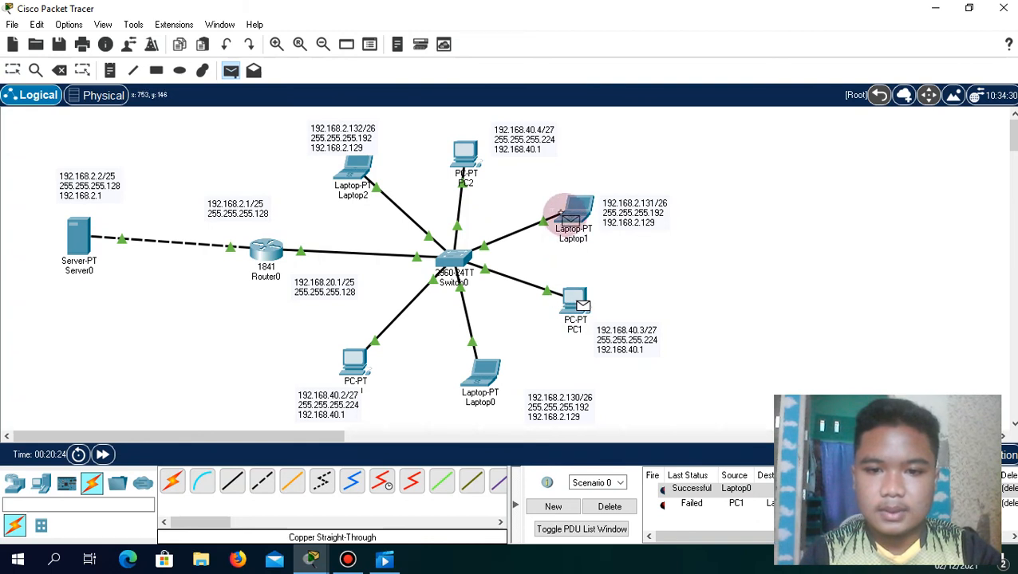
left_click(611, 511)
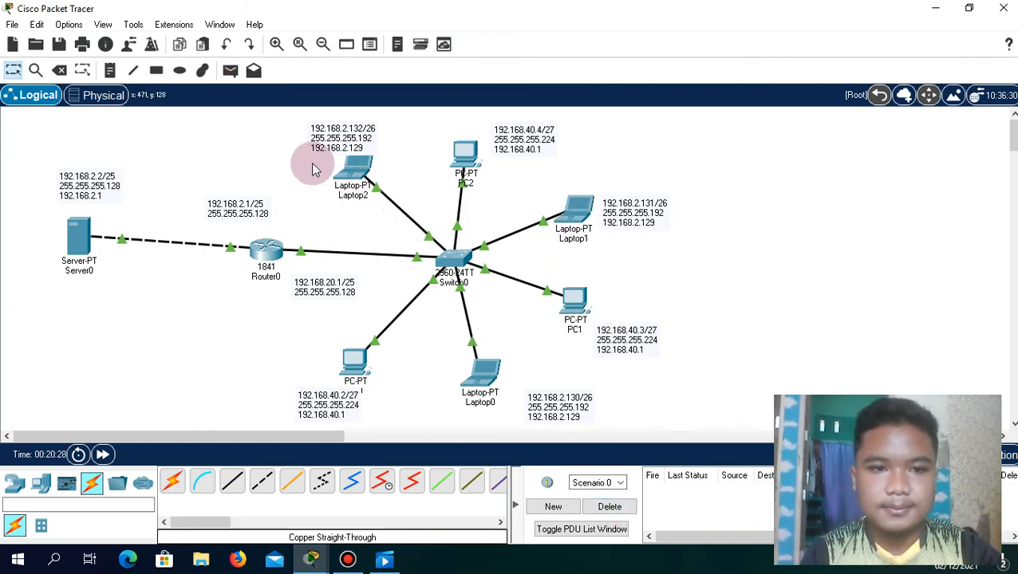
Send a simple PDU from Laptop1 to PC2 to test connectivity between VLANs 30 and 40
left_click(229, 71)
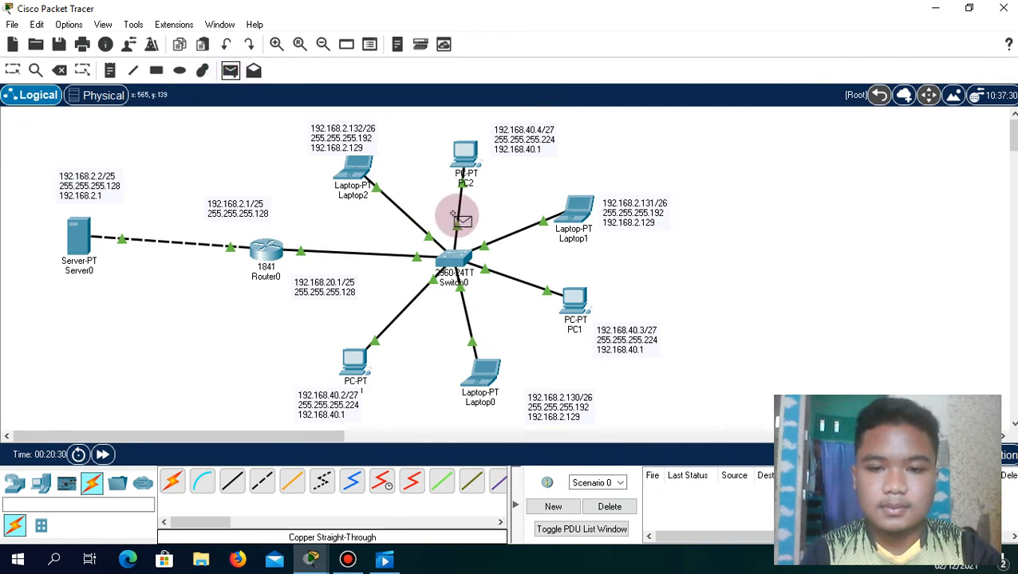
left_click(465, 152)
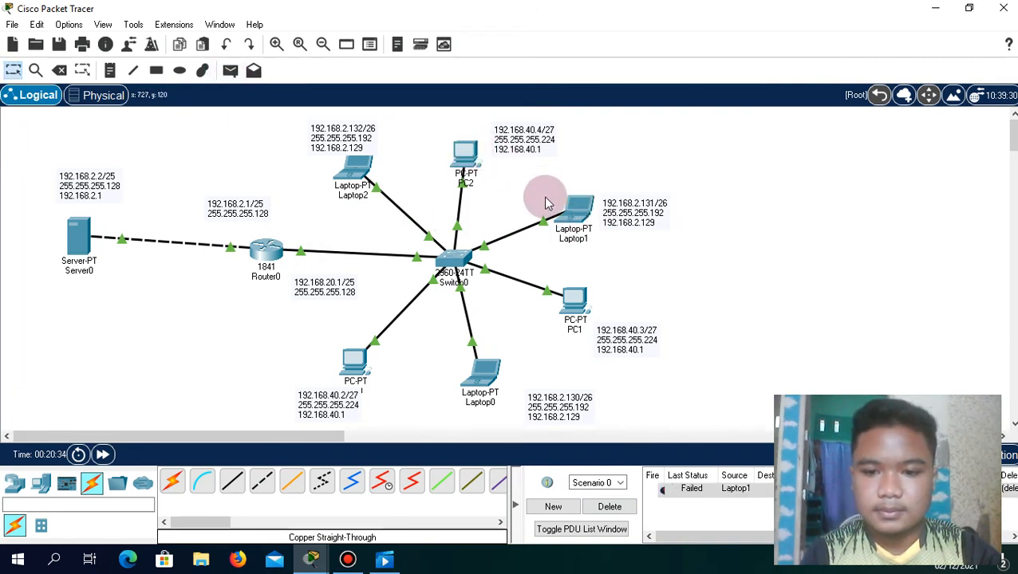
Repeat the simple PDU test from Laptop1 to PC2, and send a simple PDU from PC2 to Laptop2
left_click(230, 71)
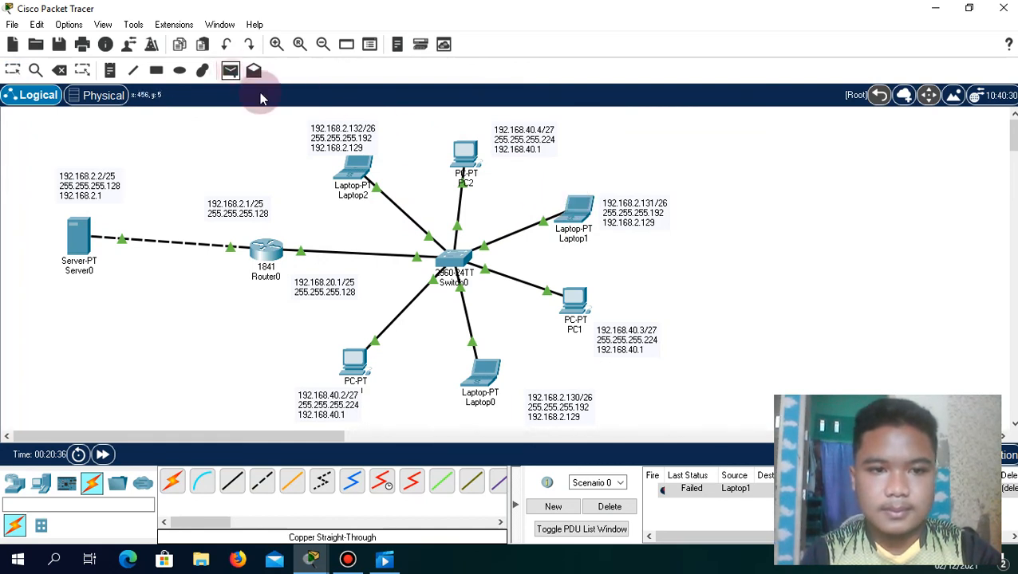
left_click(582, 206)
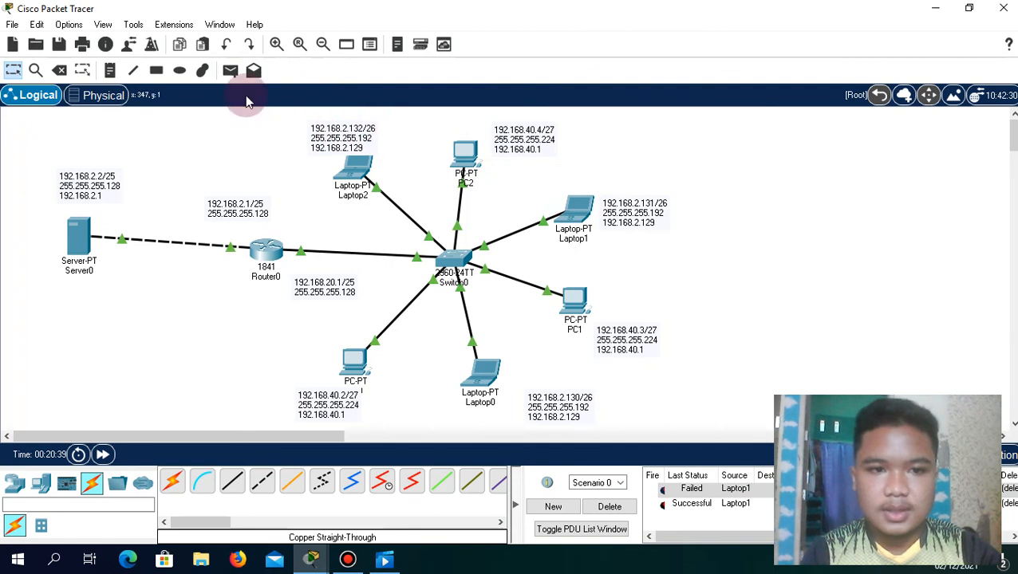
left_click(229, 71)
left_click(468, 156)
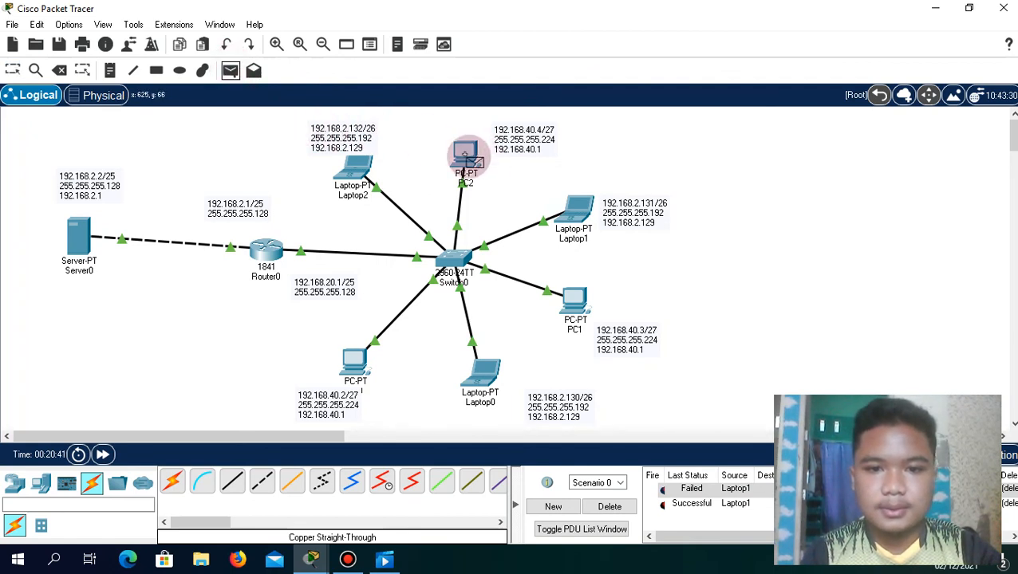
left_click(363, 169)
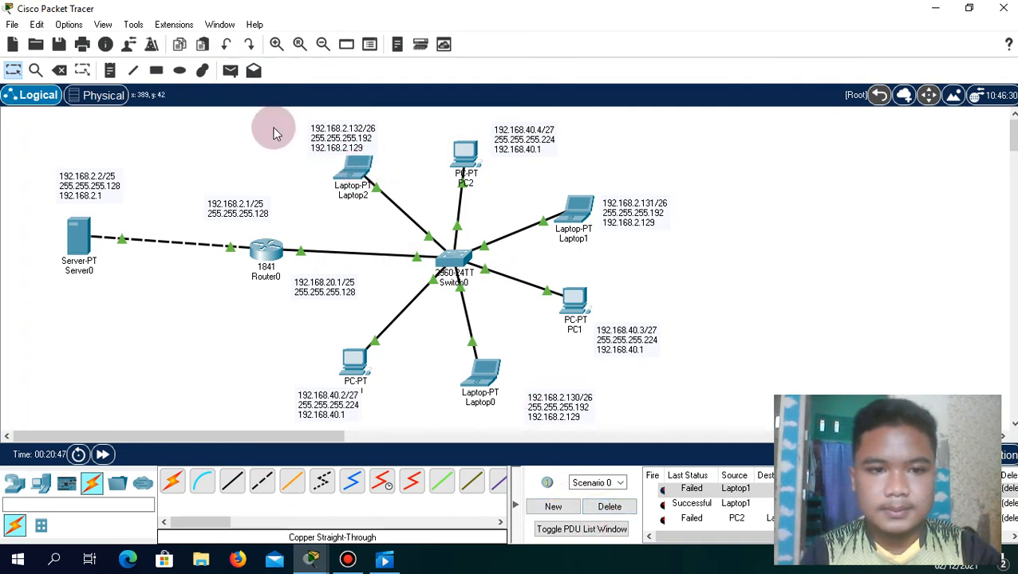
left_click(229, 72)
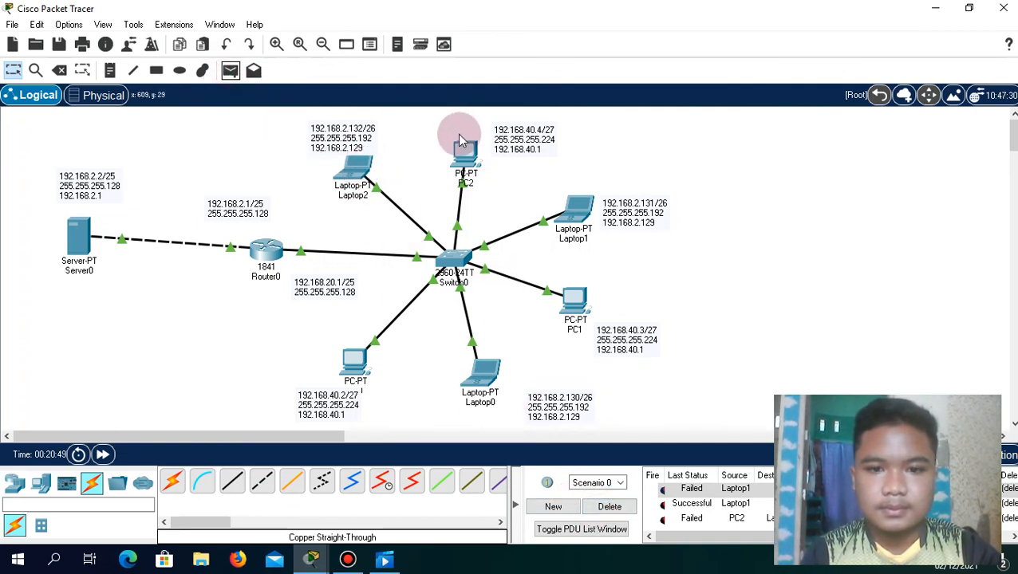
left_click(467, 153)
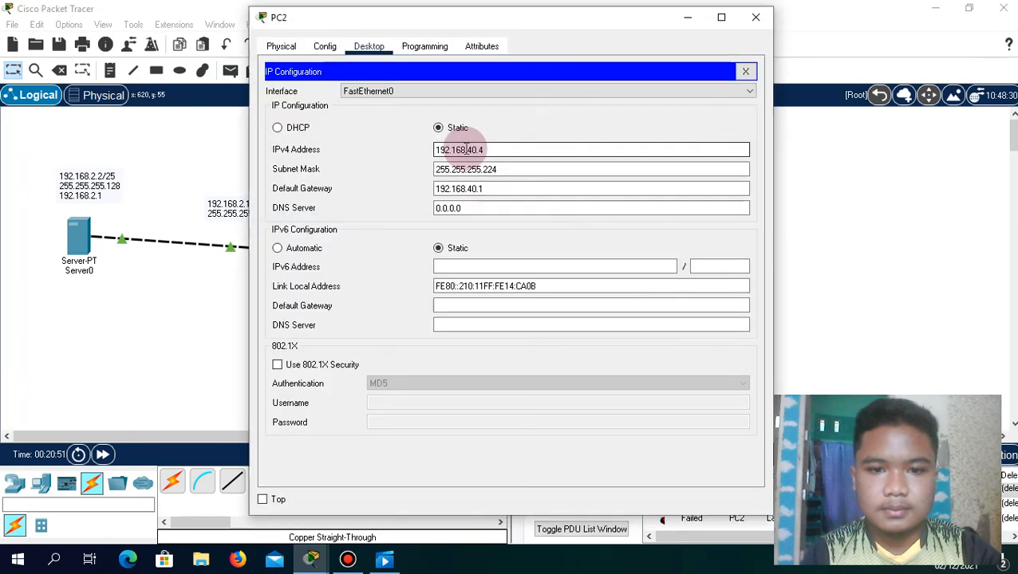
left_click(693, 23)
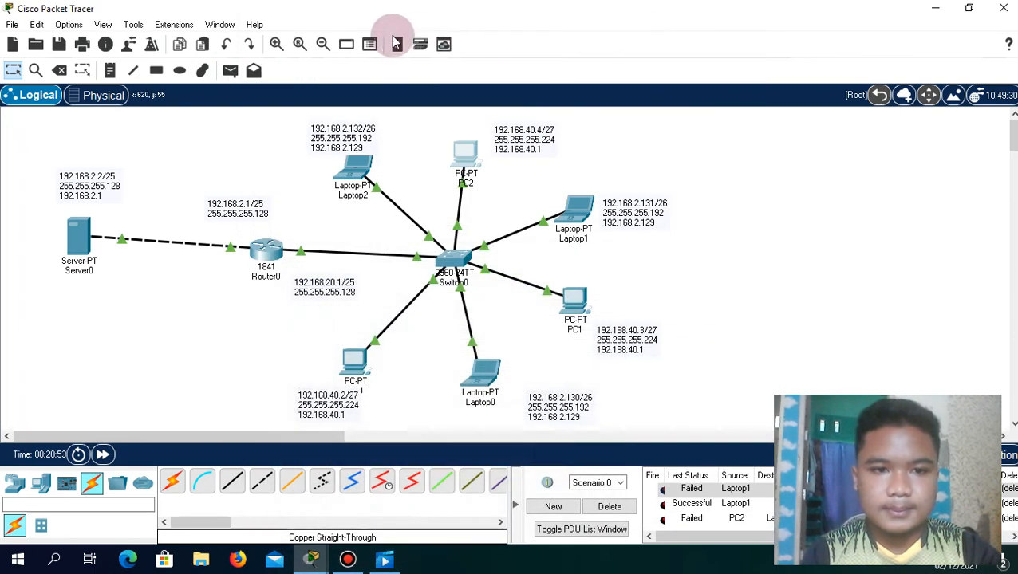
Repeat the simple PDU test from PC2 to Laptop2 and check its status in the PDU list
left_click(229, 70)
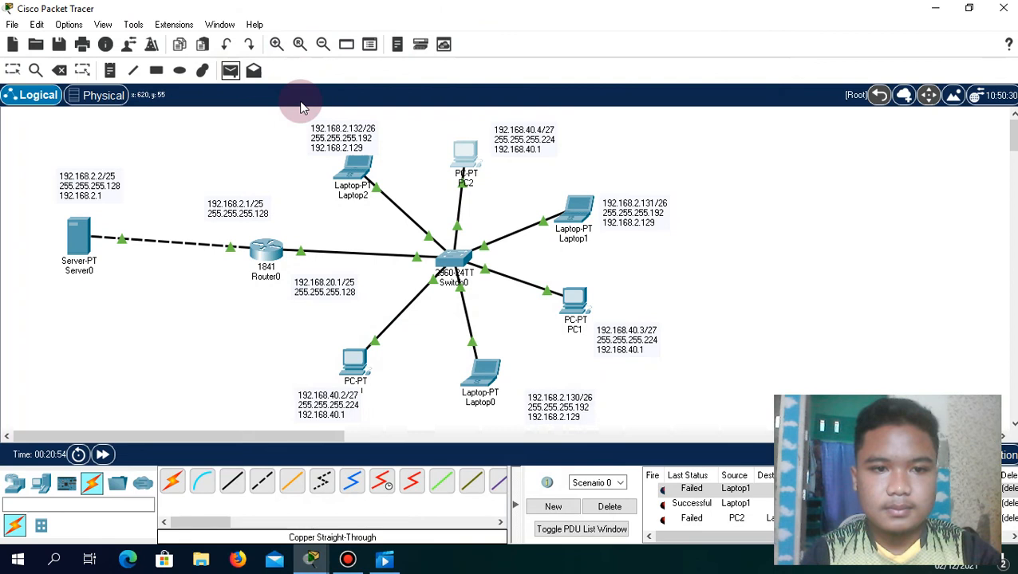
left_click(466, 157)
left_click(344, 173)
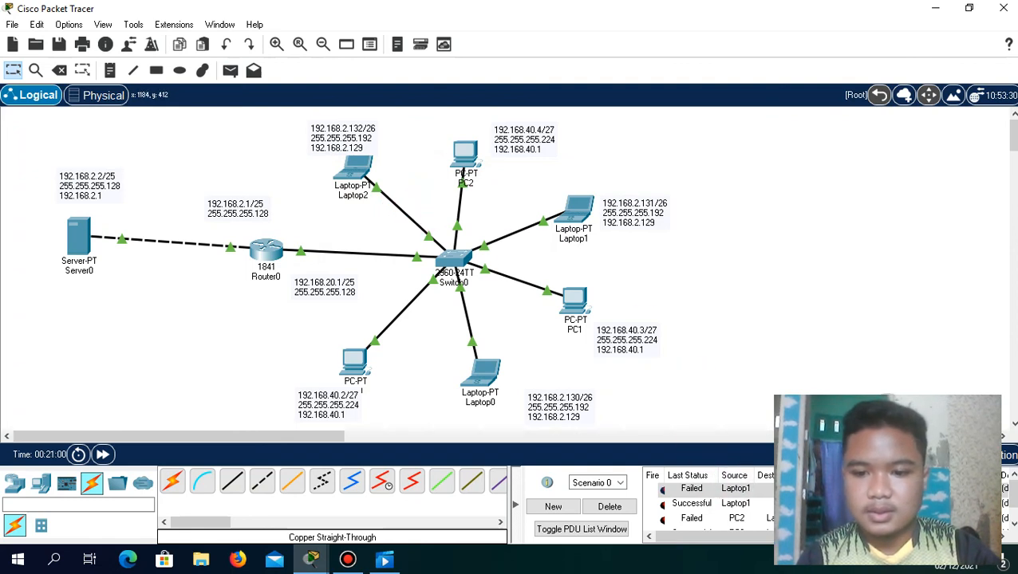
scroll(1011, 499, "down", 1)
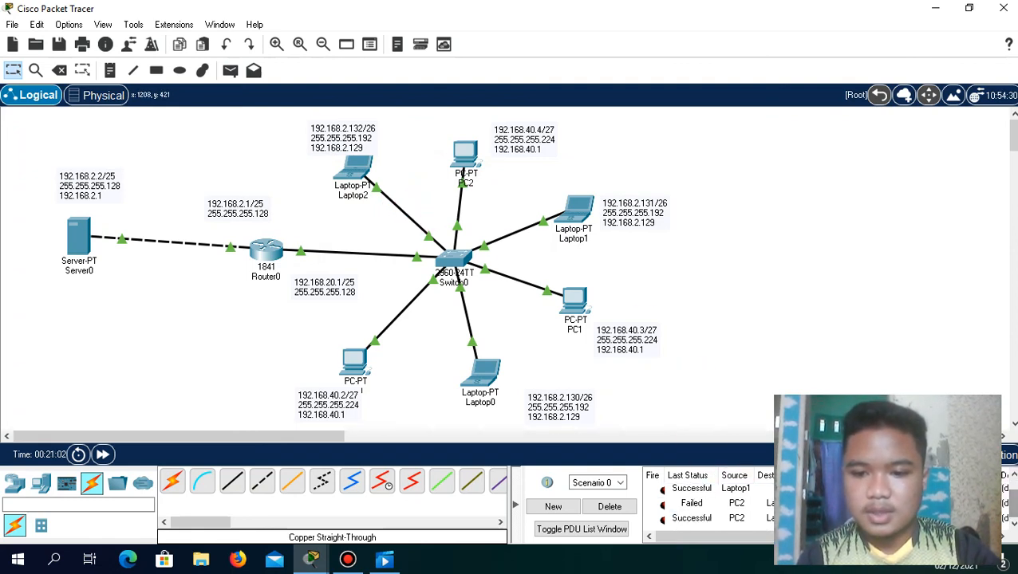